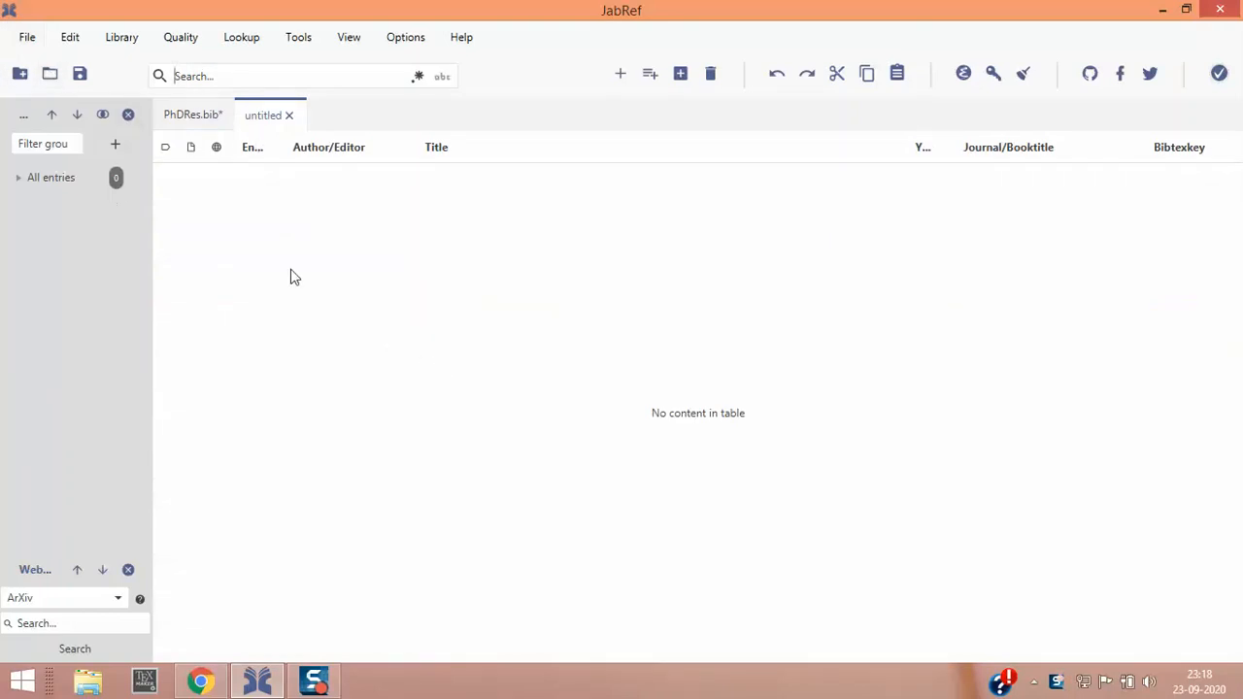
Step: Save the untitled library as AutoRef.bib in the My Ref folder
{"action": "key", "text": "ctrl+s"}
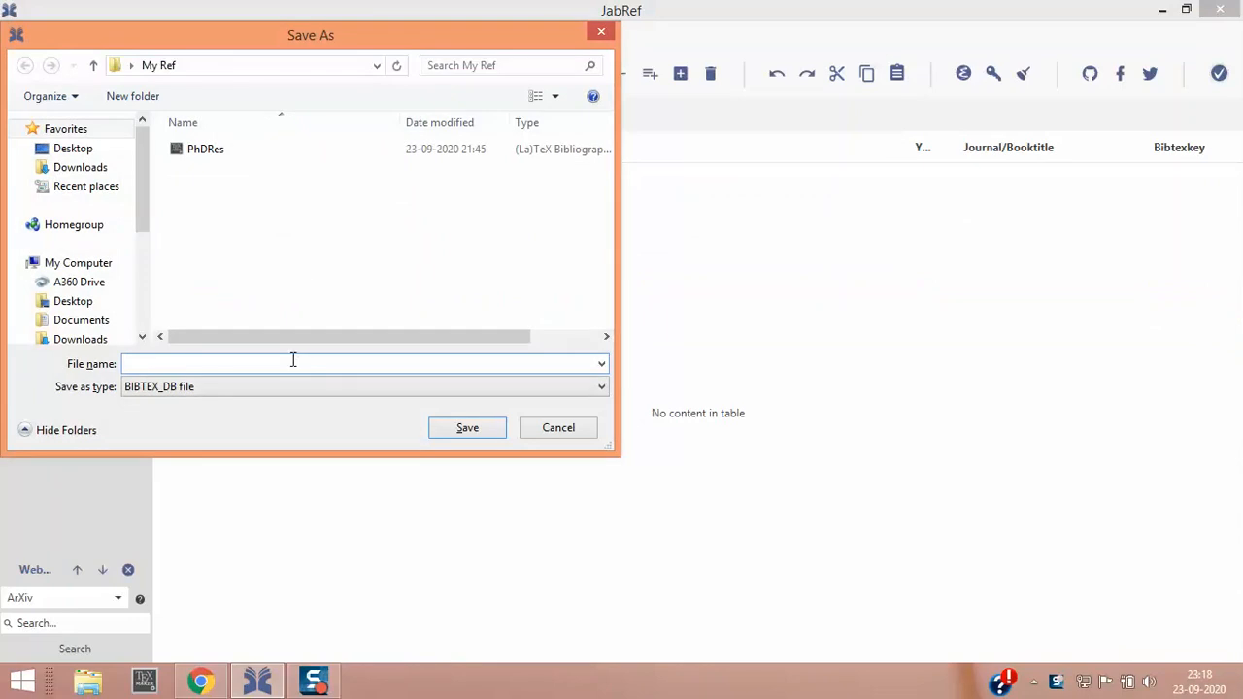
{"action": "type", "text": "AutoRef"}
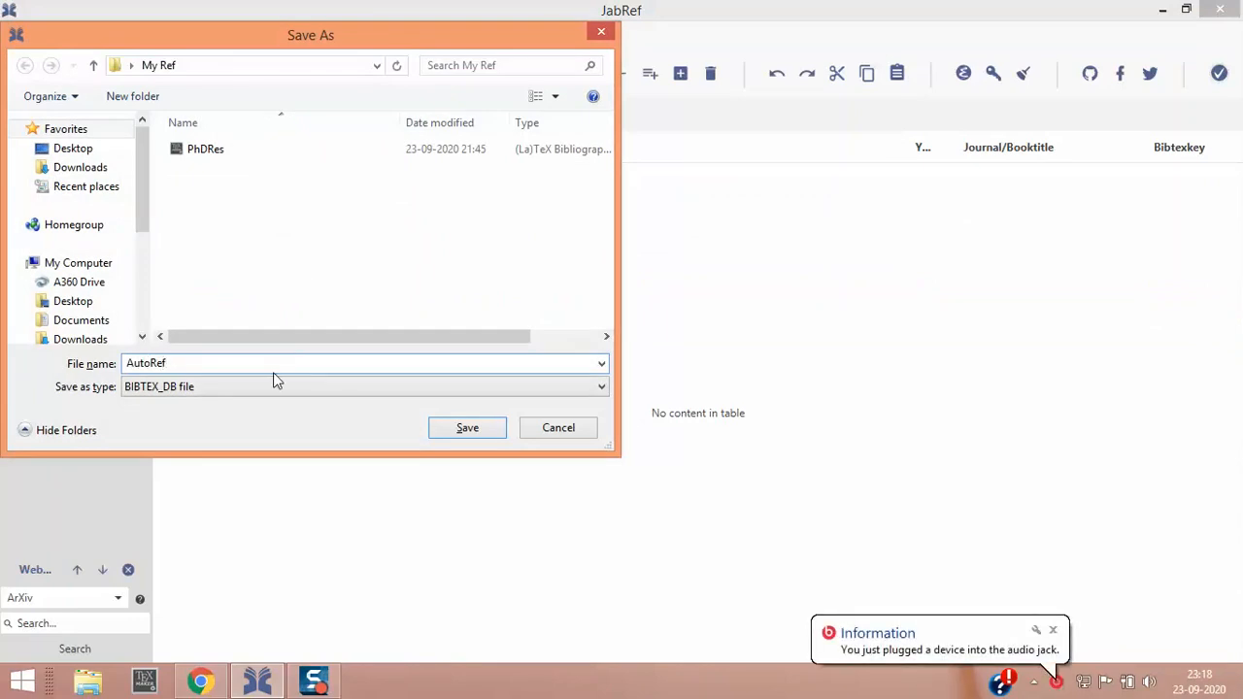
{"action": "type", "text": ".bib"}
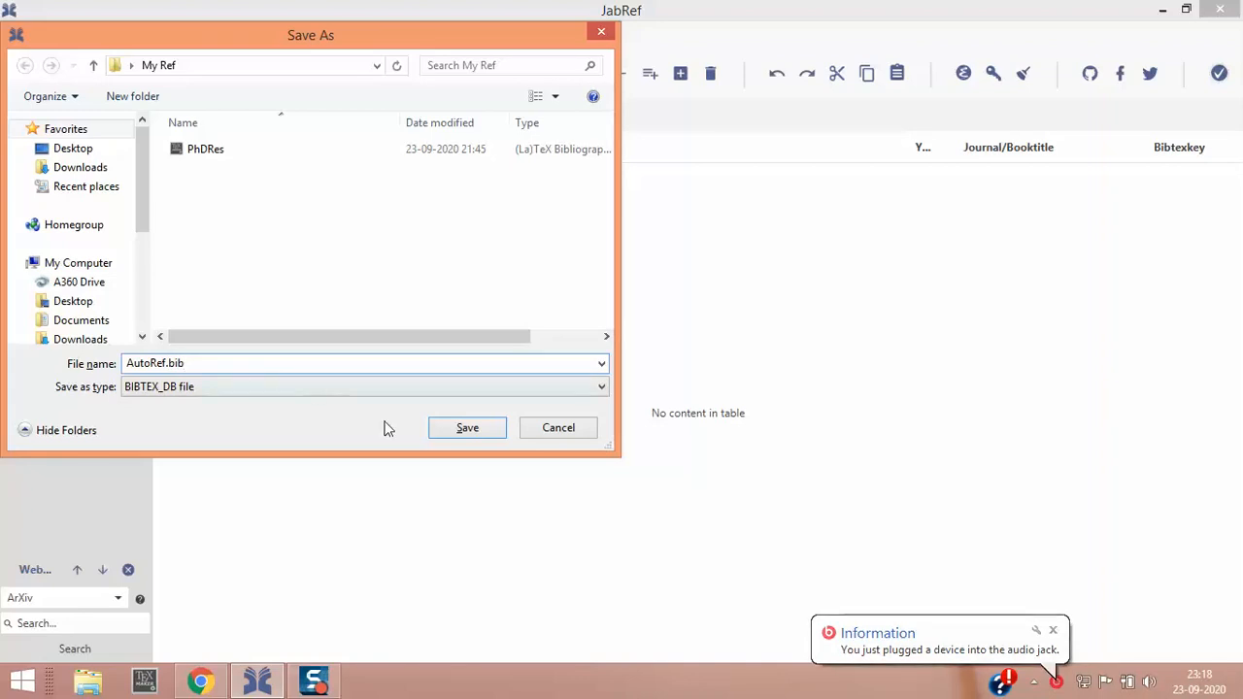
{"action": "left_click", "coordinate": [436, 436]}
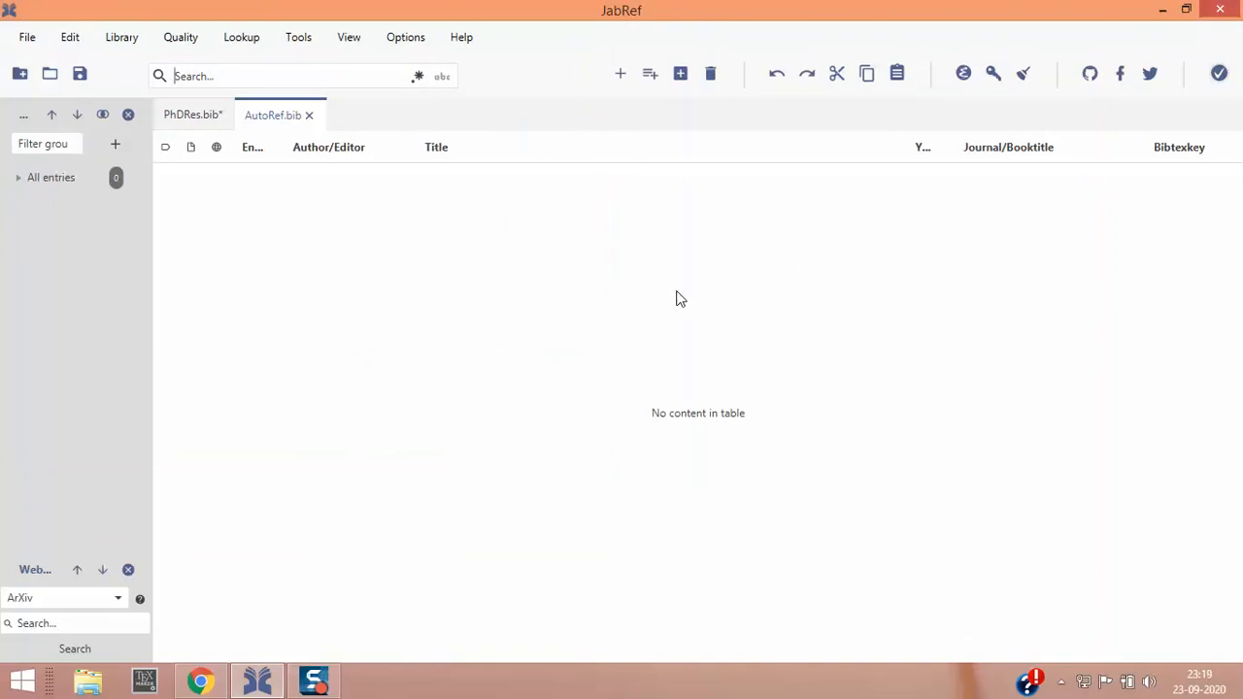
Step: Close the PhDRes.bib library and save its changes, keeping AutoRef.bib open
{"action": "left_click", "coordinate": [194, 118]}
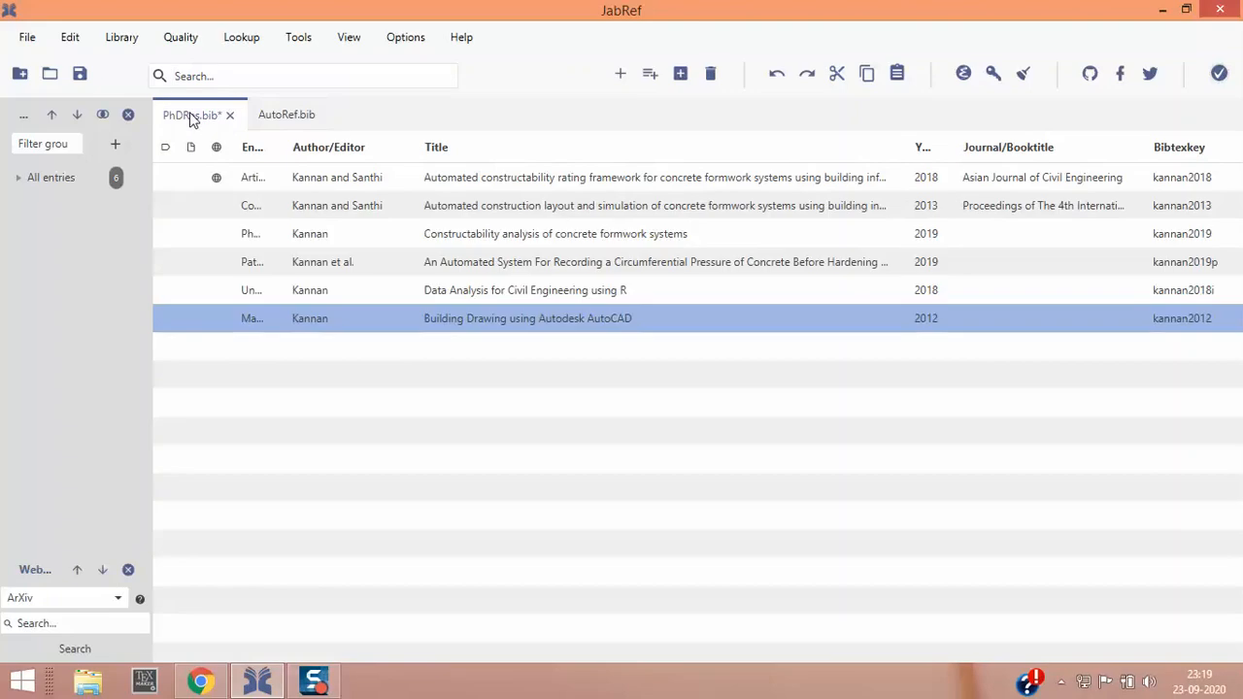
{"action": "left_click", "coordinate": [284, 116]}
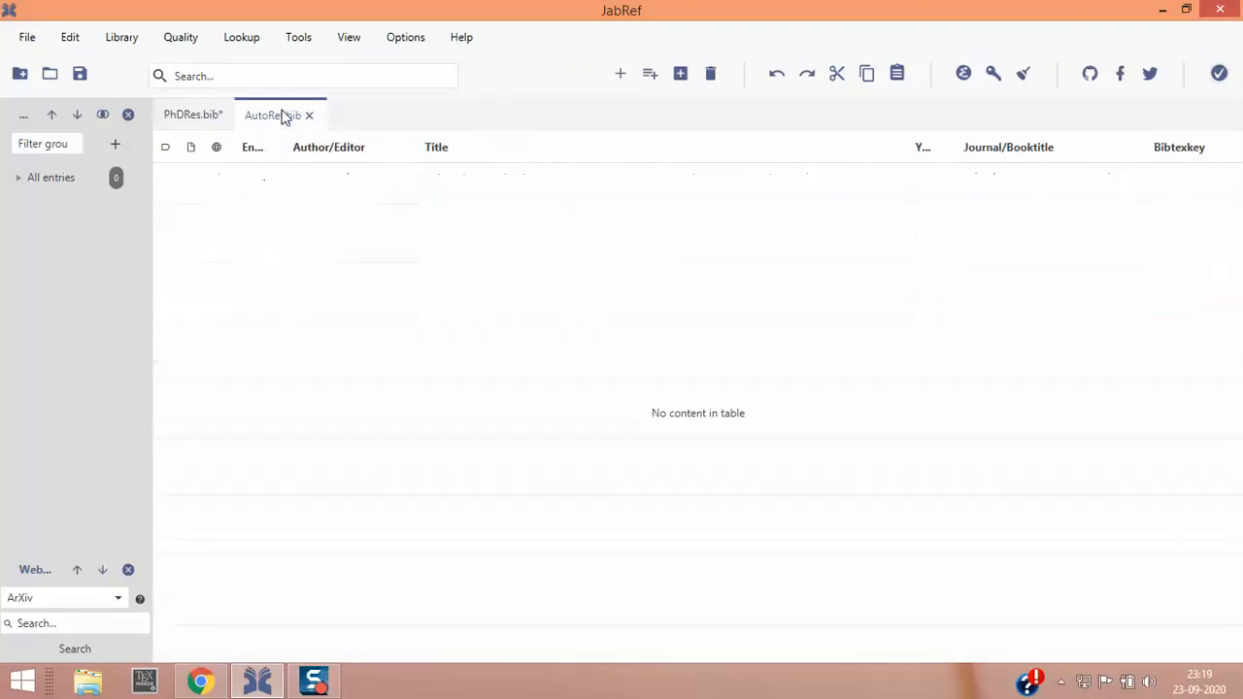
{"action": "left_click", "coordinate": [189, 113]}
{"action": "left_click", "coordinate": [231, 118]}
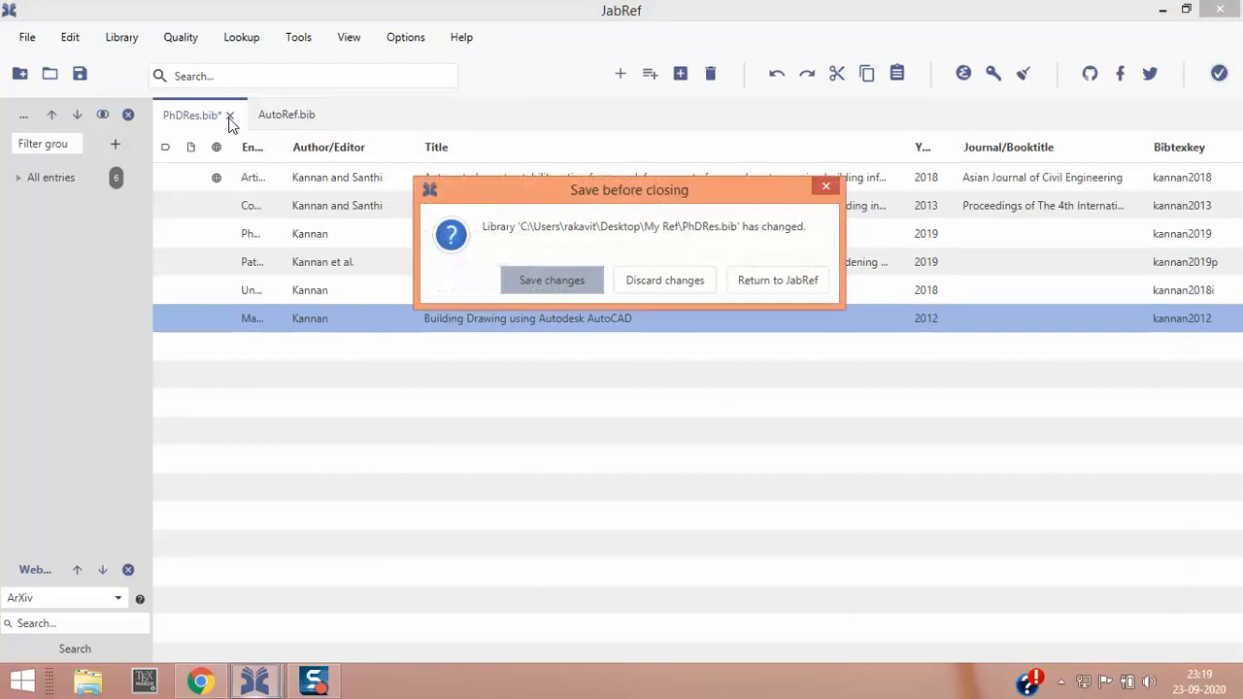
{"action": "left_click", "coordinate": [551, 281]}
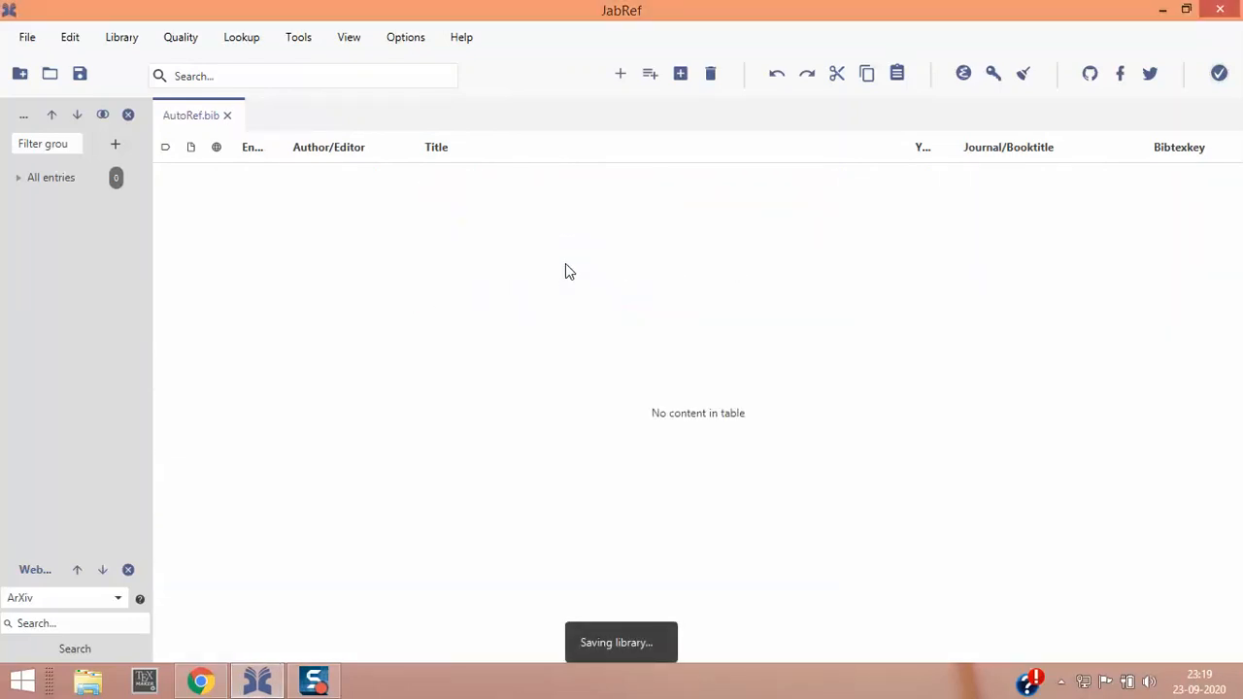
{"action": "left_click", "coordinate": [27, 39]}
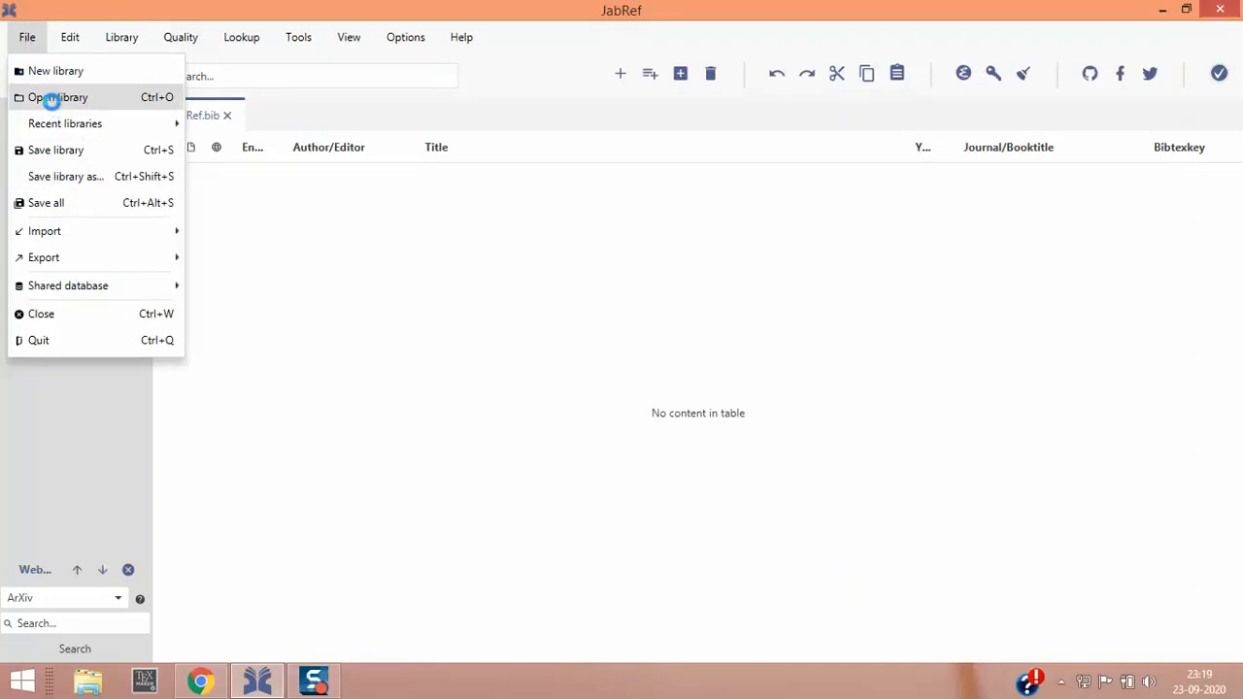
{"action": "left_click", "coordinate": [50, 97]}
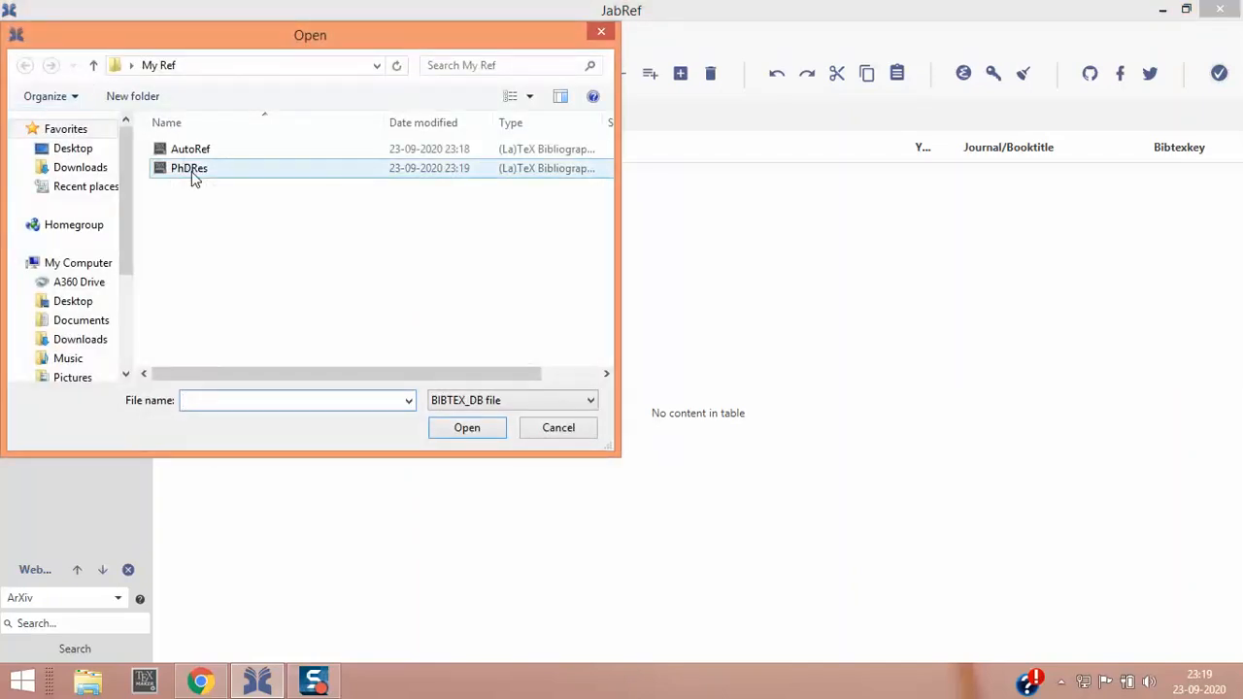
{"action": "left_click", "coordinate": [602, 32]}
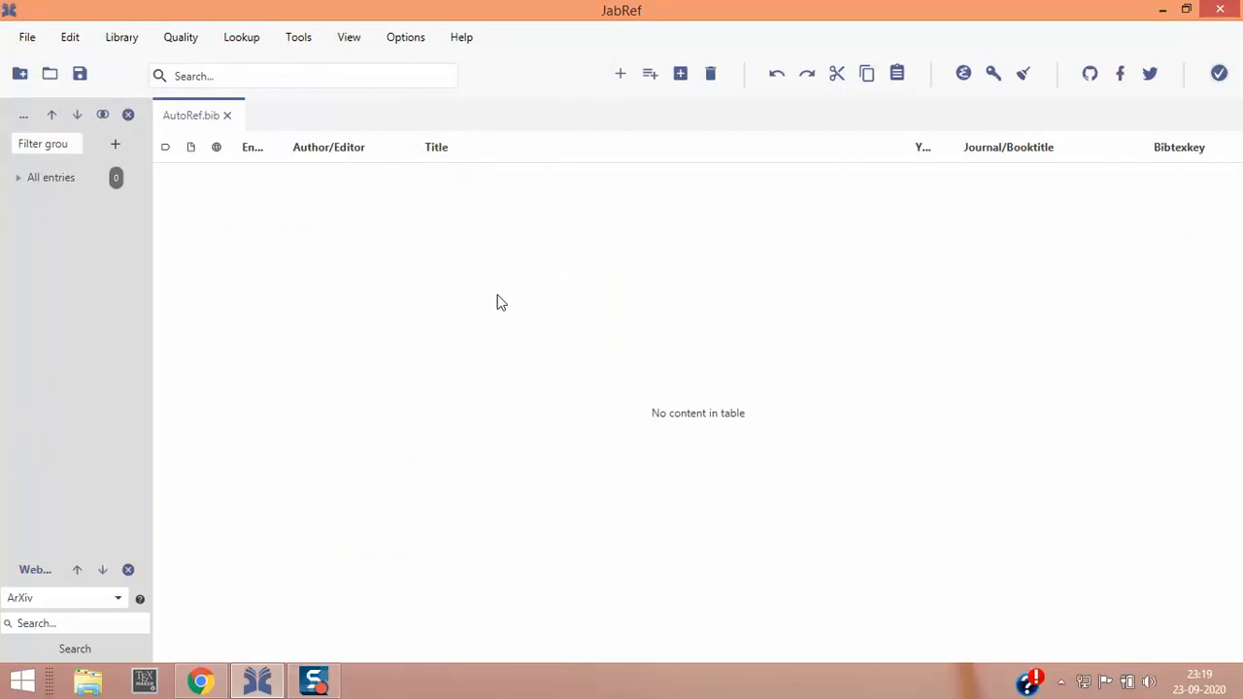
Step: Look through the available web search sources without changing the selected one
{"action": "left_click", "coordinate": [120, 602]}
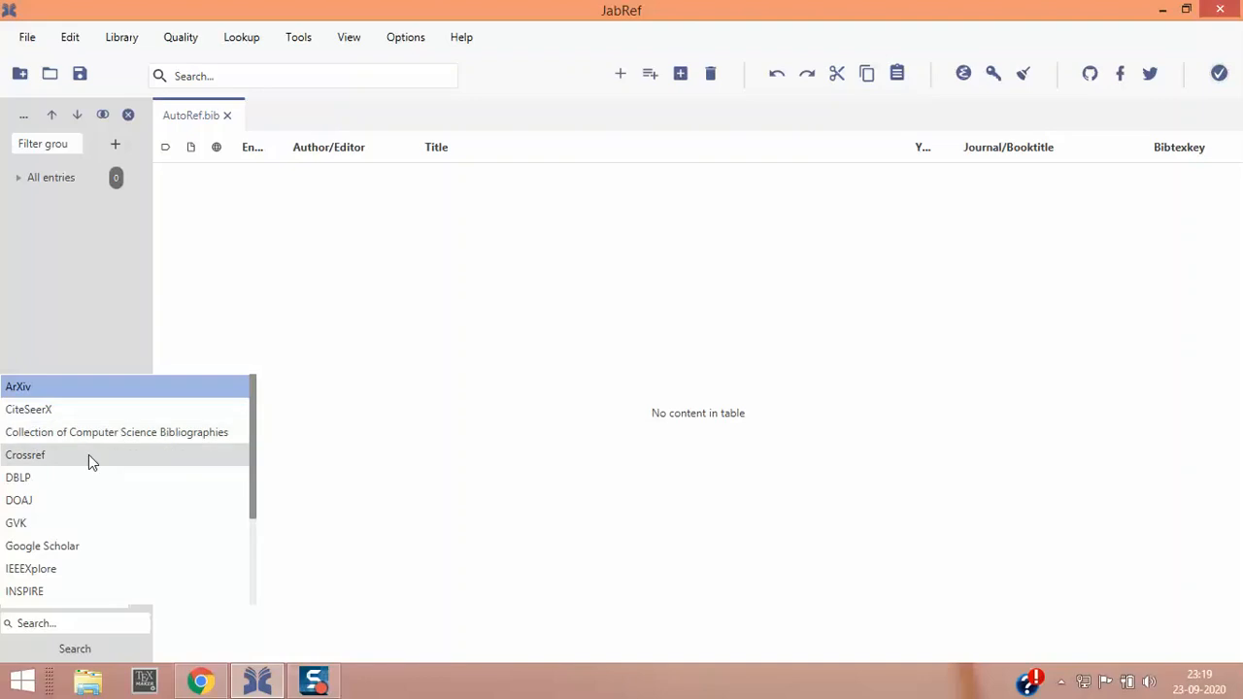
{"action": "scroll", "coordinate": [89, 456], "scroll_direction": "down", "scroll_amount": 2}
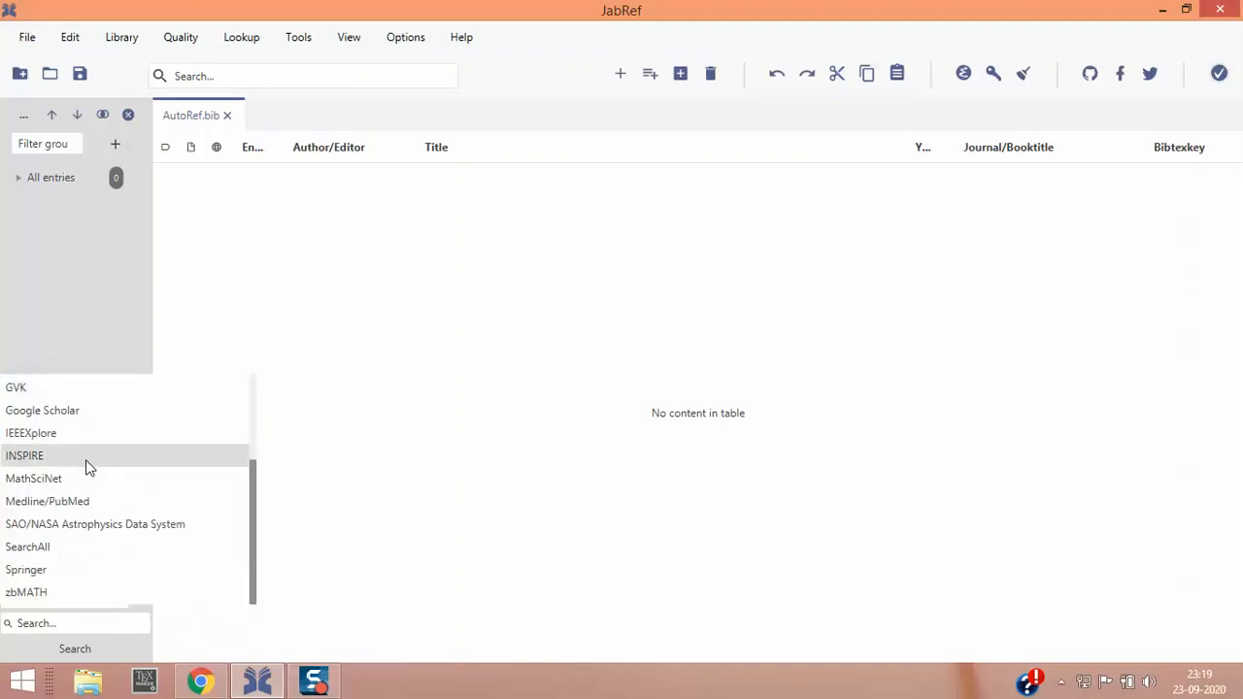
{"action": "left_click", "coordinate": [337, 351]}
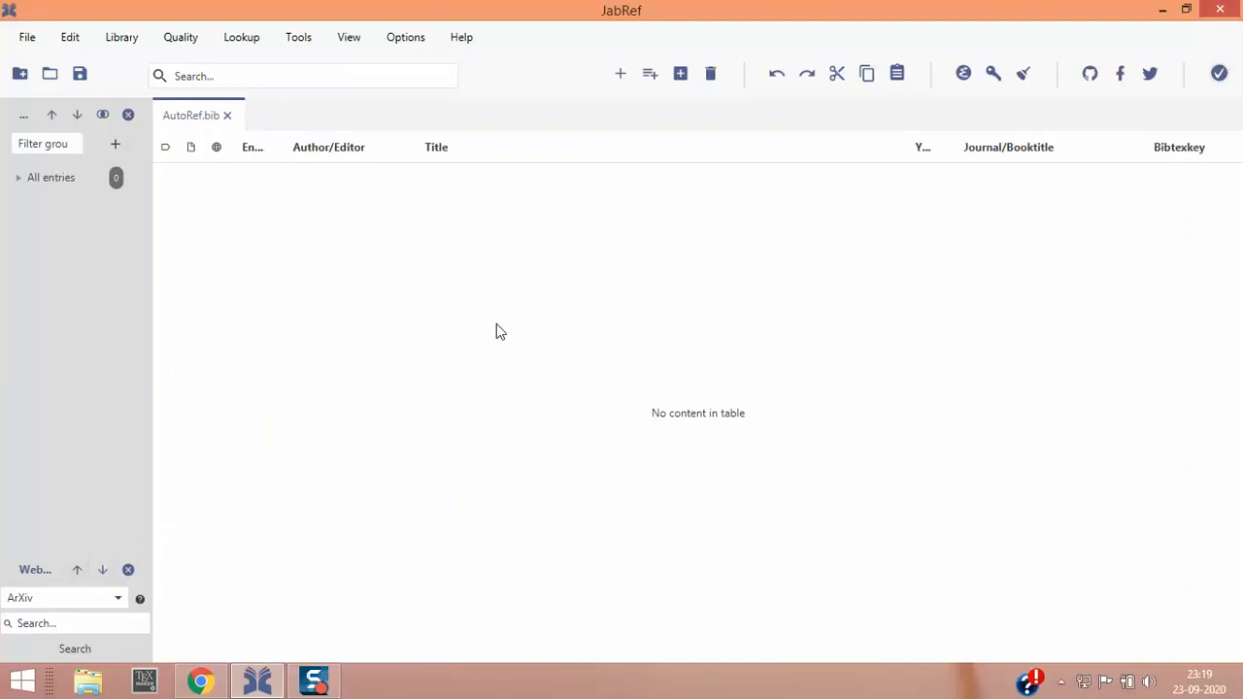
Step: Start a new entry in AutoRef.bib and set its ID type to ArXiv
{"action": "left_click", "coordinate": [651, 78]}
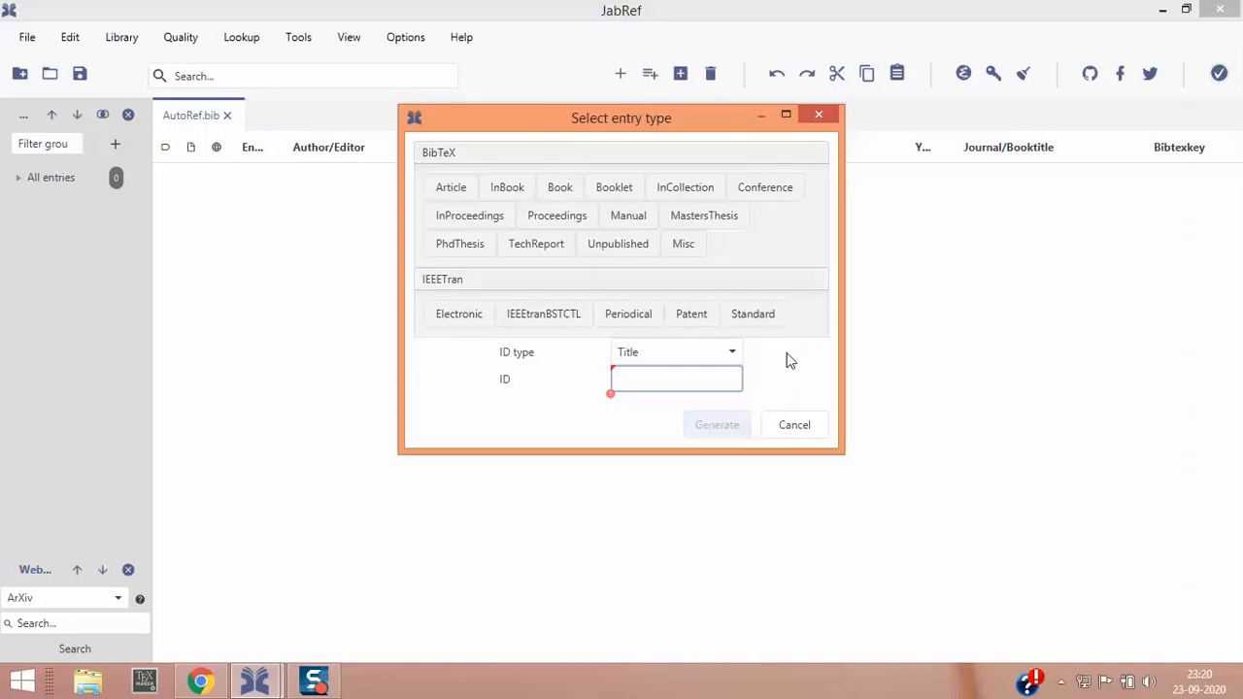
{"action": "left_click", "coordinate": [734, 353]}
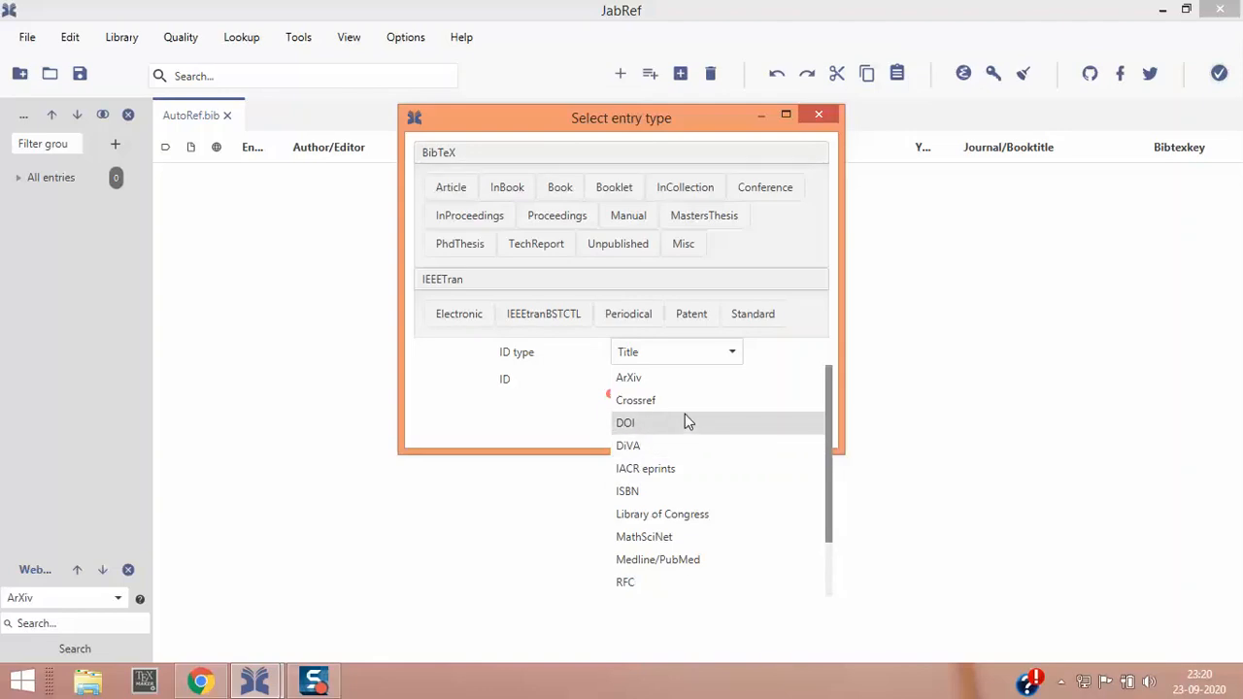
{"action": "left_click", "coordinate": [667, 387]}
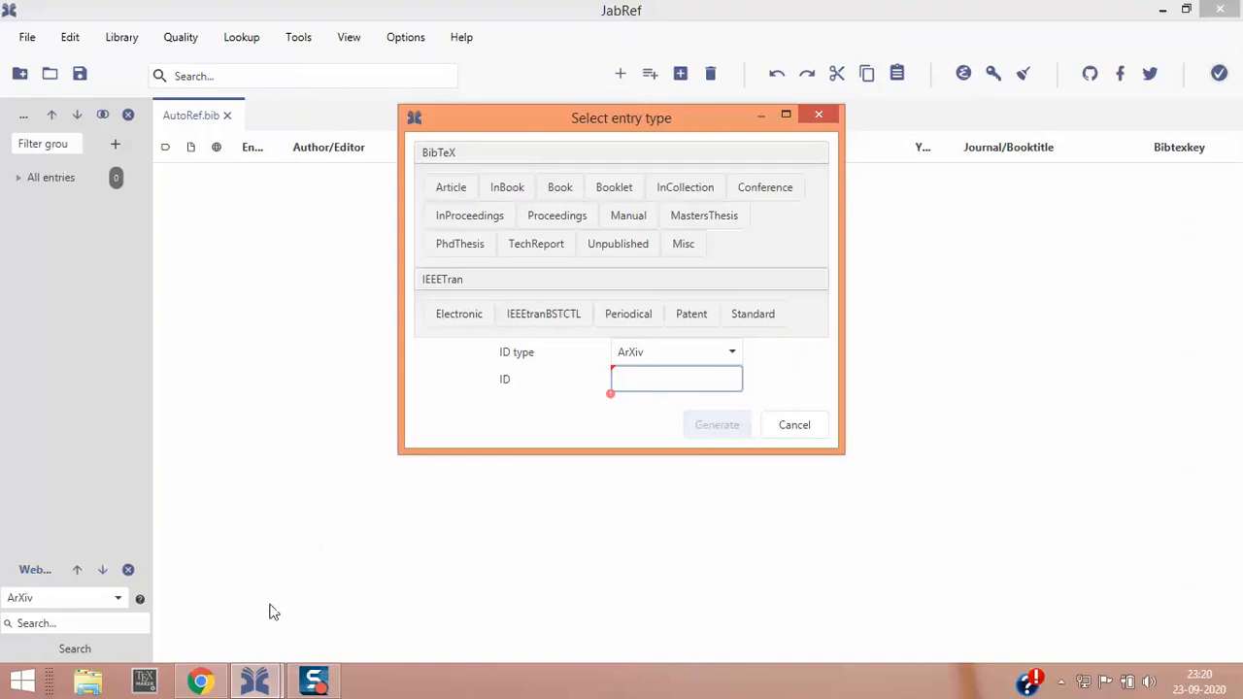
Step: Switch to Chrome and open the list of new Statistics submissions on arXiv.org
{"action": "left_click", "coordinate": [200, 683]}
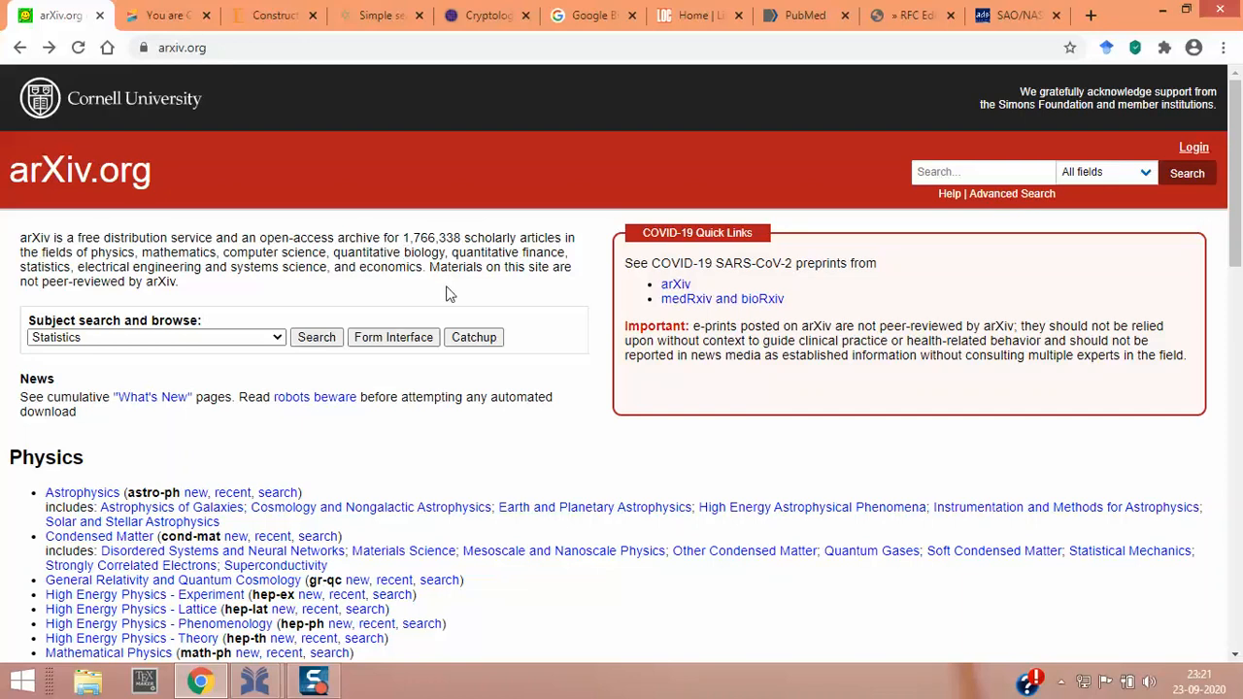
{"action": "scroll", "coordinate": [532, 264], "scroll_direction": "down", "scroll_amount": 1}
{"action": "scroll", "coordinate": [523, 275], "scroll_direction": "down", "scroll_amount": 3}
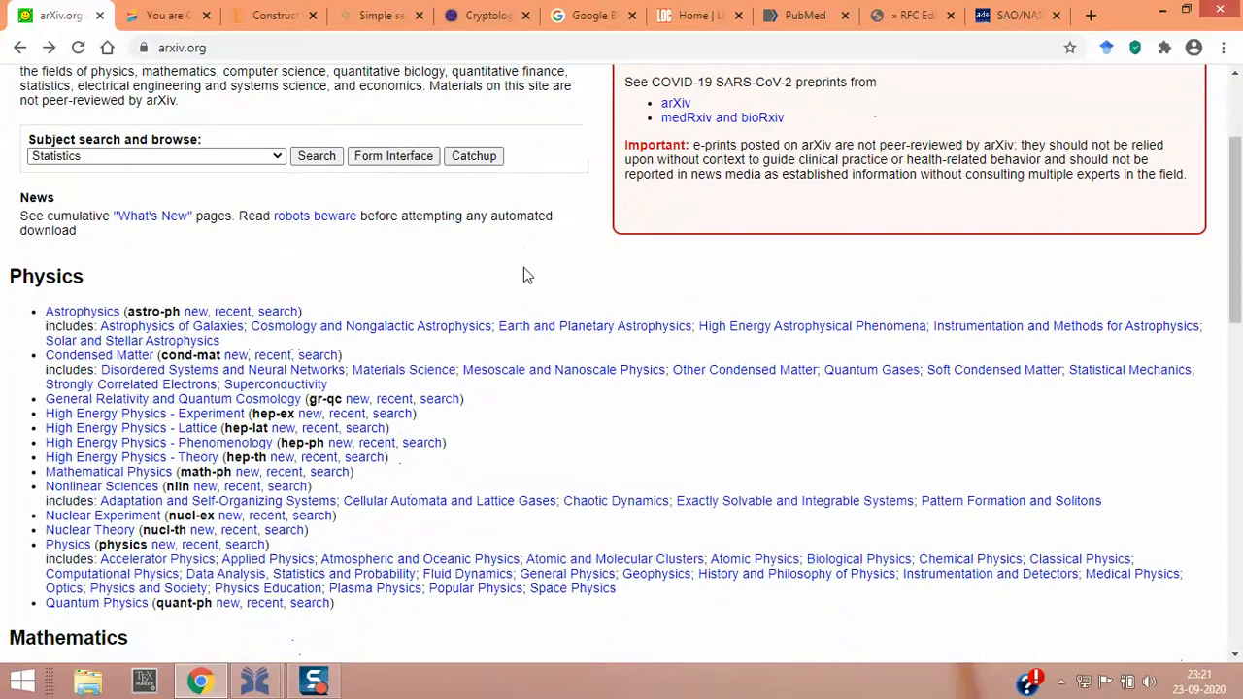
{"action": "scroll", "coordinate": [523, 275], "scroll_direction": "down", "scroll_amount": 6}
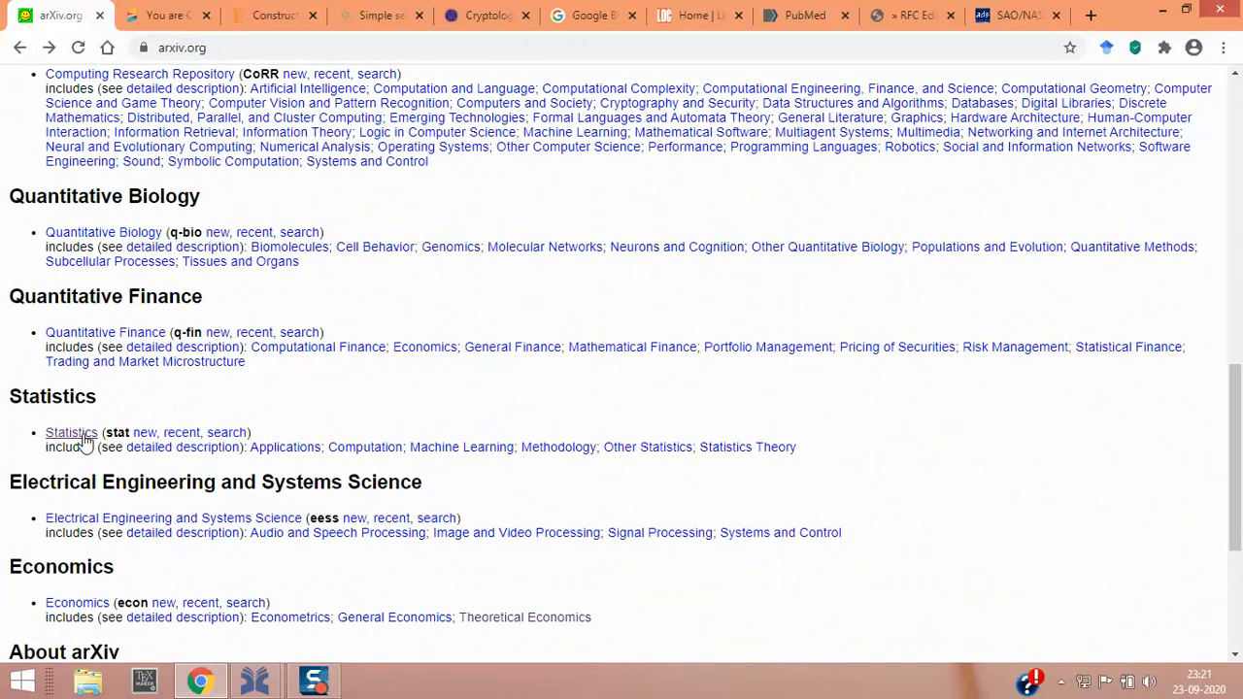
{"action": "left_click", "coordinate": [142, 438]}
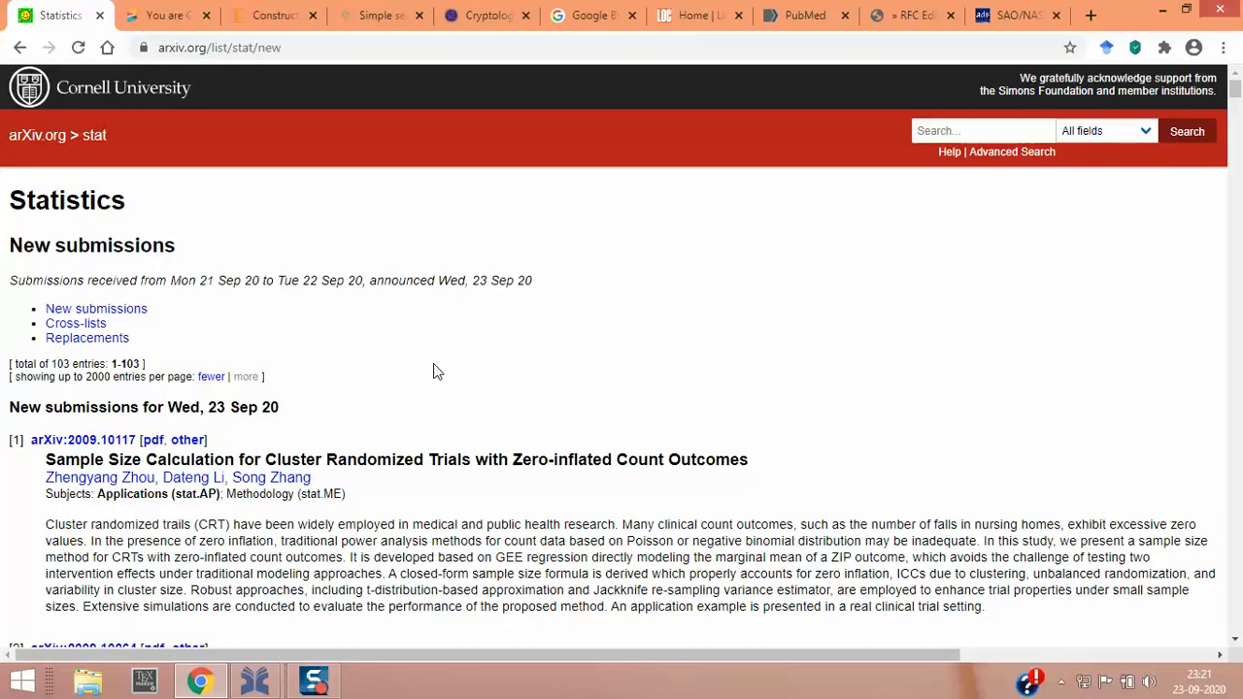
Step: Examine the title and arXiv identifier of the first new Statistics submission
{"action": "left_click_drag", "start_coordinate": [52, 459], "coordinate": [168, 443]}
{"action": "left_click", "coordinate": [112, 456]}
{"action": "left_click_drag", "start_coordinate": [377, 461], "coordinate": [754, 457]}
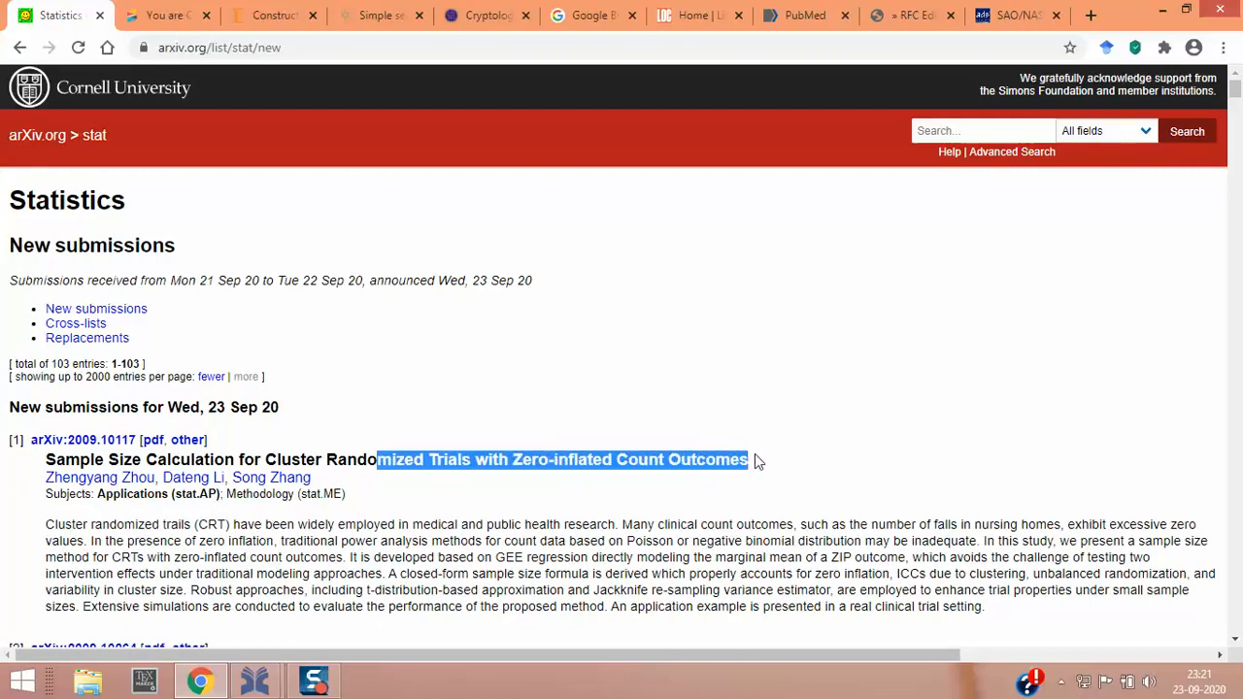
{"action": "left_click", "coordinate": [659, 376]}
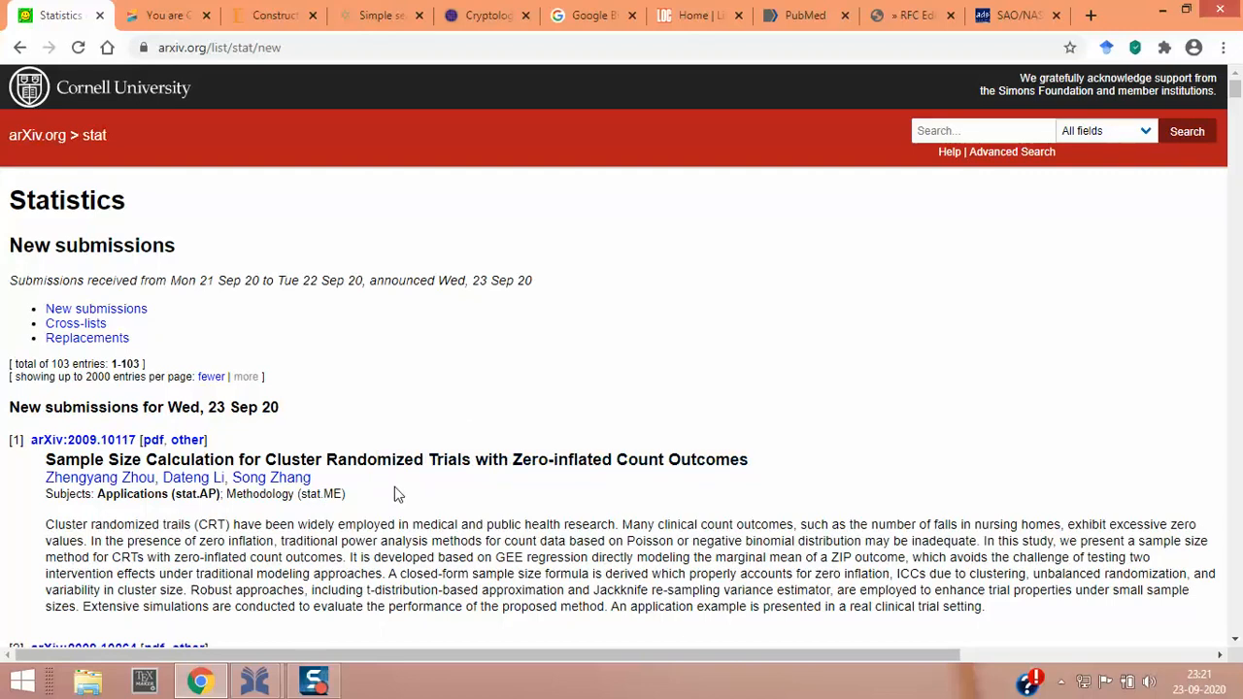
{"action": "left_click_drag", "start_coordinate": [139, 439], "coordinate": [33, 442]}
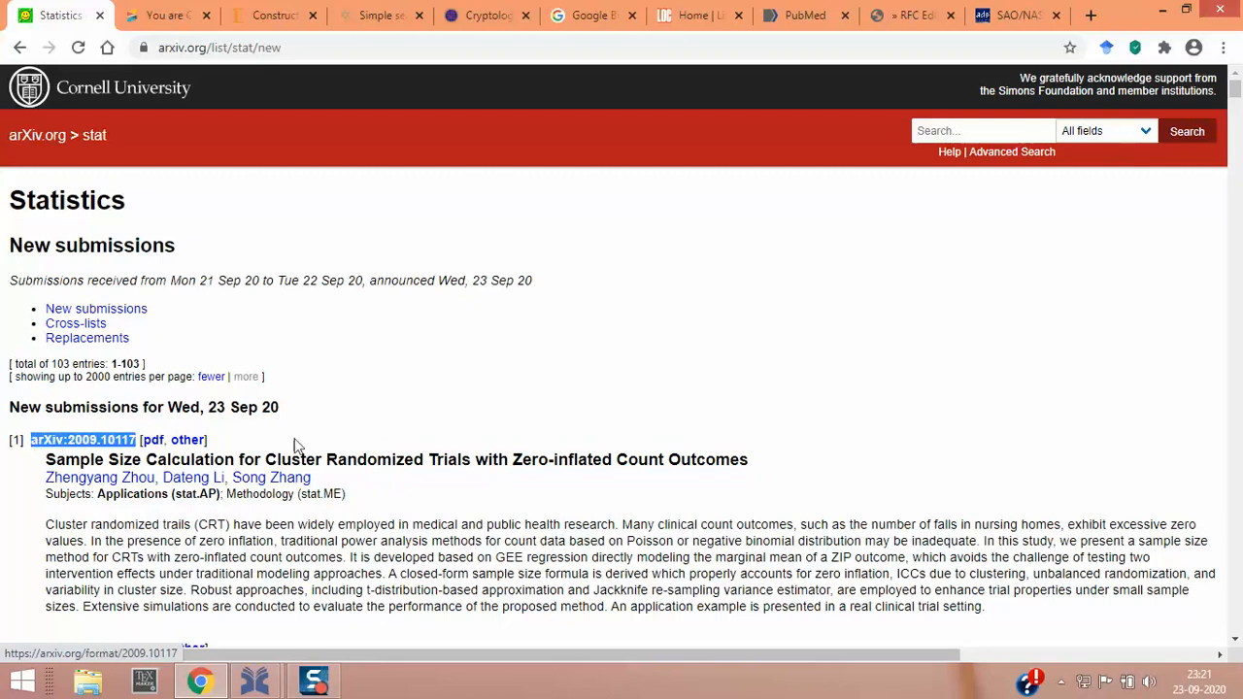
{"action": "left_click", "coordinate": [435, 391]}
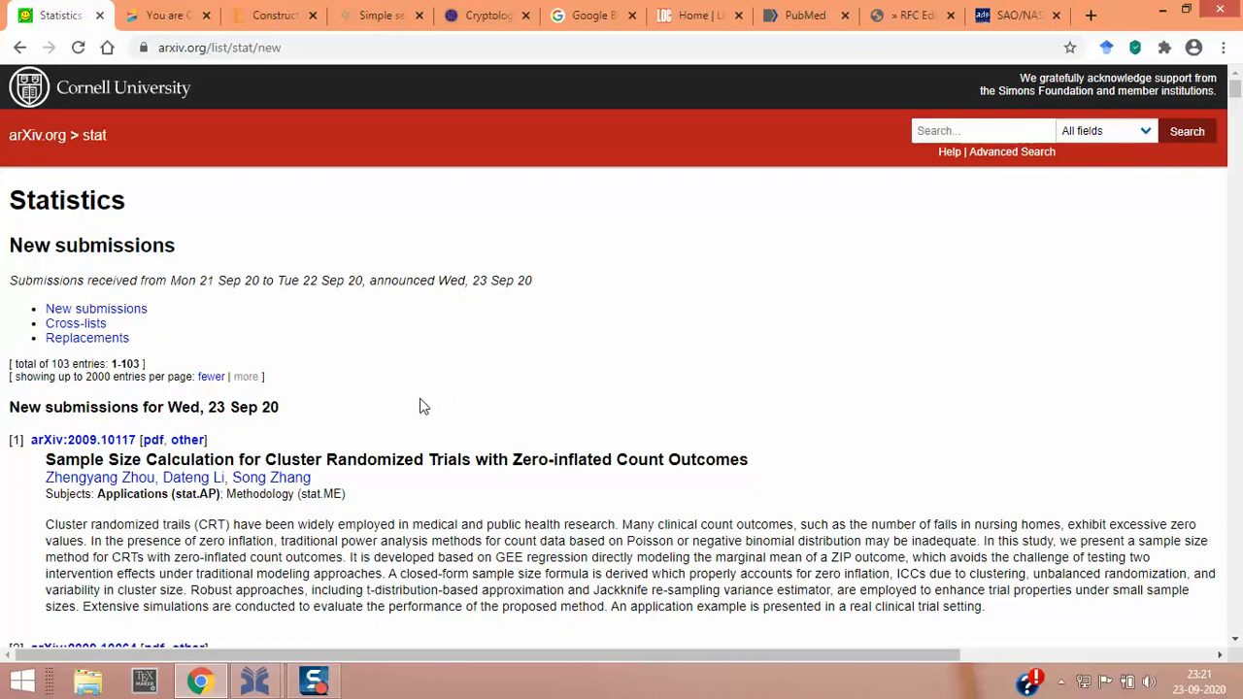
{"action": "mouse_move", "coordinate": [255, 680]}
{"action": "left_click", "coordinate": [314, 600]}
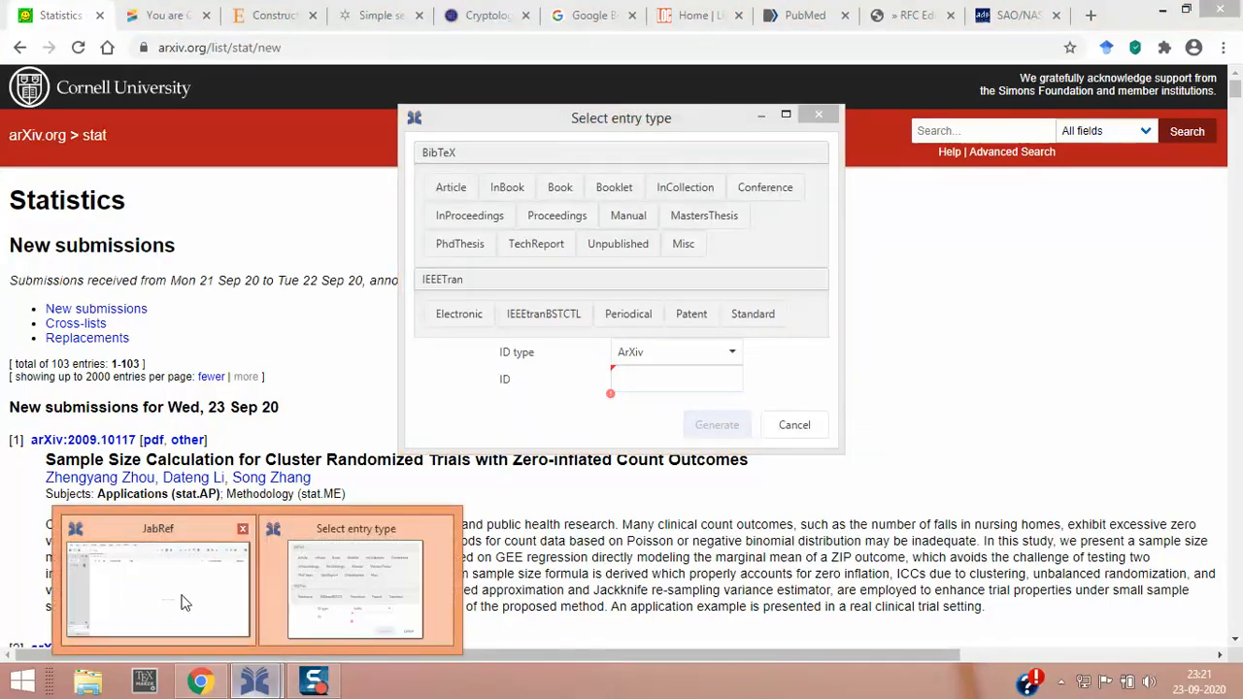
{"action": "left_click", "coordinate": [248, 684]}
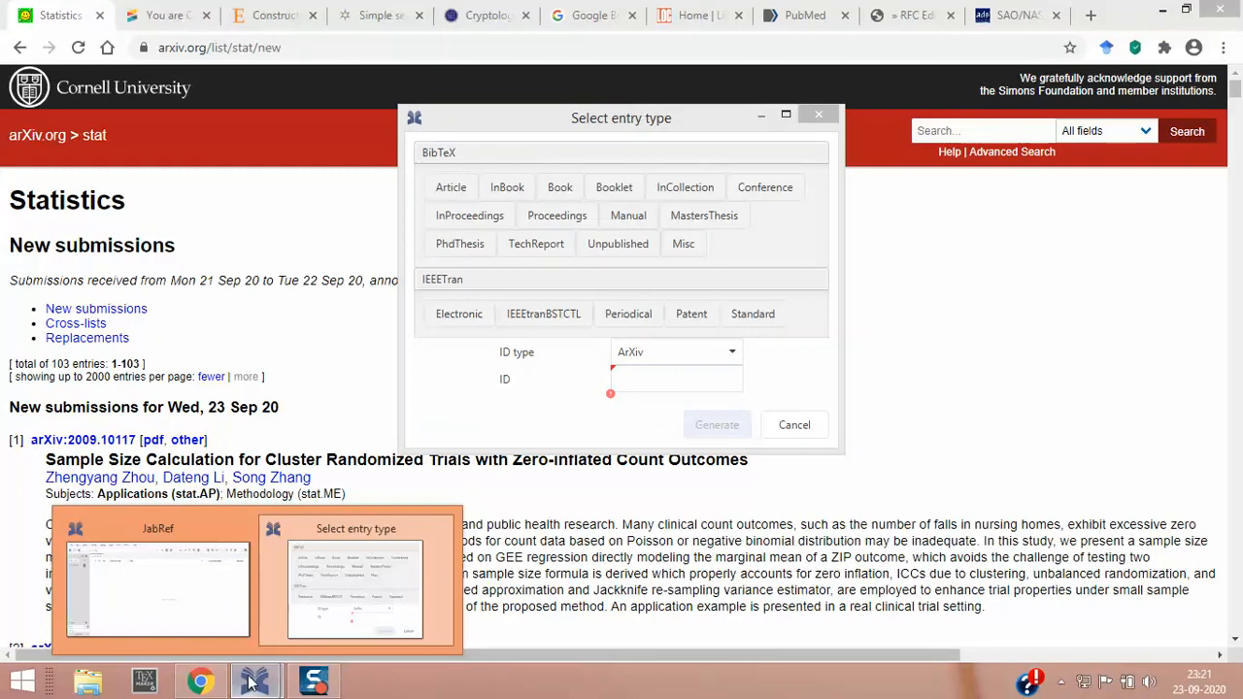
{"action": "left_click", "coordinate": [214, 586]}
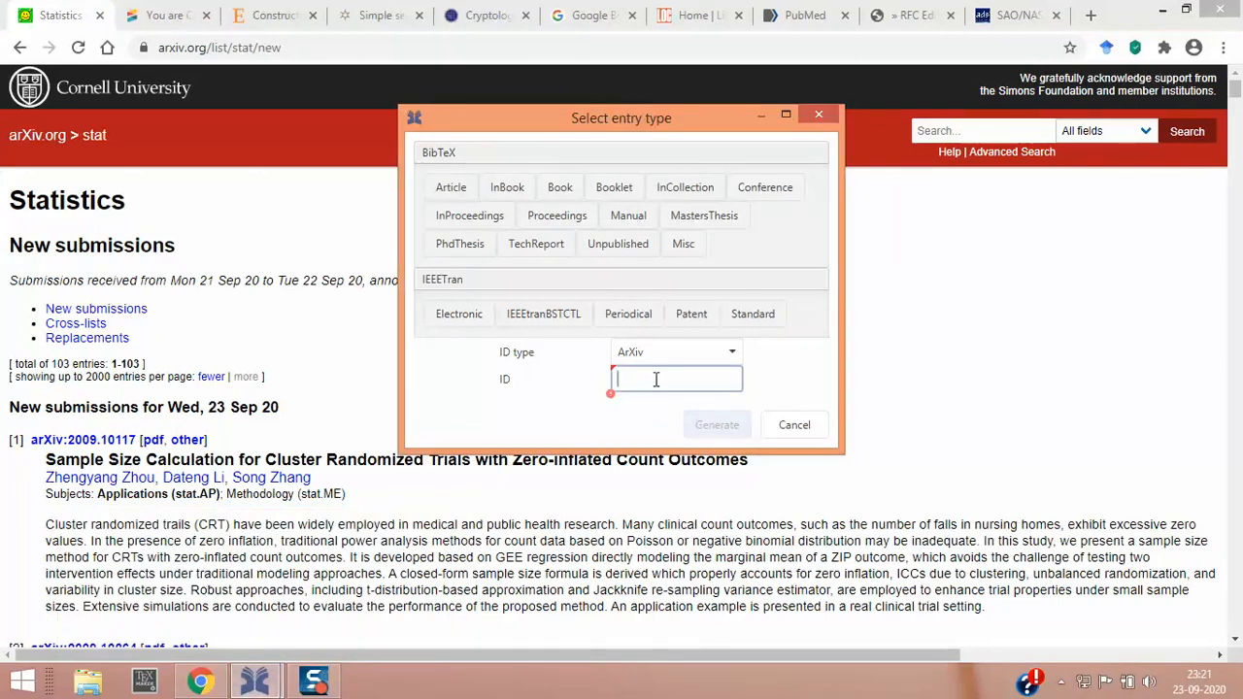
{"action": "type", "text": "RFC 2026"}
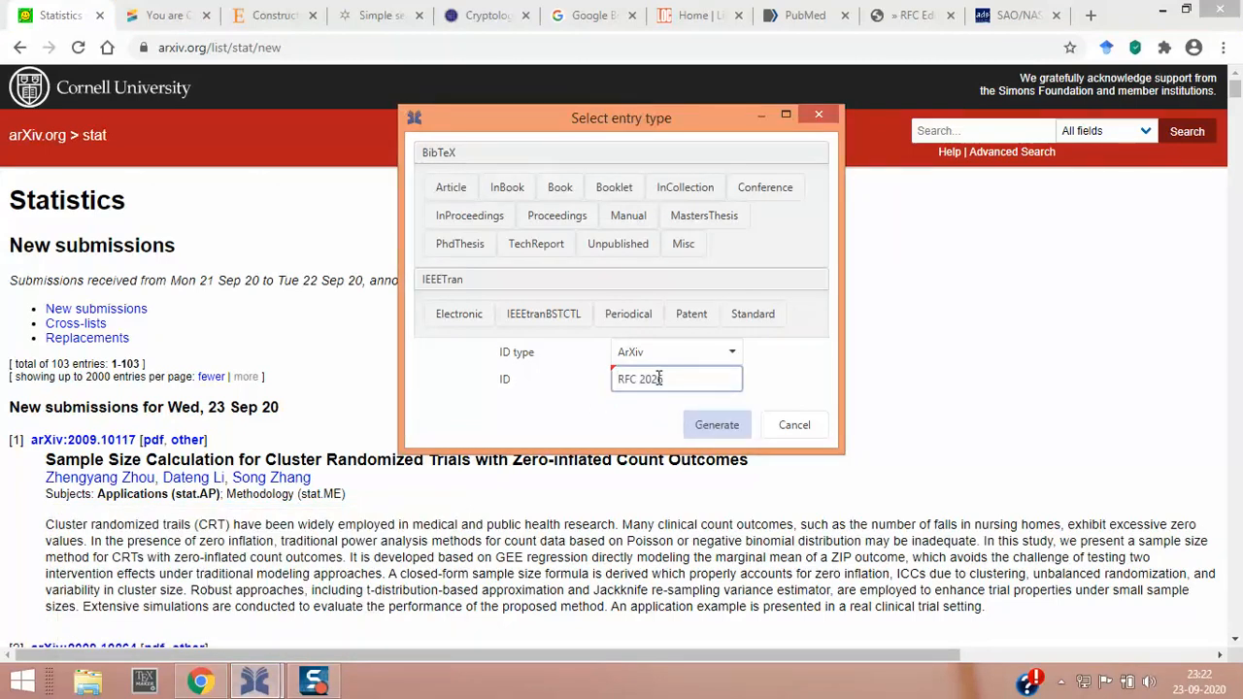
{"action": "left_click_drag", "start_coordinate": [667, 387], "coordinate": [573, 383]}
{"action": "key", "text": "BackSpace"}
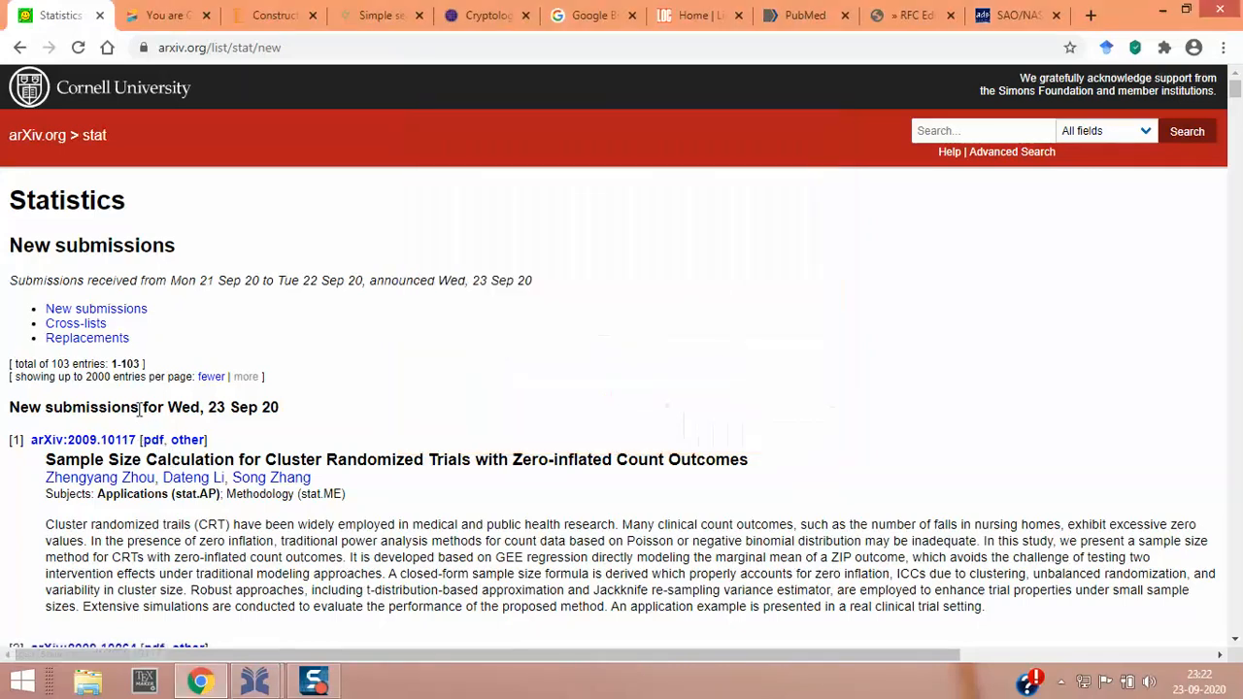
Step: View the PDF of the first new submission and return to the Statistics list
{"action": "left_click", "coordinate": [146, 449]}
{"action": "left_click", "coordinate": [151, 440]}
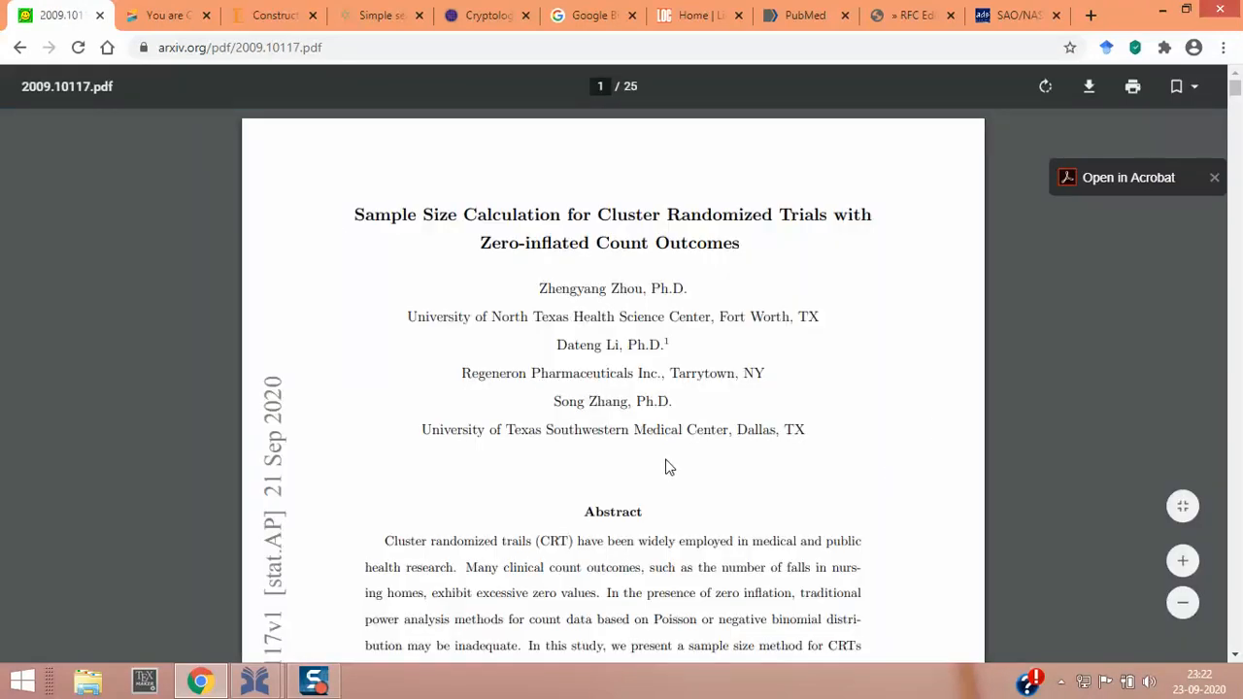
{"action": "left_click", "coordinate": [19, 48]}
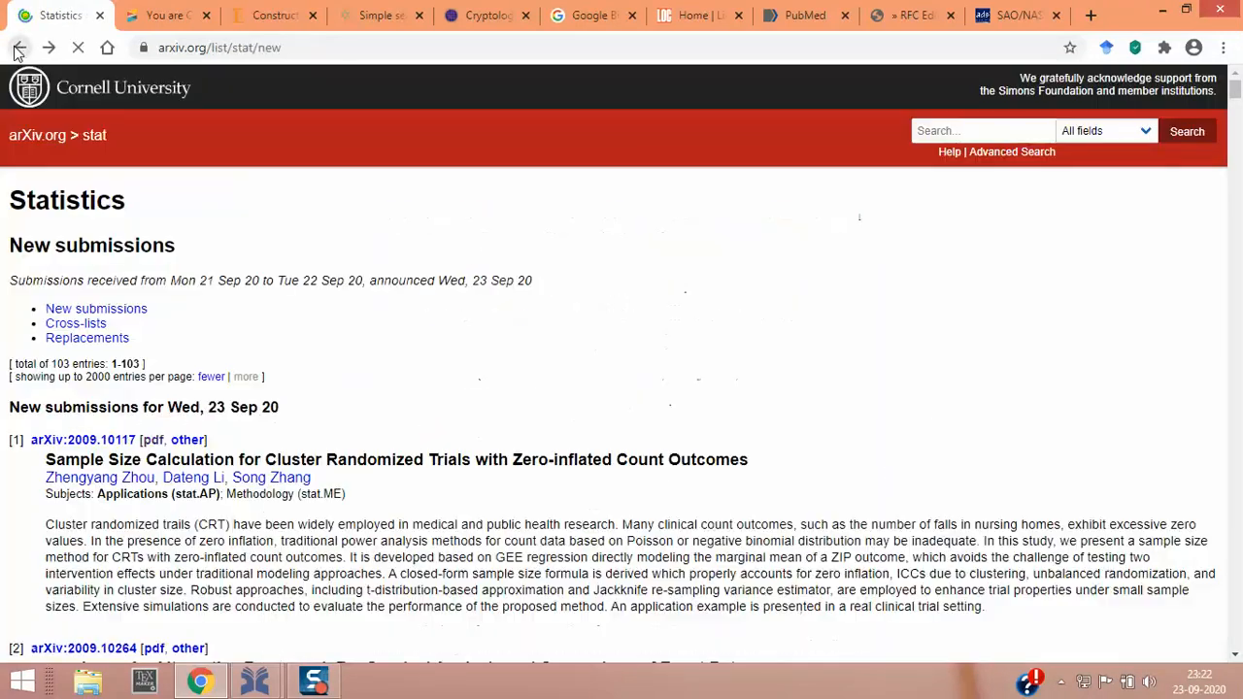
Step: Open the alternative formats page of the first Statistics submission and copy its identifier arXiv:2009.10117v1
{"action": "left_click", "coordinate": [187, 439]}
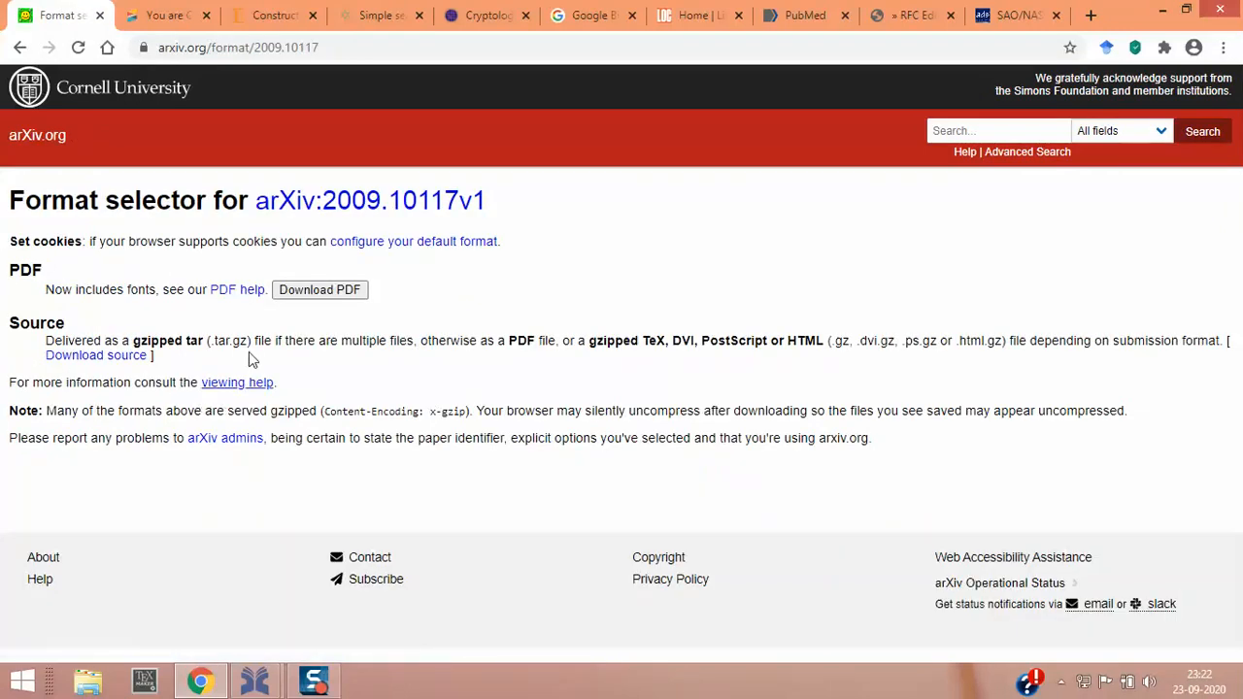
{"action": "left_click_drag", "start_coordinate": [508, 203], "coordinate": [255, 200]}
{"action": "key", "text": "ctrl+c"}
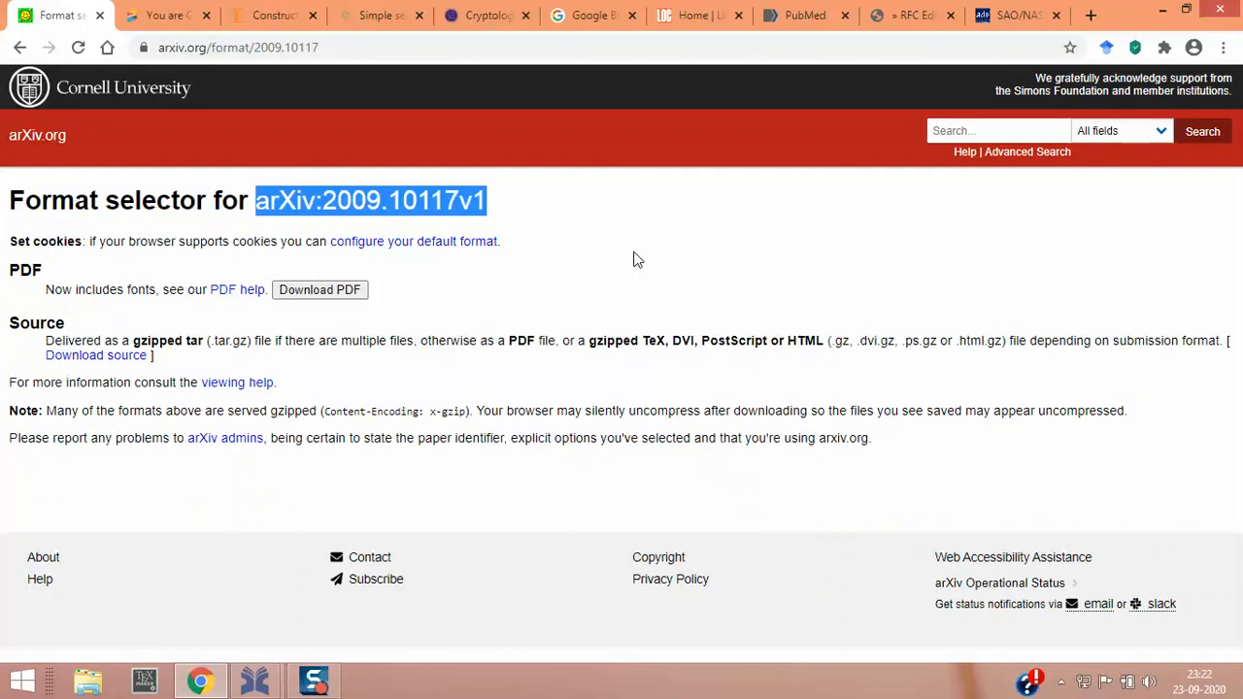
Step: Switch to JabRef, generate the ArXiv entry from the copied identifier, and bring up the library window
{"action": "left_click", "coordinate": [256, 680]}
{"action": "left_click", "coordinate": [347, 622]}
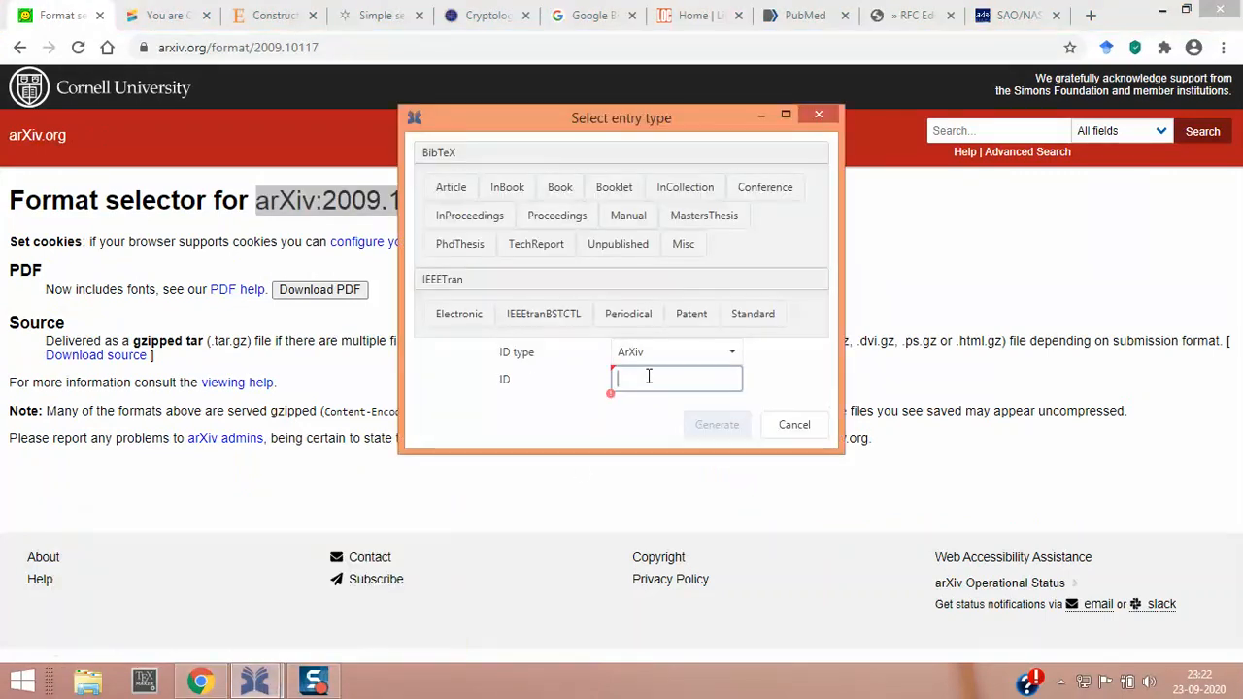
{"action": "key", "text": "ctrl+v"}
{"action": "left_click", "coordinate": [704, 434]}
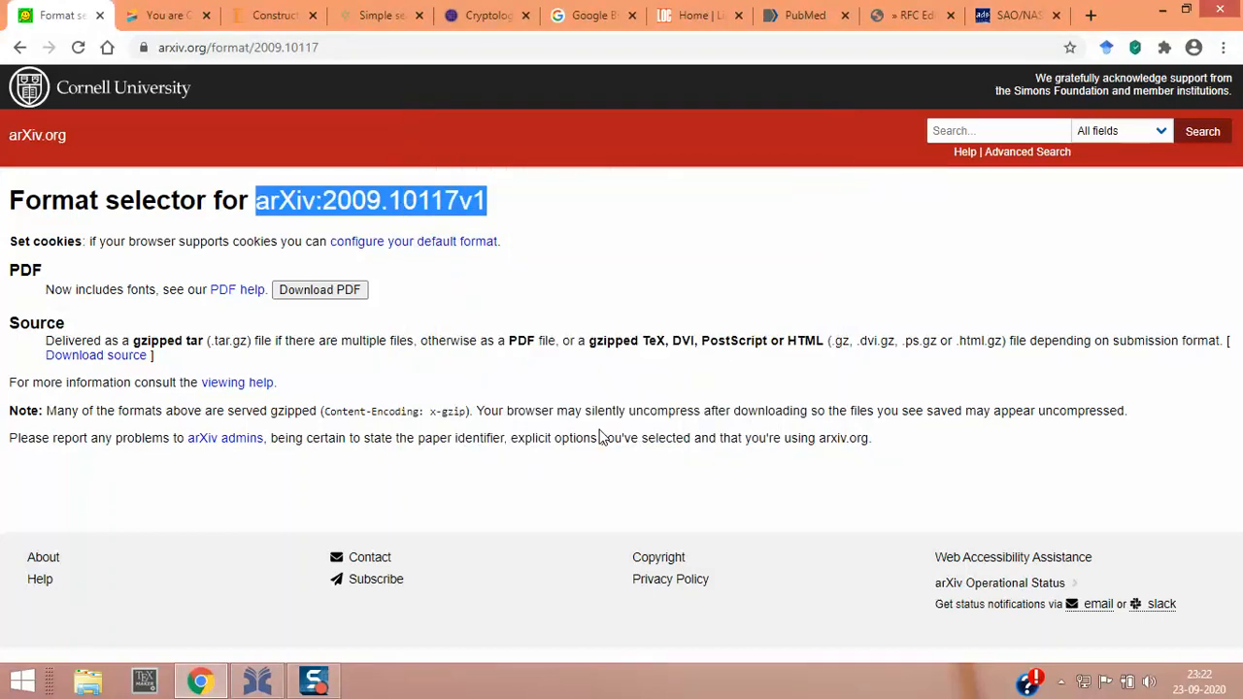
{"action": "left_click", "coordinate": [258, 681]}
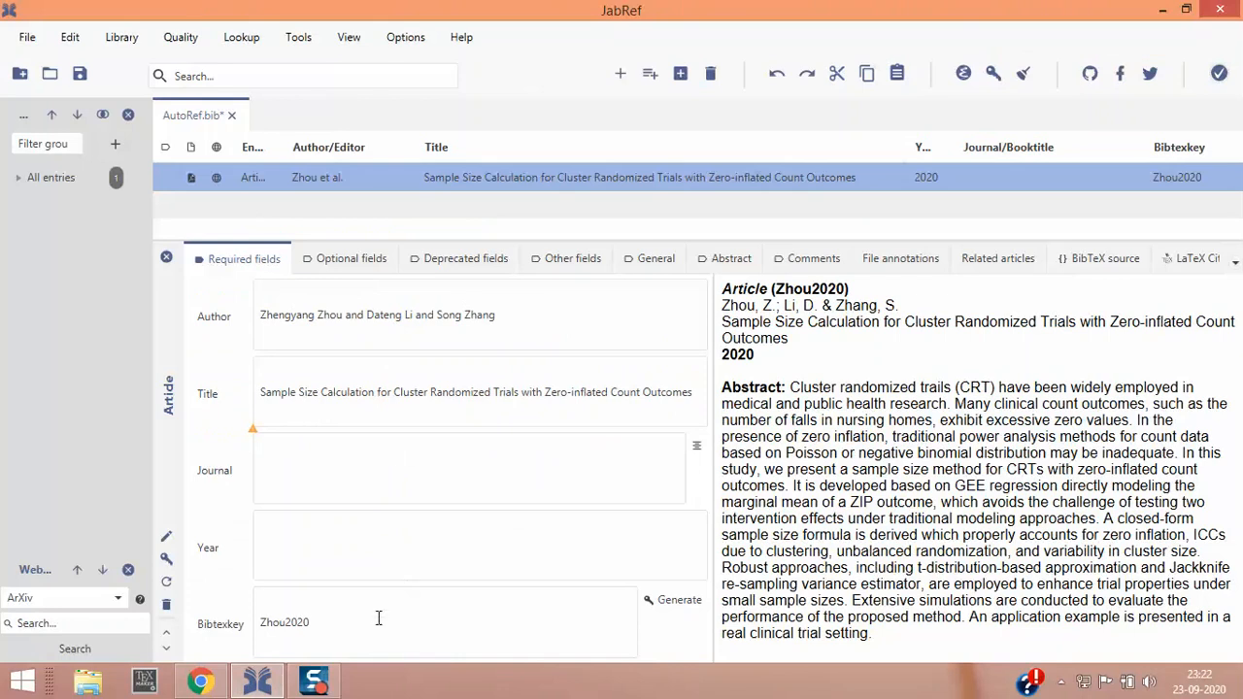
Step: Examine the generated arXiv entry's optional, deprecated, other, general, abstract, comments, annotation and related-article details and its BibTeX source
{"action": "left_click", "coordinate": [345, 260]}
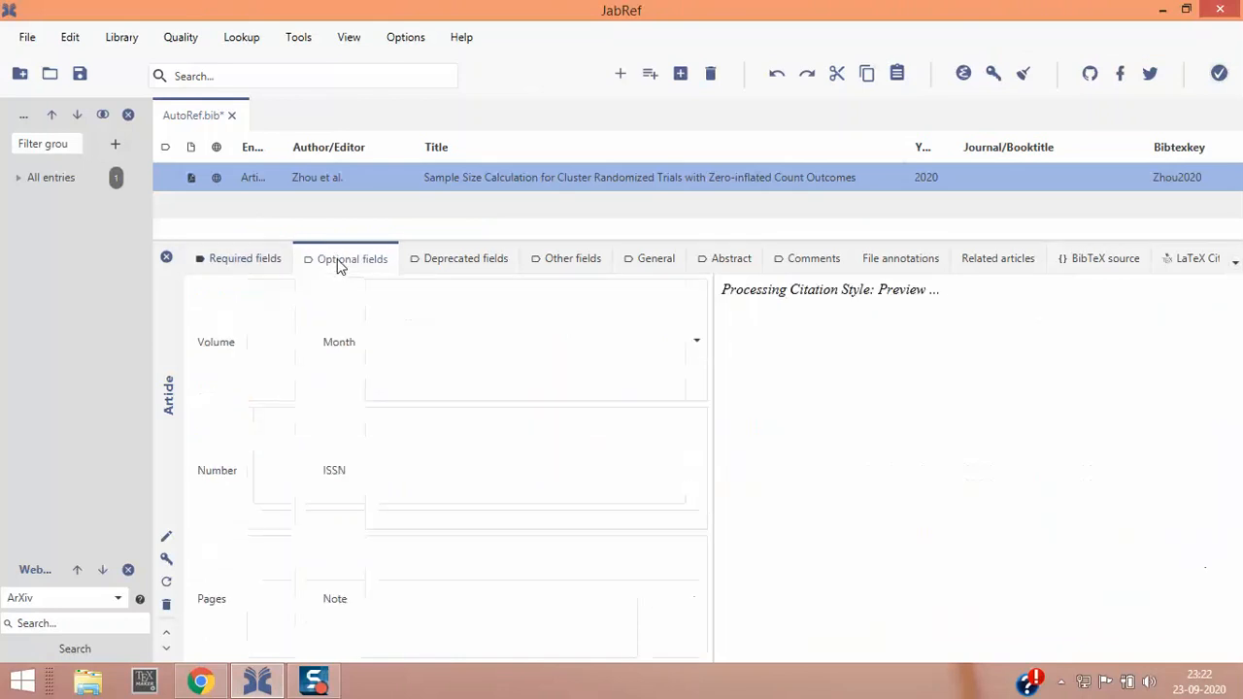
{"action": "left_click", "coordinate": [461, 259]}
{"action": "left_click", "coordinate": [558, 260]}
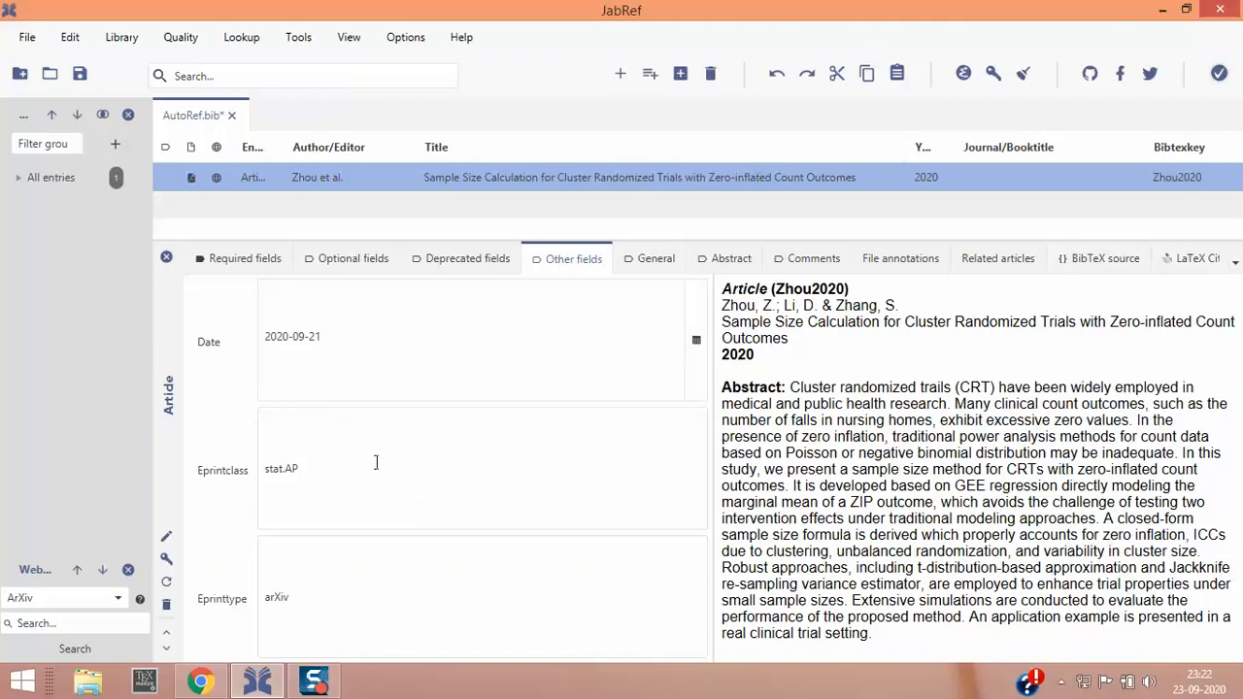
{"action": "left_click_drag", "start_coordinate": [293, 598], "coordinate": [263, 594]}
{"action": "left_click", "coordinate": [643, 260]}
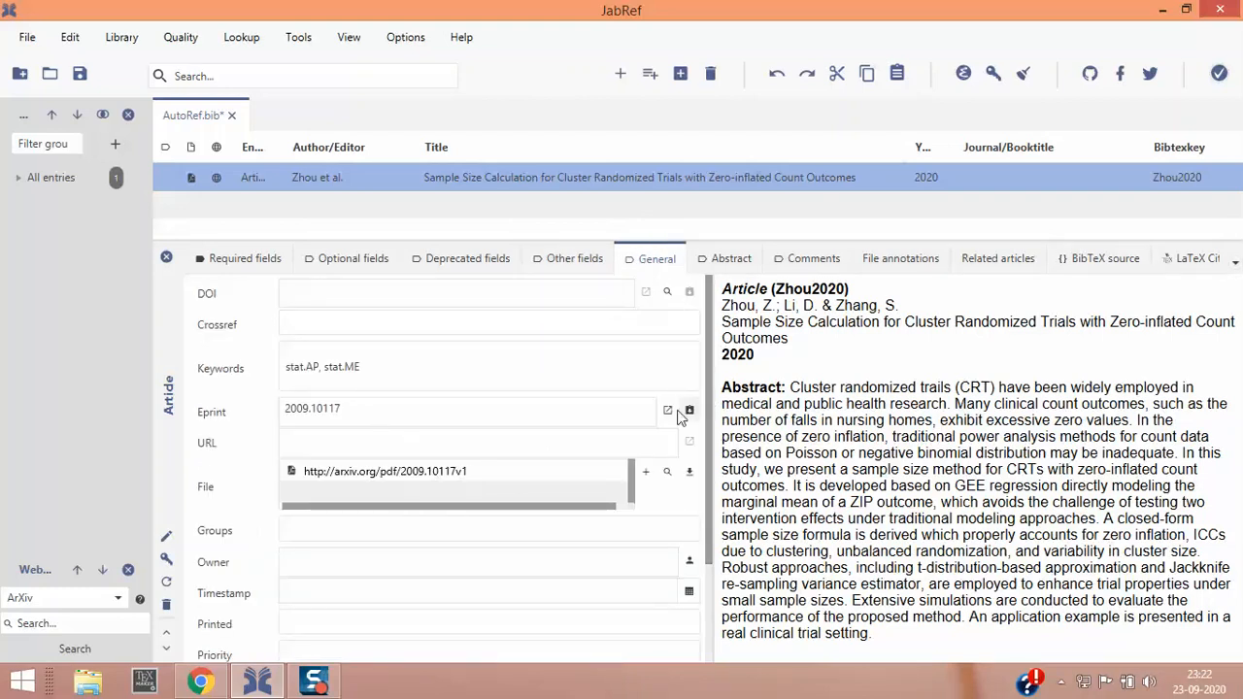
{"action": "scroll", "coordinate": [542, 453], "scroll_direction": "down", "scroll_amount": 1}
{"action": "left_click", "coordinate": [729, 263]}
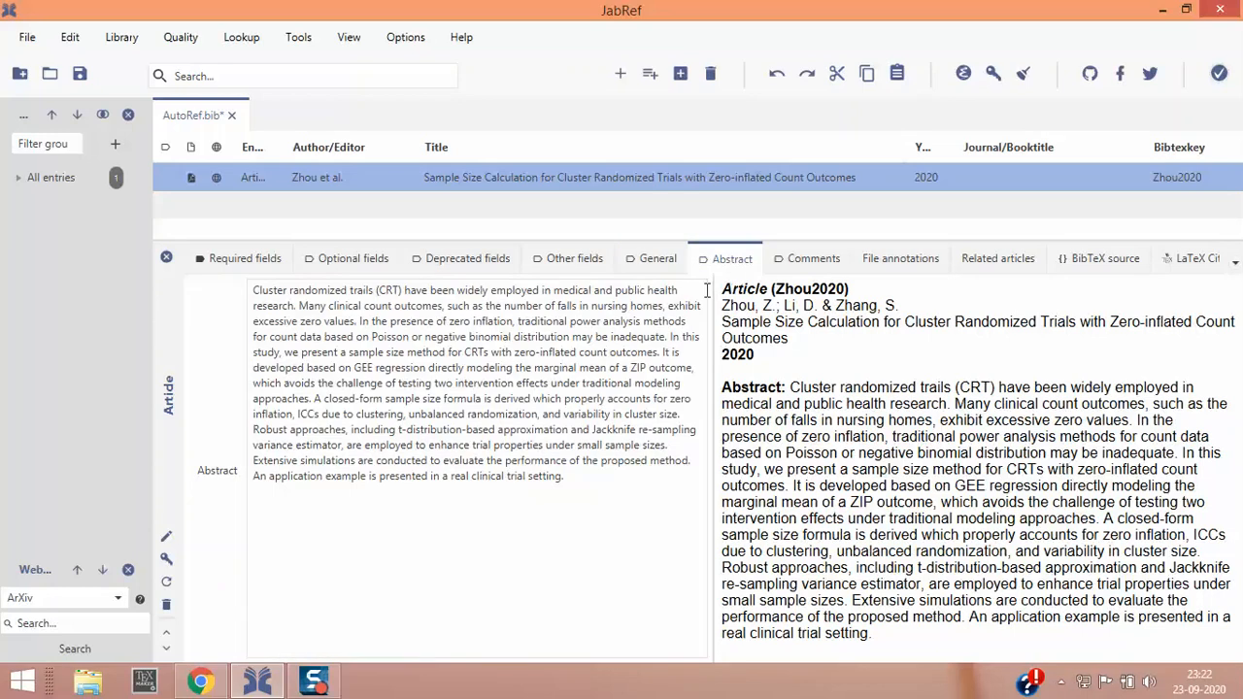
{"action": "left_click", "coordinate": [795, 262]}
{"action": "left_click", "coordinate": [882, 259]}
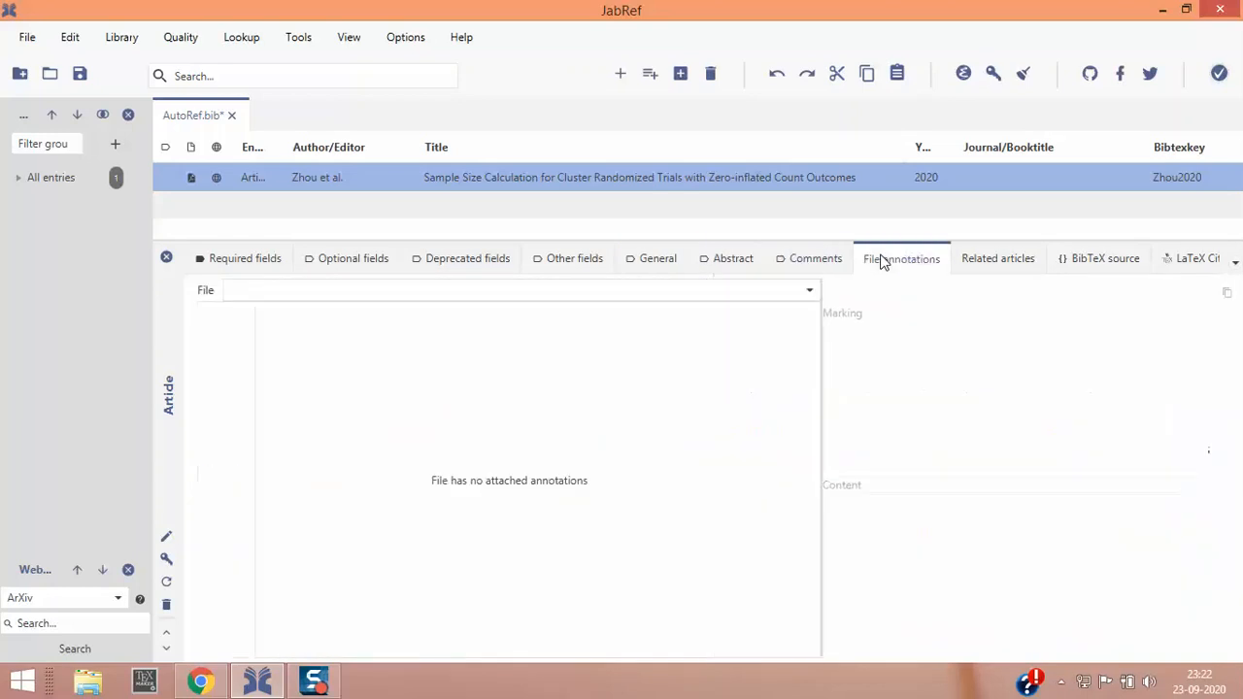
{"action": "left_click", "coordinate": [964, 263]}
{"action": "left_click", "coordinate": [1078, 260]}
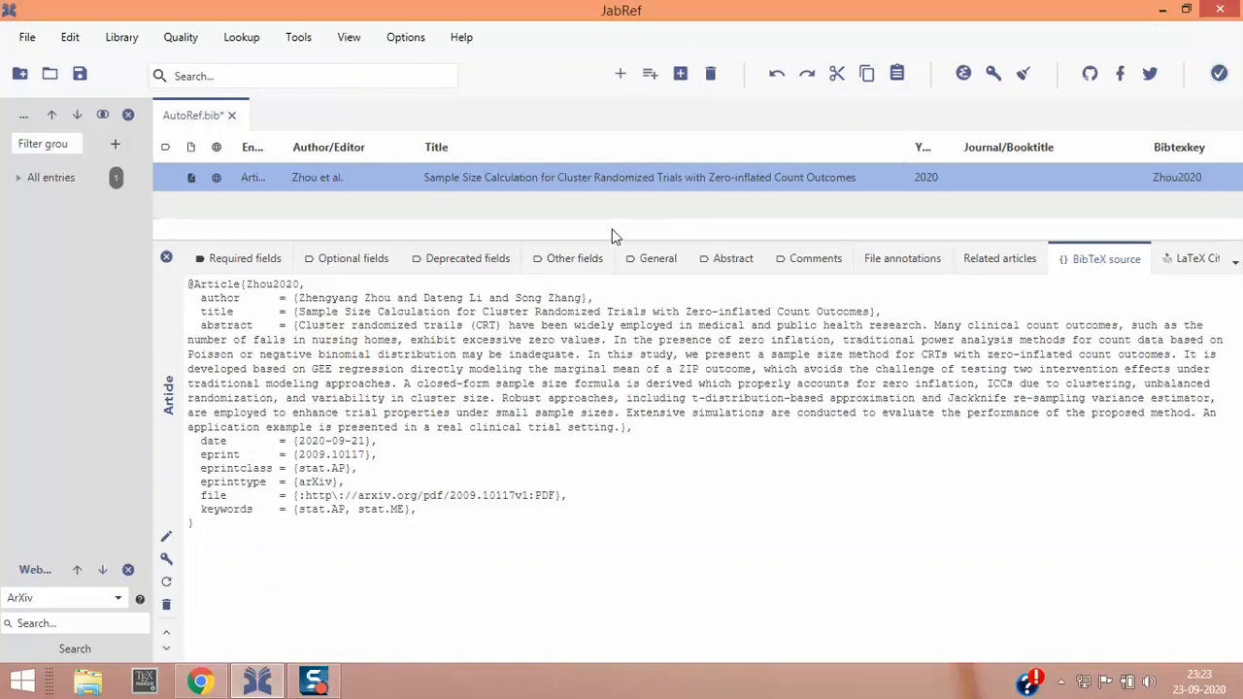
Step: Close the arXiv page in Chrome, return to JabRef, and start a new entry with ID type Crossref
{"action": "left_click", "coordinate": [200, 681]}
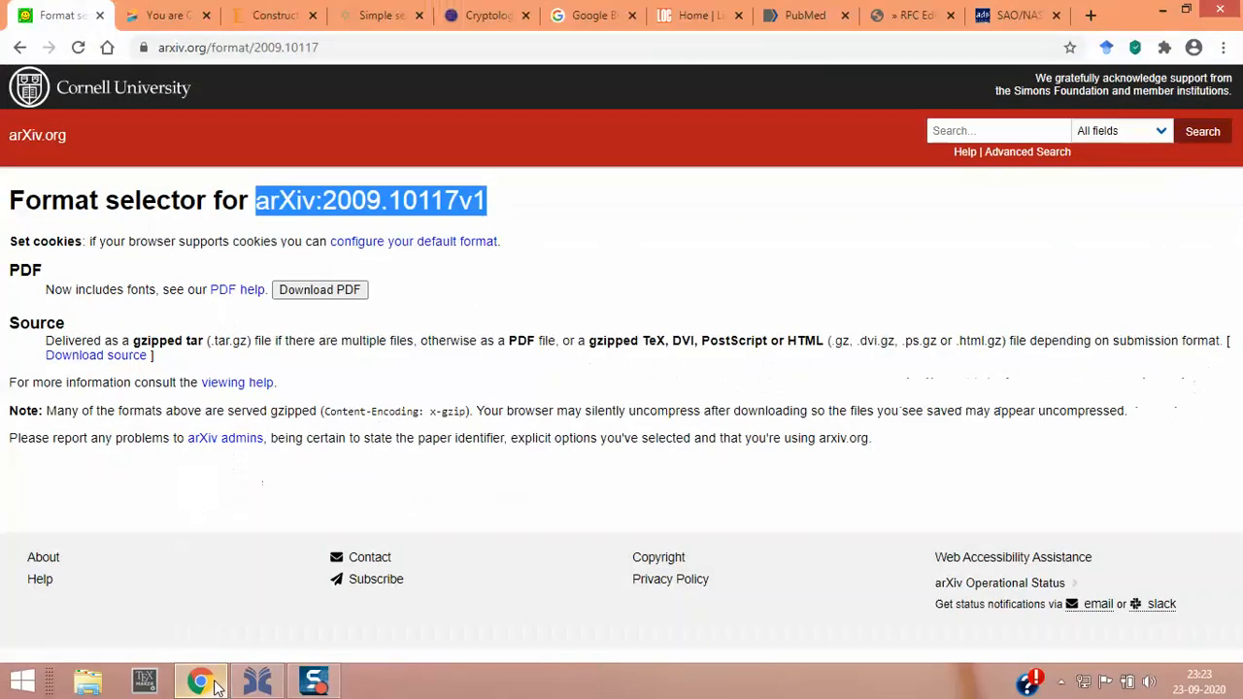
{"action": "left_click", "coordinate": [99, 14]}
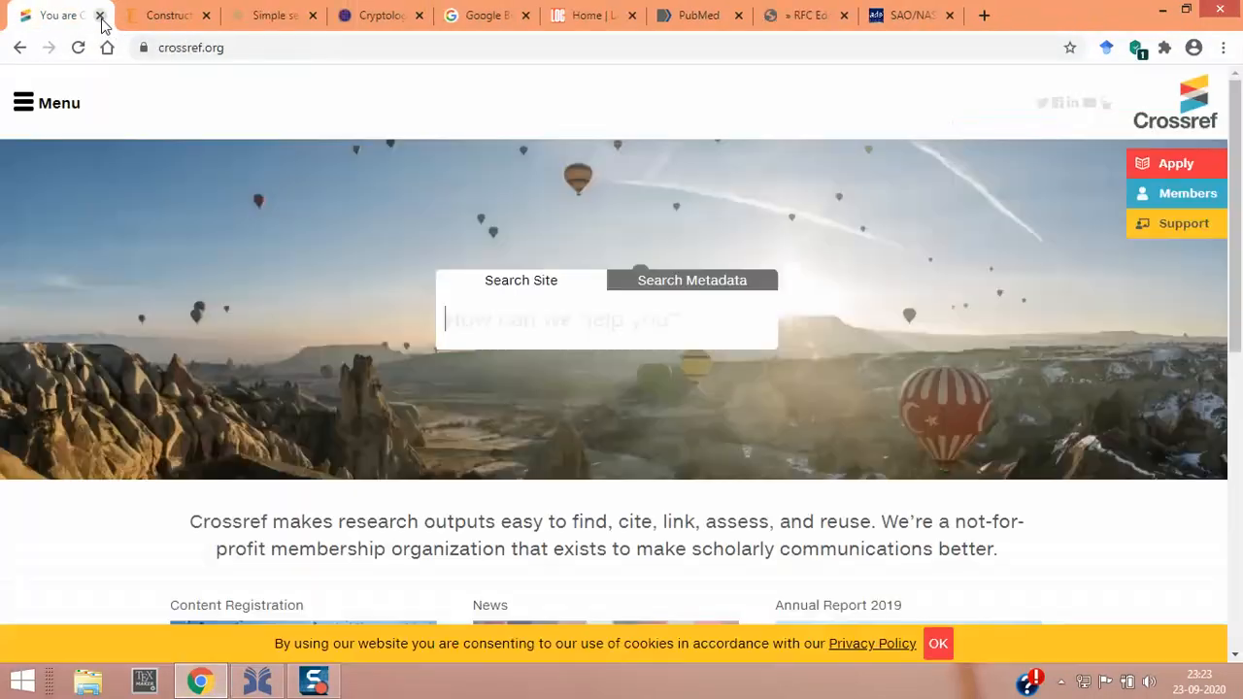
{"action": "left_click", "coordinate": [257, 681]}
{"action": "left_click", "coordinate": [651, 74]}
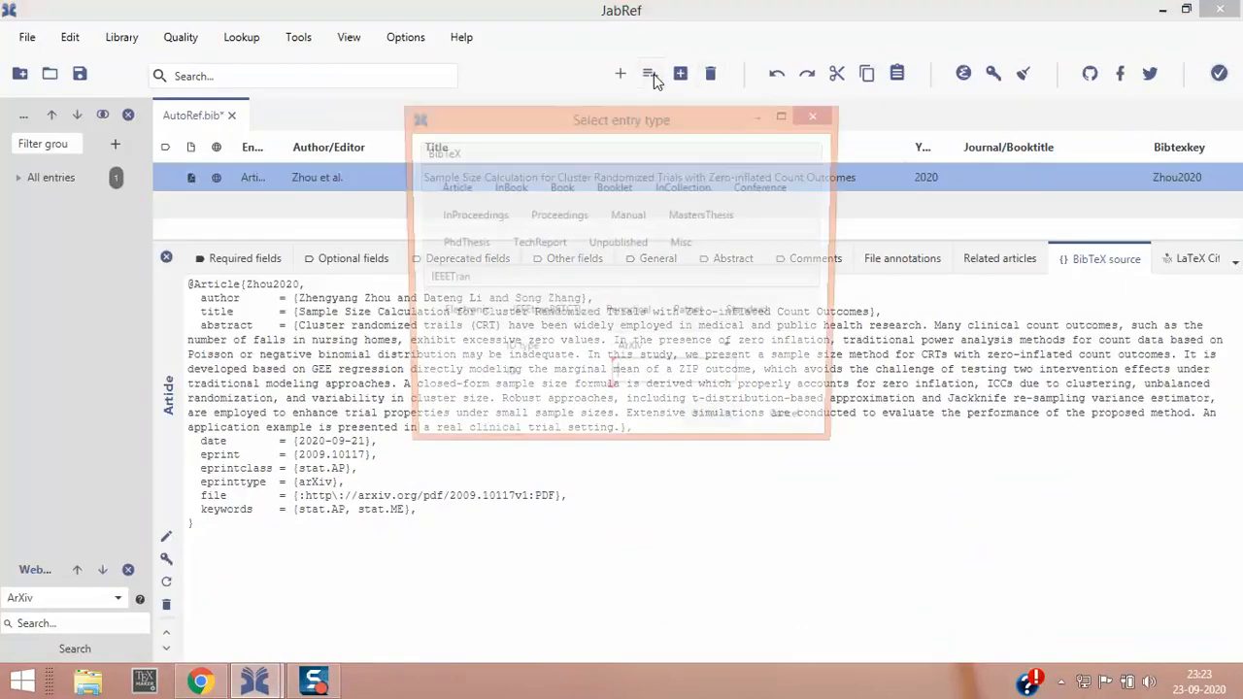
{"action": "left_click", "coordinate": [736, 357]}
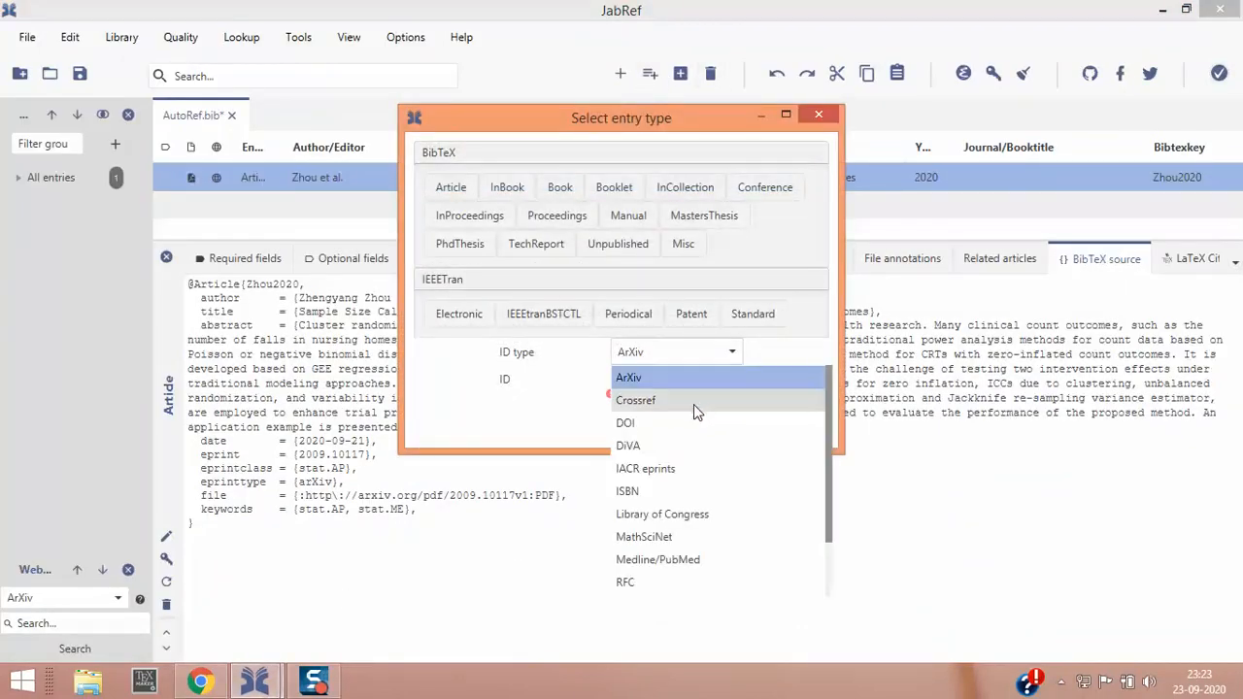
{"action": "left_click", "coordinate": [694, 406]}
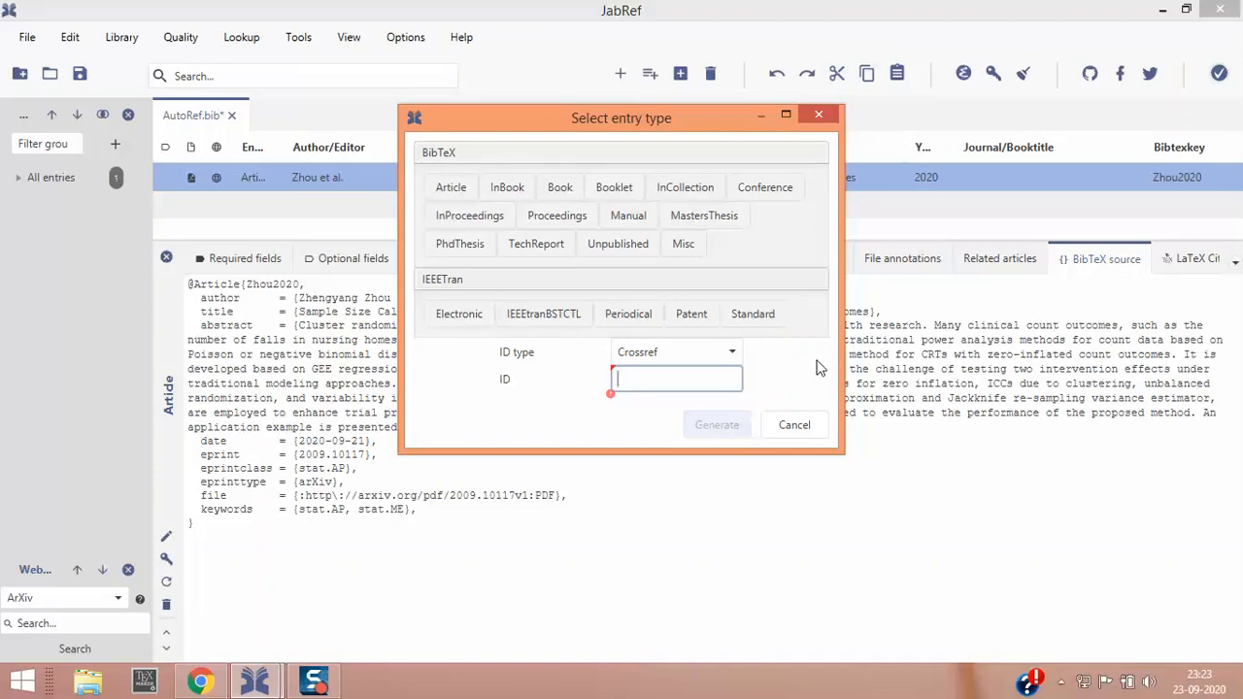
Step: Switch to the Crossref site in Chrome and search its metadata for "Constructability"
{"action": "left_click", "coordinate": [200, 682]}
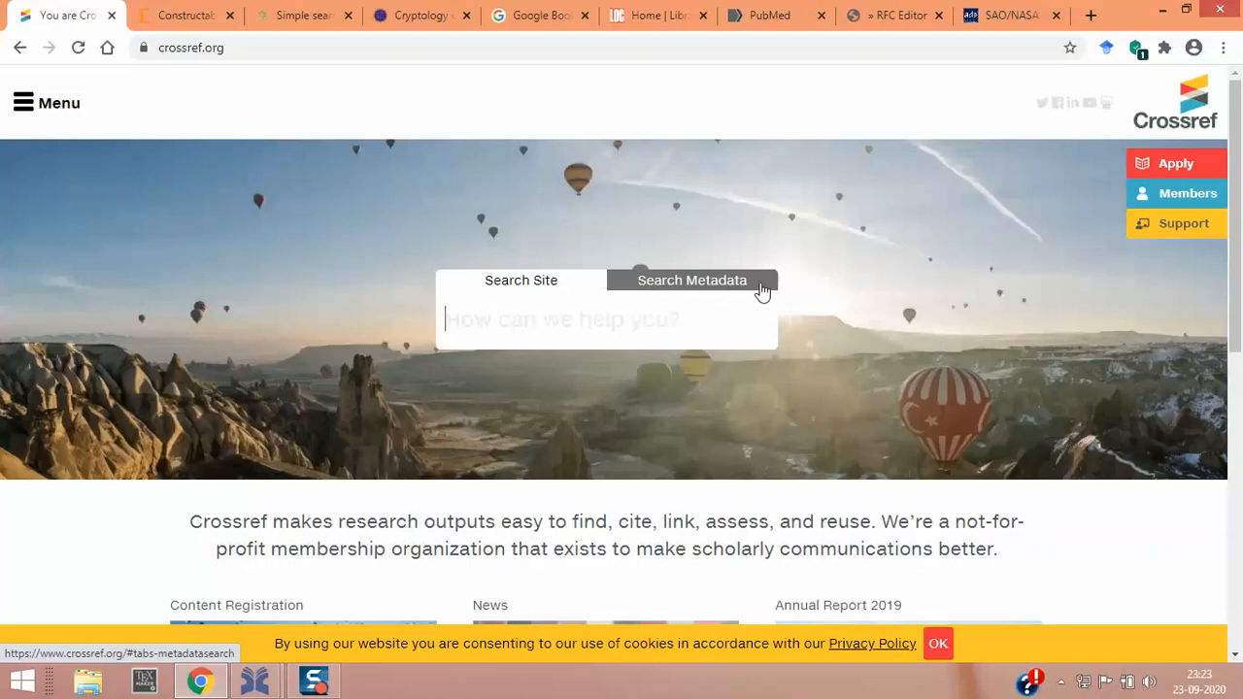
{"action": "left_click", "coordinate": [722, 282]}
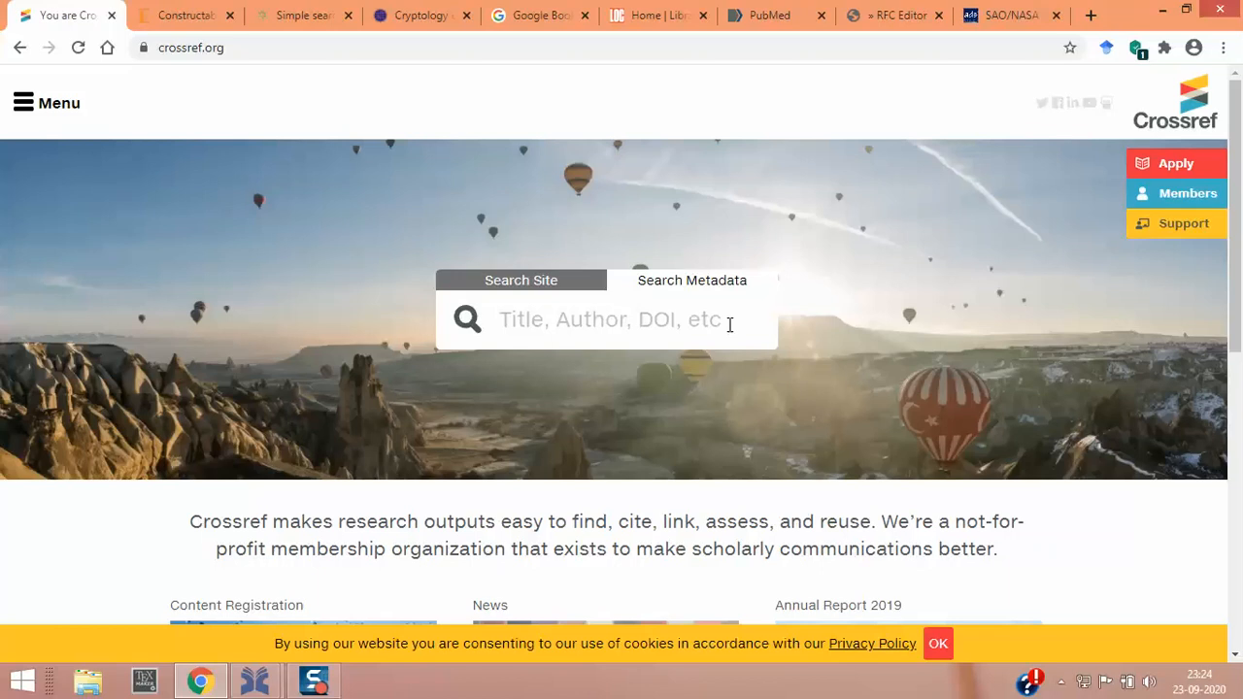
{"action": "left_click", "coordinate": [616, 324]}
{"action": "type", "text": "Co"}
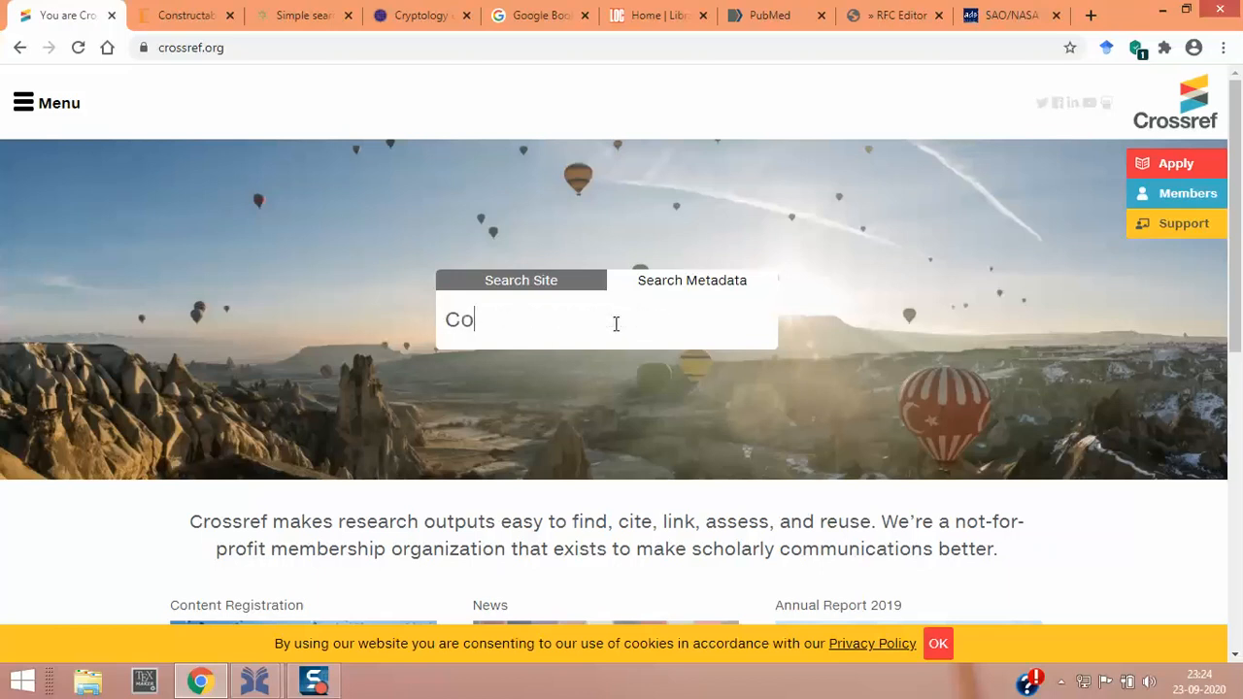
{"action": "type", "text": "nstructability"}
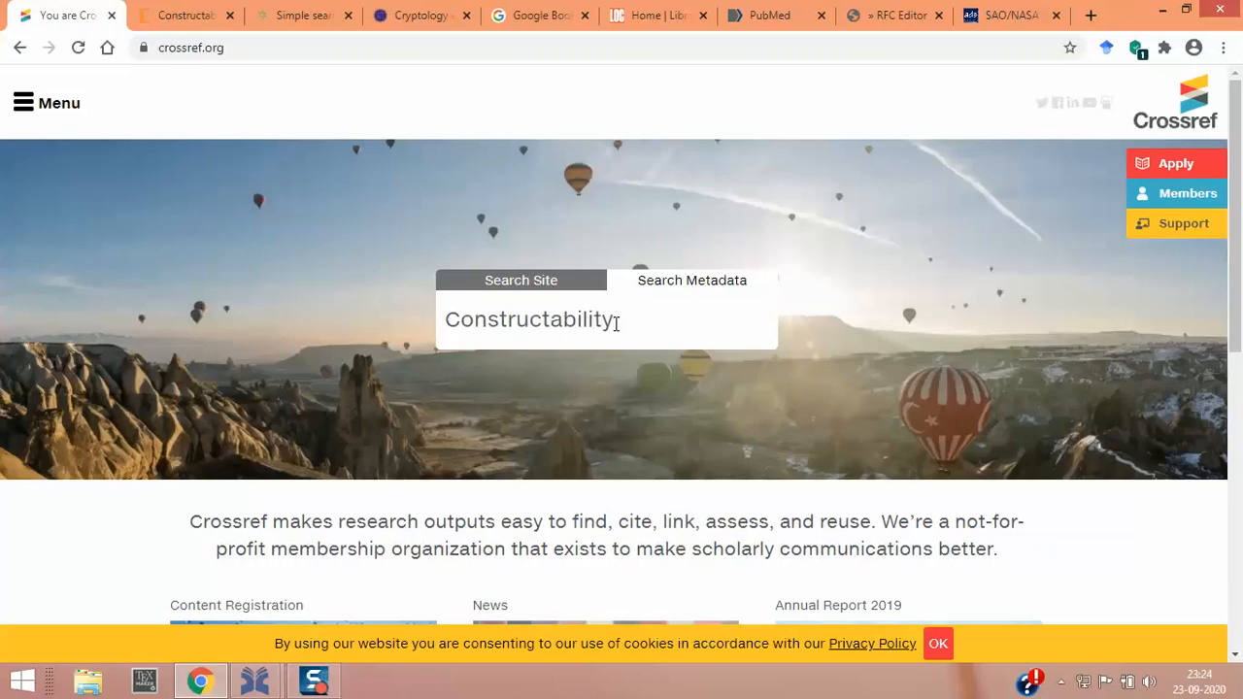
{"action": "key", "text": "Return"}
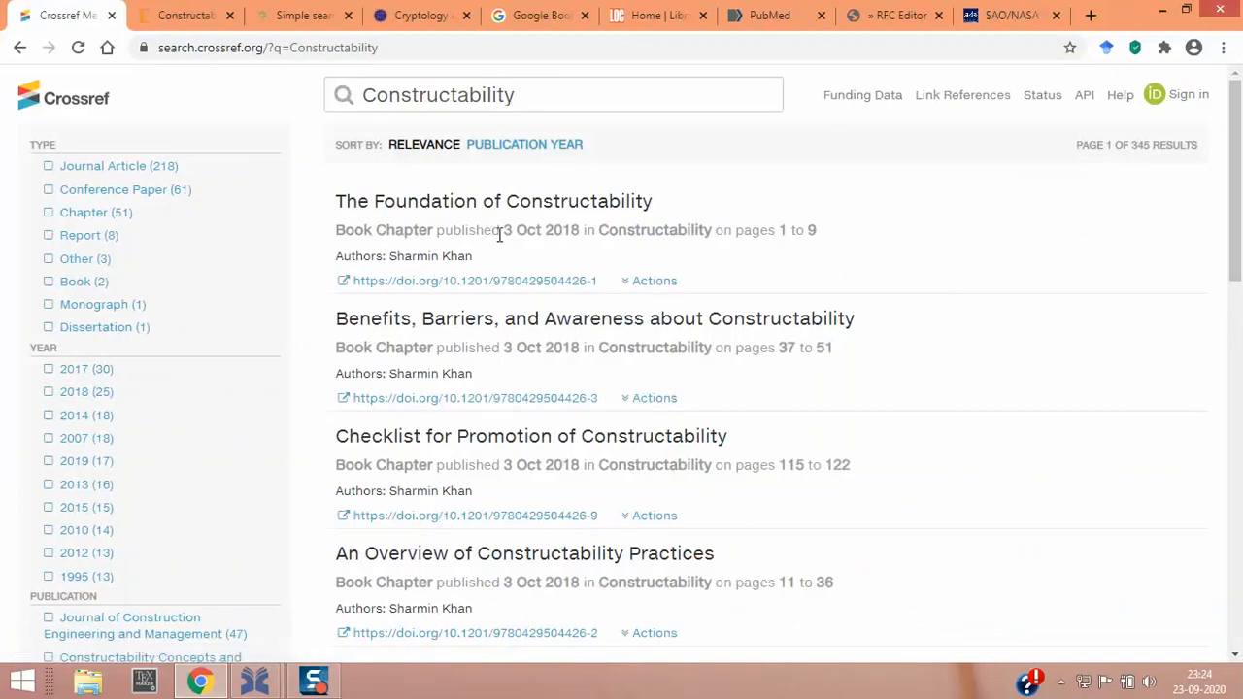
Step: Browse the Constructability results on to page 2 and try restricting them to journal articles
{"action": "scroll", "coordinate": [694, 281], "scroll_direction": "down", "scroll_amount": 5}
{"action": "scroll", "coordinate": [703, 279], "scroll_direction": "down", "scroll_amount": 5}
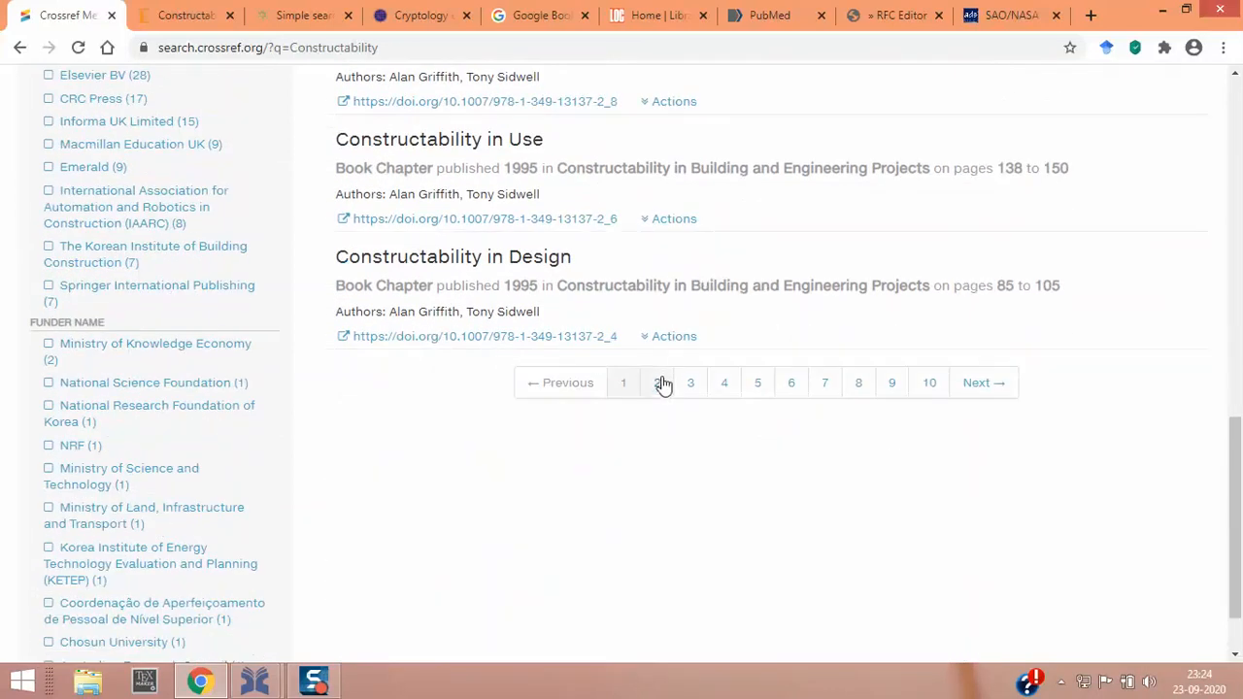
{"action": "left_click", "coordinate": [660, 383]}
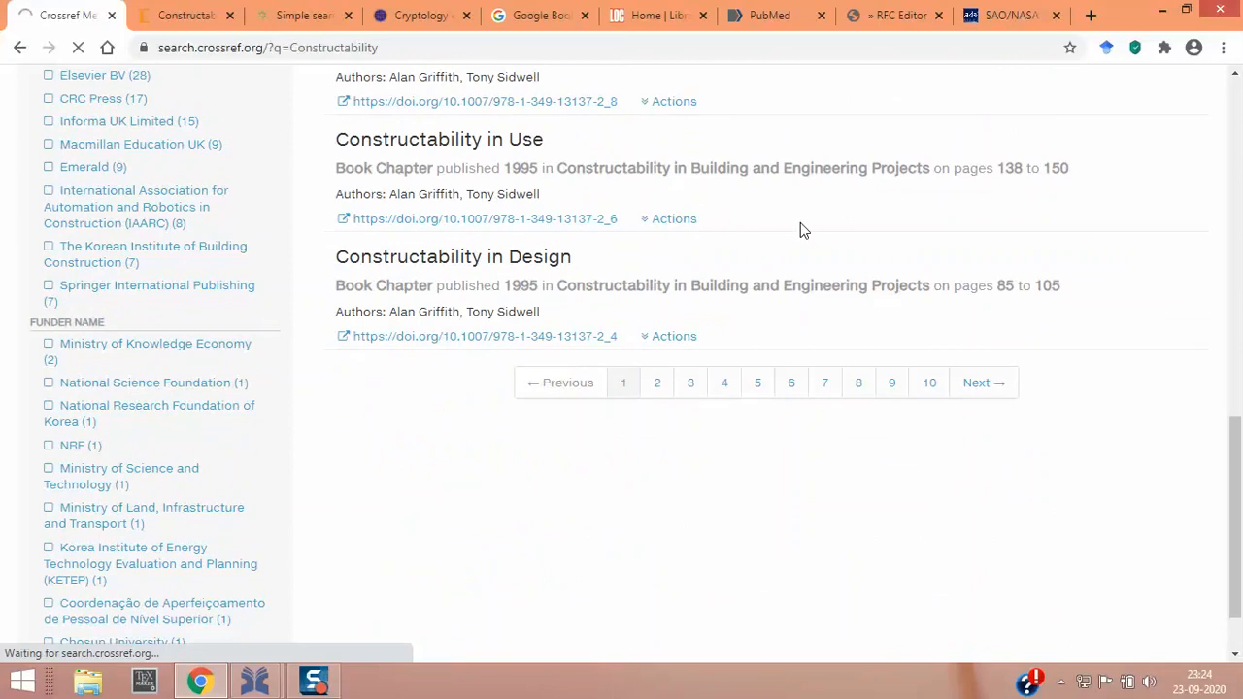
{"action": "scroll", "coordinate": [800, 230], "scroll_direction": "up", "scroll_amount": 20}
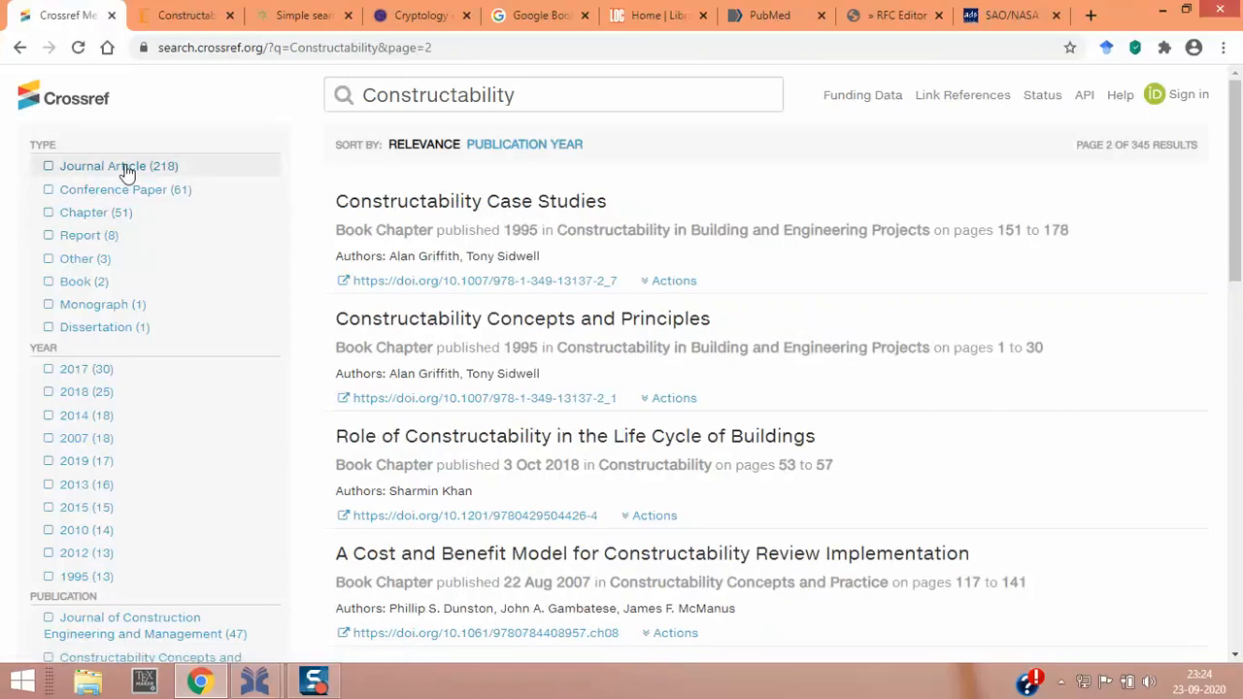
{"action": "left_click", "coordinate": [47, 174]}
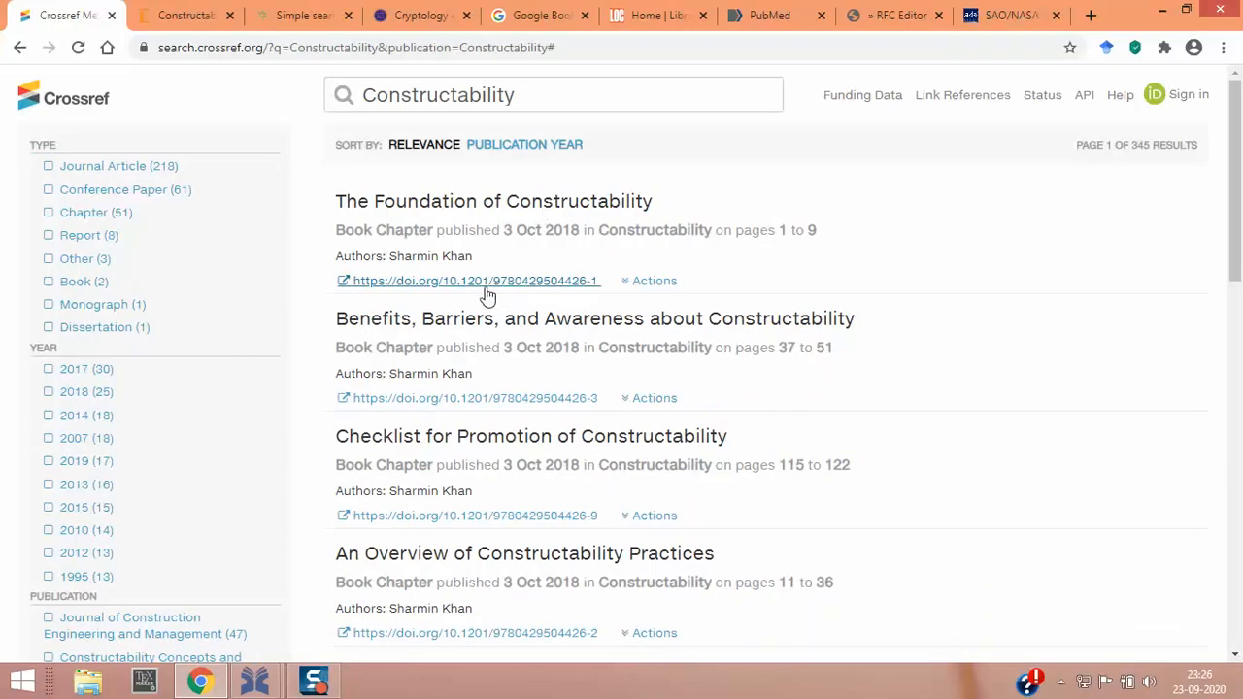
Step: Open the DOI link of the chapter "The Foundation of Constructability" and copy the web address of its page
{"action": "left_click", "coordinate": [507, 282]}
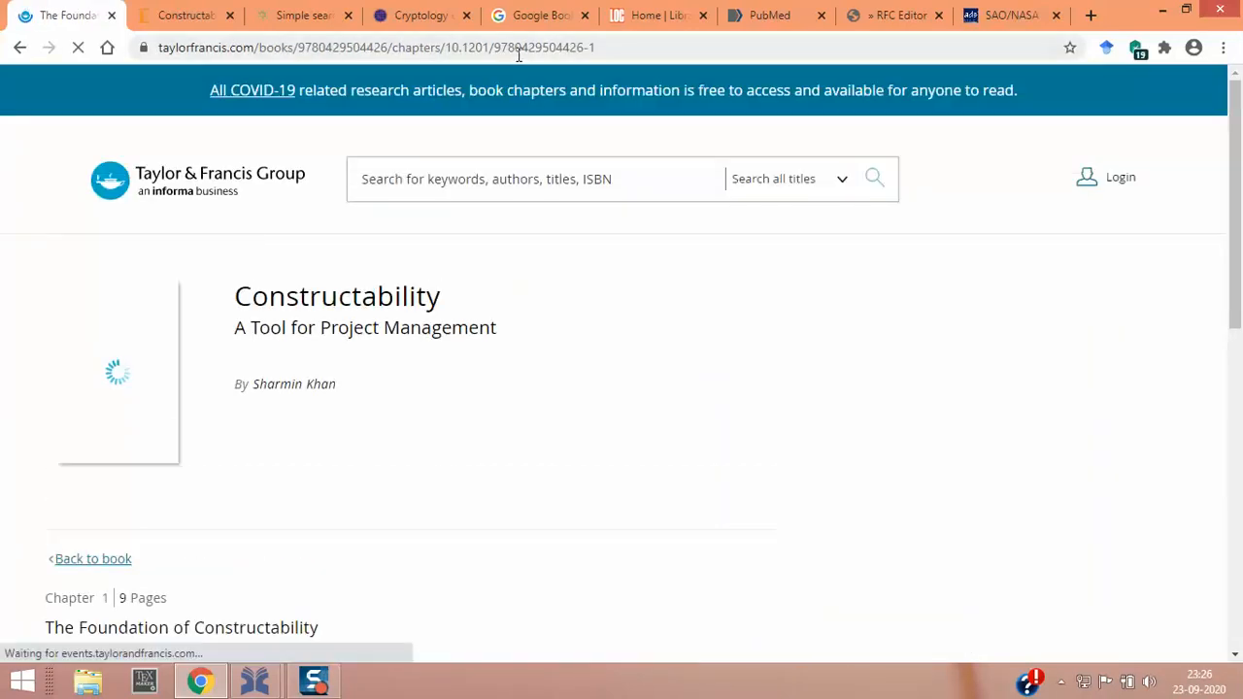
{"action": "left_click", "coordinate": [517, 47]}
{"action": "right_click", "coordinate": [517, 49]}
{"action": "left_click", "coordinate": [563, 122]}
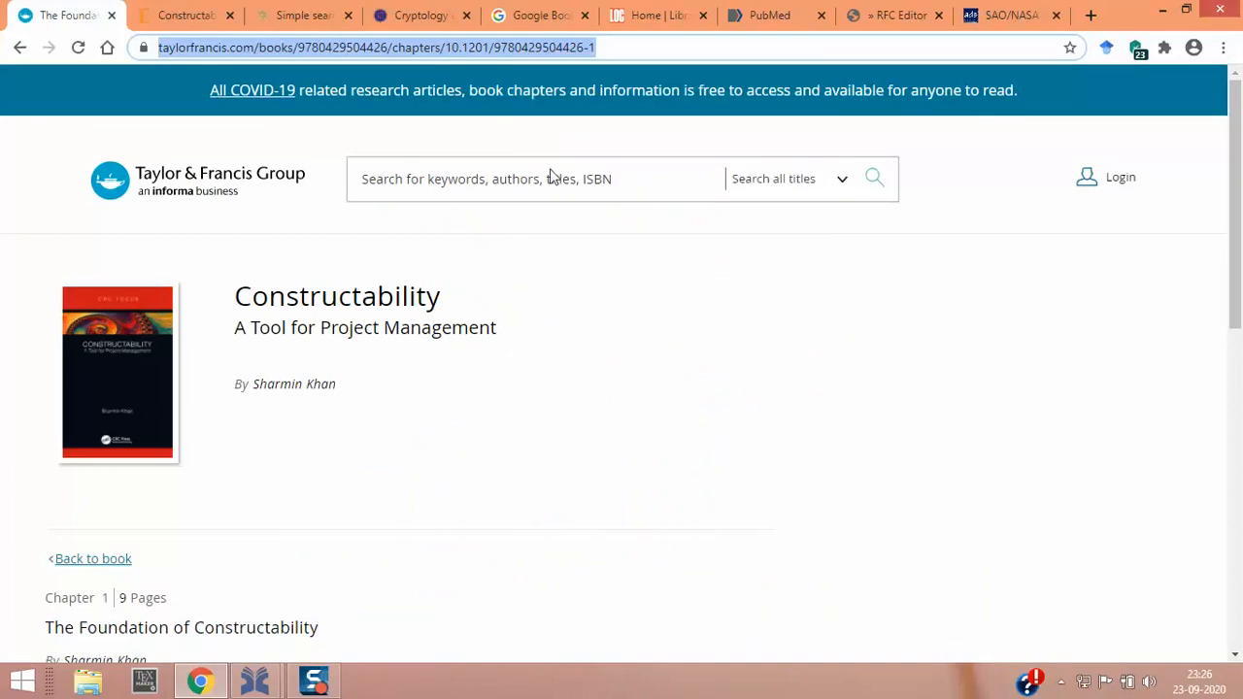
Step: Switch to JabRef, generate the Crossref entry with the copied web address as its ID, and bring up the library window
{"action": "left_click", "coordinate": [255, 682]}
{"action": "left_click", "coordinate": [347, 609]}
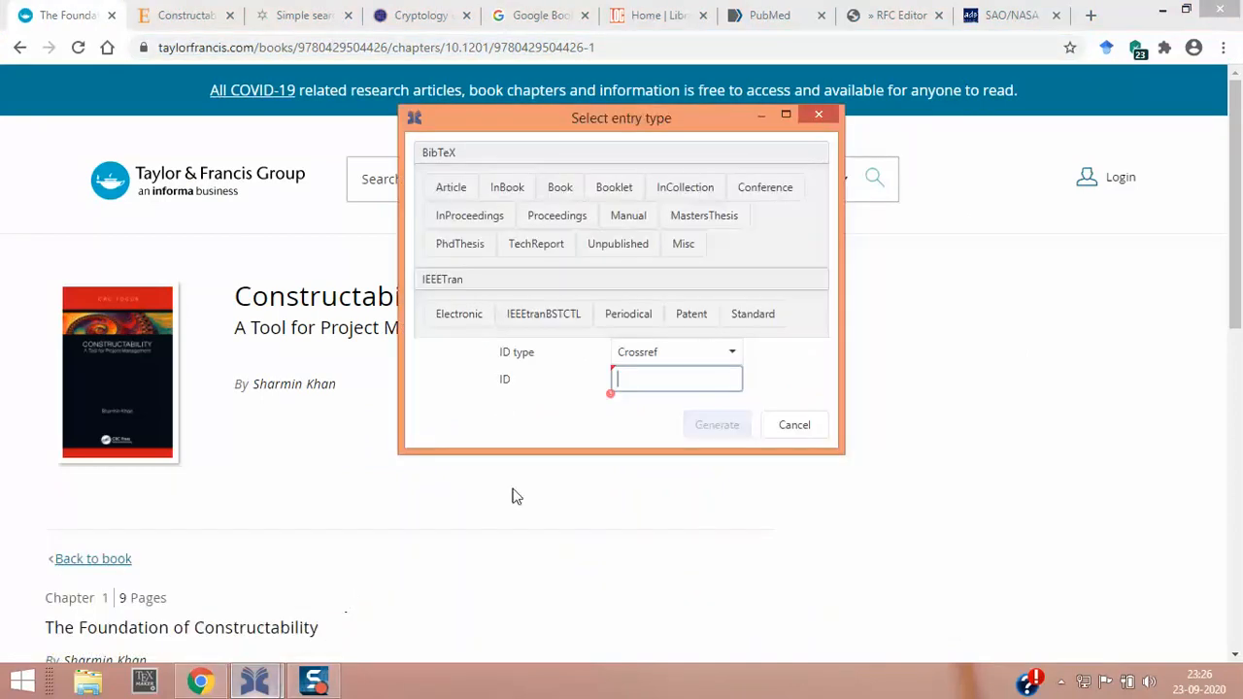
{"action": "key", "text": "ctrl+v"}
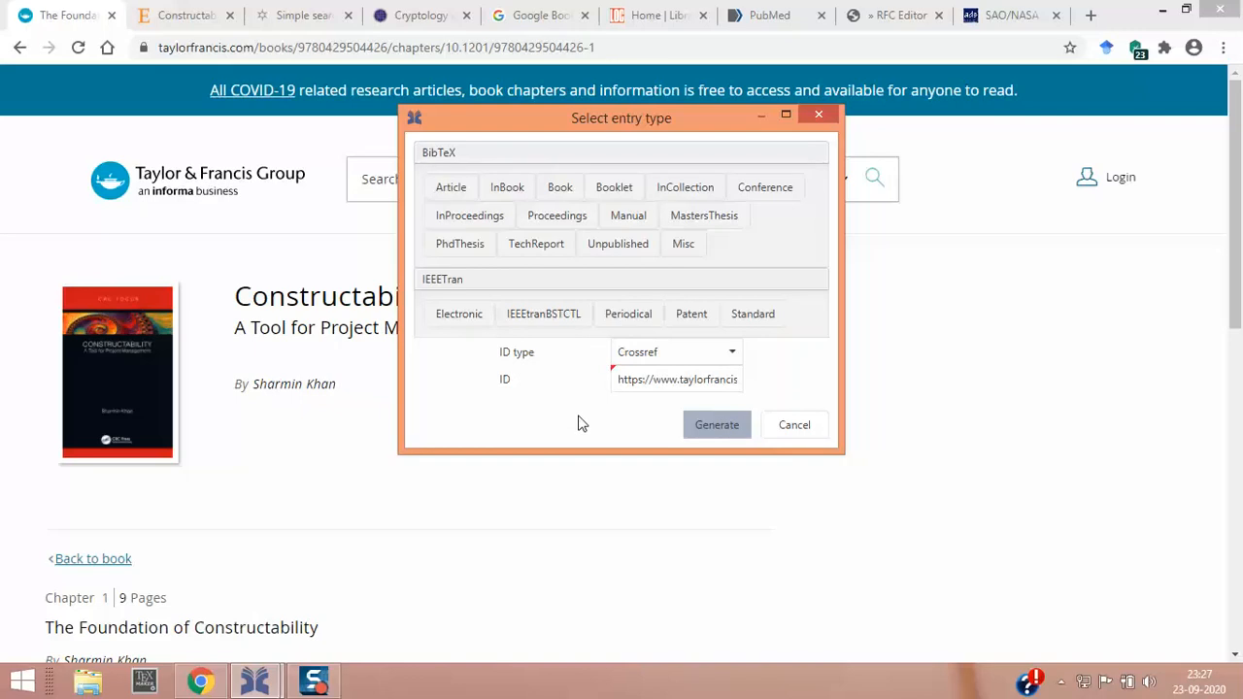
{"action": "key", "text": "Return"}
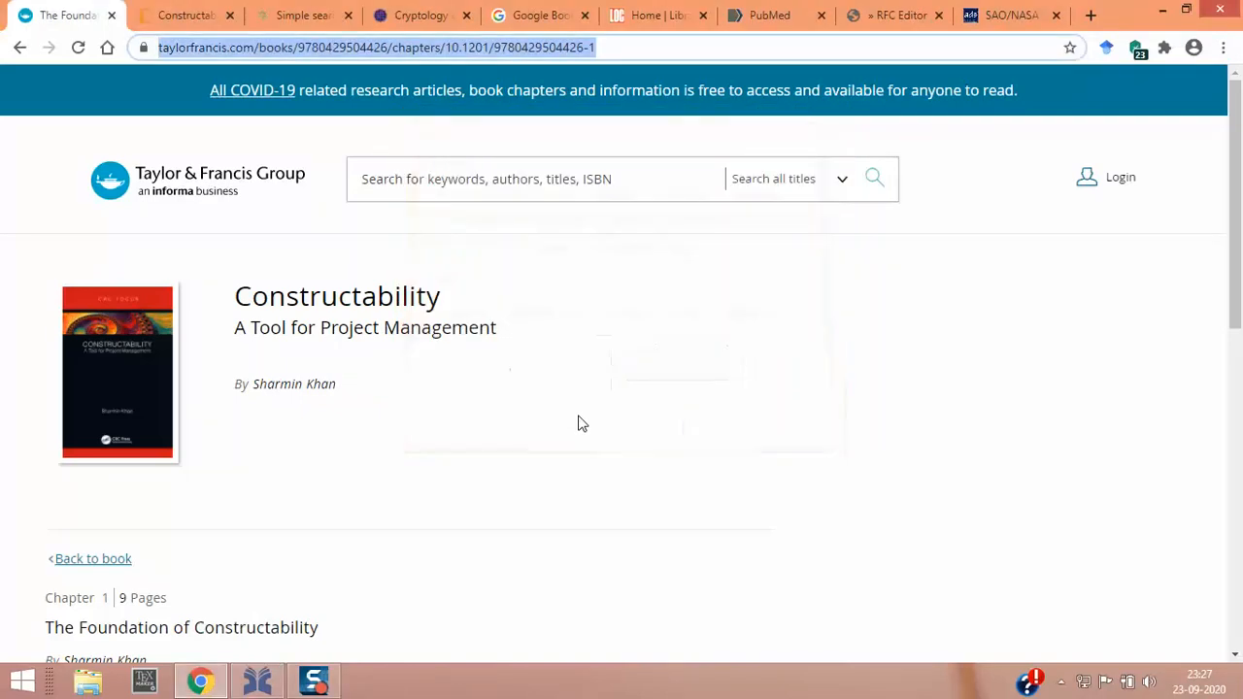
{"action": "left_click", "coordinate": [253, 683]}
Step: Examine the required, optional and deprecated fields of the "The Foundation of Constructability" entry and close the entry editor
{"action": "left_click", "coordinate": [240, 266]}
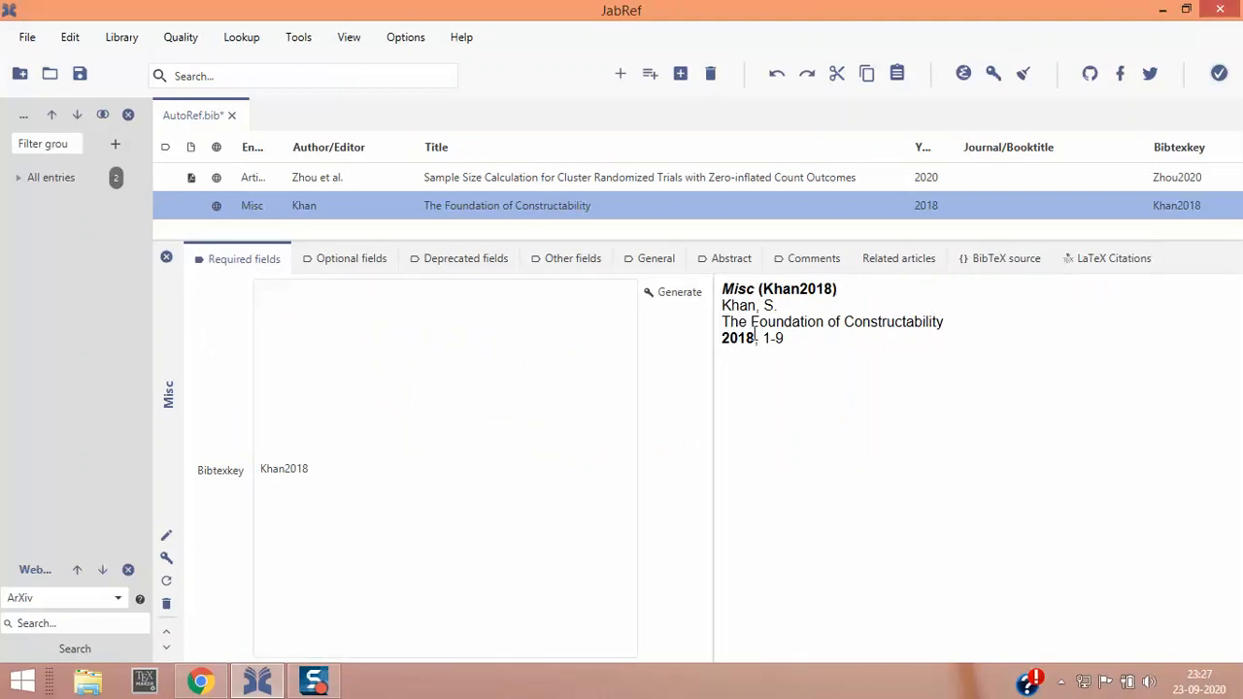
{"action": "left_click", "coordinate": [346, 261]}
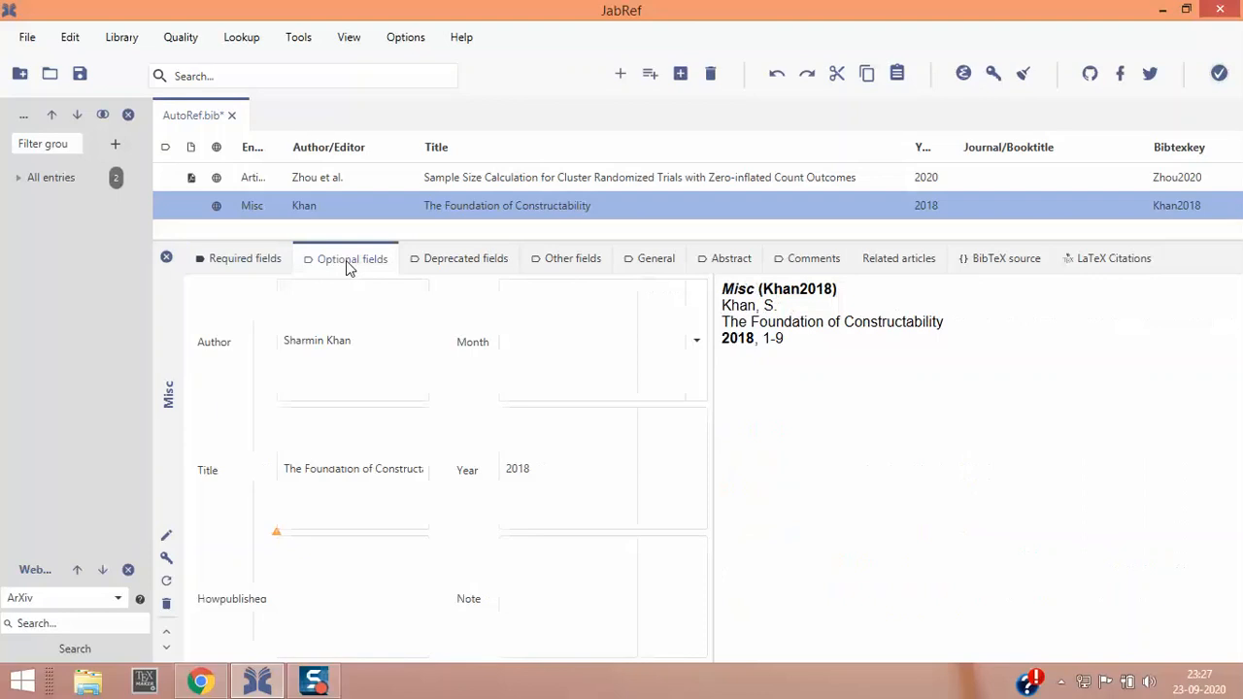
{"action": "left_click", "coordinate": [470, 264]}
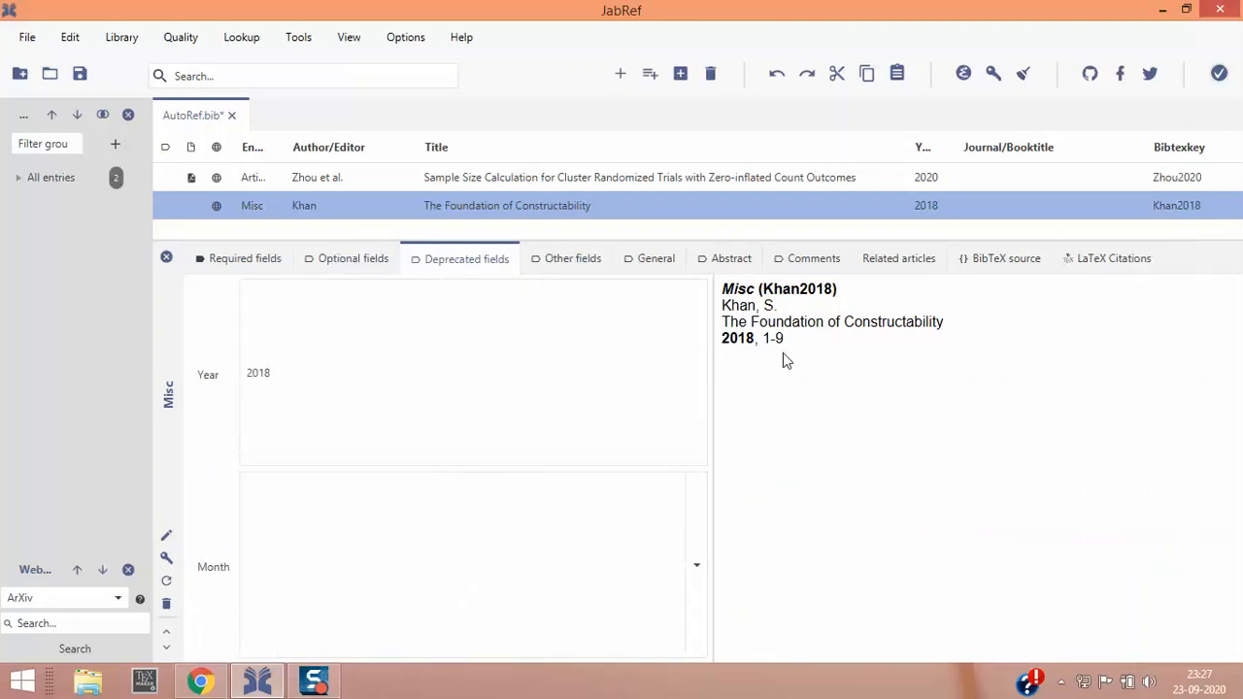
{"action": "left_click", "coordinate": [166, 259]}
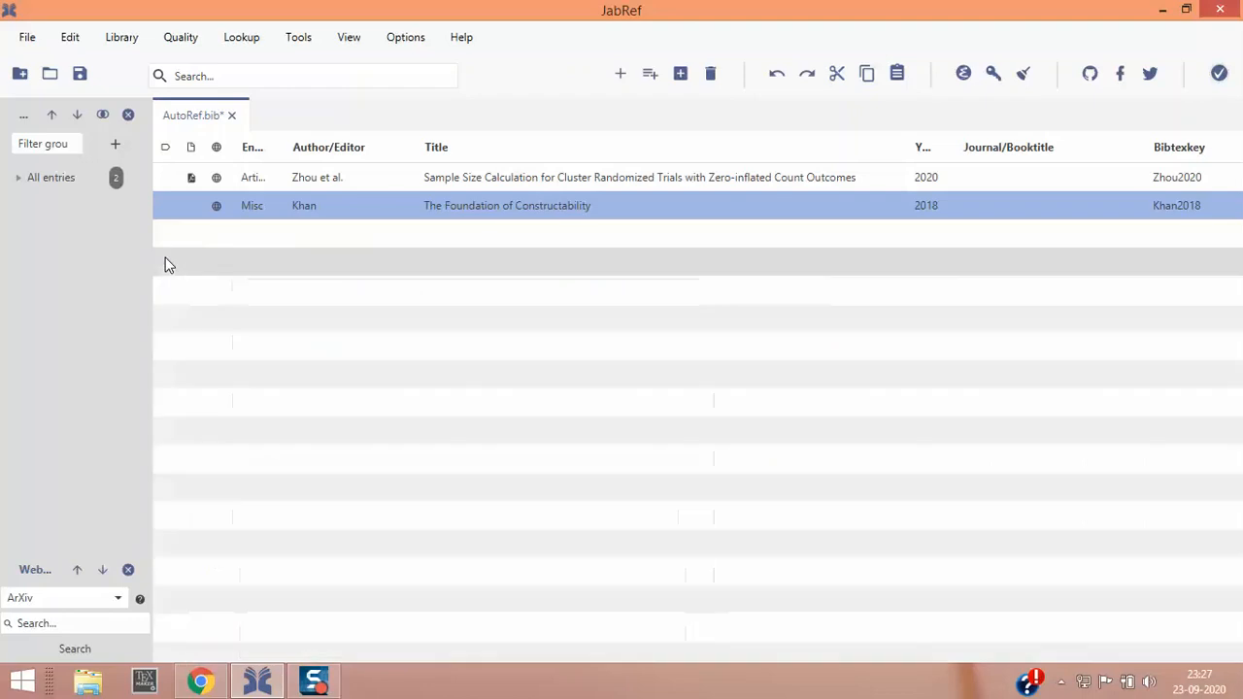
Step: Start another automatically generated entry and set its ID type to DOI
{"action": "left_click", "coordinate": [651, 76]}
{"action": "left_click", "coordinate": [739, 358]}
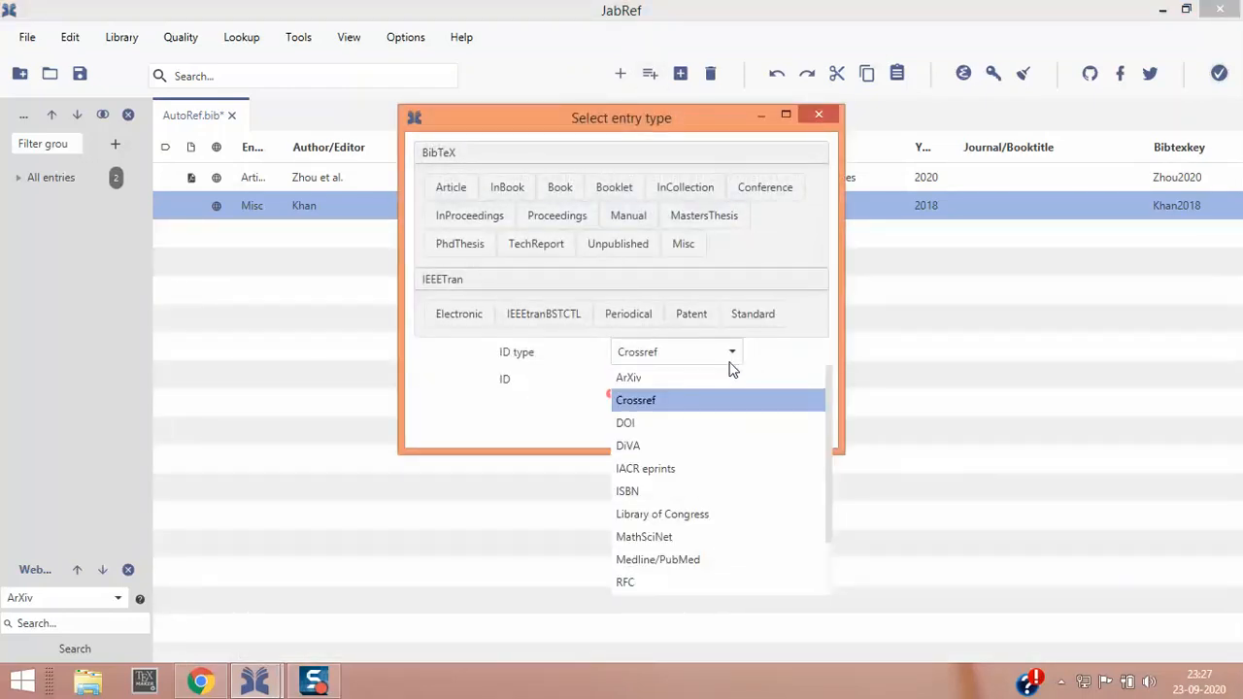
{"action": "left_click", "coordinate": [666, 425]}
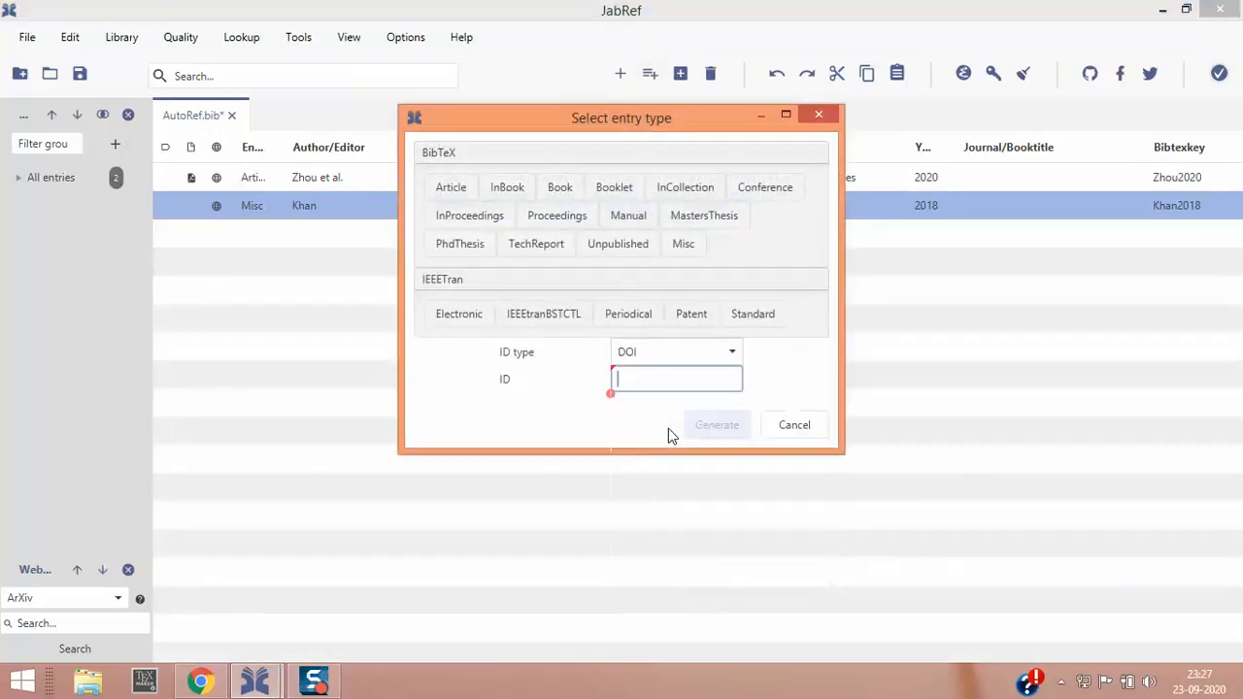
Step: Switch to Chrome, close the Taylor & Francis page and copy the DOI 10.1016/j.proeng.2013.09.191 from the ScienceDirect article
{"action": "left_click", "coordinate": [200, 683]}
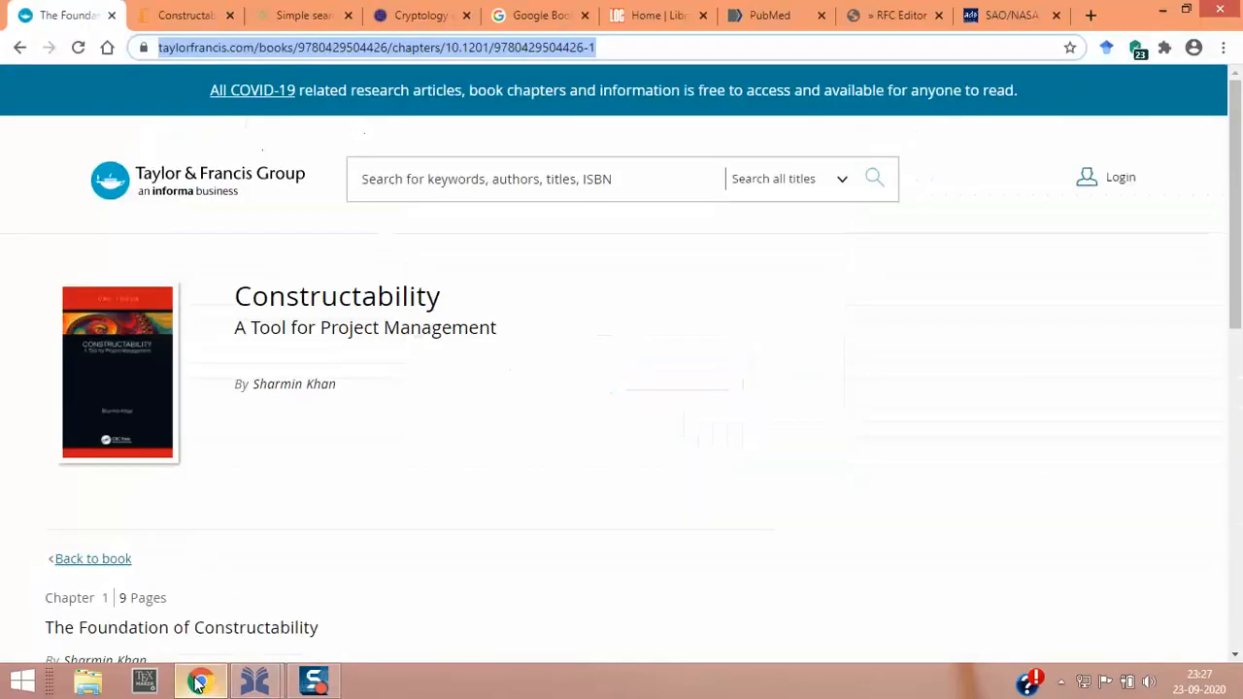
{"action": "left_click", "coordinate": [112, 14]}
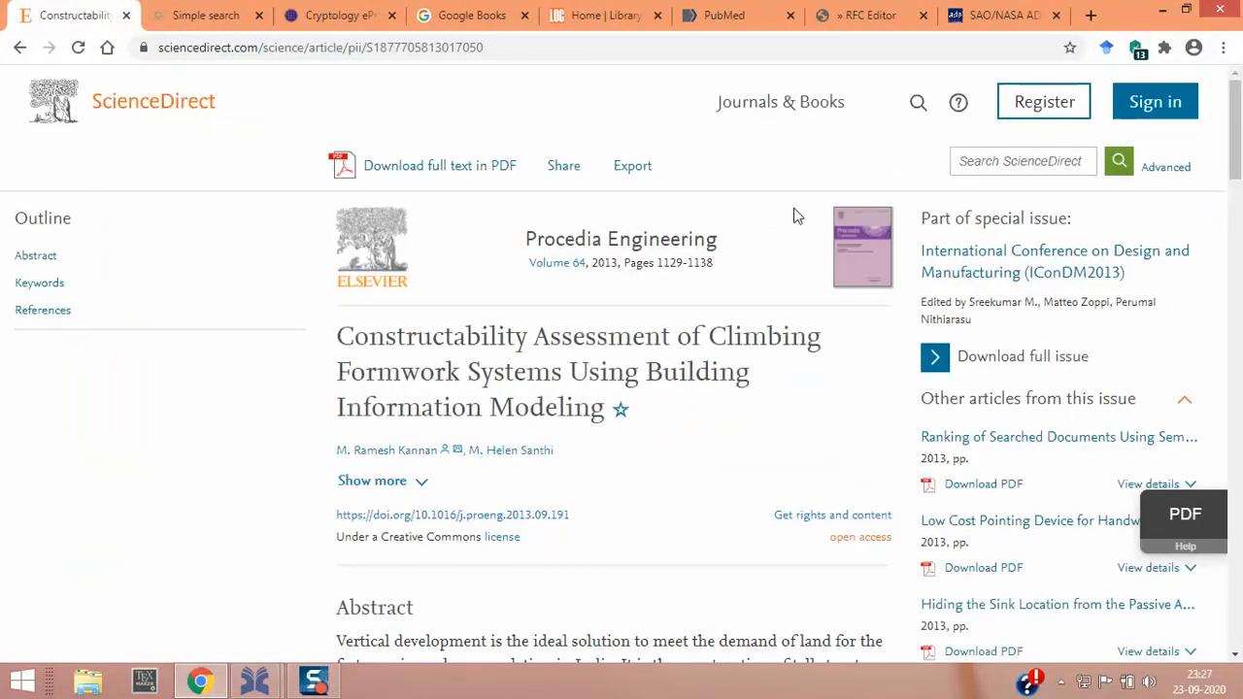
{"action": "left_click_drag", "start_coordinate": [571, 517], "coordinate": [411, 517]}
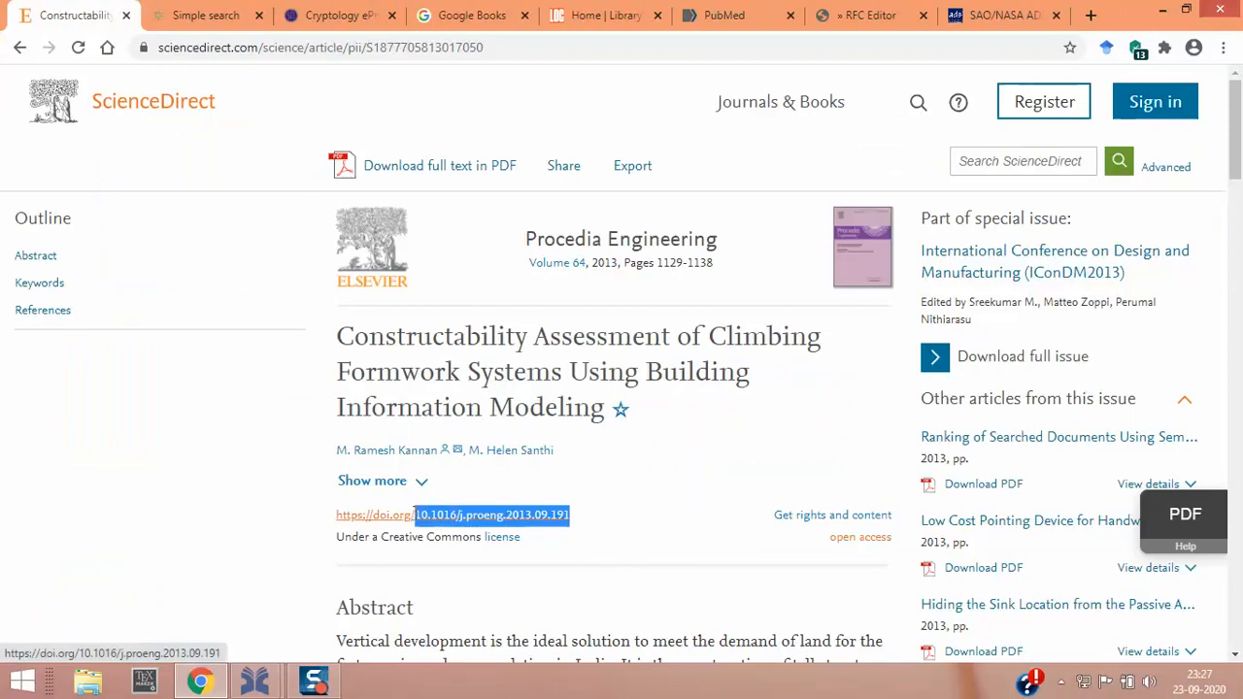
{"action": "left_click", "coordinate": [675, 506]}
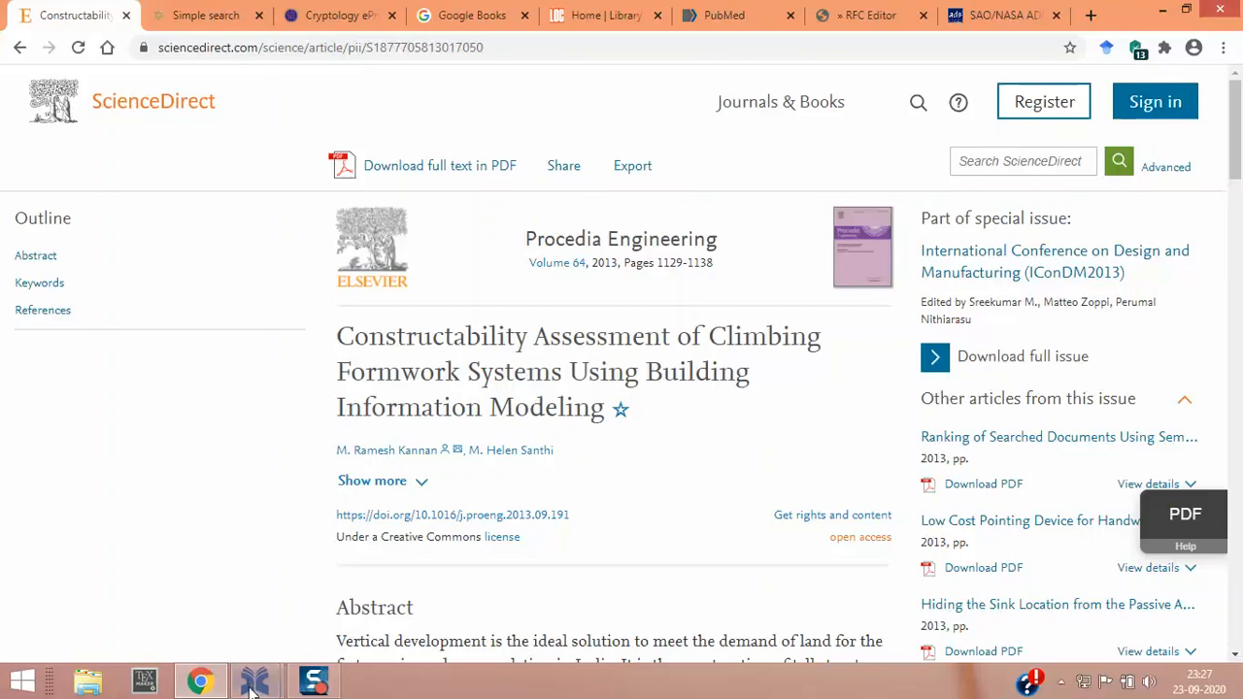
Step: Switch to JabRef, generate the DOI entry with the copied 10.1016/j.proeng.2013.09.191 as its ID, and bring up the library window
{"action": "mouse_move", "coordinate": [256, 680]}
{"action": "left_click", "coordinate": [336, 602]}
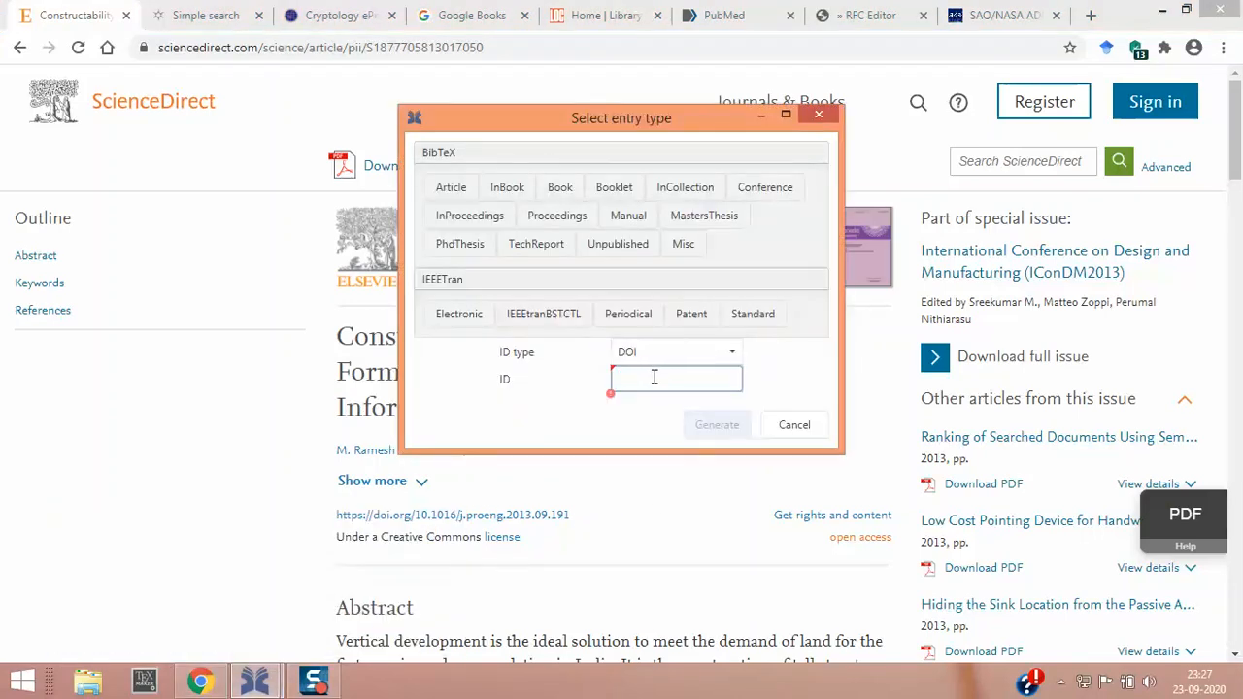
{"action": "key", "text": "ctrl+v"}
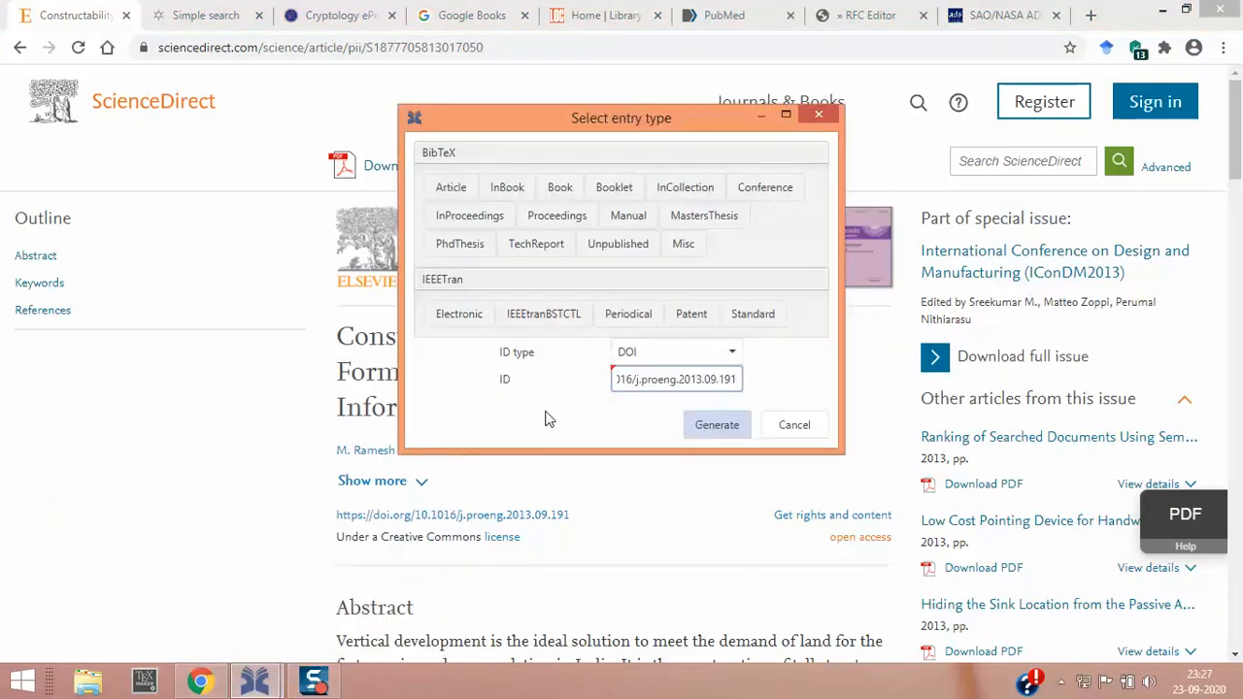
{"action": "left_click", "coordinate": [709, 425]}
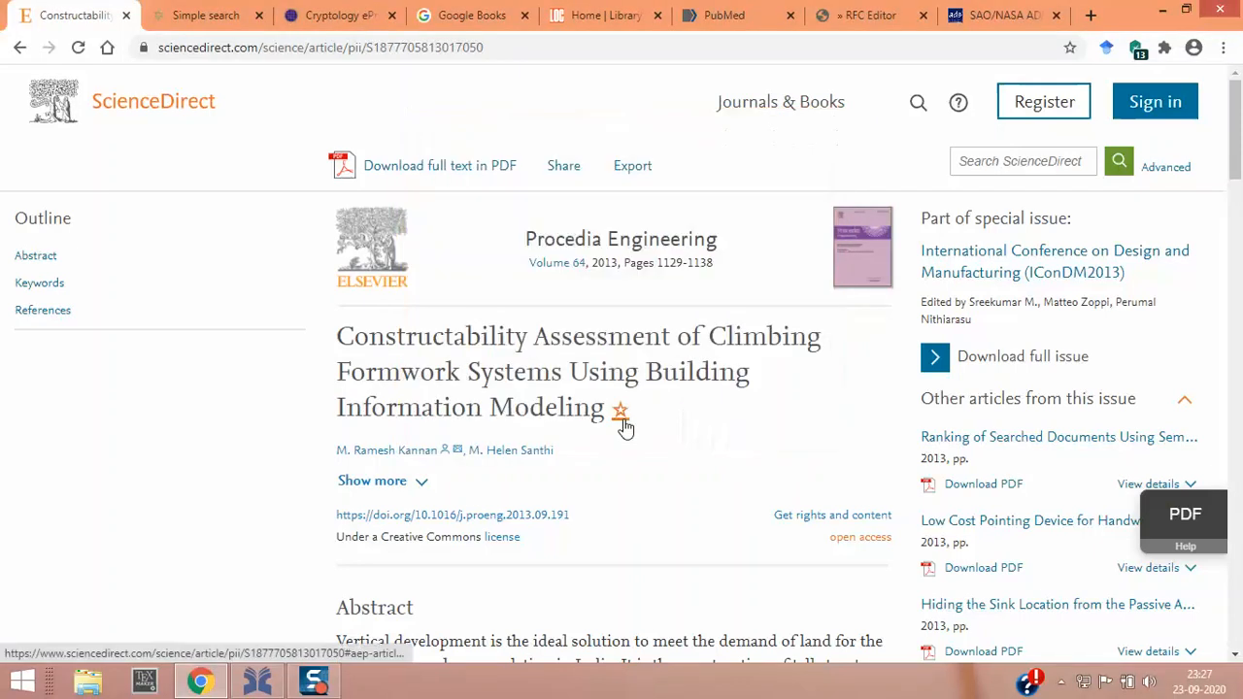
{"action": "left_click", "coordinate": [258, 682]}
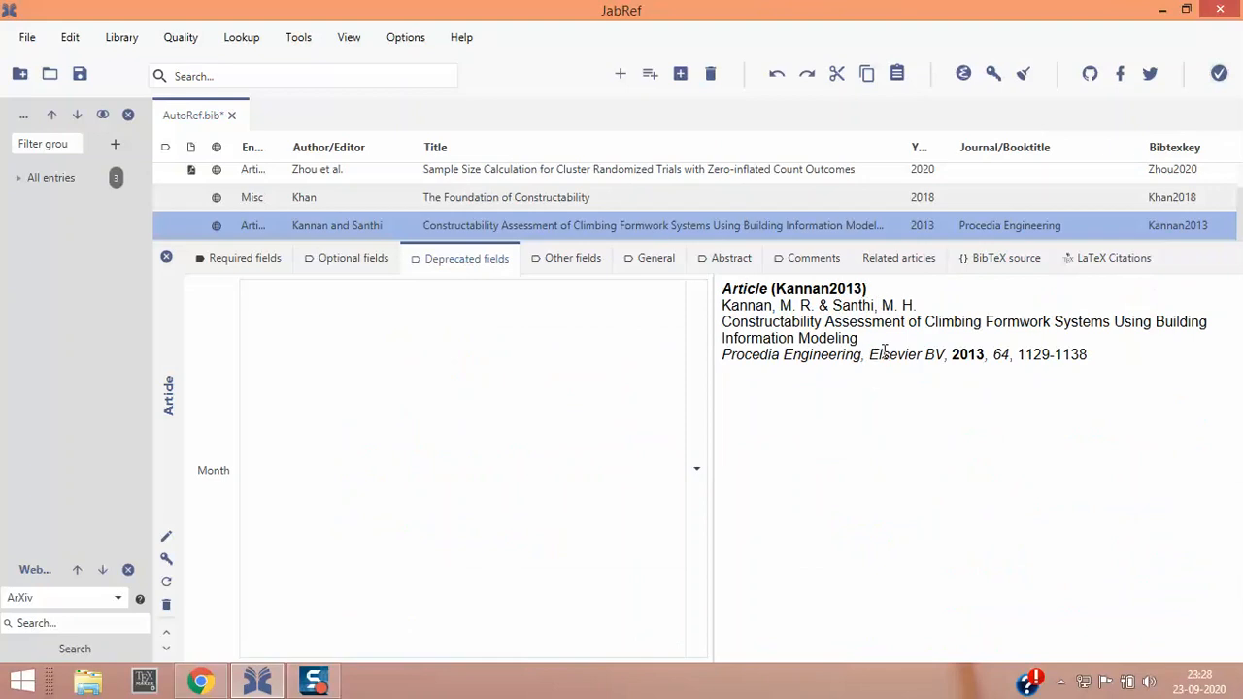
Step: Examine the required fields of the "Constructability Assessment of Climbing Formwork Systems" entry, including its journal and year
{"action": "left_click", "coordinate": [243, 265]}
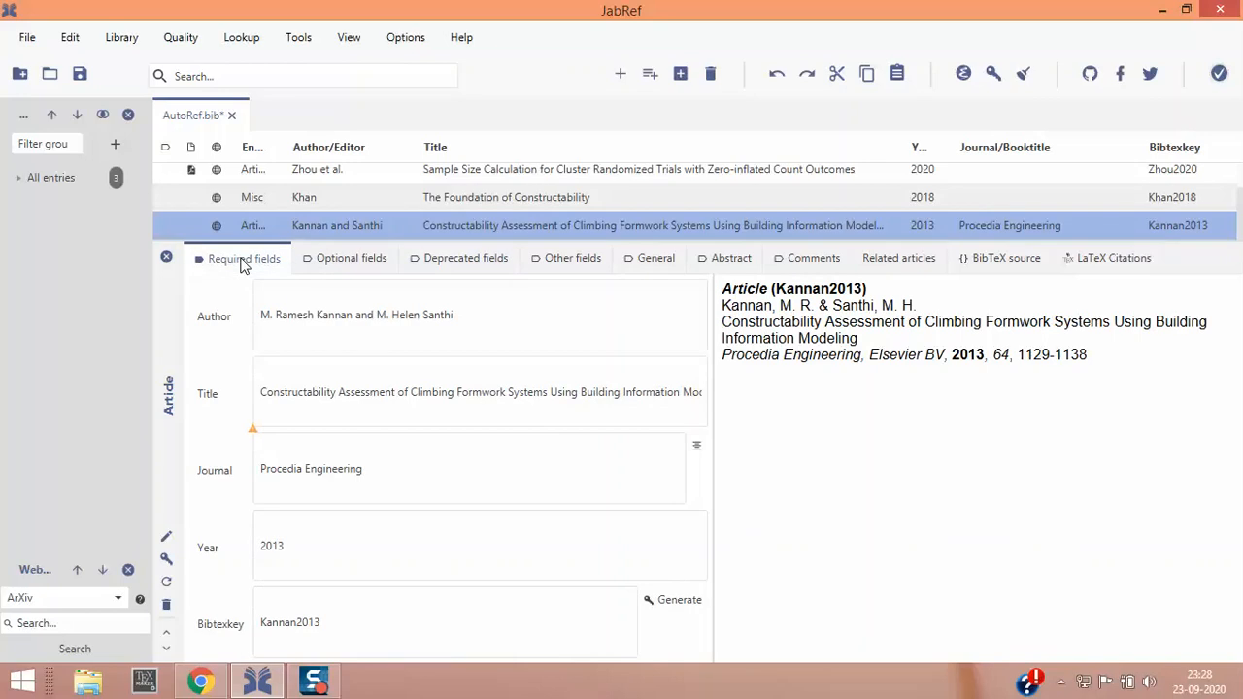
{"action": "left_click", "coordinate": [326, 468]}
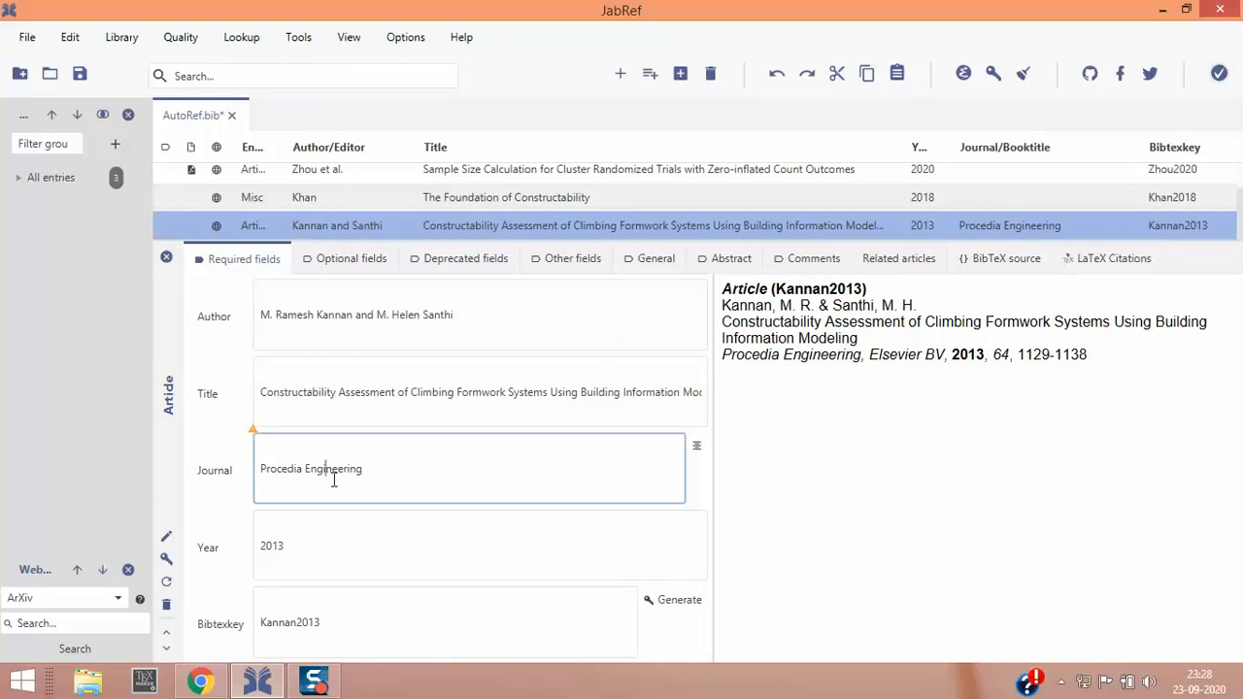
{"action": "left_click", "coordinate": [314, 550]}
{"action": "left_click", "coordinate": [303, 471]}
{"action": "left_click", "coordinate": [300, 550]}
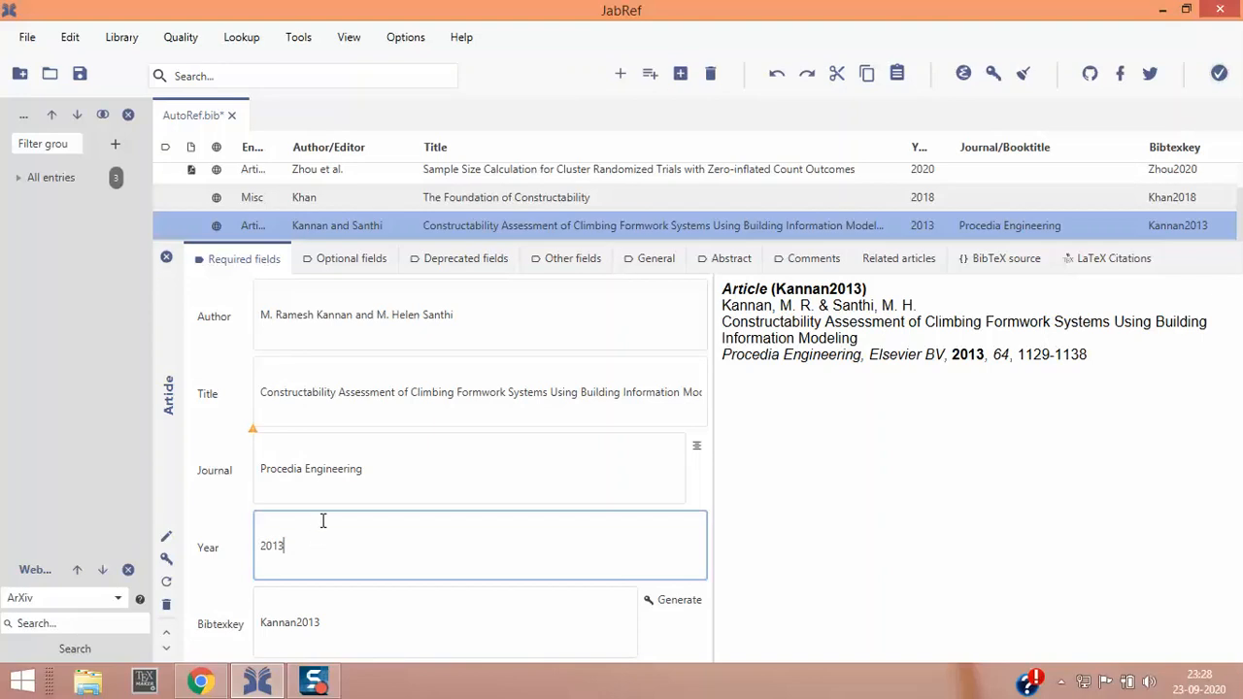
Step: Switch to Chrome, expand the article's citing articles and open the 2018 Automation in Construction article on automated optimization of formwork design
{"action": "left_click", "coordinate": [200, 679]}
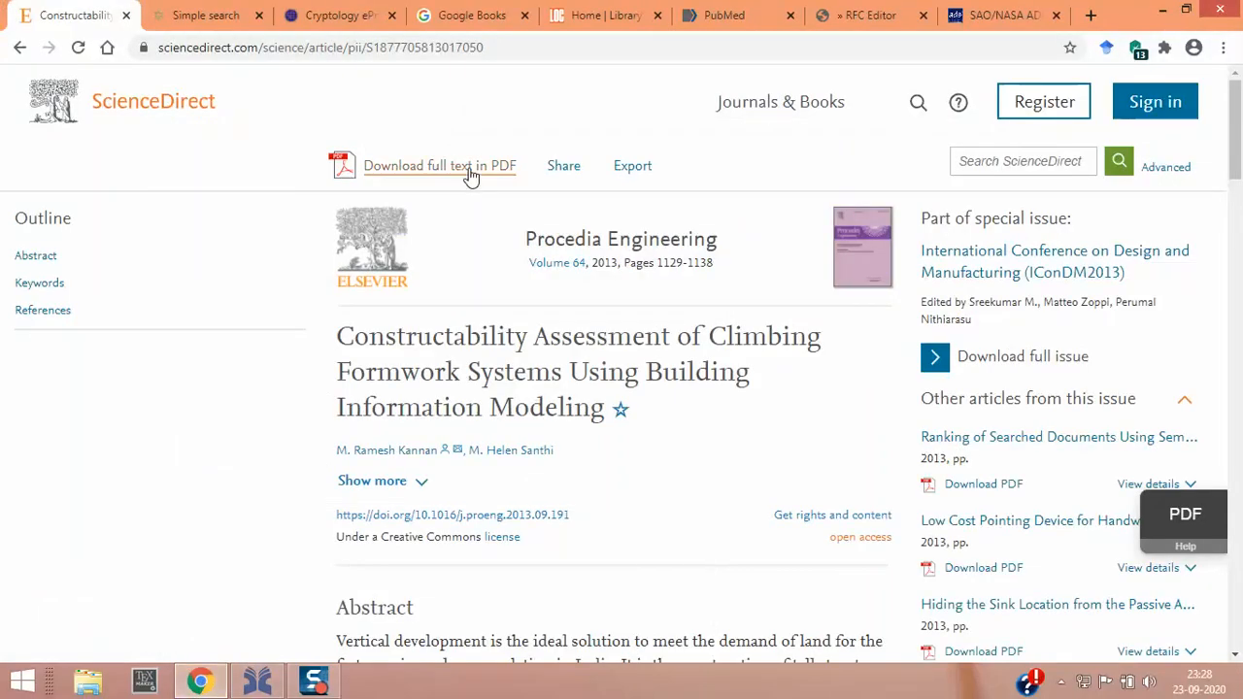
{"action": "scroll", "coordinate": [1205, 320], "scroll_direction": "down", "scroll_amount": 6}
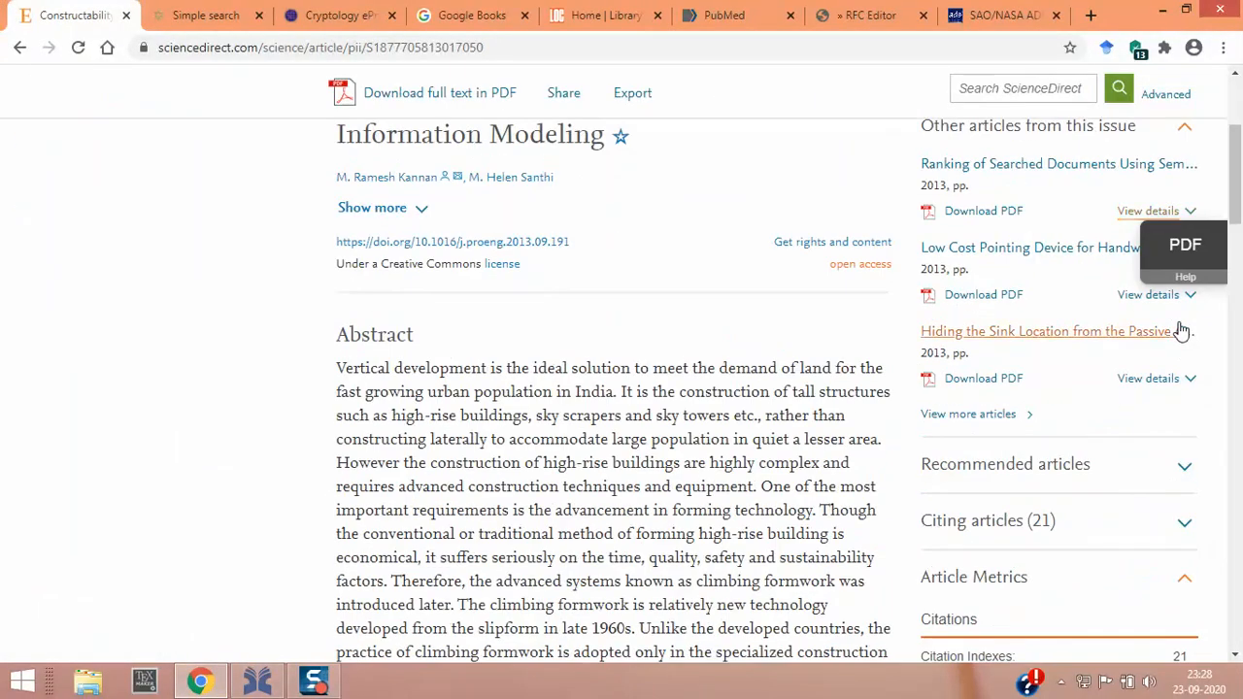
{"action": "left_click", "coordinate": [1010, 247]}
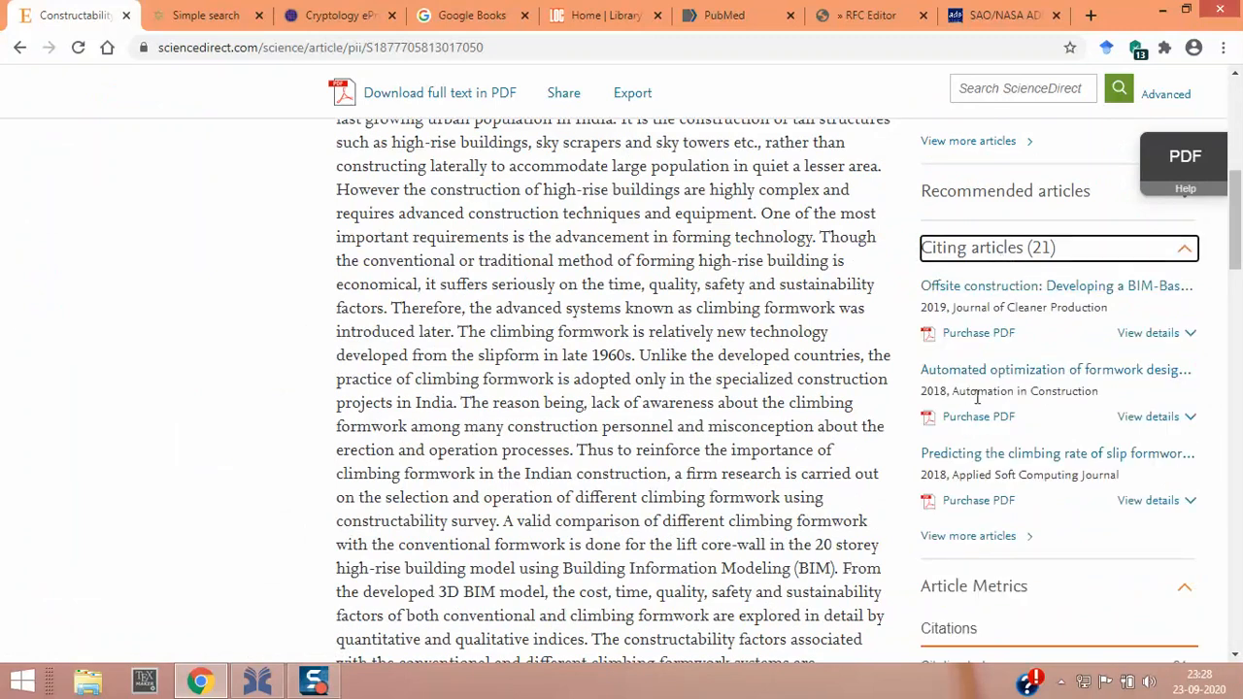
{"action": "left_click_drag", "start_coordinate": [956, 392], "coordinate": [1112, 395]}
{"action": "left_click", "coordinate": [1115, 396]}
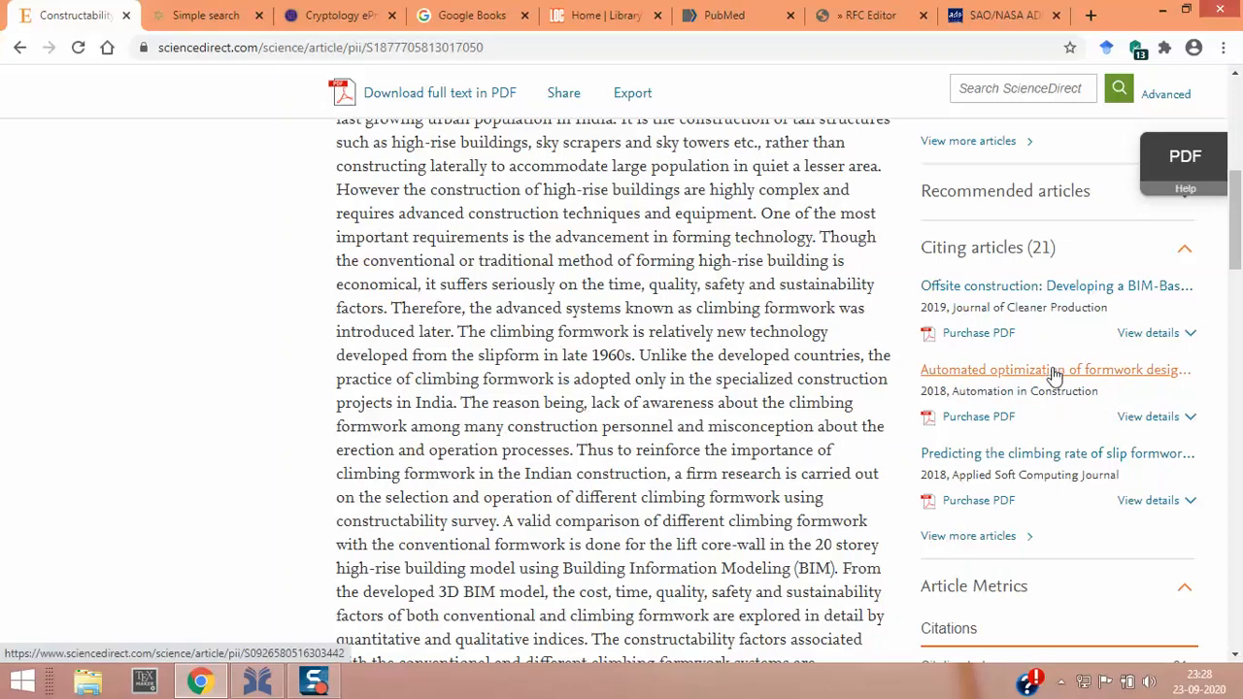
{"action": "left_click", "coordinate": [1055, 372]}
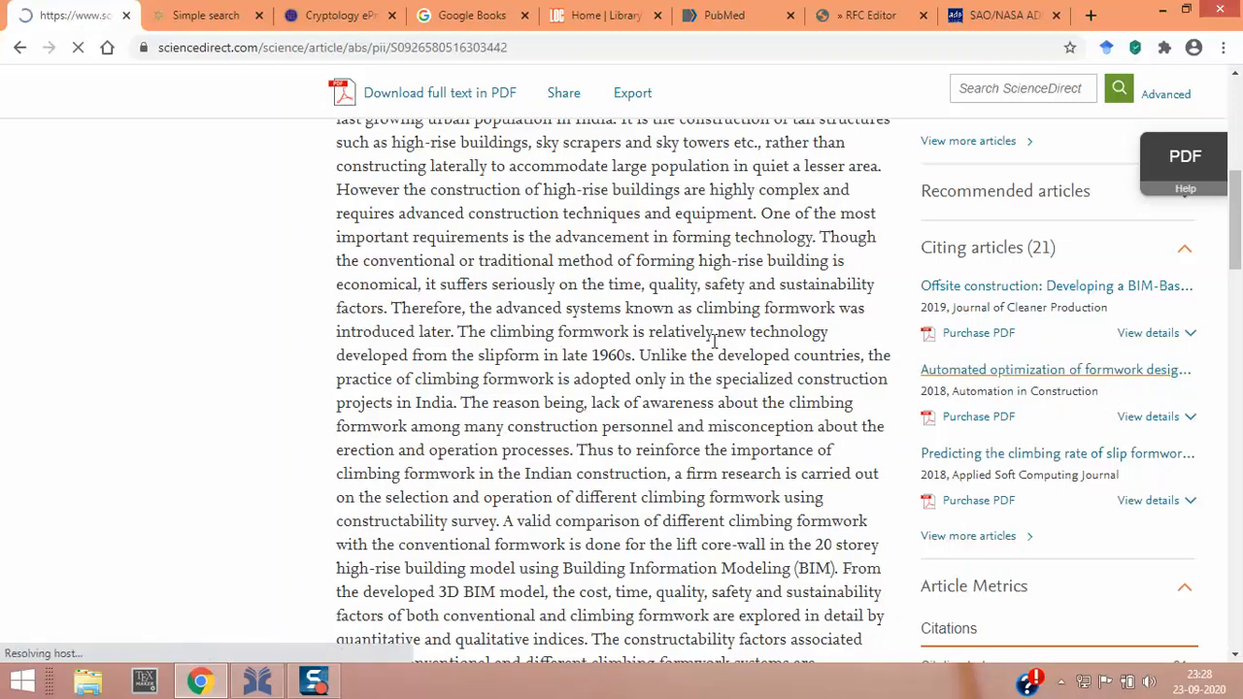
Step: Copy the DOI 10.1016/j.autcon.2018.07.023 from the formwork design optimization article's page
{"action": "scroll", "coordinate": [820, 348], "scroll_direction": "down", "scroll_amount": 3}
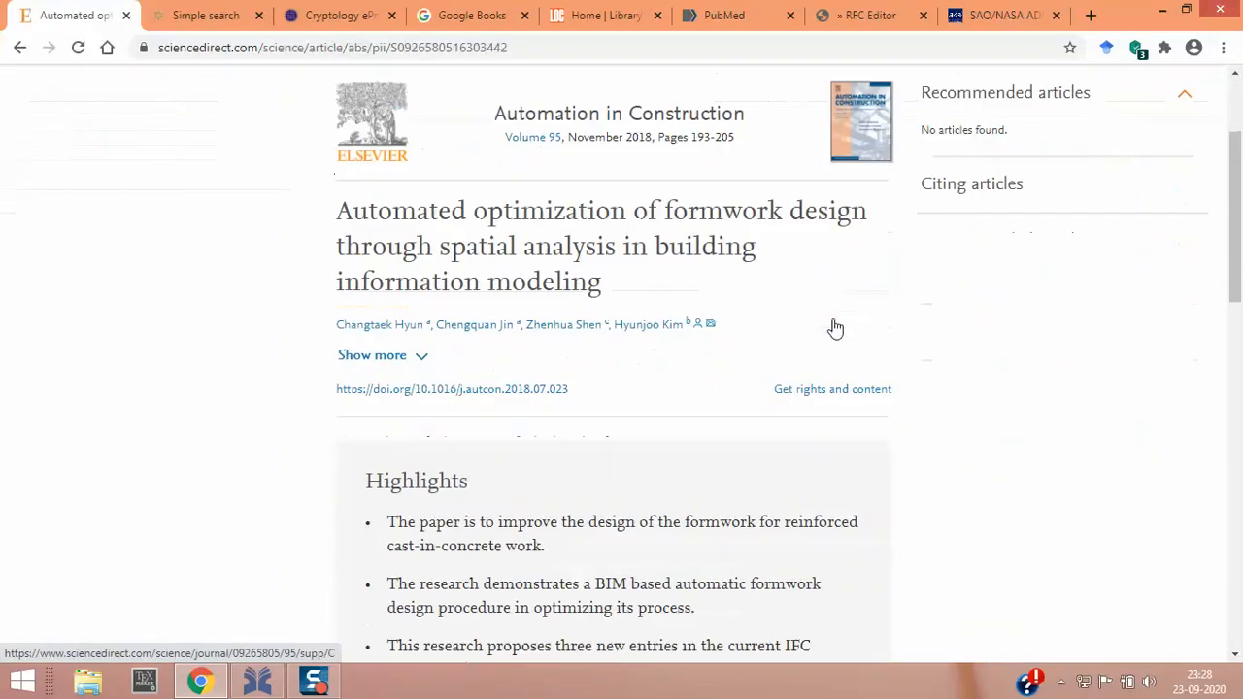
{"action": "scroll", "coordinate": [763, 265], "scroll_direction": "up", "scroll_amount": 3}
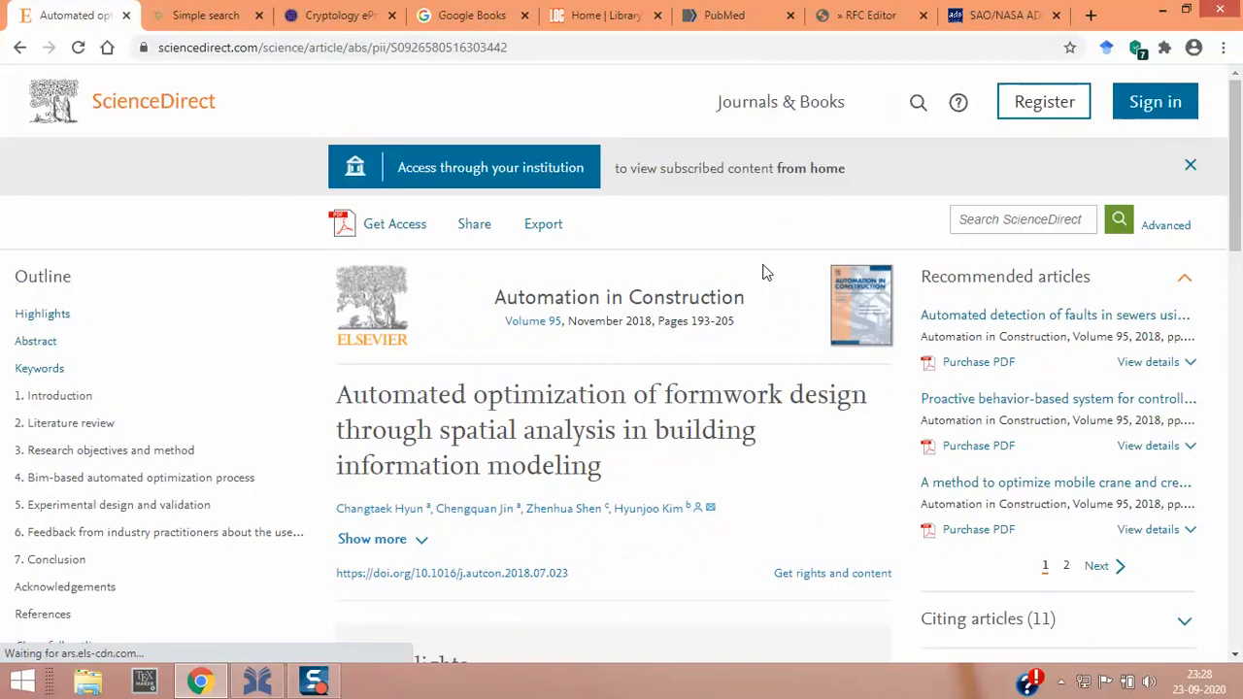
{"action": "scroll", "coordinate": [768, 306], "scroll_direction": "down", "scroll_amount": 3}
{"action": "scroll", "coordinate": [753, 296], "scroll_direction": "up", "scroll_amount": 1}
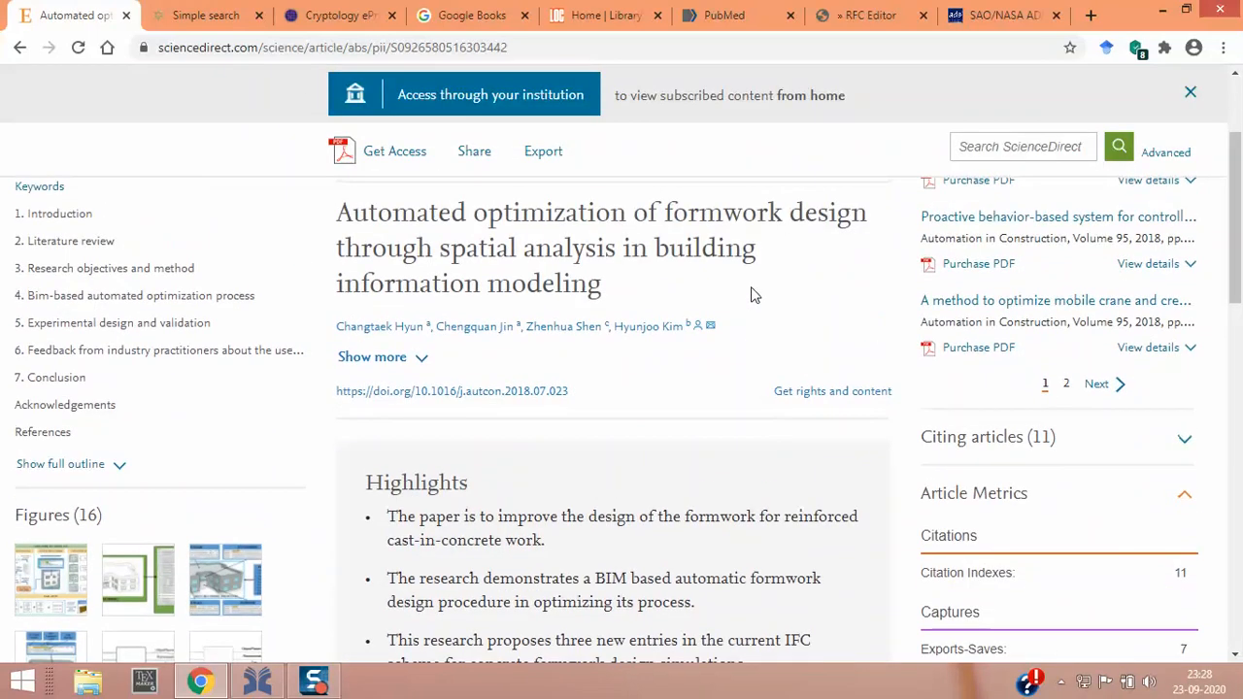
{"action": "left_click_drag", "start_coordinate": [581, 394], "coordinate": [416, 394]}
{"action": "key", "text": "ctrl+c"}
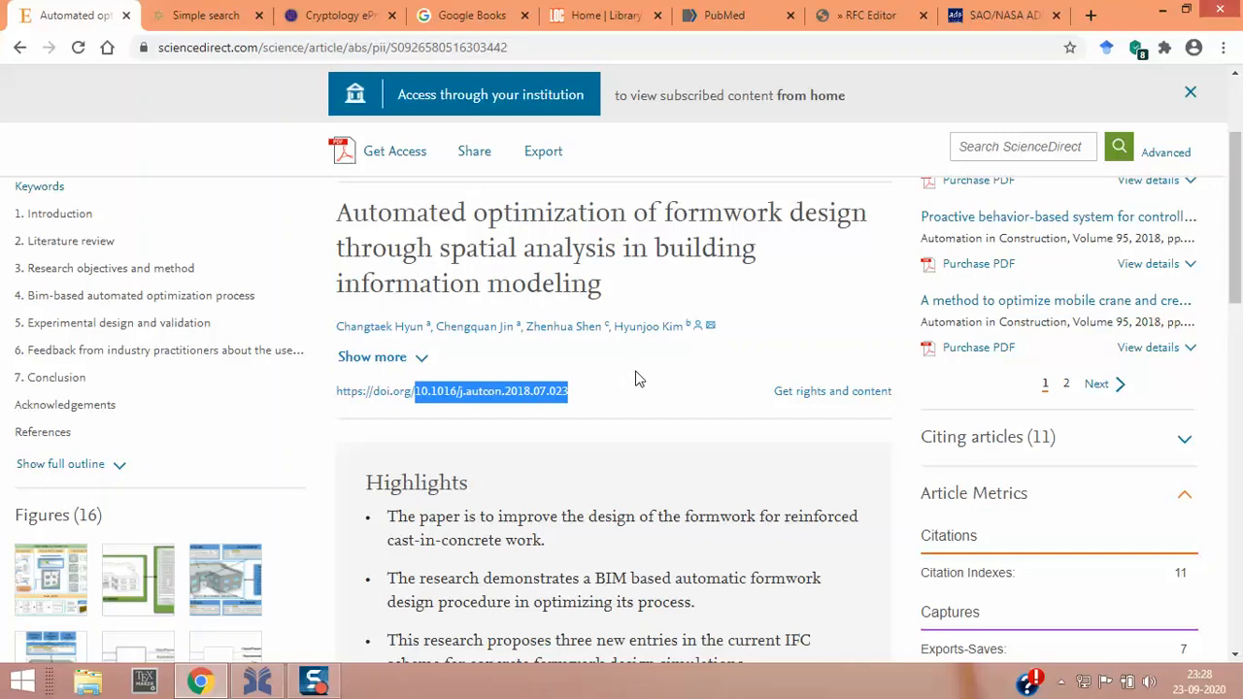
Step: Switch to JabRef, generate a DOI entry with ID 10.1016/j.autcon.2018.07.023, and close its entry editor
{"action": "left_click", "coordinate": [277, 682]}
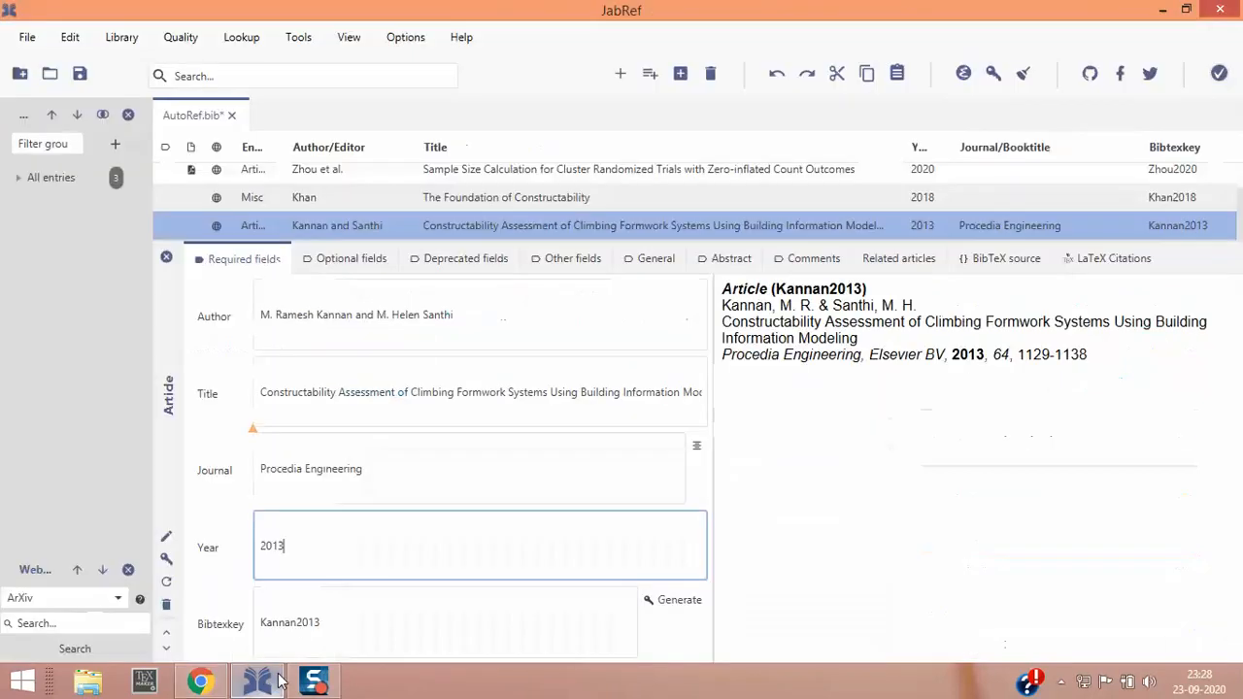
{"action": "left_click", "coordinate": [649, 74]}
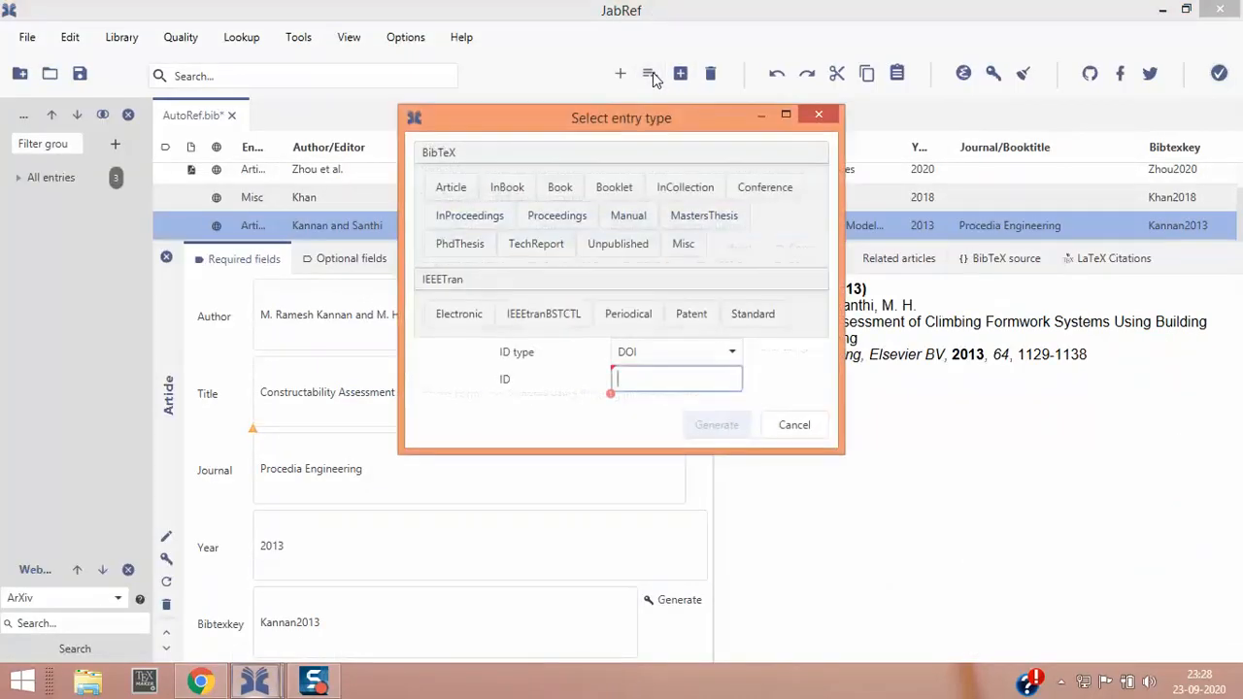
{"action": "left_click", "coordinate": [649, 378]}
{"action": "key", "text": "ctrl+v"}
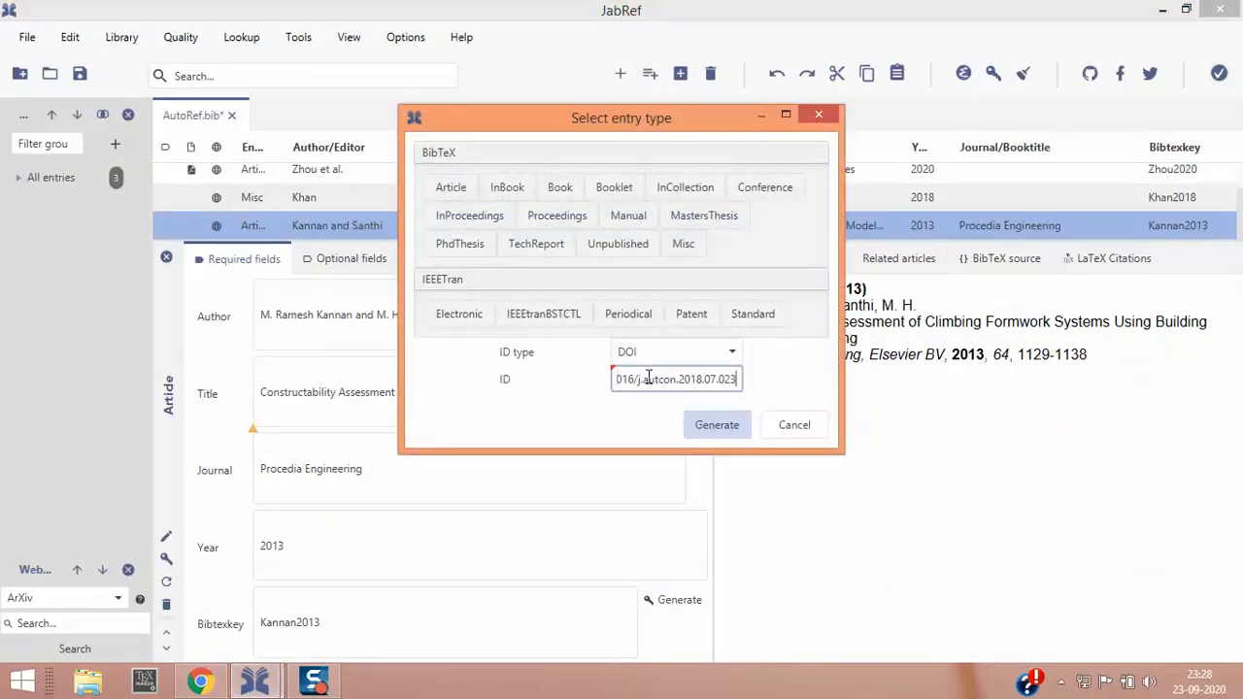
{"action": "left_click", "coordinate": [707, 433]}
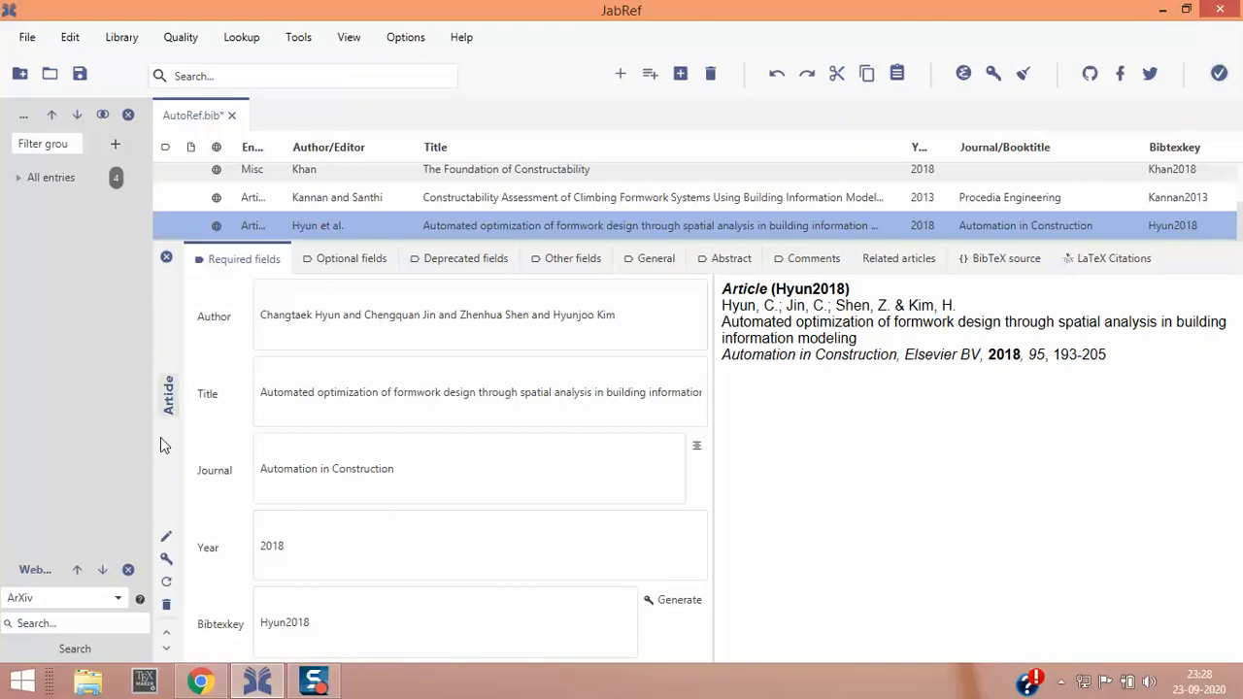
{"action": "left_click", "coordinate": [165, 260]}
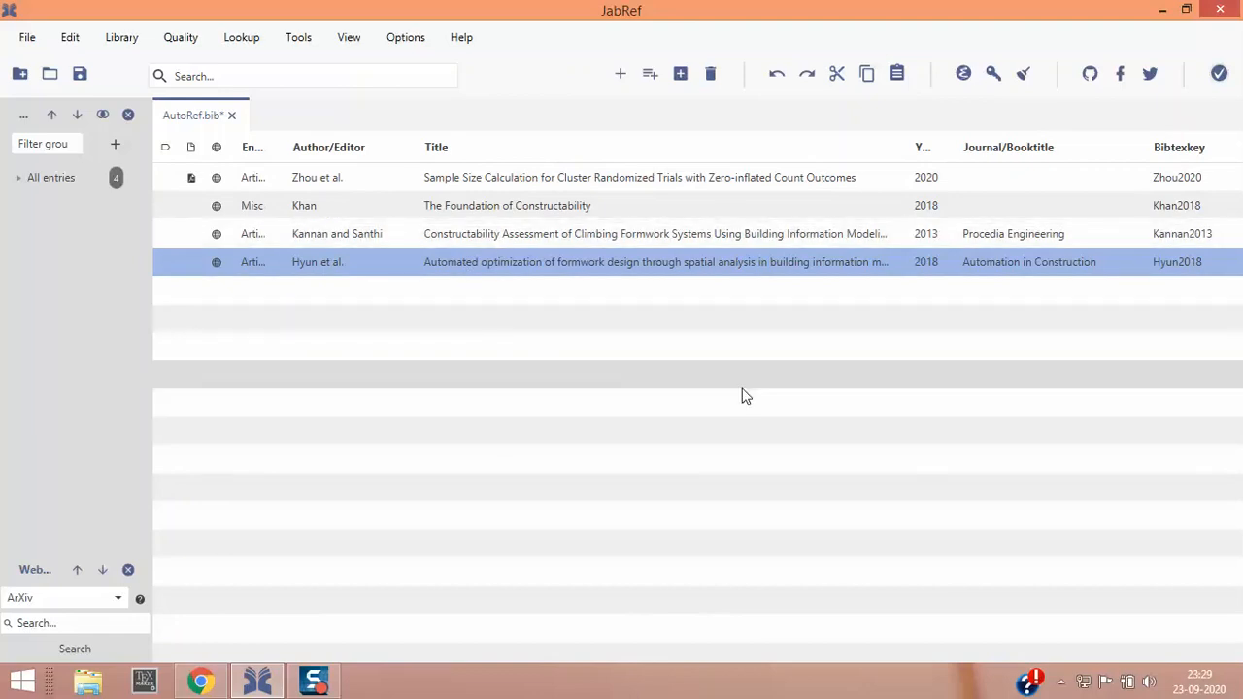
Step: Start another automatically generated entry and set its ID type to DiVA
{"action": "left_click", "coordinate": [651, 74]}
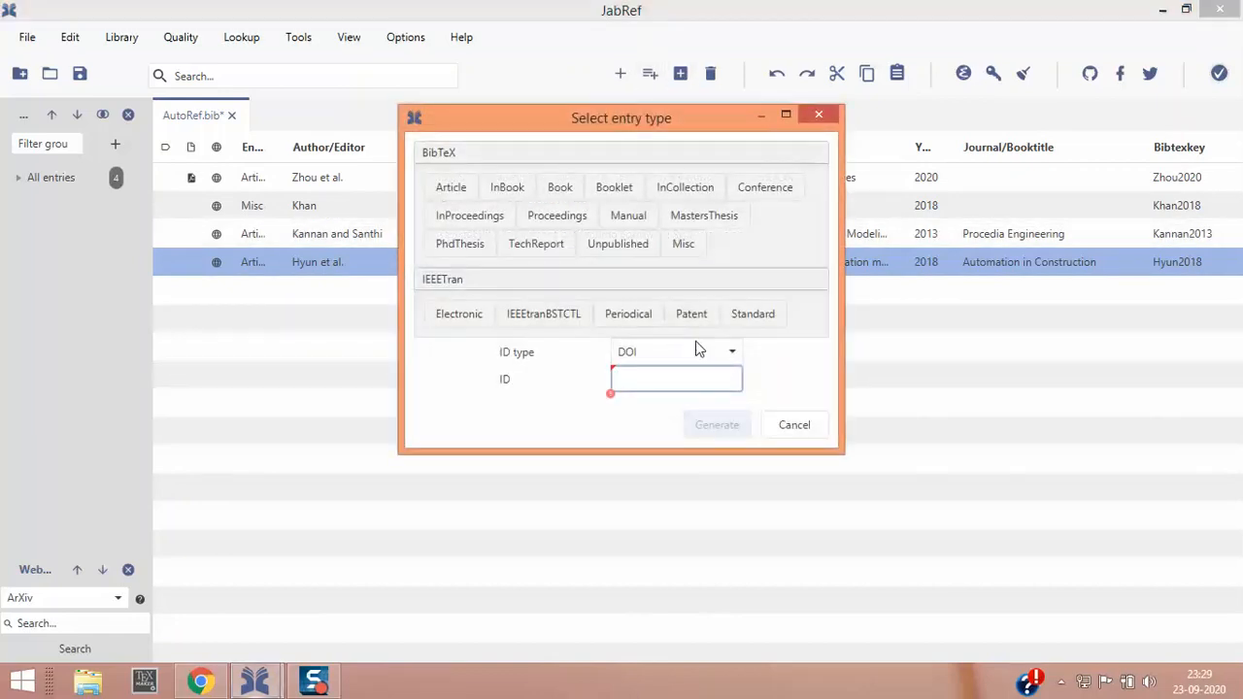
{"action": "left_click", "coordinate": [734, 355]}
{"action": "left_click", "coordinate": [705, 443]}
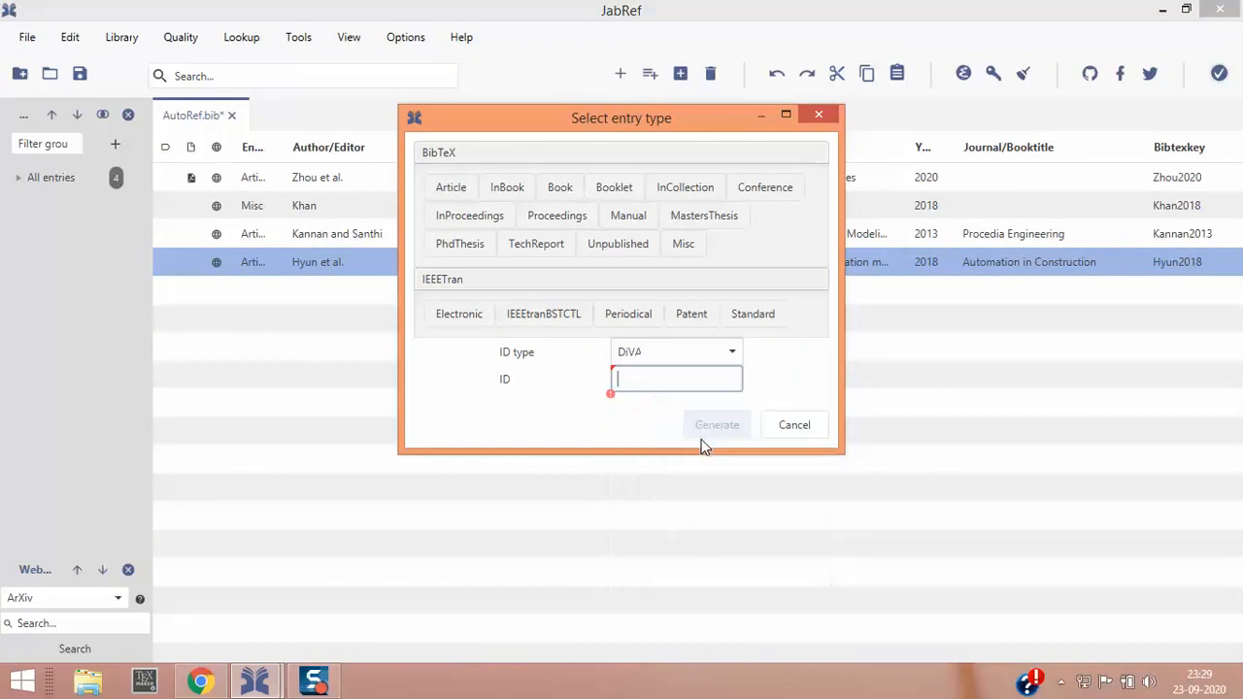
Step: Switch to the DiVA portal page in Chrome and reload the site from its base address diva-portal.org
{"action": "left_click", "coordinate": [204, 680]}
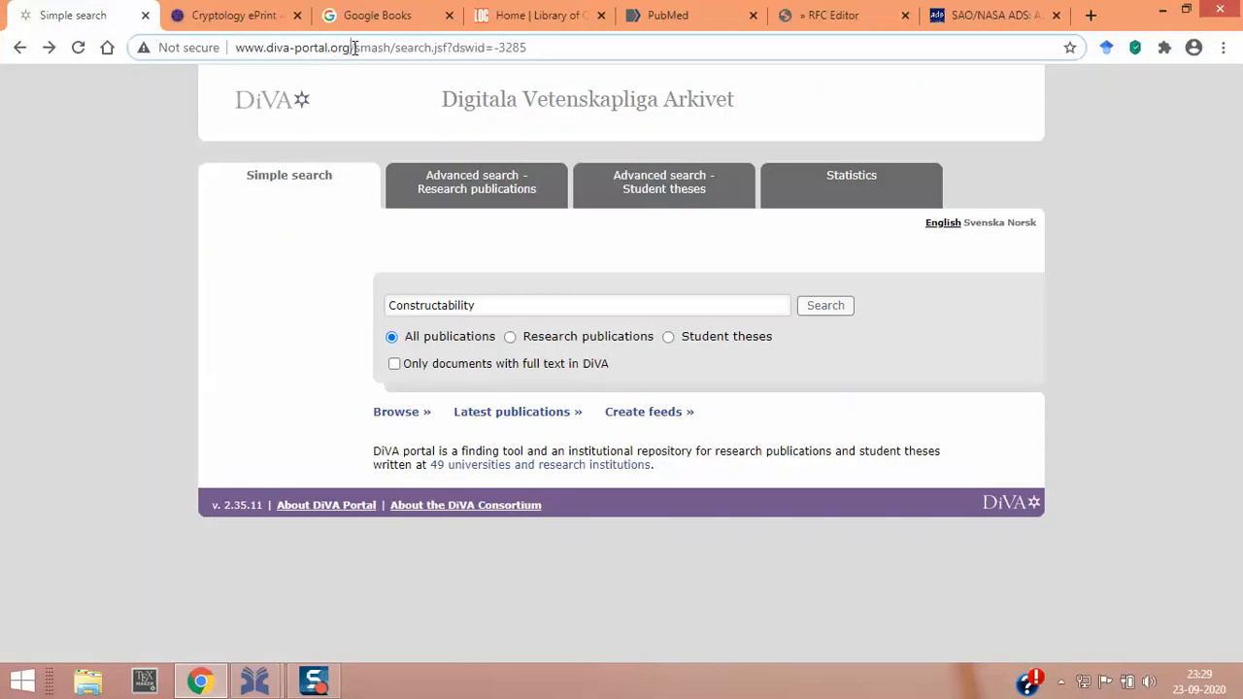
{"action": "left_click_drag", "start_coordinate": [352, 48], "coordinate": [703, 39]}
{"action": "key", "text": "BackSpace"}
{"action": "key", "text": "Return"}
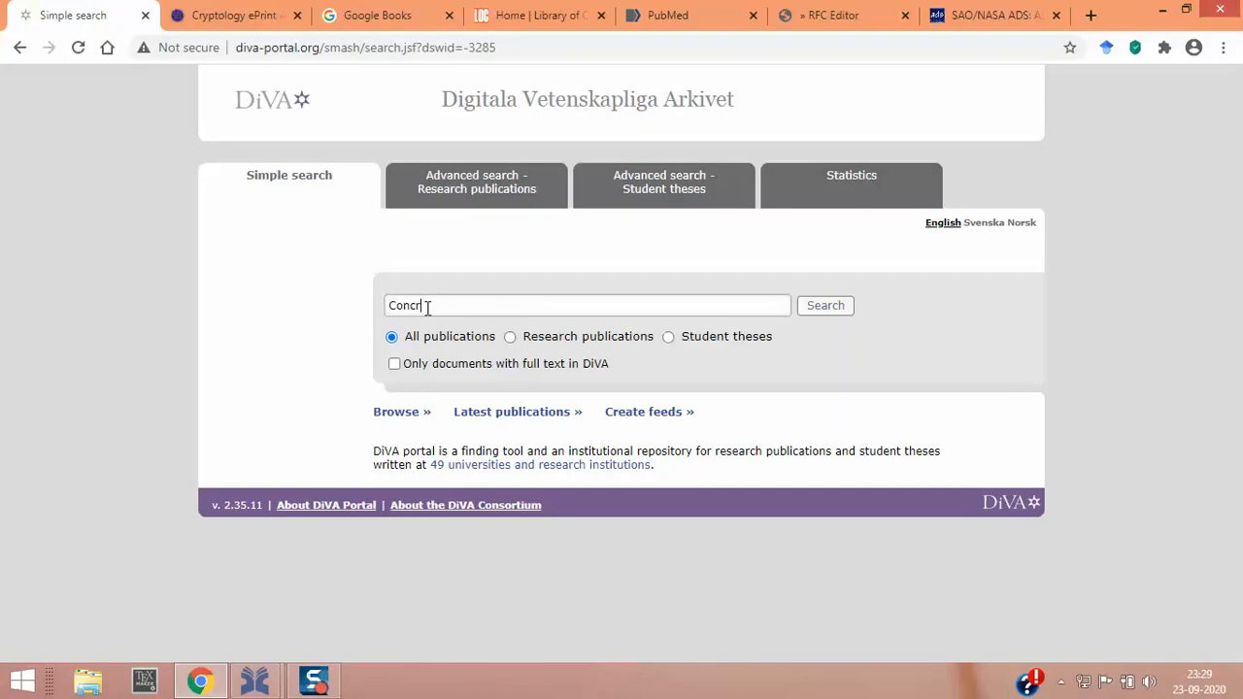
Step: Search the DiVA portal for Concrete and open the record "Comparison of Punching Shear Design Provisions for Flat Slabs"
{"action": "key", "text": "Return"}
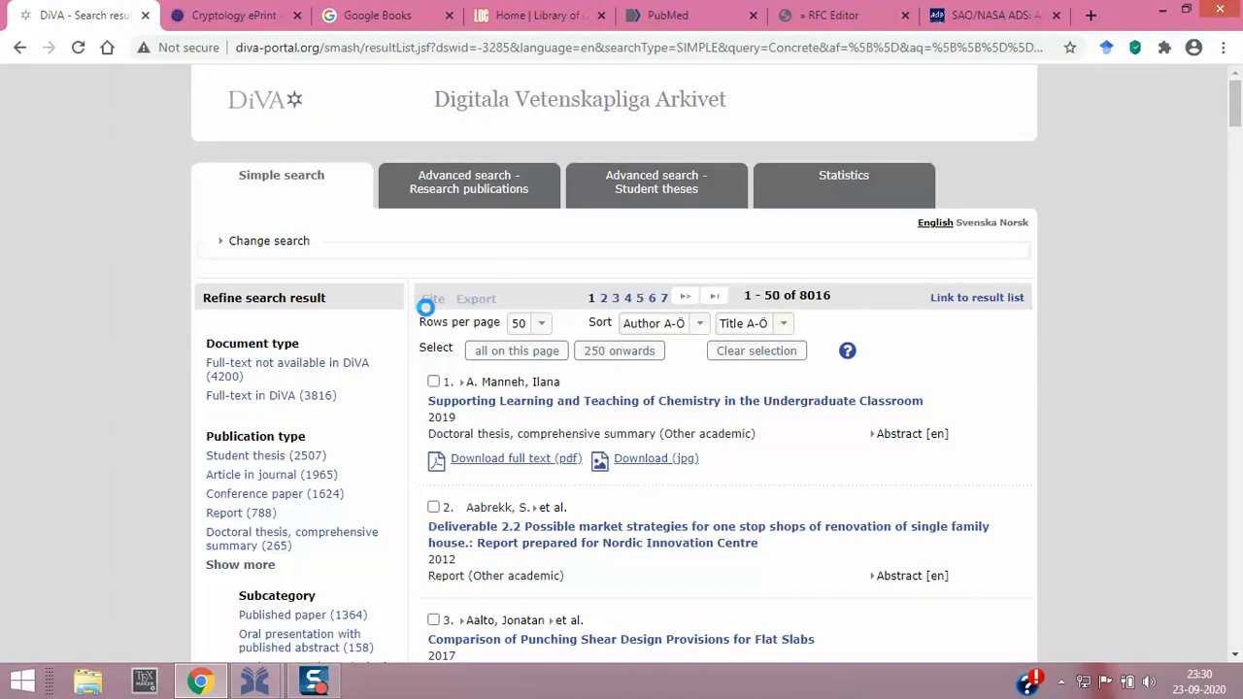
{"action": "scroll", "coordinate": [738, 408], "scroll_direction": "down", "scroll_amount": 1}
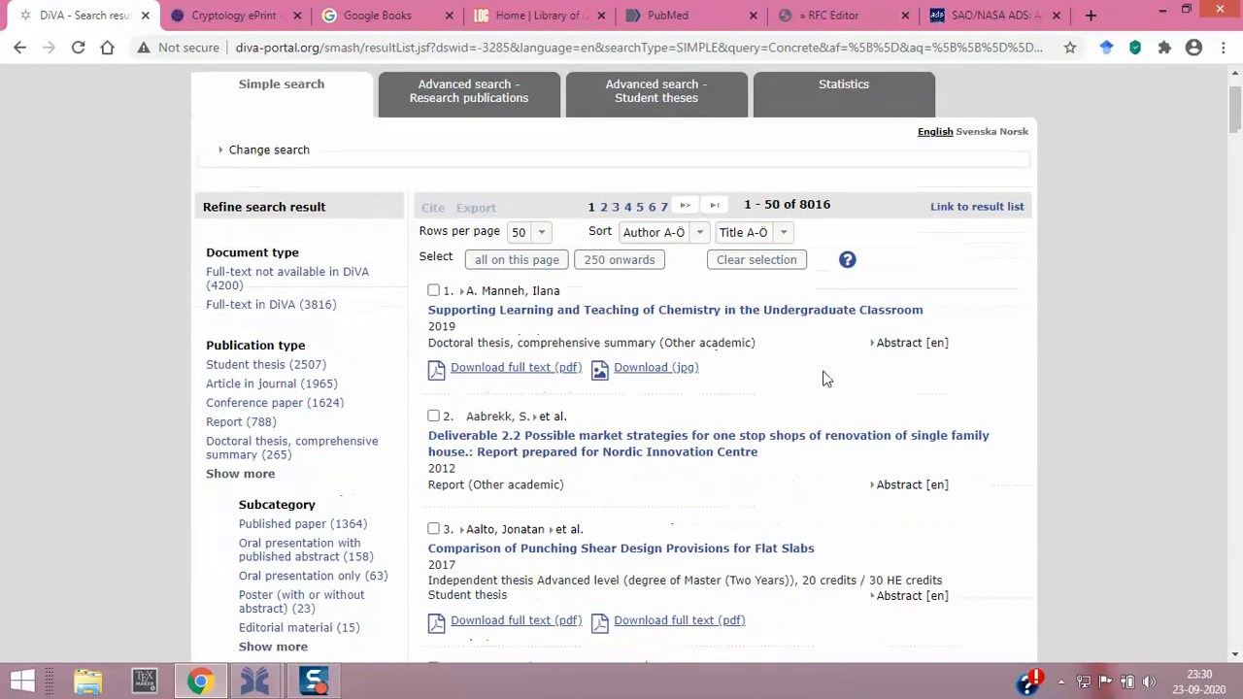
{"action": "scroll", "coordinate": [821, 361], "scroll_direction": "down", "scroll_amount": 1}
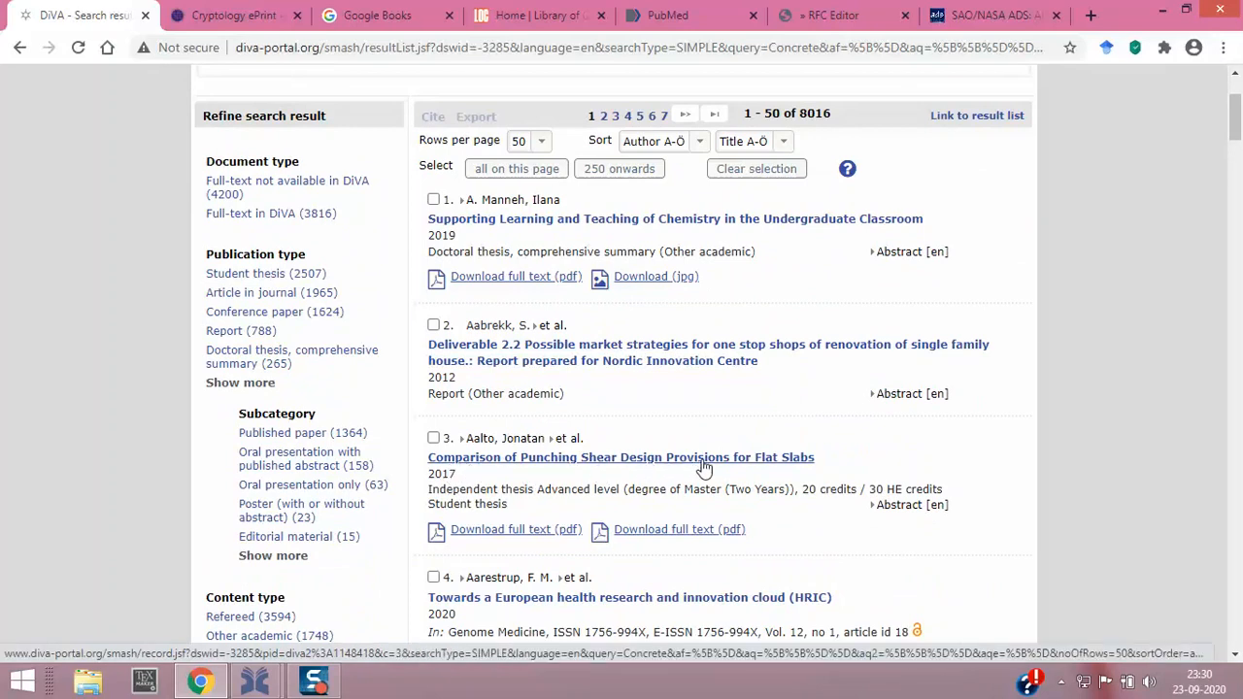
{"action": "scroll", "coordinate": [840, 335], "scroll_direction": "down", "scroll_amount": 2}
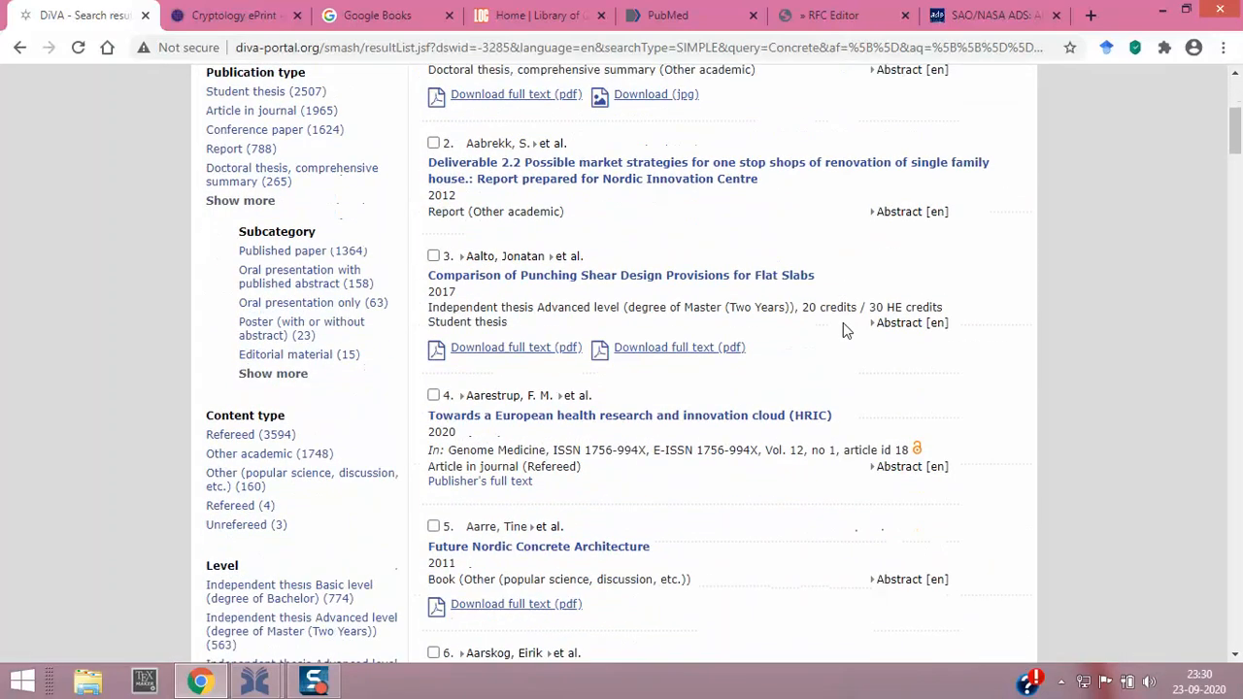
{"action": "left_click", "coordinate": [647, 277]}
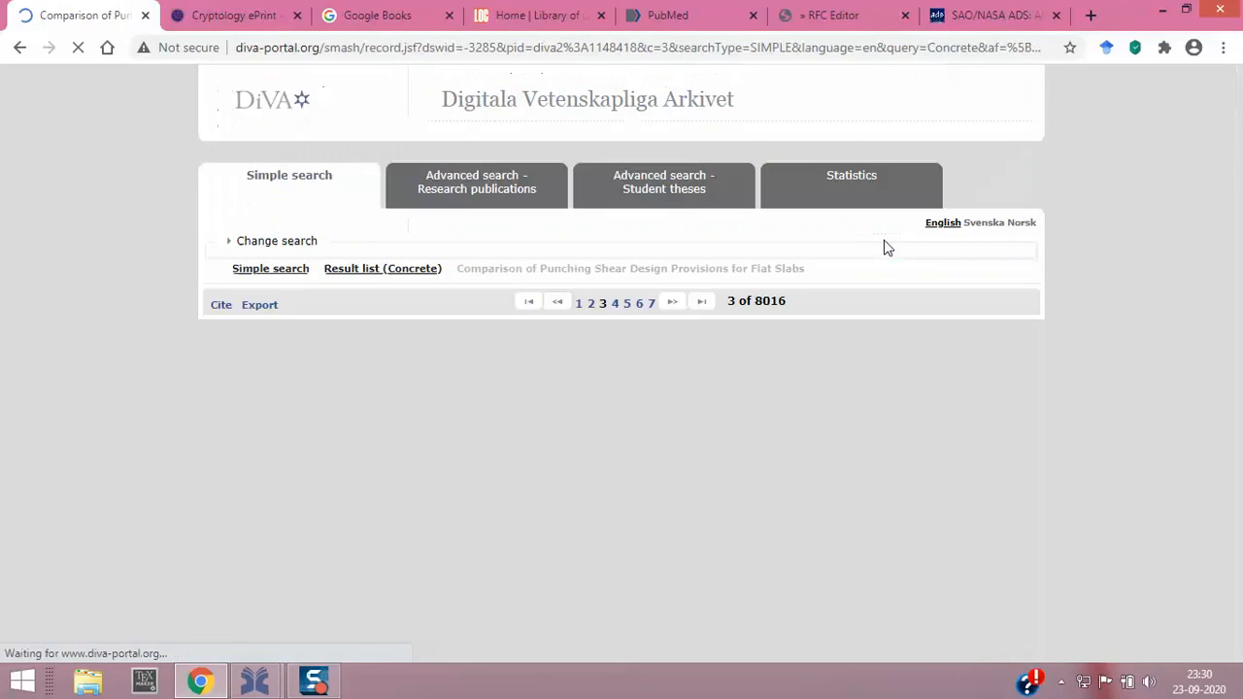
{"action": "scroll", "coordinate": [544, 369], "scroll_direction": "down", "scroll_amount": 2}
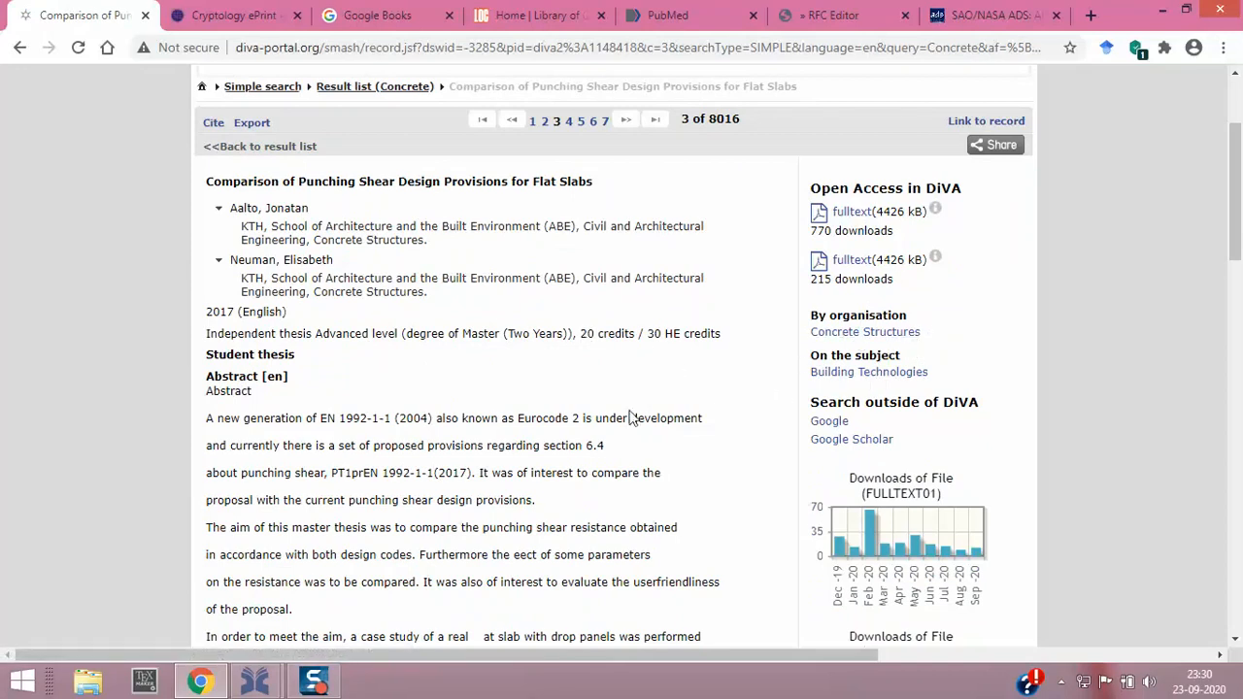
Step: View the thesis's Building Technologies subject listing in a separate browser tab and return to the thesis record
{"action": "right_click", "coordinate": [906, 375]}
{"action": "left_click", "coordinate": [938, 393]}
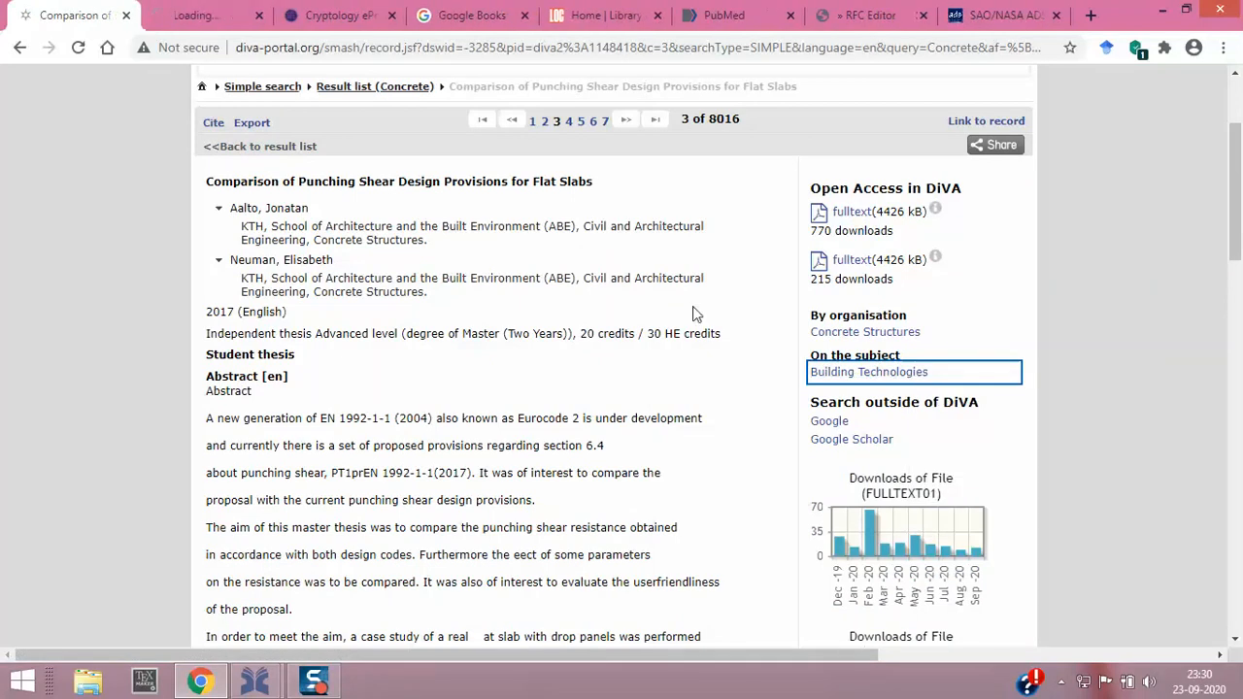
{"action": "left_click", "coordinate": [212, 17]}
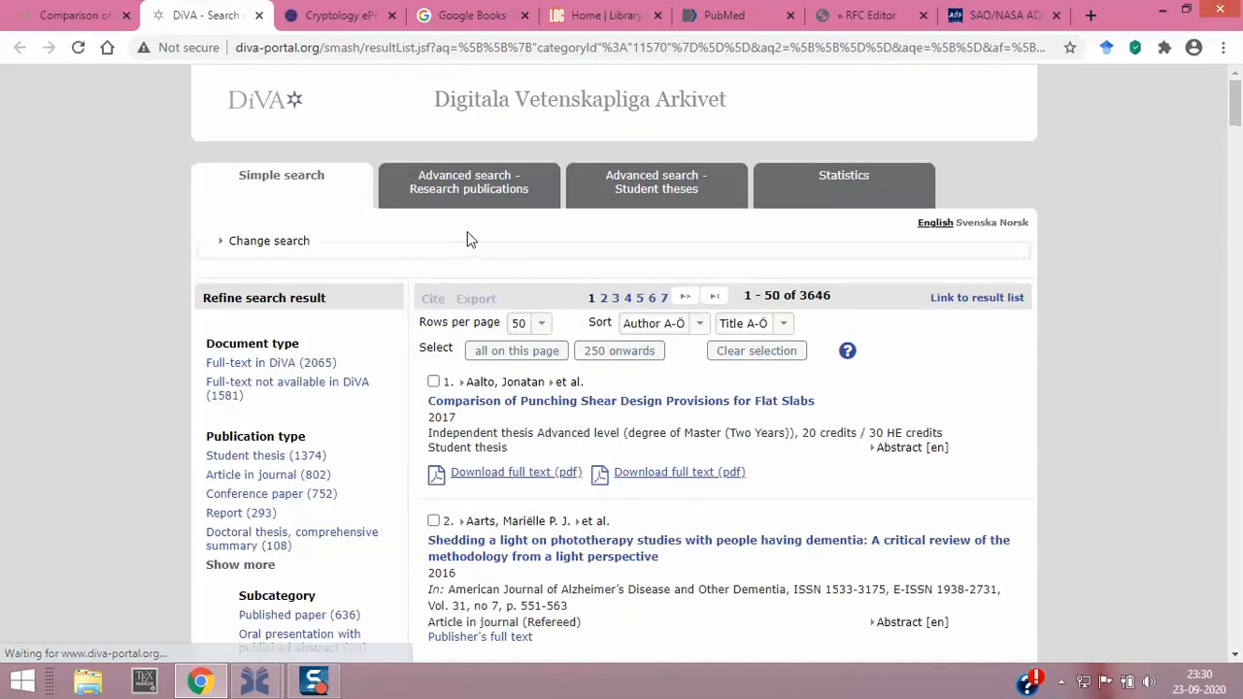
{"action": "left_click", "coordinate": [78, 11]}
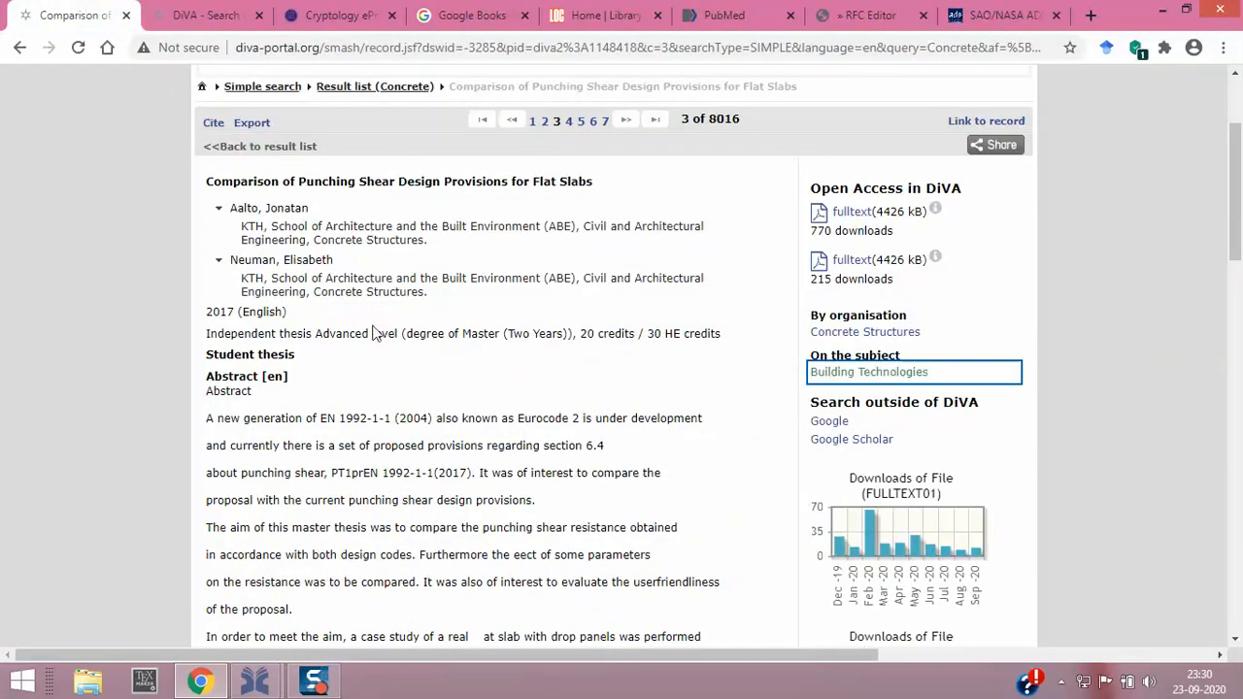
Step: Copy the DiVA id diva2:1148418 from the Identifiers section of the thesis record
{"action": "scroll", "coordinate": [379, 334], "scroll_direction": "down", "scroll_amount": 10}
{"action": "scroll", "coordinate": [418, 318], "scroll_direction": "down", "scroll_amount": 8}
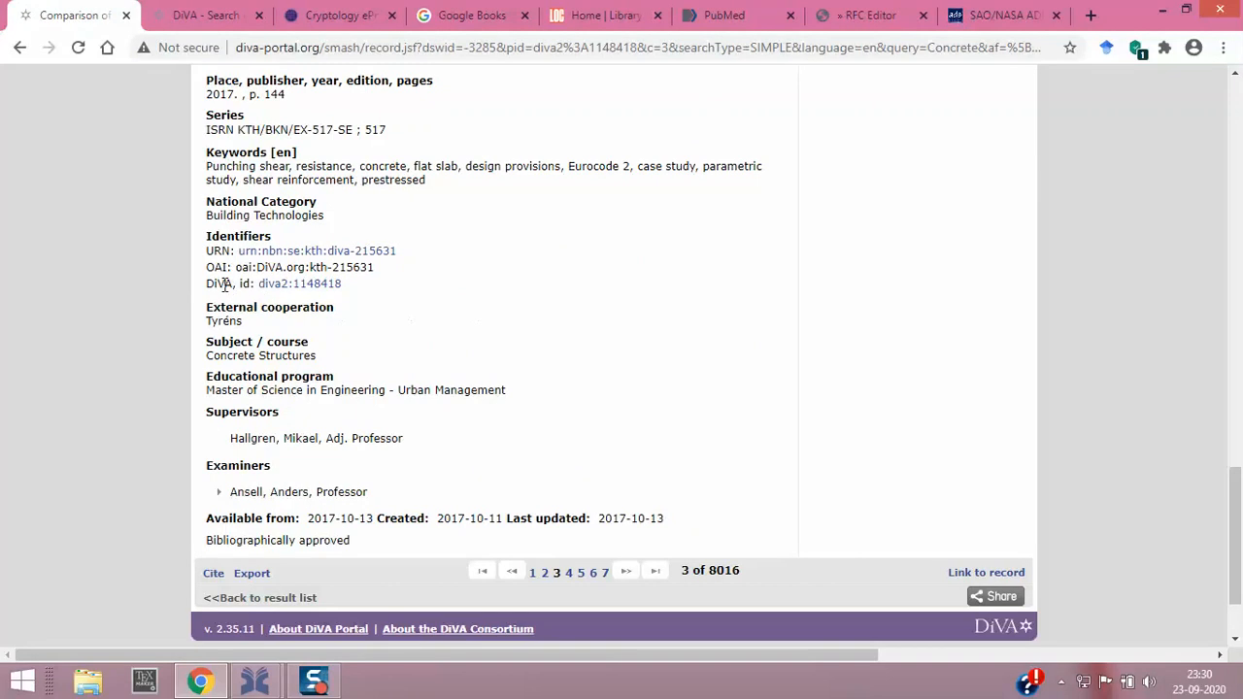
{"action": "left_click_drag", "start_coordinate": [211, 280], "coordinate": [234, 279]}
{"action": "left_click", "coordinate": [251, 283]}
{"action": "left_click_drag", "start_coordinate": [354, 285], "coordinate": [263, 283]}
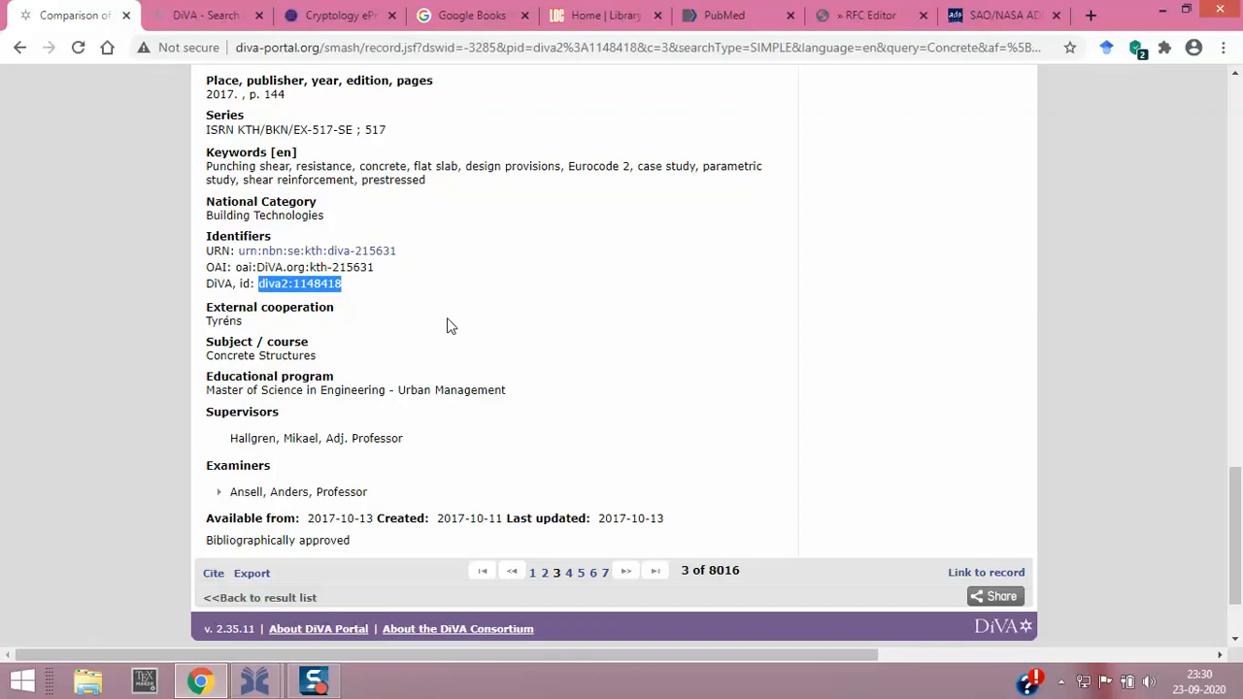
Step: Switch to JabRef, generate a DiVA entry with ID diva2:1148418, and close its entry editor
{"action": "left_click", "coordinate": [273, 670]}
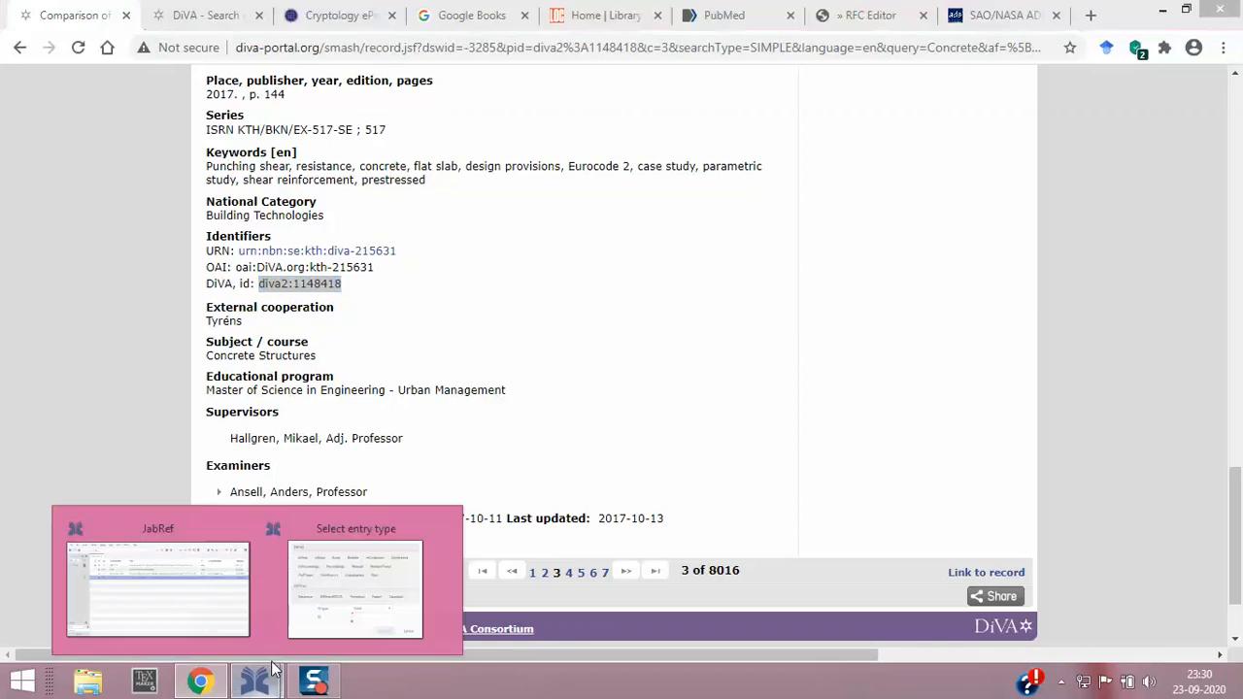
{"action": "left_click", "coordinate": [206, 587]}
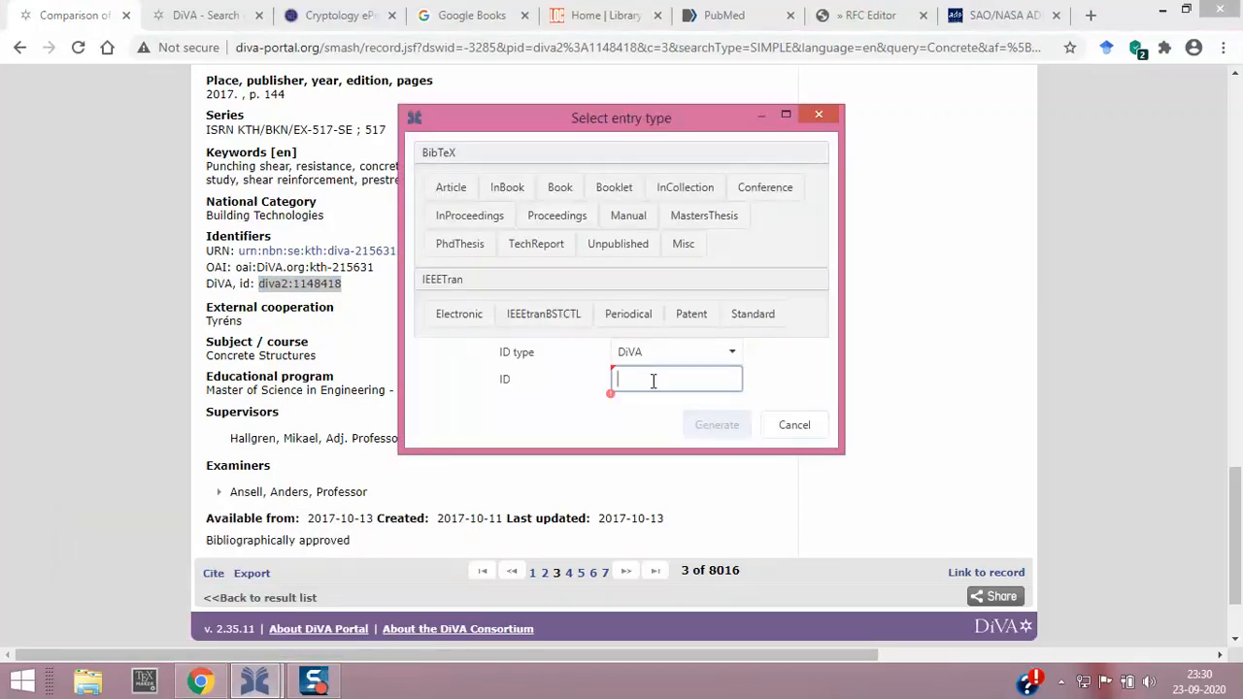
{"action": "type", "text": "diva2:1148418"}
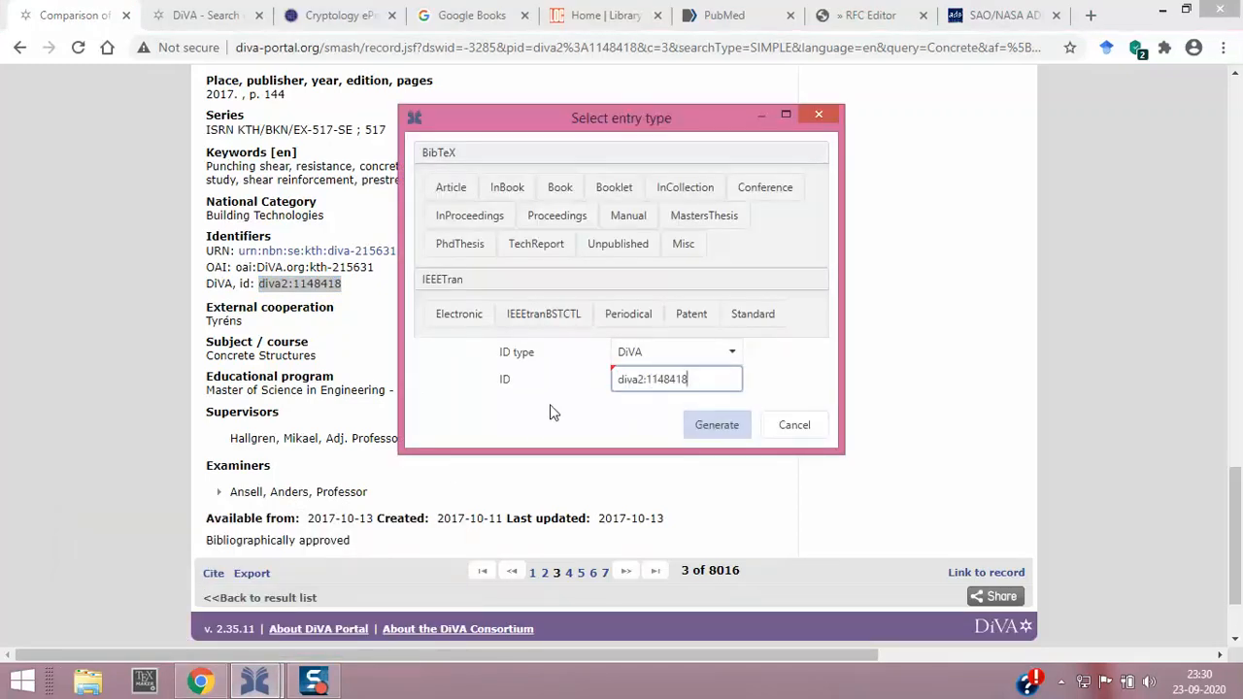
{"action": "left_click", "coordinate": [717, 425]}
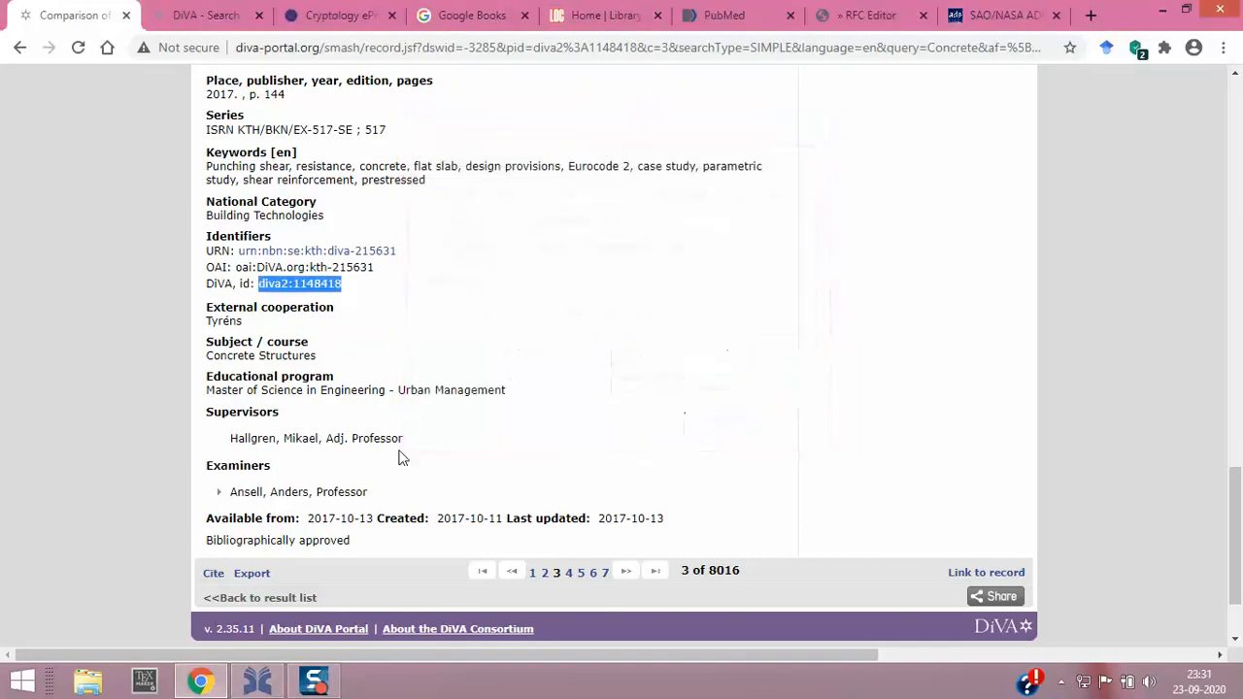
{"action": "left_click", "coordinate": [251, 682]}
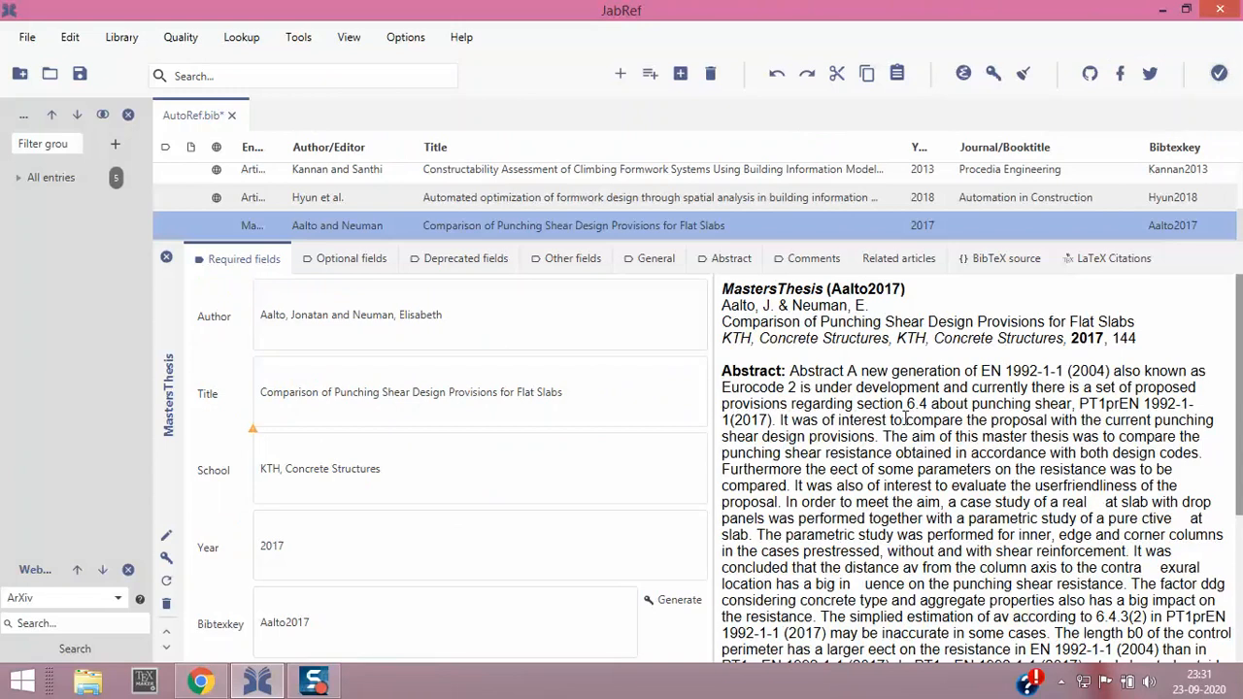
{"action": "left_click", "coordinate": [166, 259]}
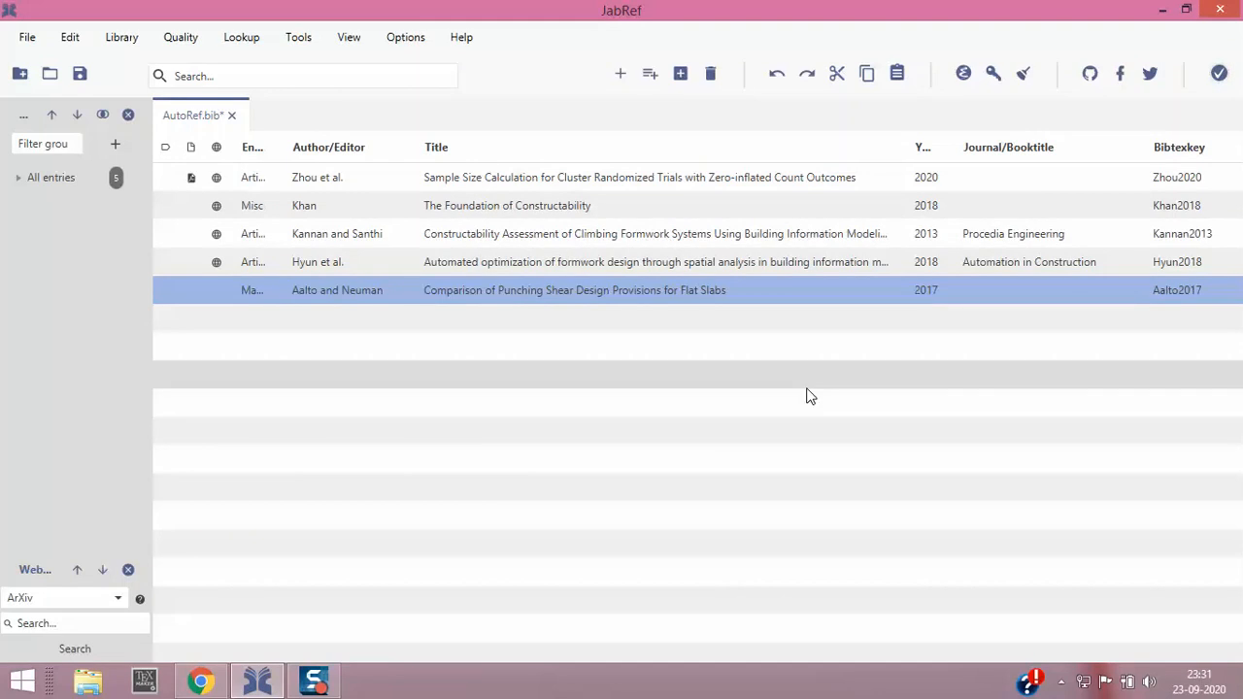
Step: Start another automatically generated entry and set its ID type to IACR eprints
{"action": "mouse_move", "coordinate": [255, 687]}
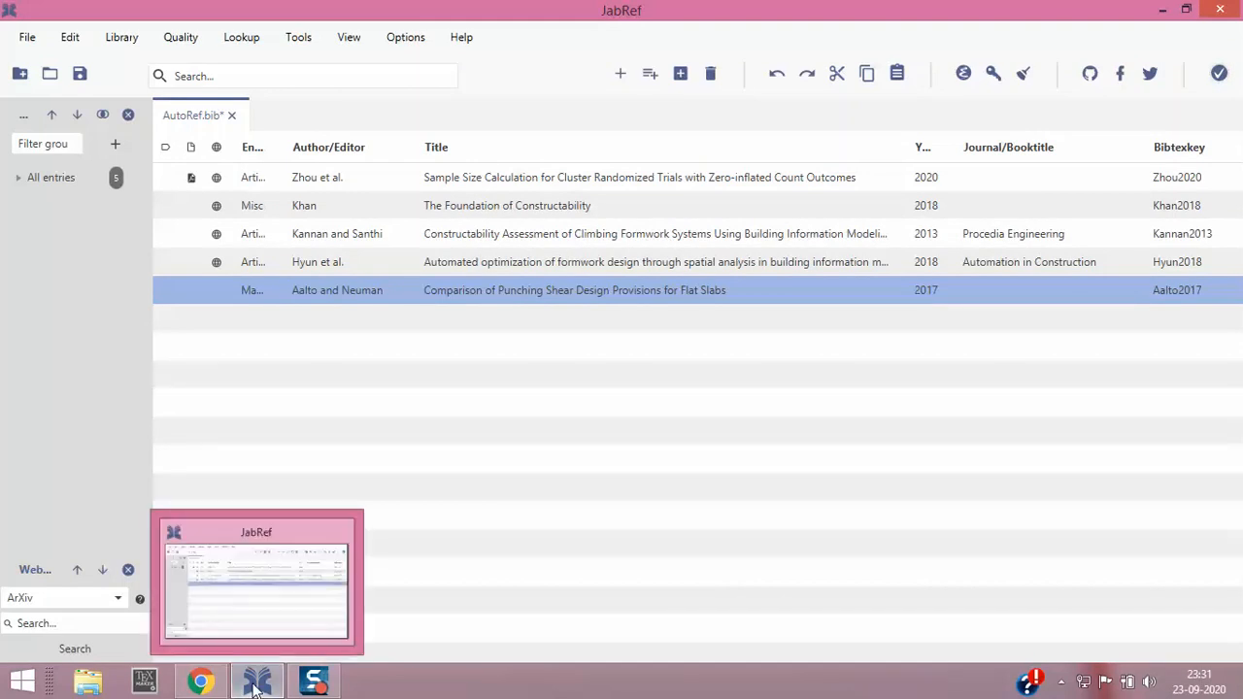
{"action": "left_click", "coordinate": [649, 73]}
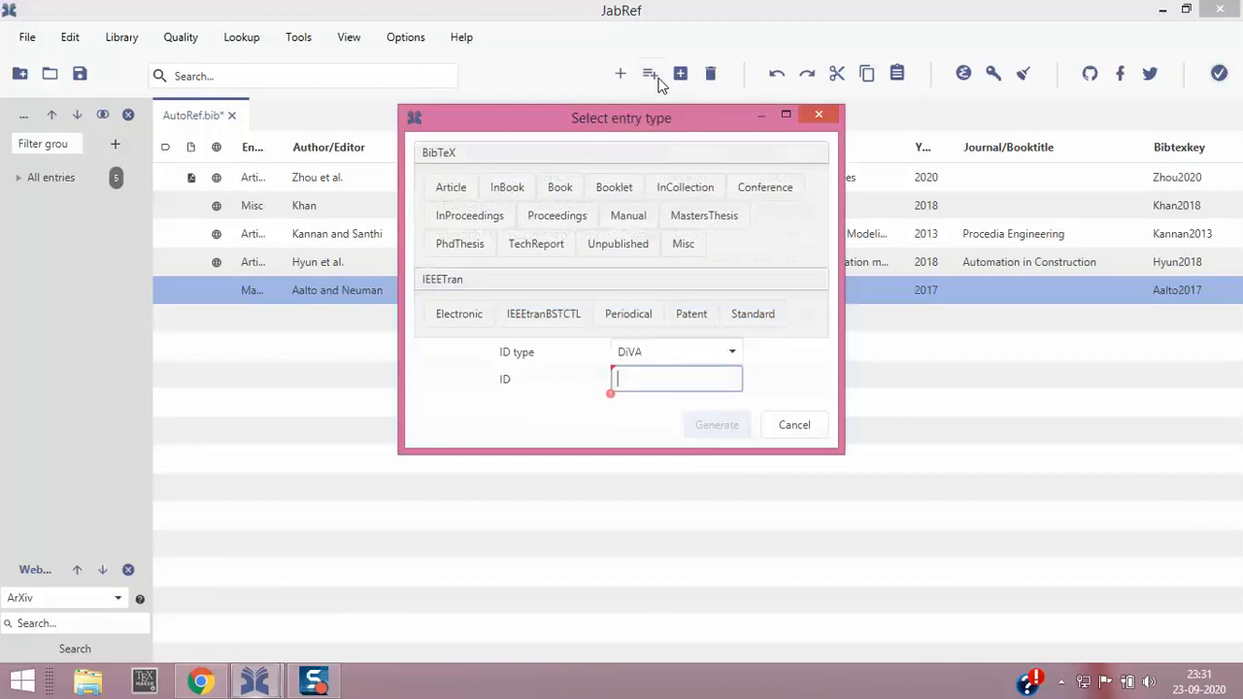
{"action": "left_click", "coordinate": [732, 355]}
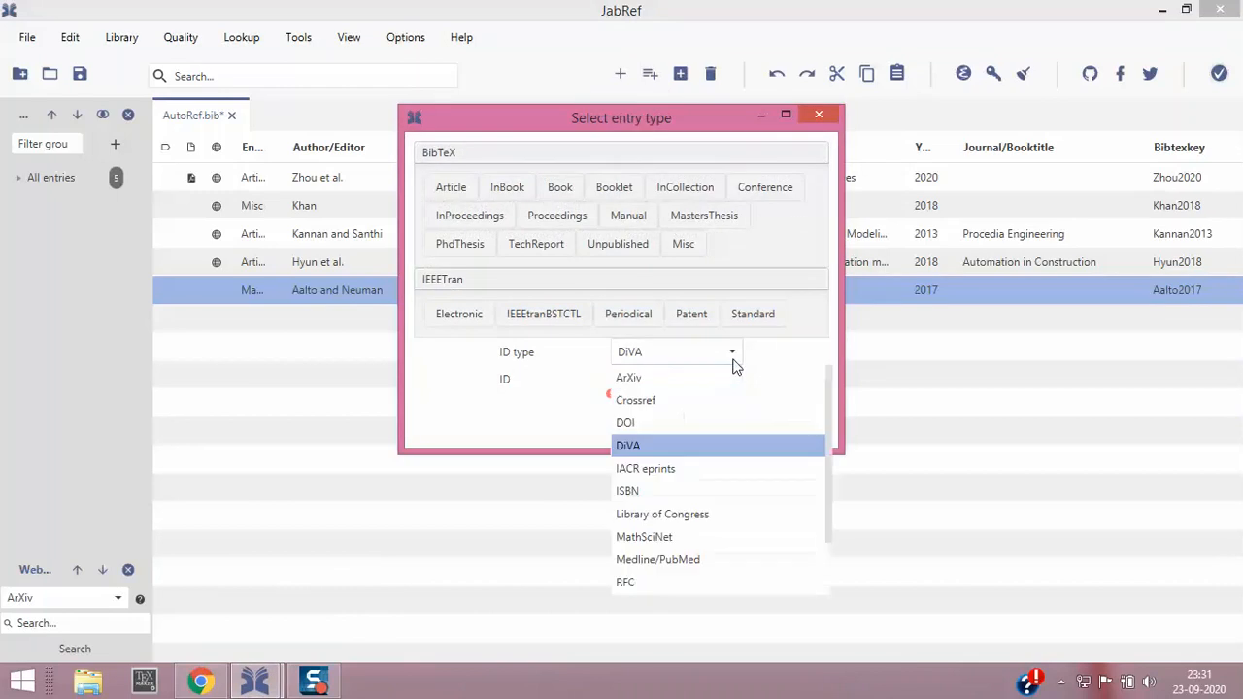
{"action": "left_click", "coordinate": [677, 474]}
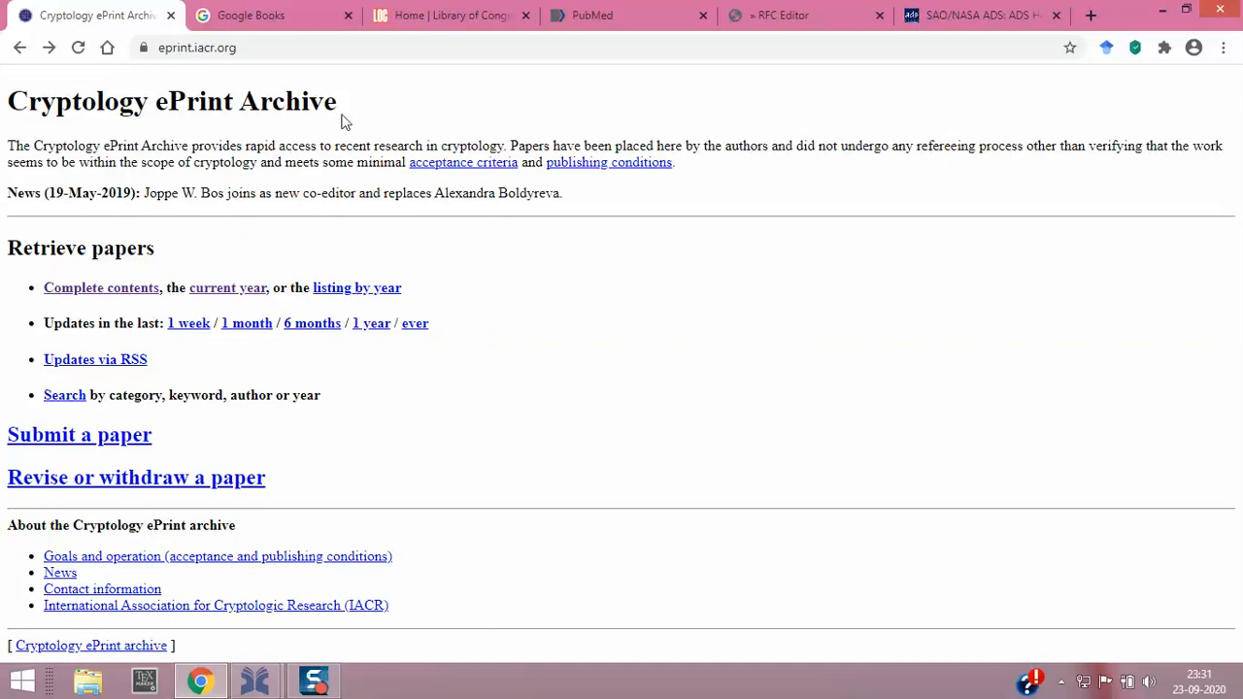
Step: In Chrome, open the Cryptology ePrint Archive's complete contents and copy the ID 2020/1146 of the first paper
{"action": "left_click", "coordinate": [112, 294]}
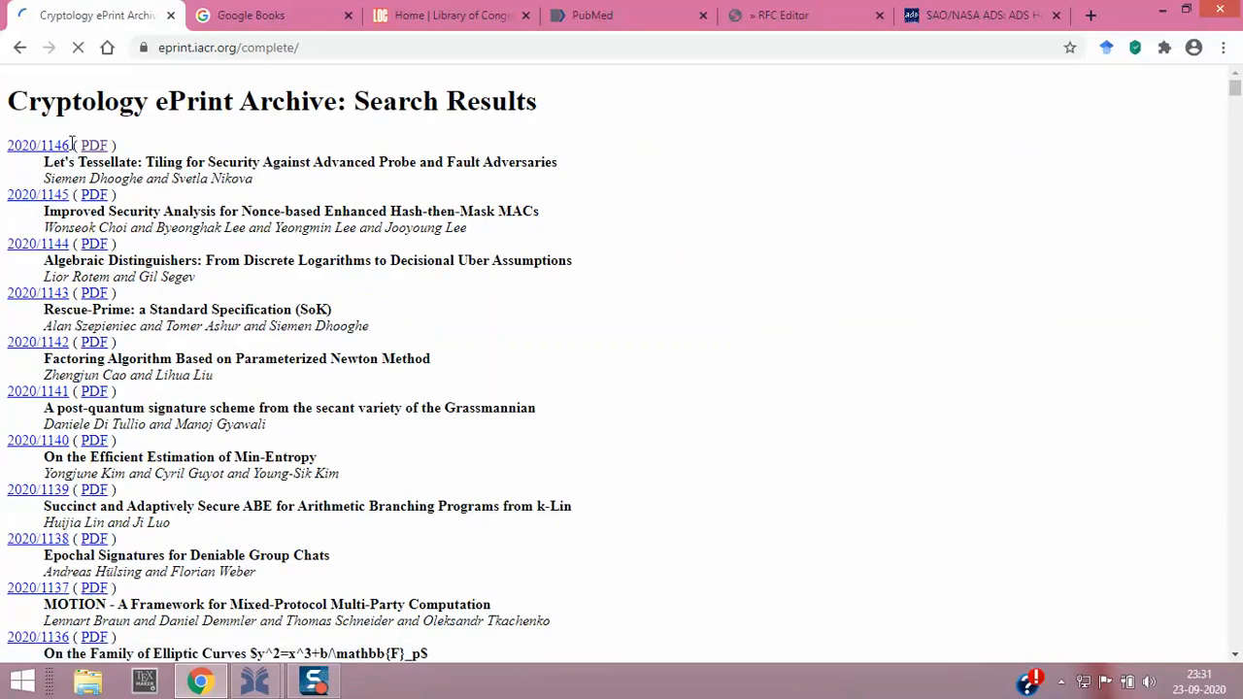
{"action": "left_click_drag", "start_coordinate": [72, 143], "coordinate": [8, 147]}
{"action": "key", "text": "ctrl+c"}
{"action": "left_click", "coordinate": [379, 189]}
Step: Switch to JabRef, generate an IACR eprints entry with ID 2020/1146, and check its title in the preview
{"action": "left_click", "coordinate": [254, 680]}
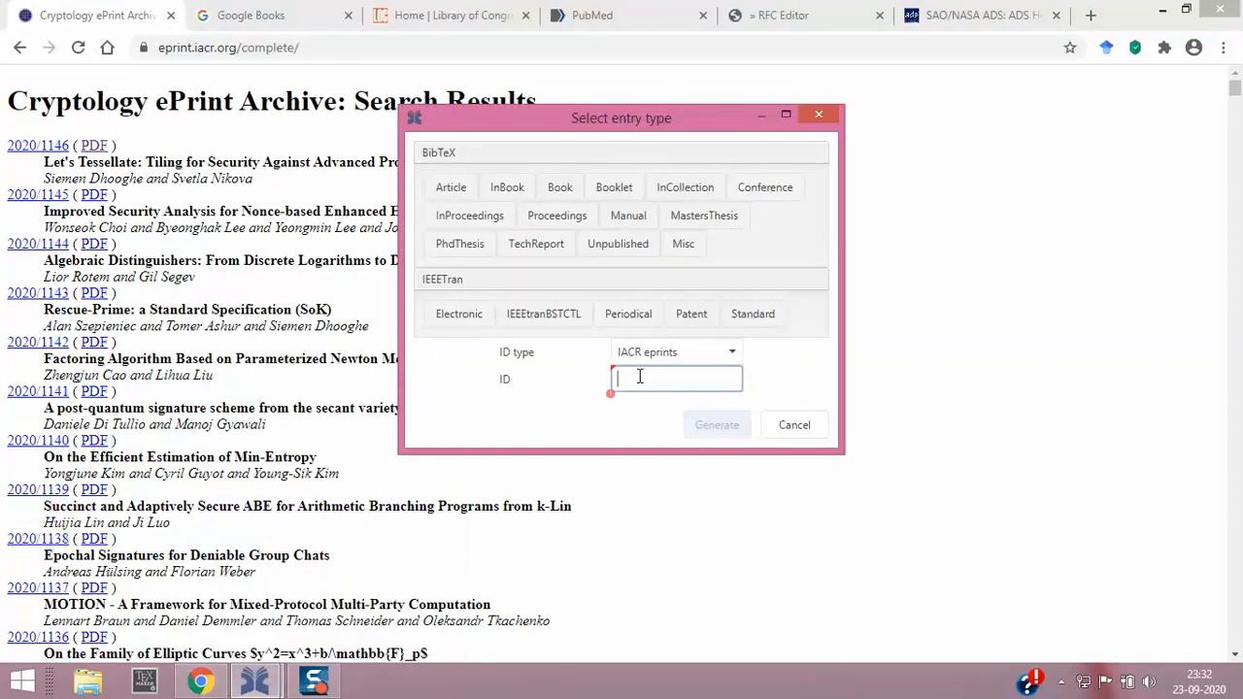
{"action": "key", "text": "ctrl+v"}
{"action": "left_click", "coordinate": [707, 426]}
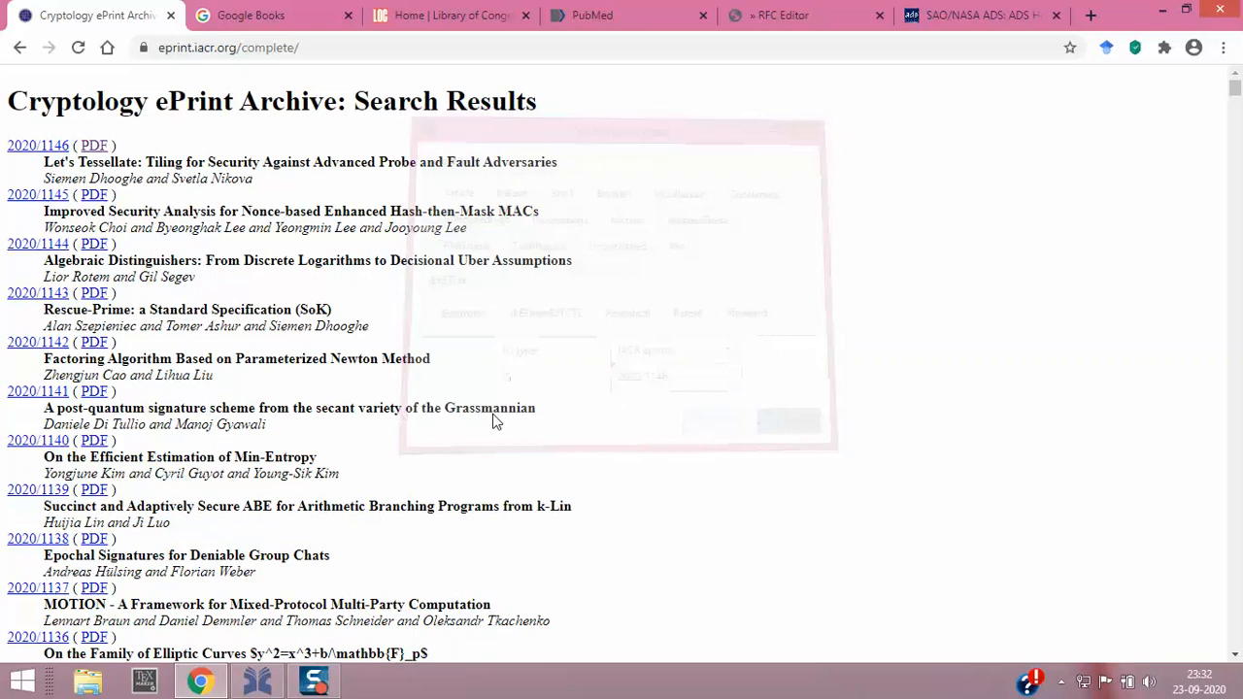
{"action": "left_click", "coordinate": [257, 682]}
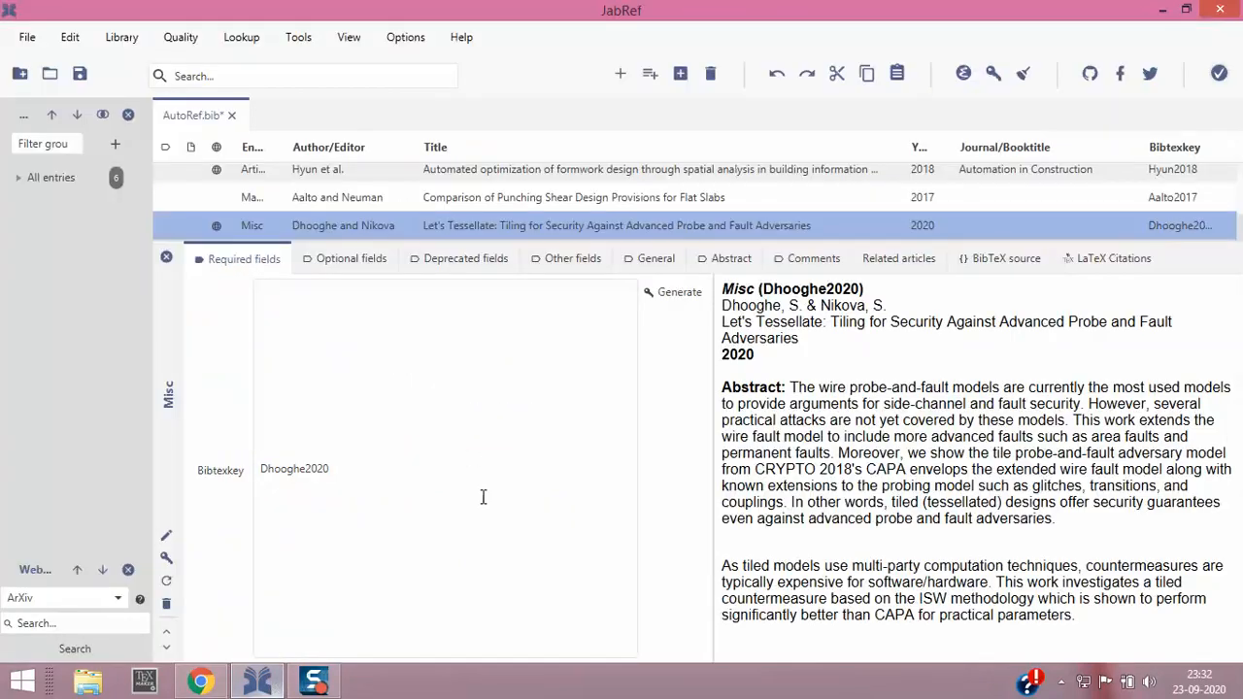
{"action": "left_click_drag", "start_coordinate": [724, 322], "coordinate": [973, 321]}
Step: Close the Cryptology ePrint page in Chrome, return to JabRef, and close the new entry's editor
{"action": "left_click", "coordinate": [200, 682]}
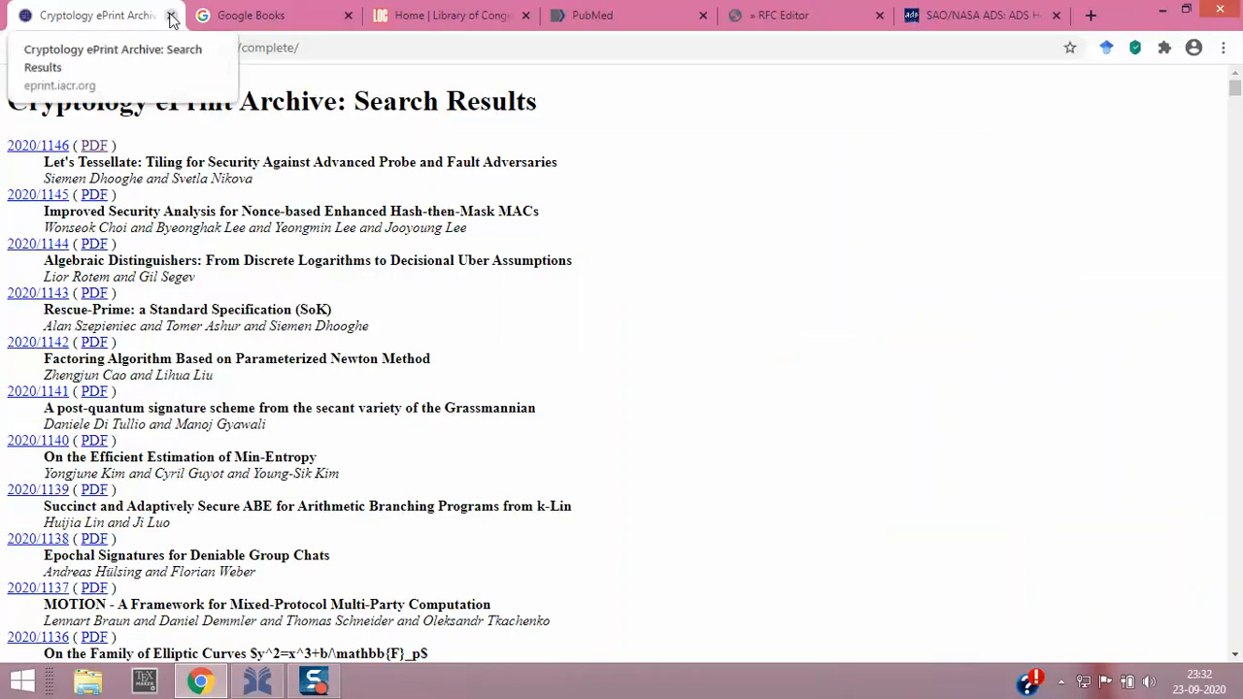
{"action": "key", "text": "ctrl+w"}
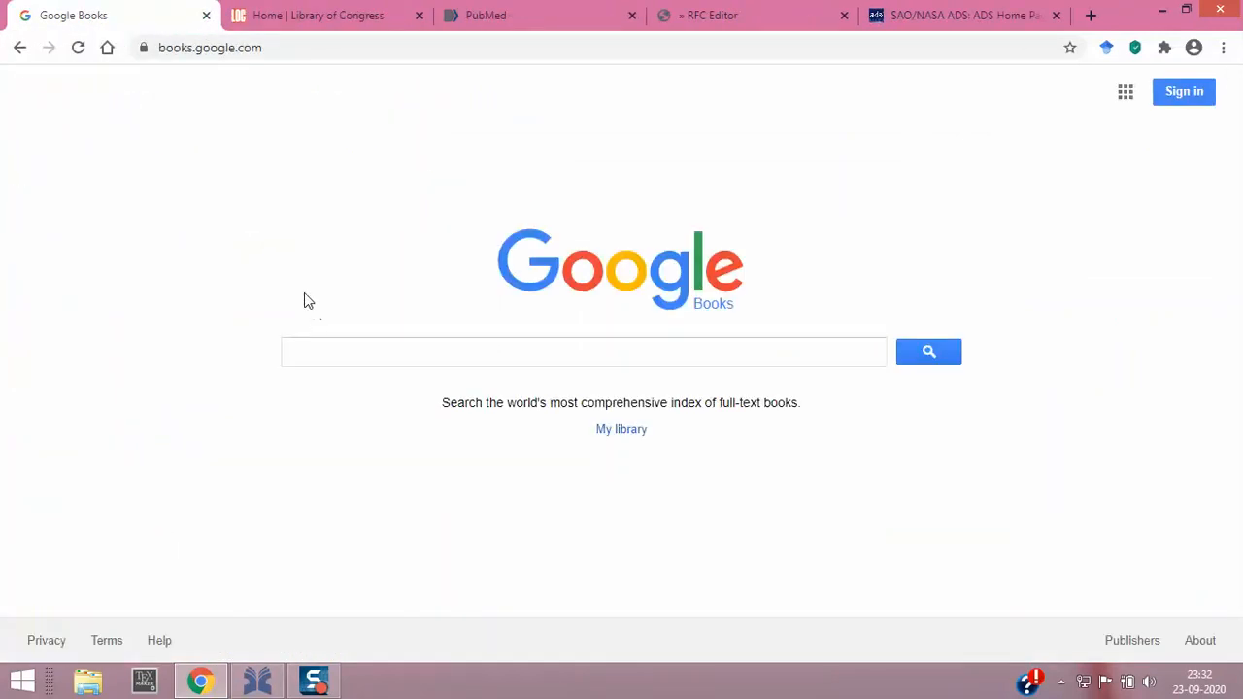
{"action": "left_click", "coordinate": [257, 682]}
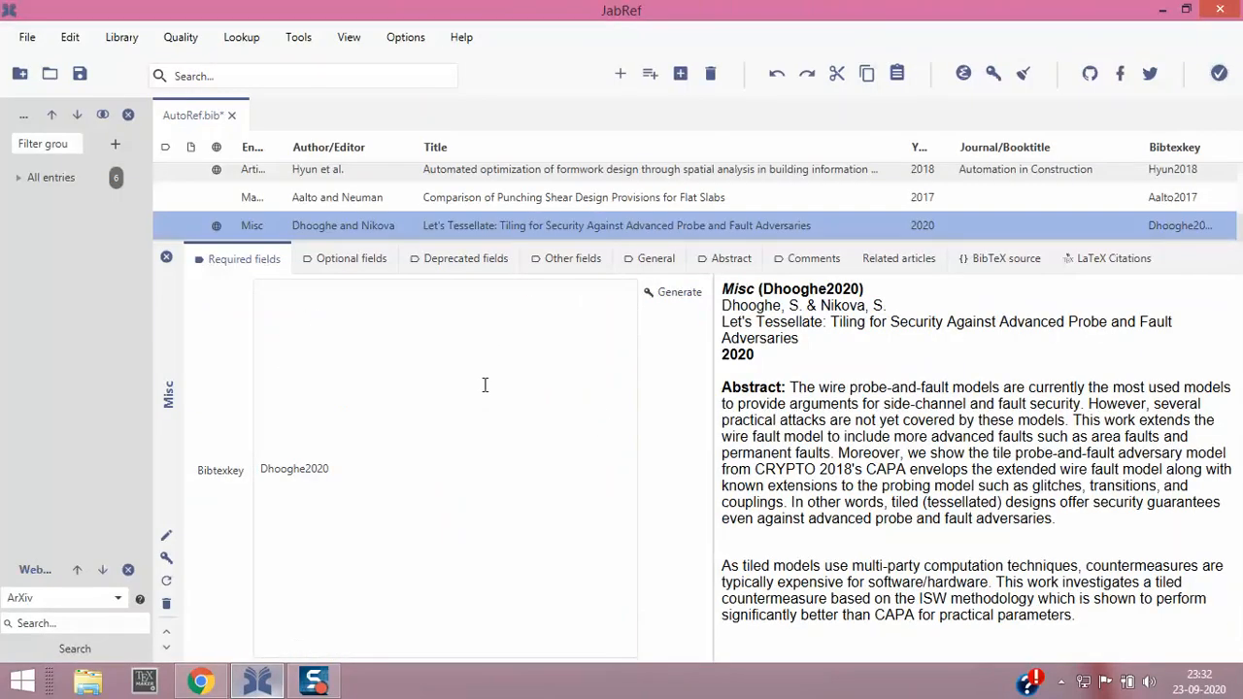
{"action": "left_click", "coordinate": [166, 257]}
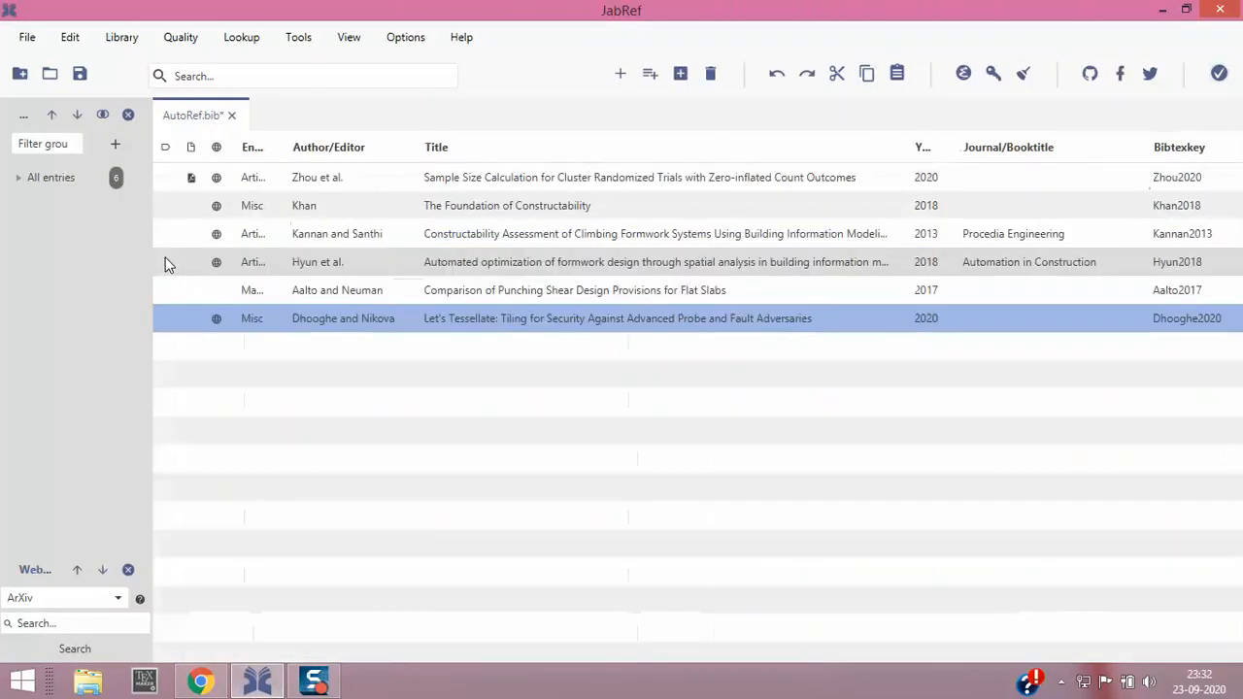
Step: Start another automatically generated entry and set its ID type to ISBN
{"action": "left_click", "coordinate": [653, 75]}
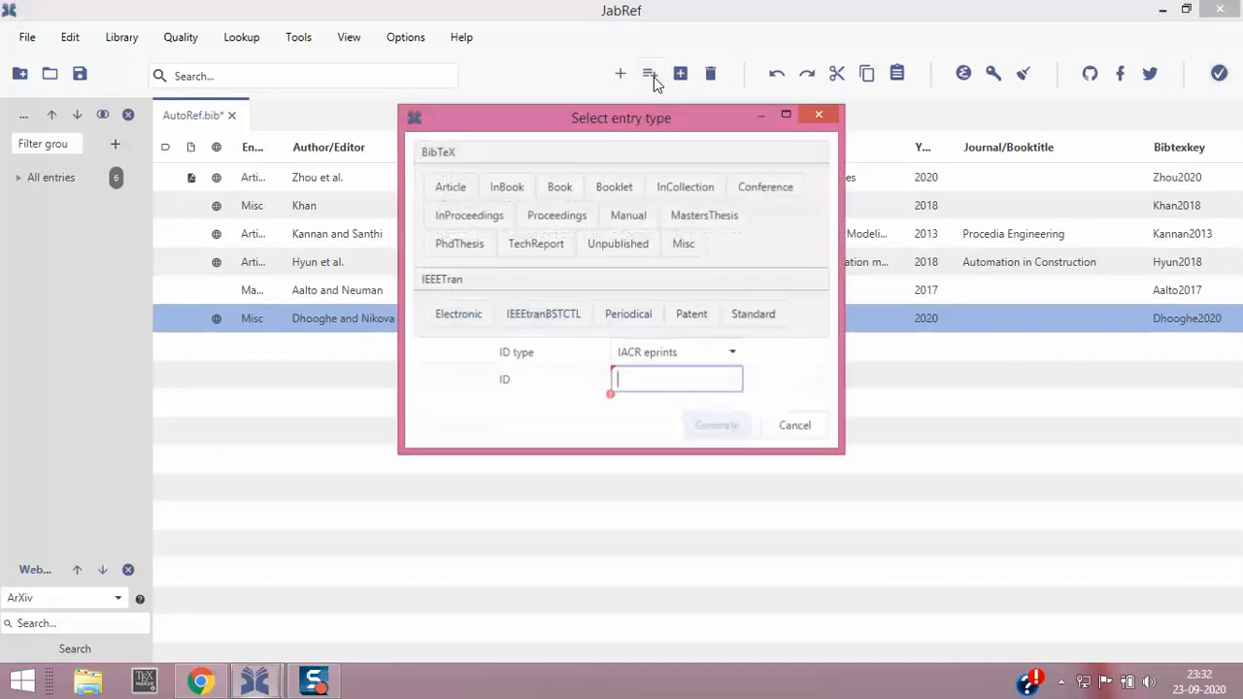
{"action": "left_click", "coordinate": [734, 355]}
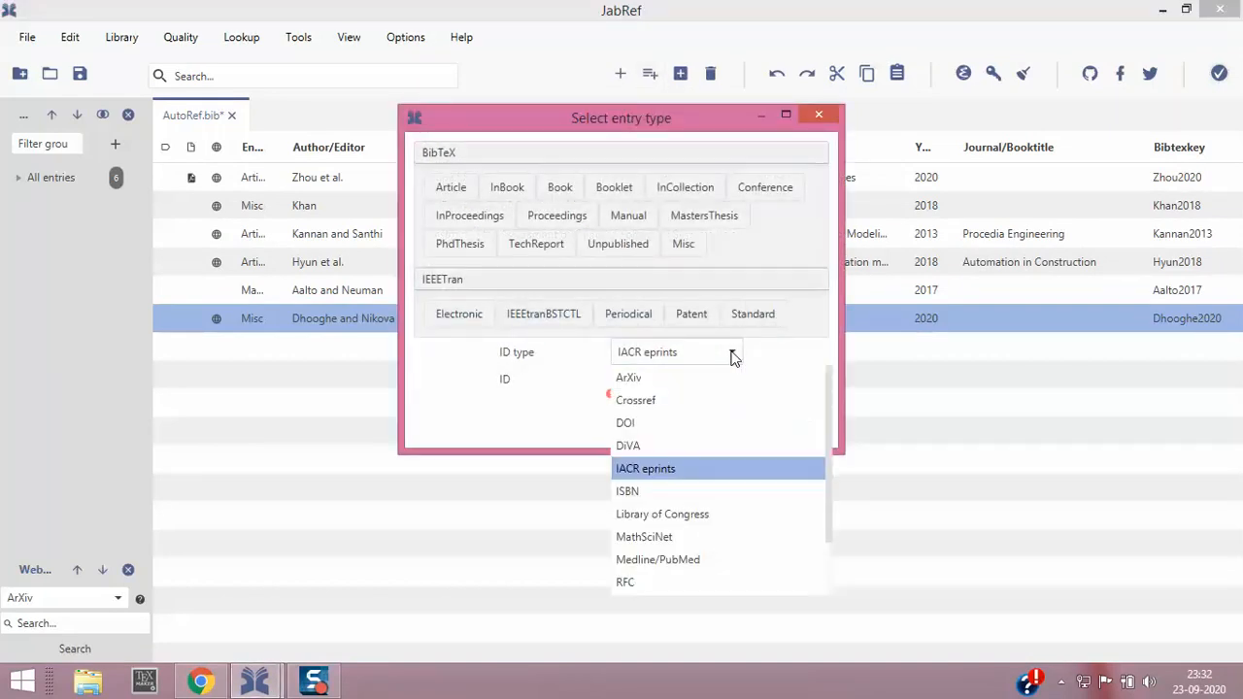
{"action": "left_click", "coordinate": [658, 500]}
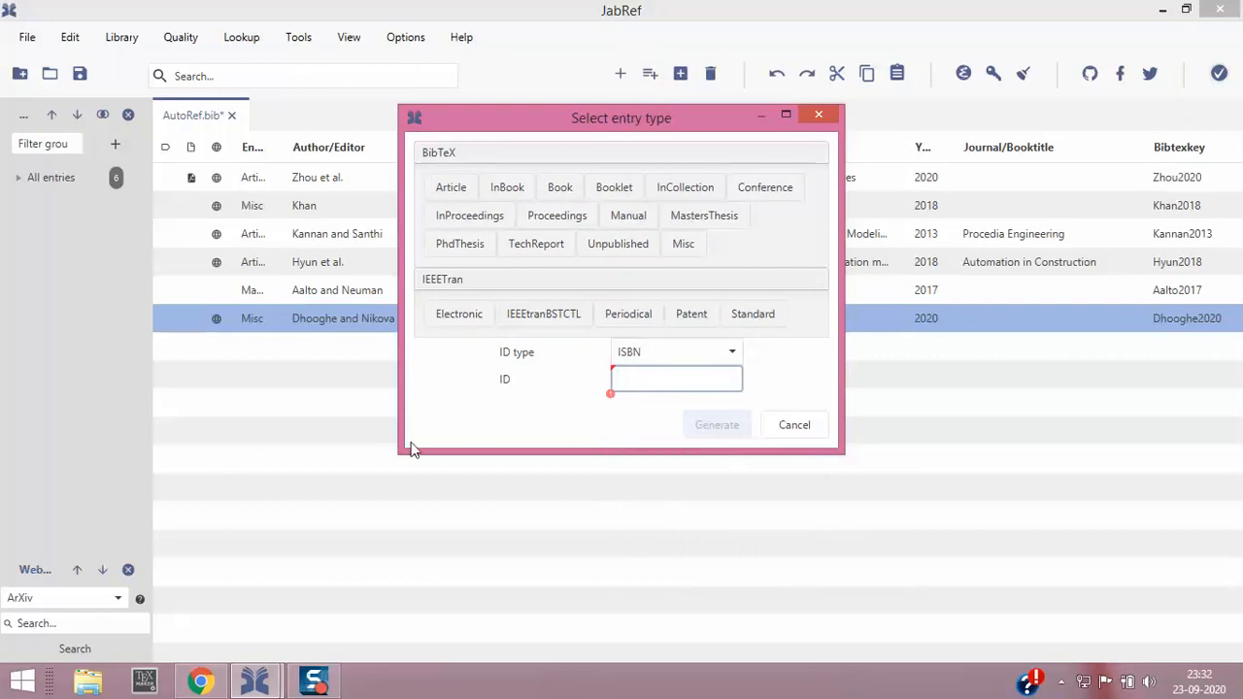
Step: Switch to Chrome, search Google for "isbn book", read the explanation of ISBN, and close the search page
{"action": "left_click", "coordinate": [199, 684]}
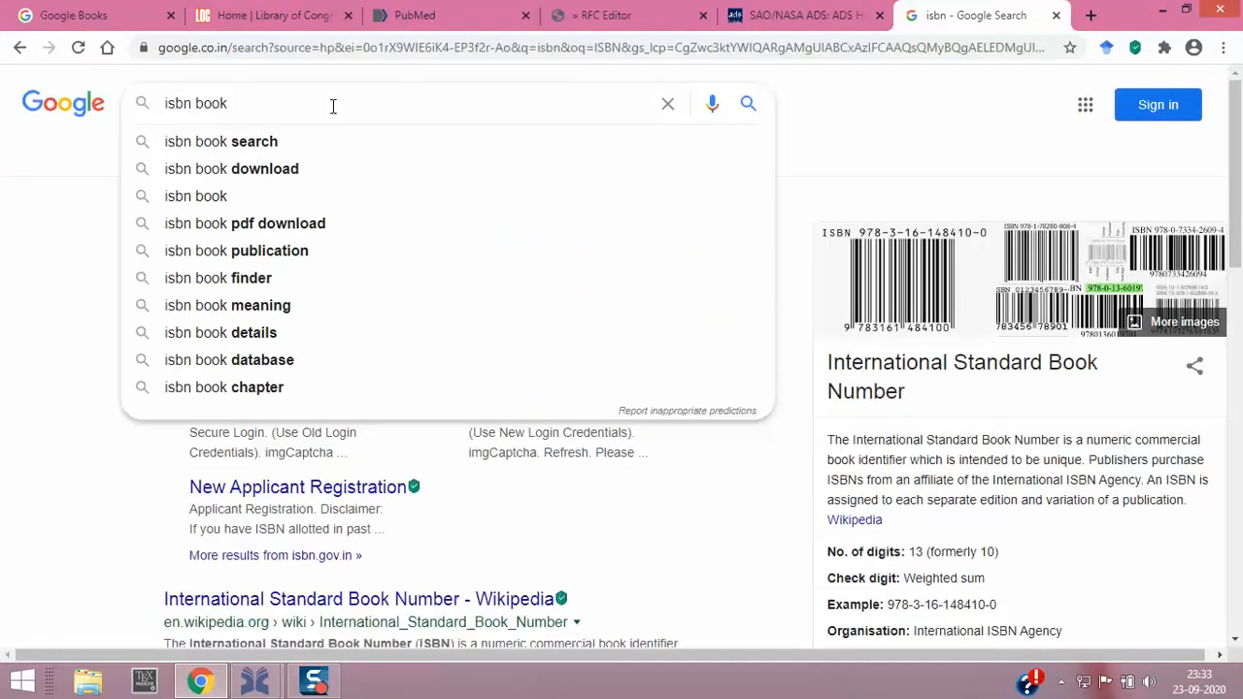
{"action": "key", "text": "Return"}
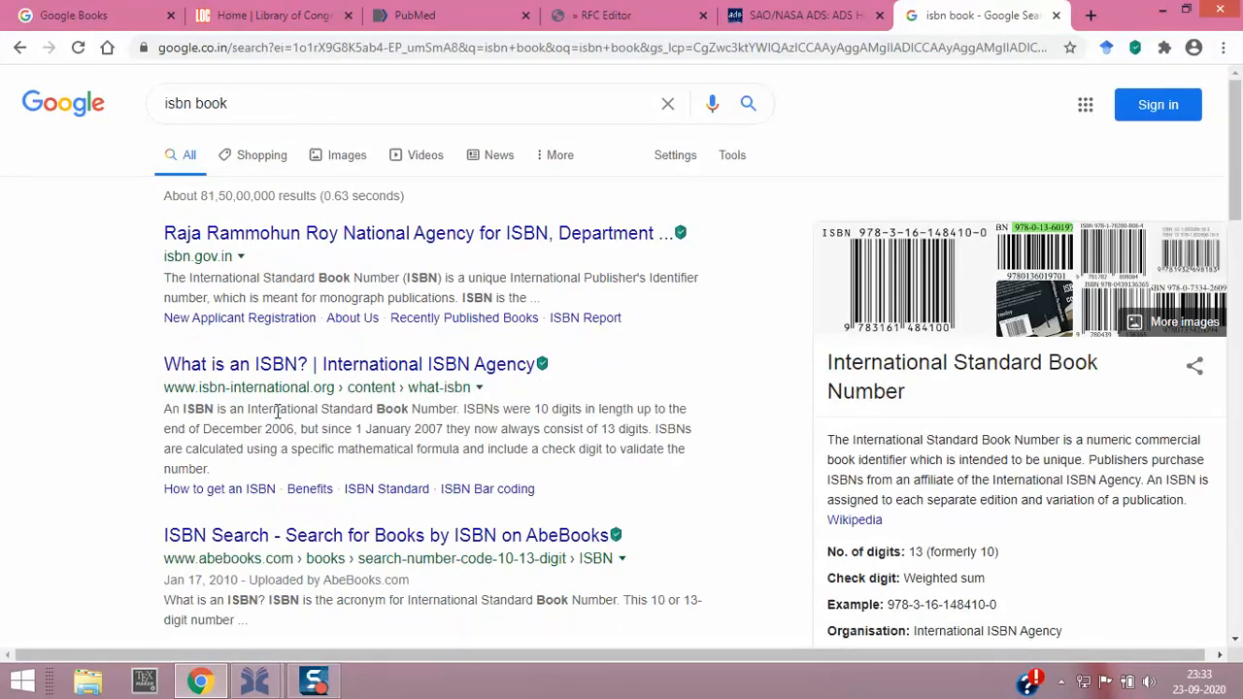
{"action": "left_click_drag", "start_coordinate": [325, 408], "coordinate": [476, 411]}
{"action": "left_click", "coordinate": [492, 412]}
{"action": "left_click", "coordinate": [1057, 15]}
Step: Search Google Books for "steel structure book"
{"action": "left_click", "coordinate": [304, 352]}
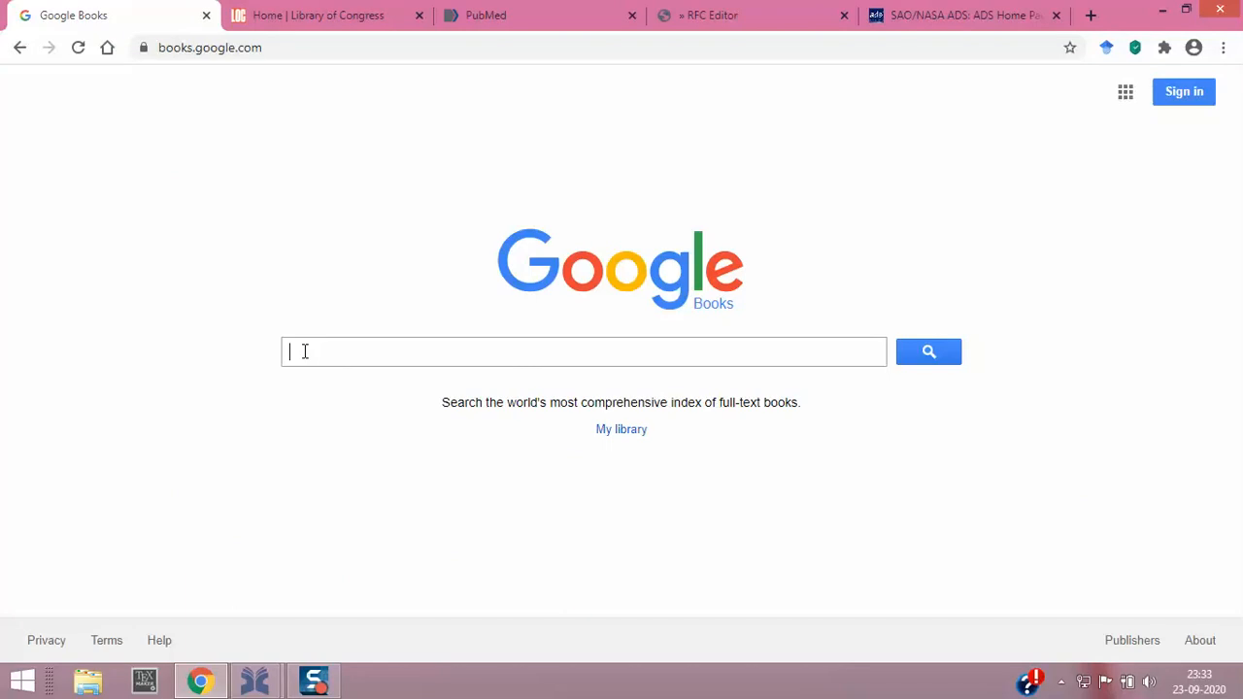
{"action": "type", "text": "eel S"}
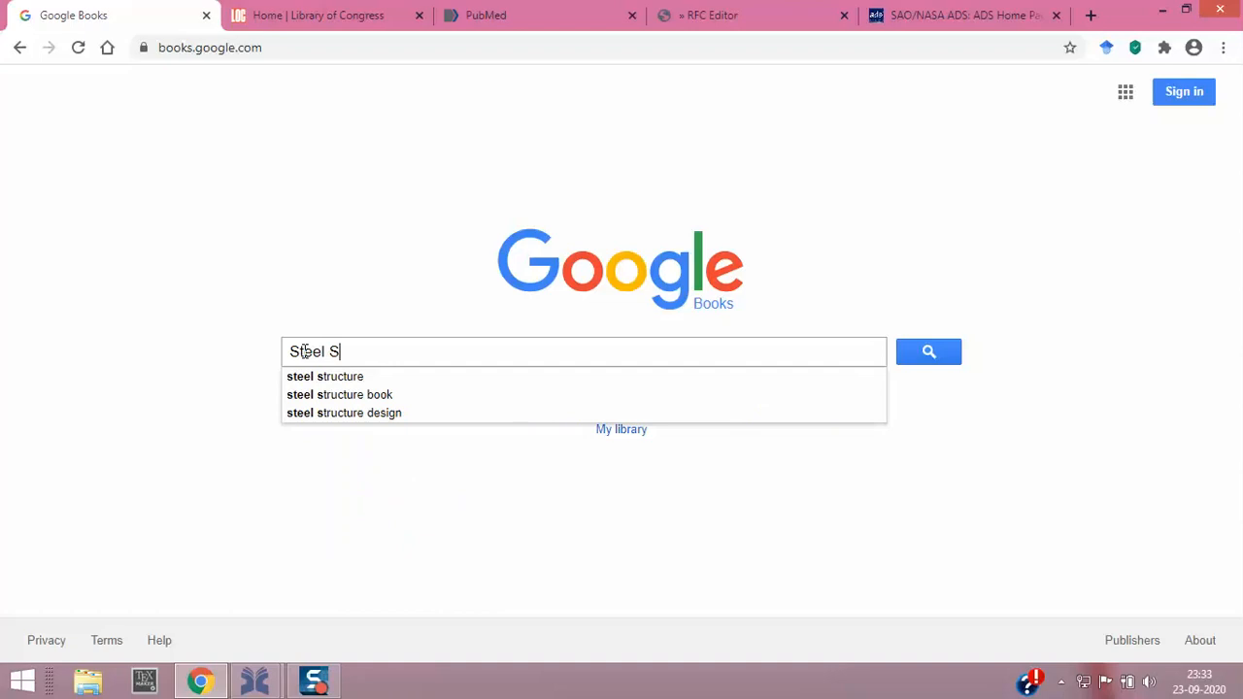
{"action": "left_click", "coordinate": [340, 395]}
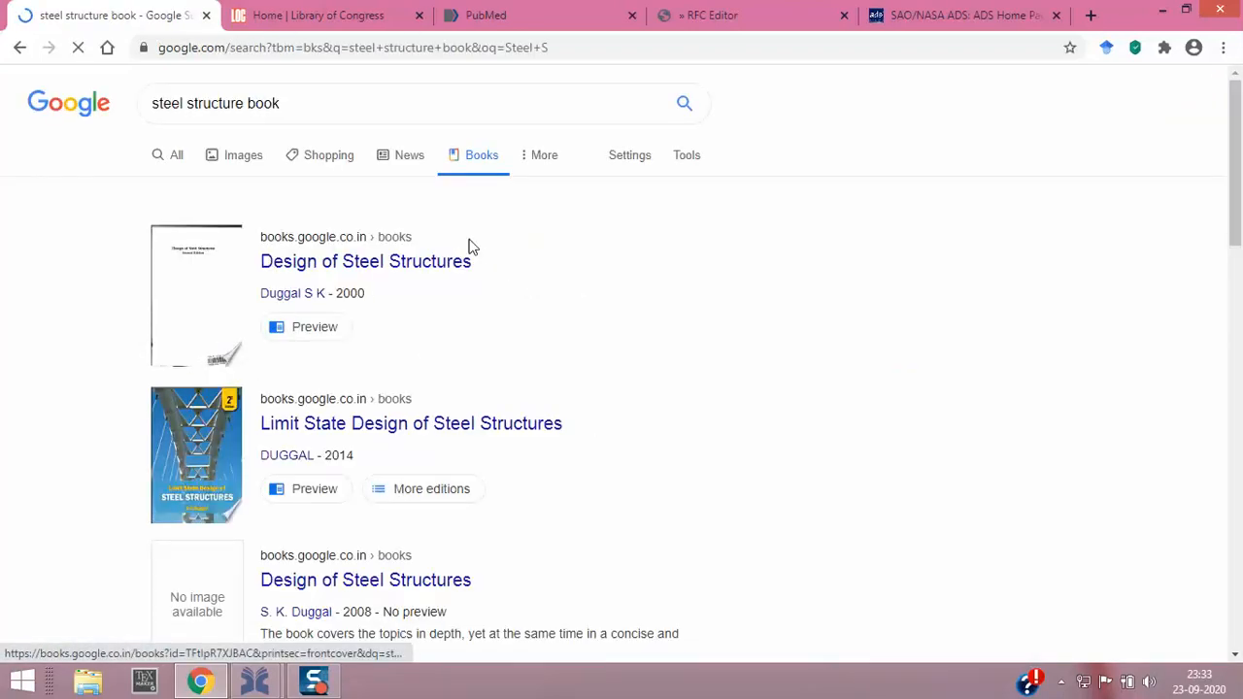
Step: Open the book "Limit State Design of Steel Structures" from the results and close its page preview to reach the details page
{"action": "scroll", "coordinate": [532, 281], "scroll_direction": "down", "scroll_amount": 2}
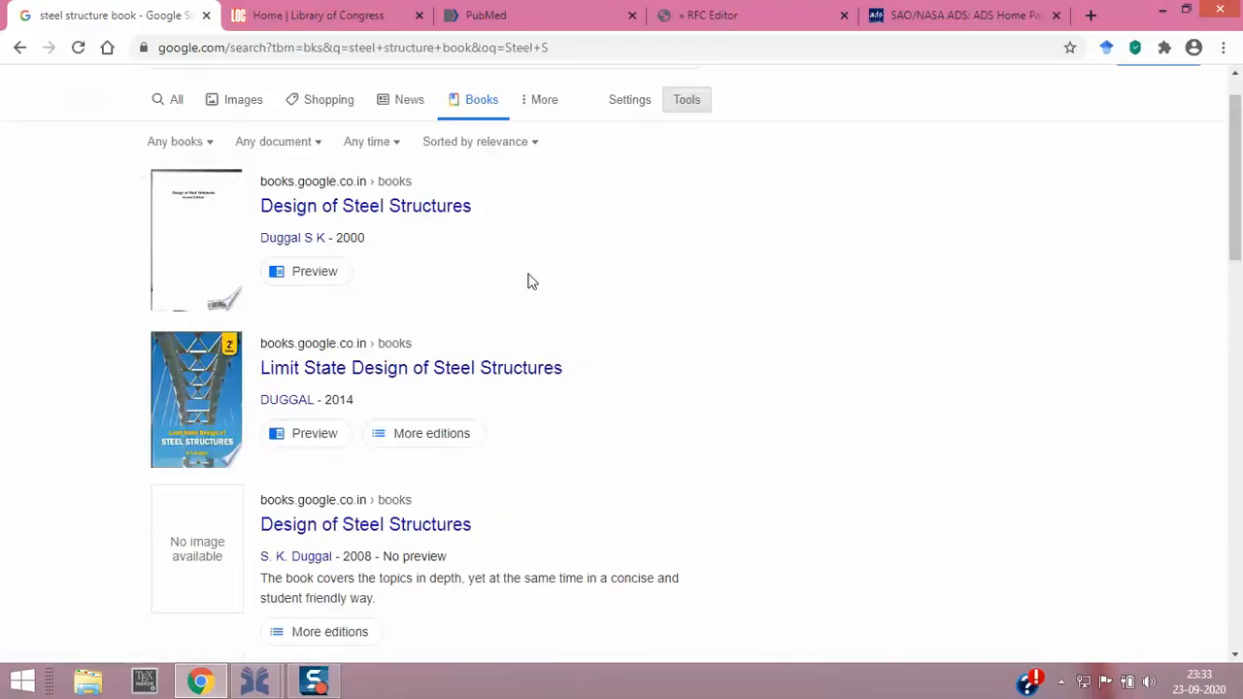
{"action": "scroll", "coordinate": [531, 281], "scroll_direction": "down", "scroll_amount": 3}
{"action": "scroll", "coordinate": [428, 291], "scroll_direction": "up", "scroll_amount": 1}
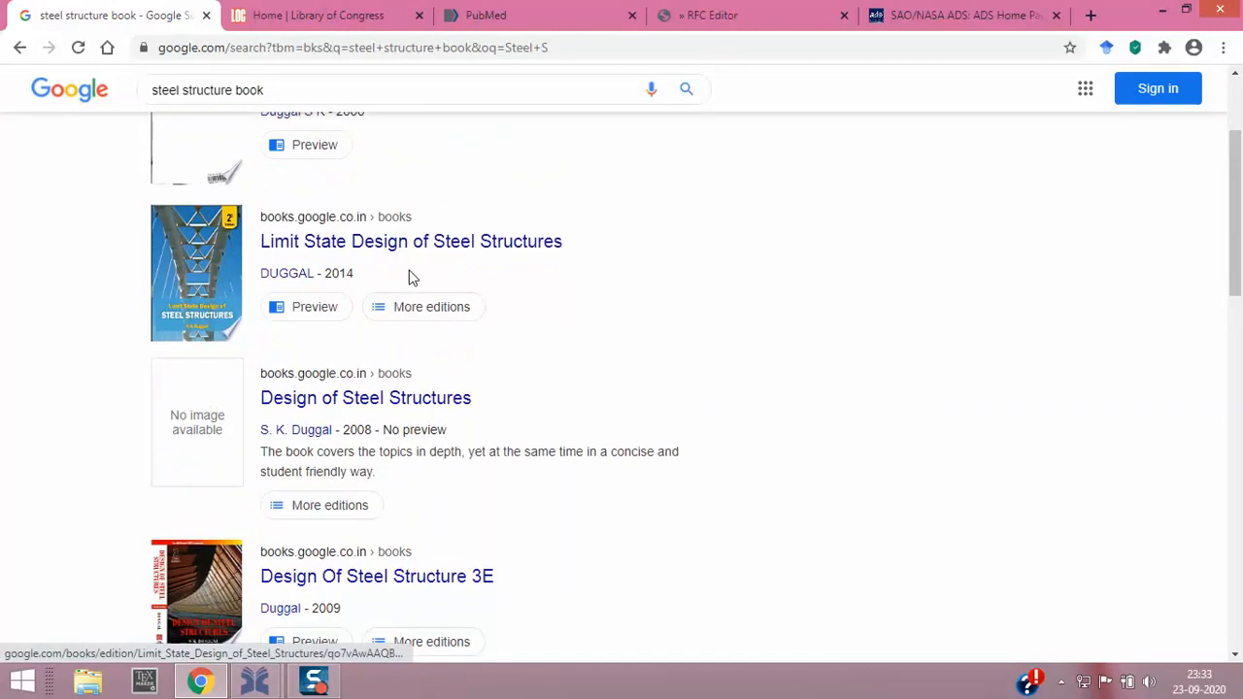
{"action": "left_click", "coordinate": [402, 245]}
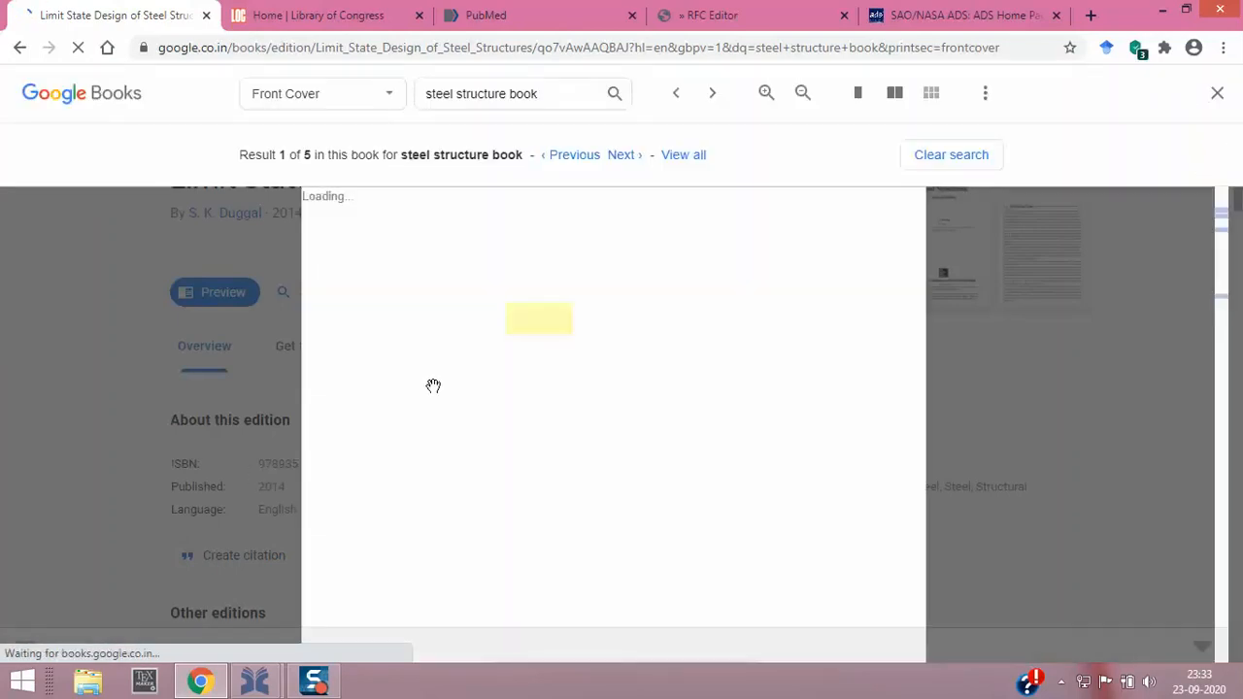
{"action": "left_click", "coordinate": [1216, 92]}
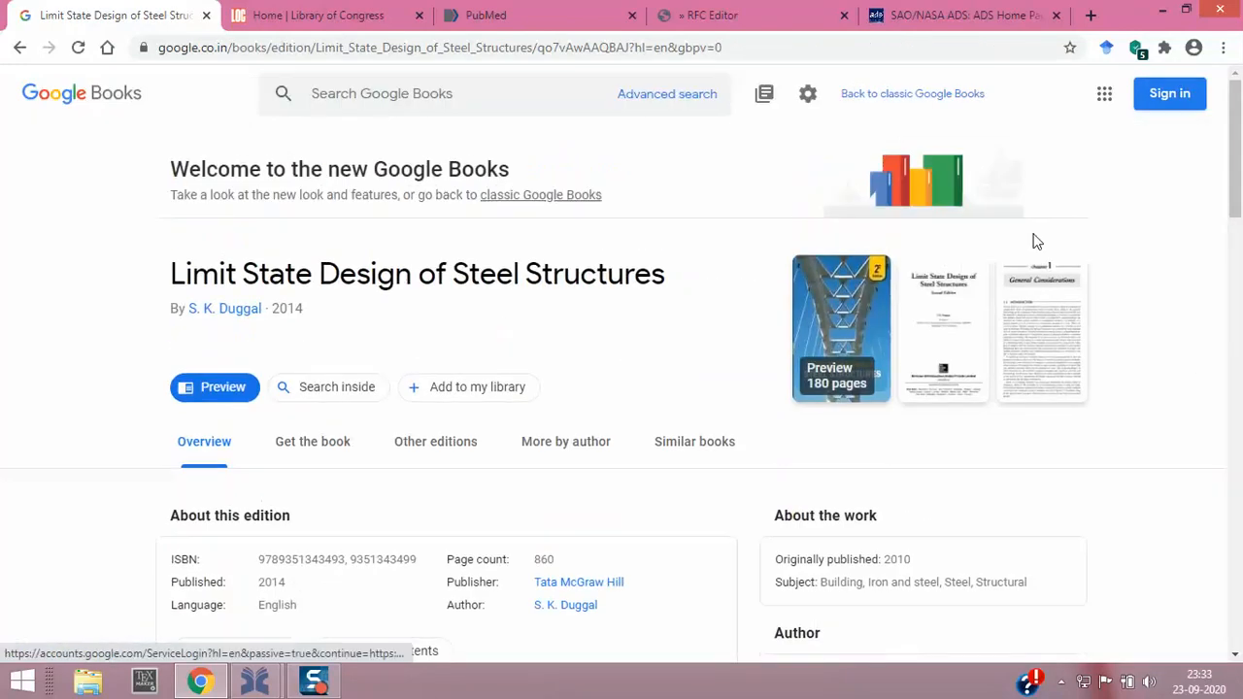
{"action": "scroll", "coordinate": [410, 537], "scroll_direction": "down", "scroll_amount": 1}
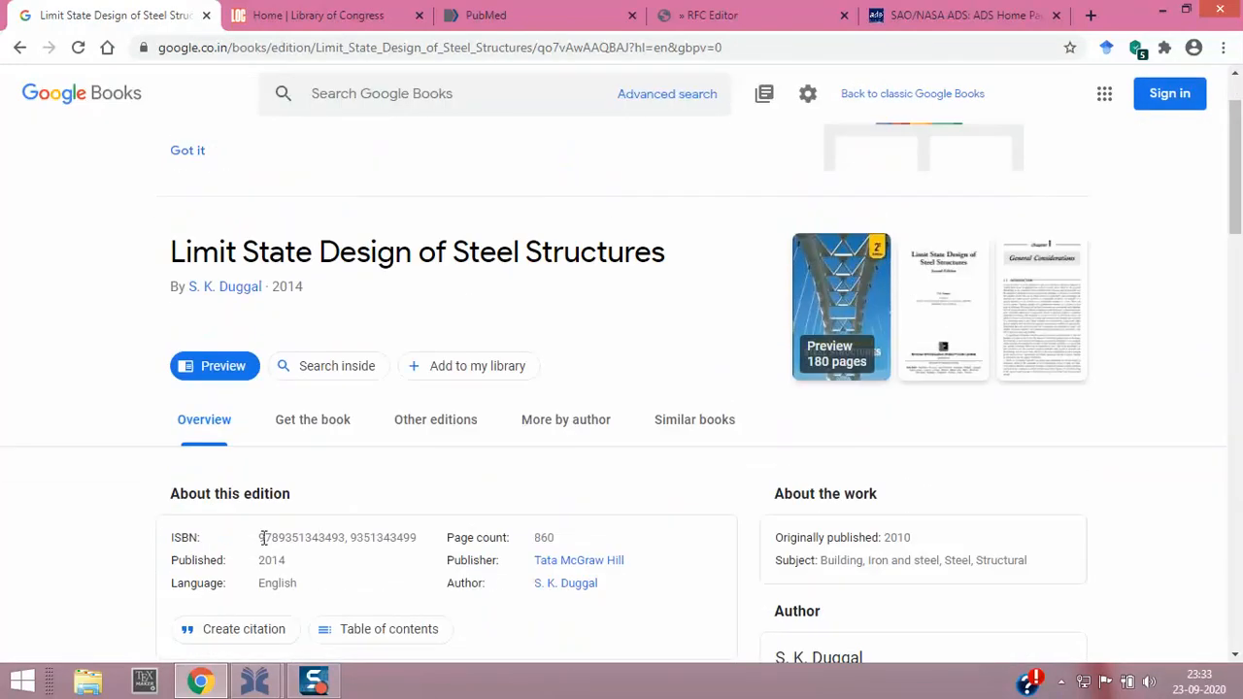
{"action": "left_click_drag", "start_coordinate": [260, 537], "coordinate": [342, 537]}
{"action": "key", "text": "ctrl+c"}
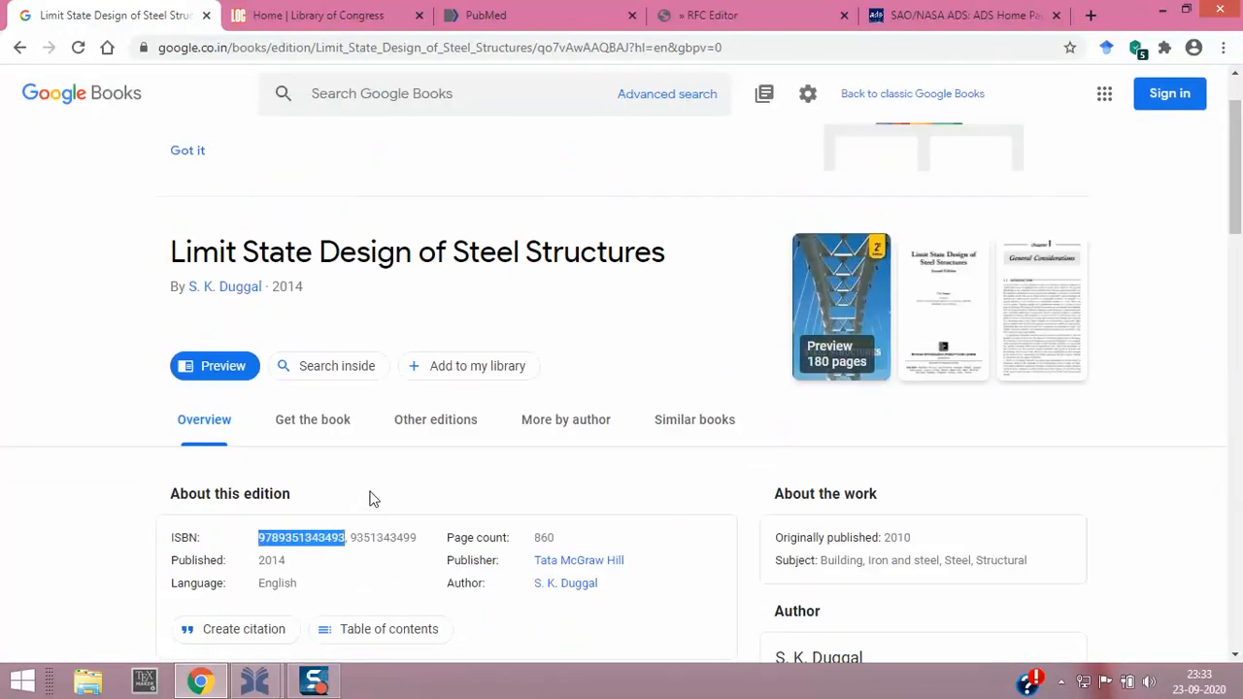
{"action": "left_click", "coordinate": [249, 685]}
{"action": "left_click", "coordinate": [334, 632]}
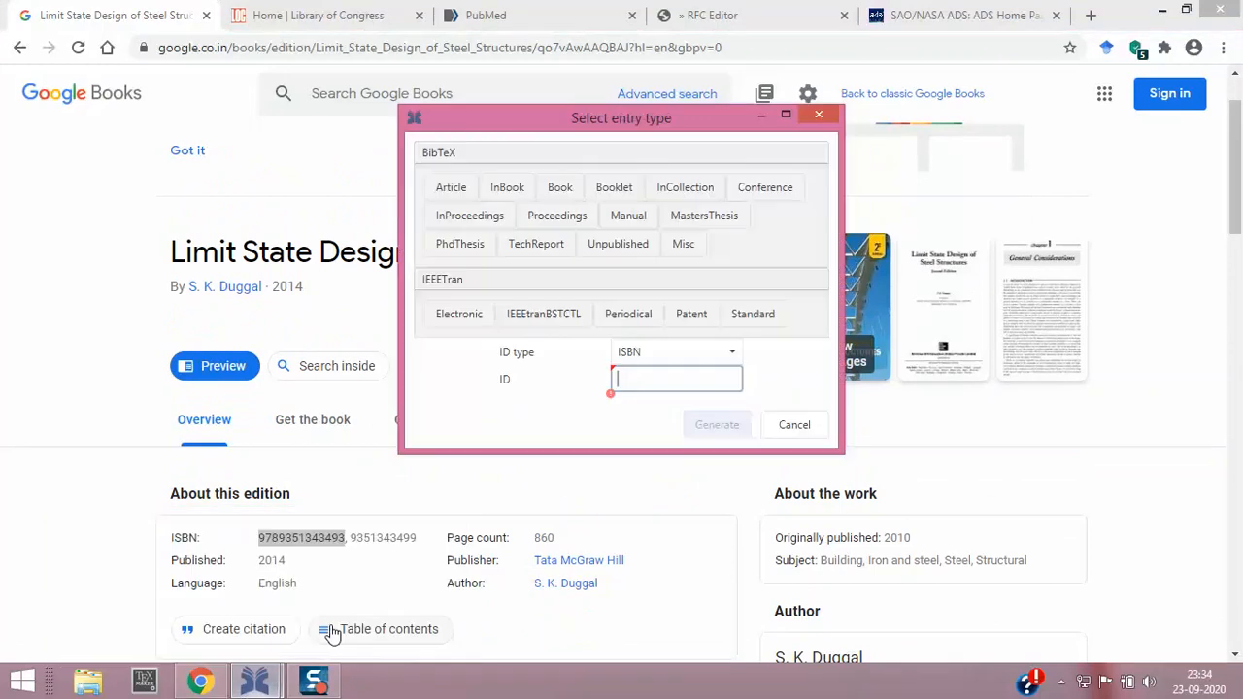
{"action": "key", "text": "ctrl+v"}
{"action": "left_click", "coordinate": [699, 431]}
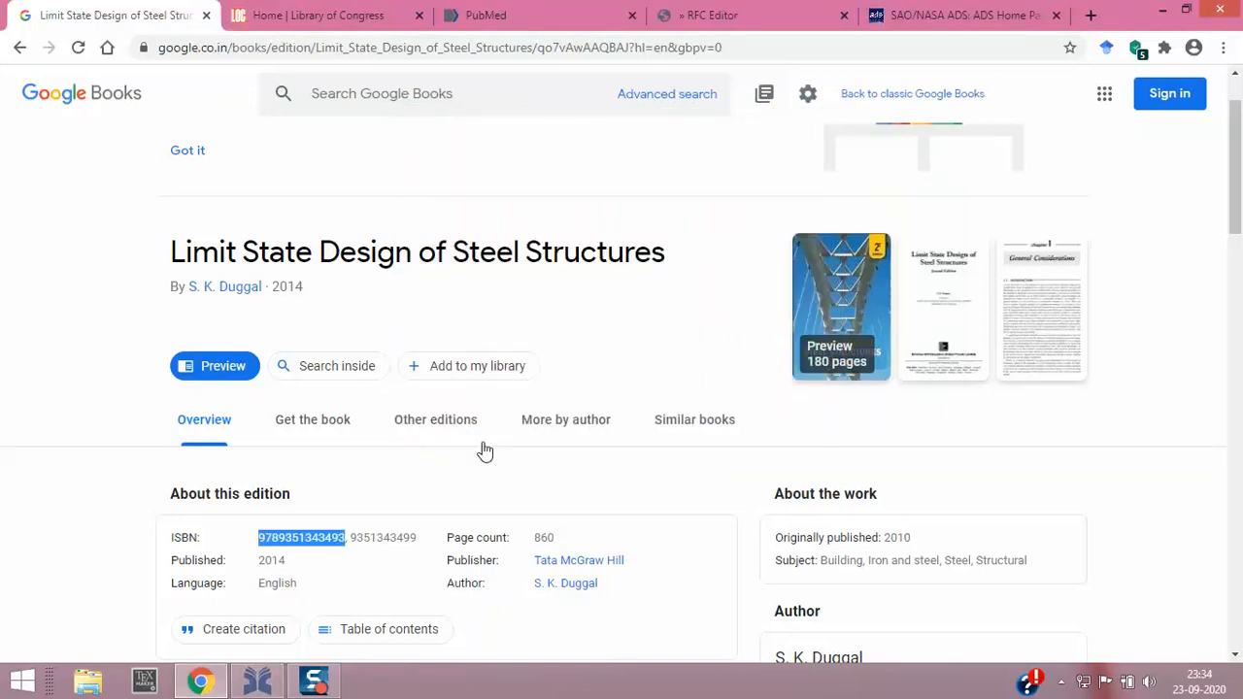
Step: Return to JabRef, examine the new book entry's BibTeX source, and close its editor
{"action": "left_click", "coordinate": [258, 681]}
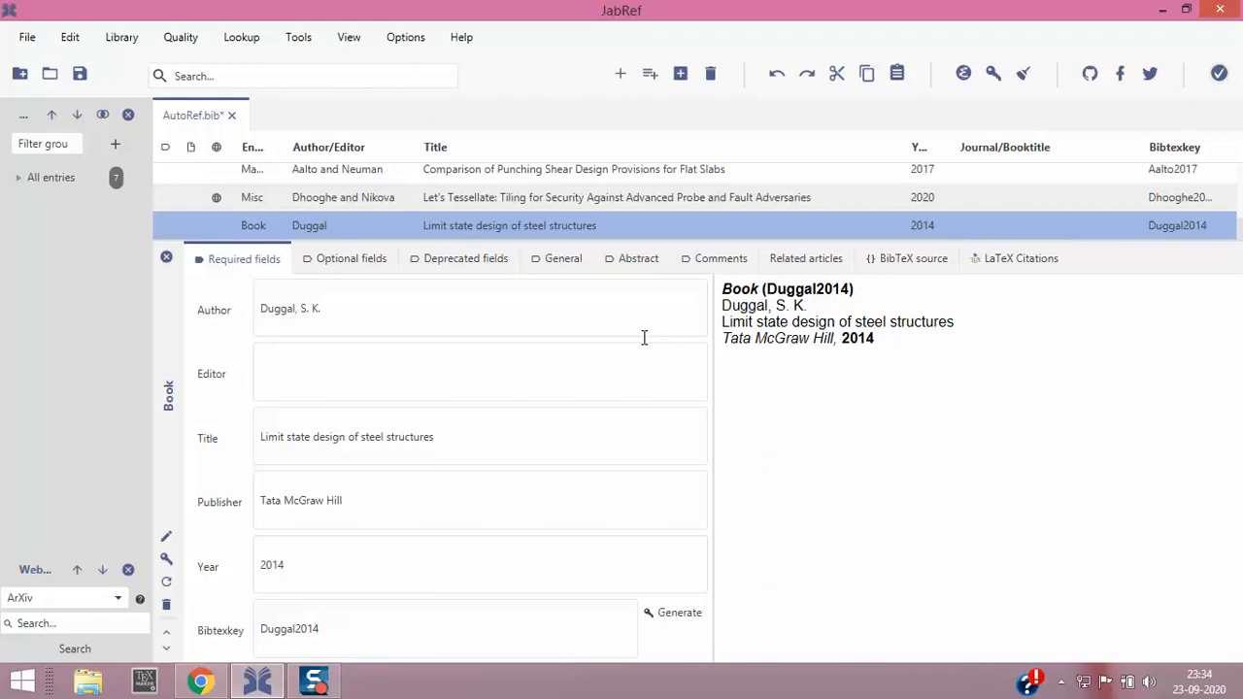
{"action": "left_click", "coordinate": [911, 261]}
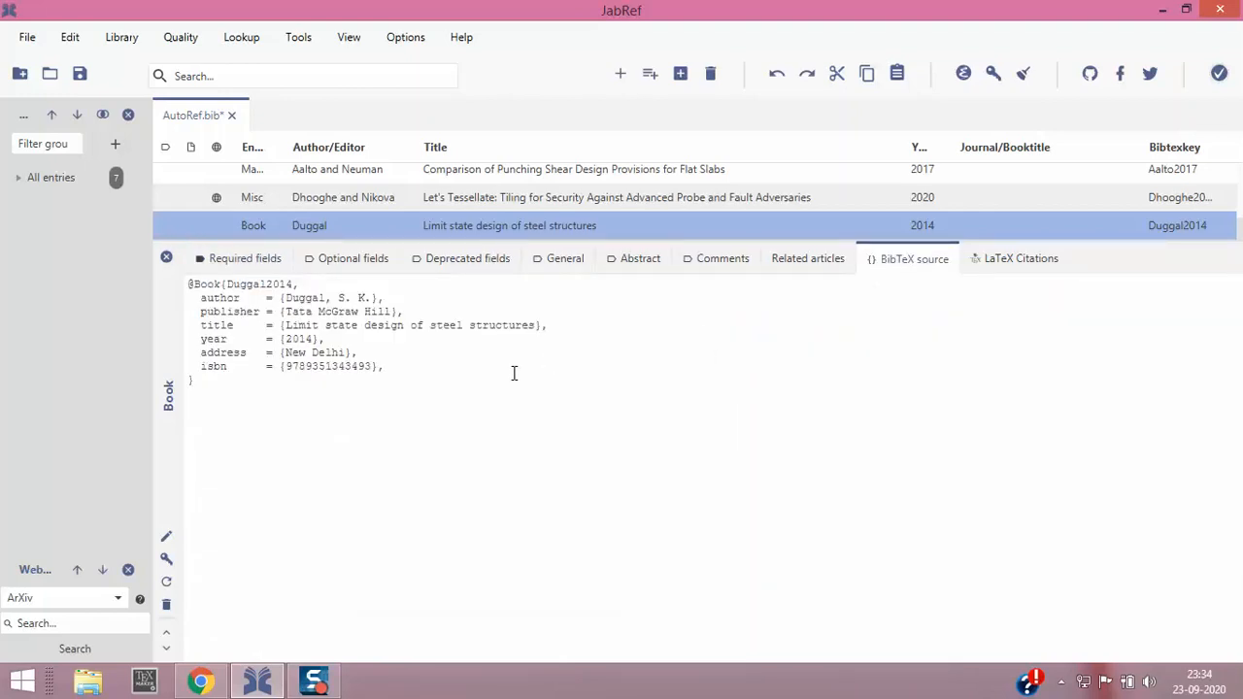
{"action": "left_click", "coordinate": [166, 257]}
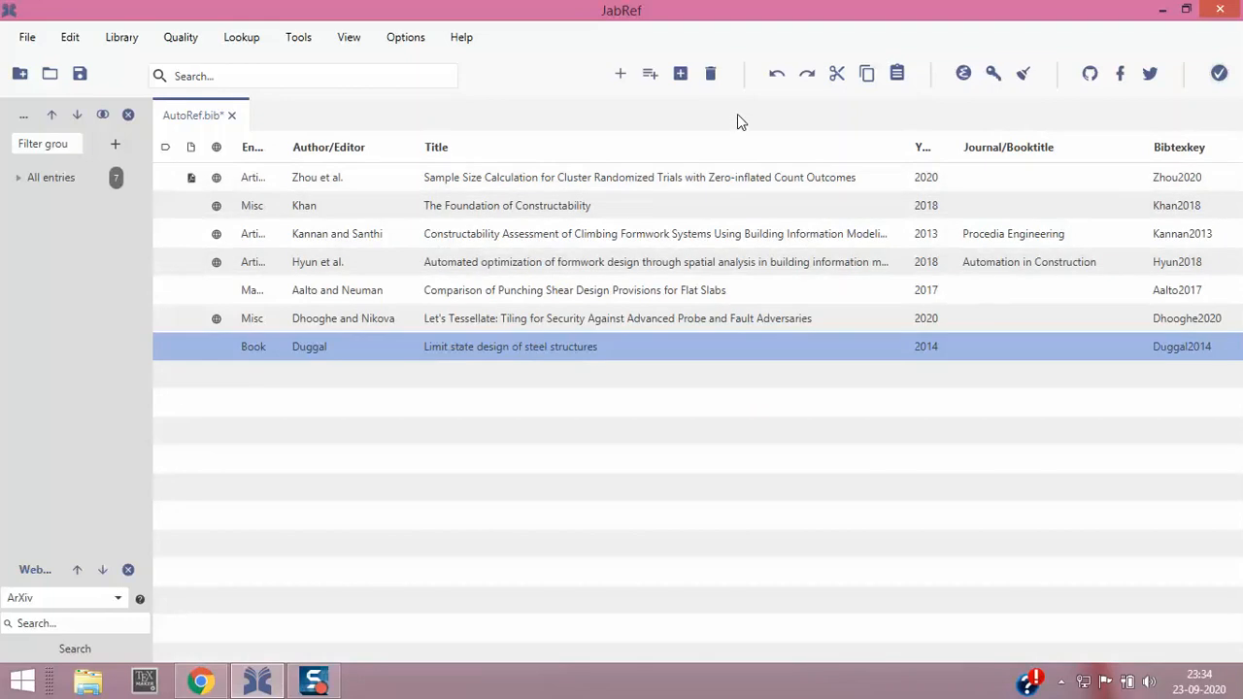
Step: Start another automatically generated entry and set its ID type to Library of Congress
{"action": "left_click", "coordinate": [653, 78]}
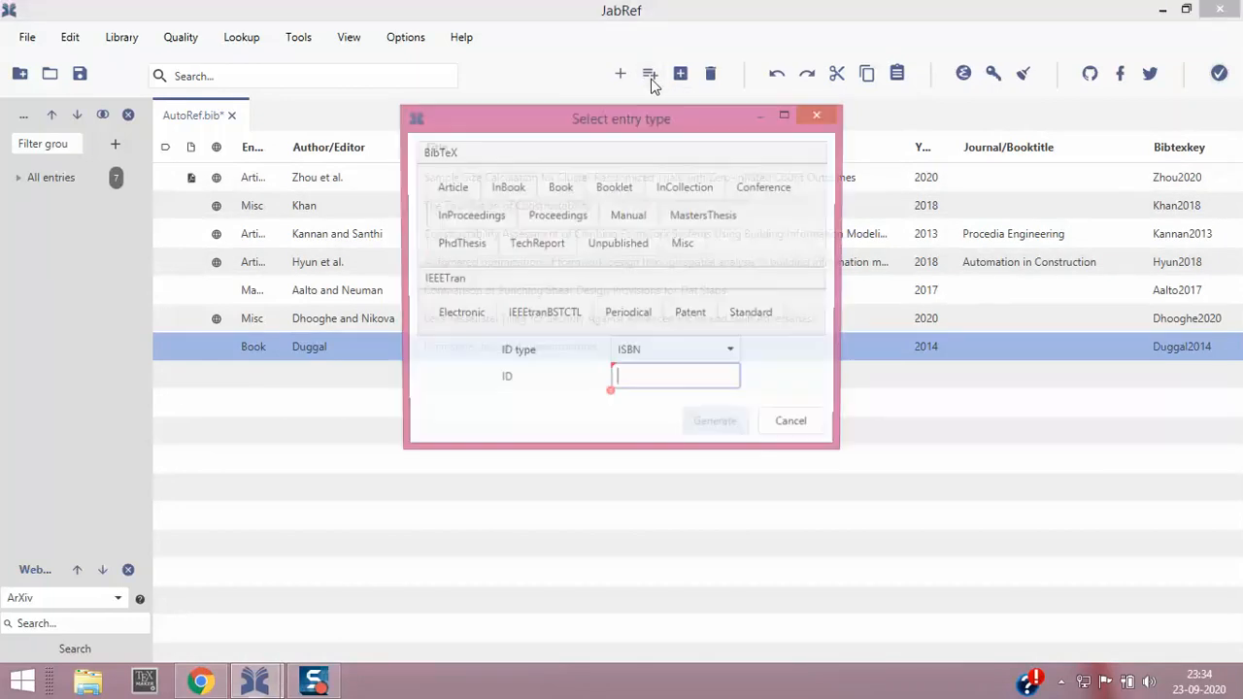
{"action": "left_click", "coordinate": [738, 357]}
{"action": "left_click", "coordinate": [722, 519]}
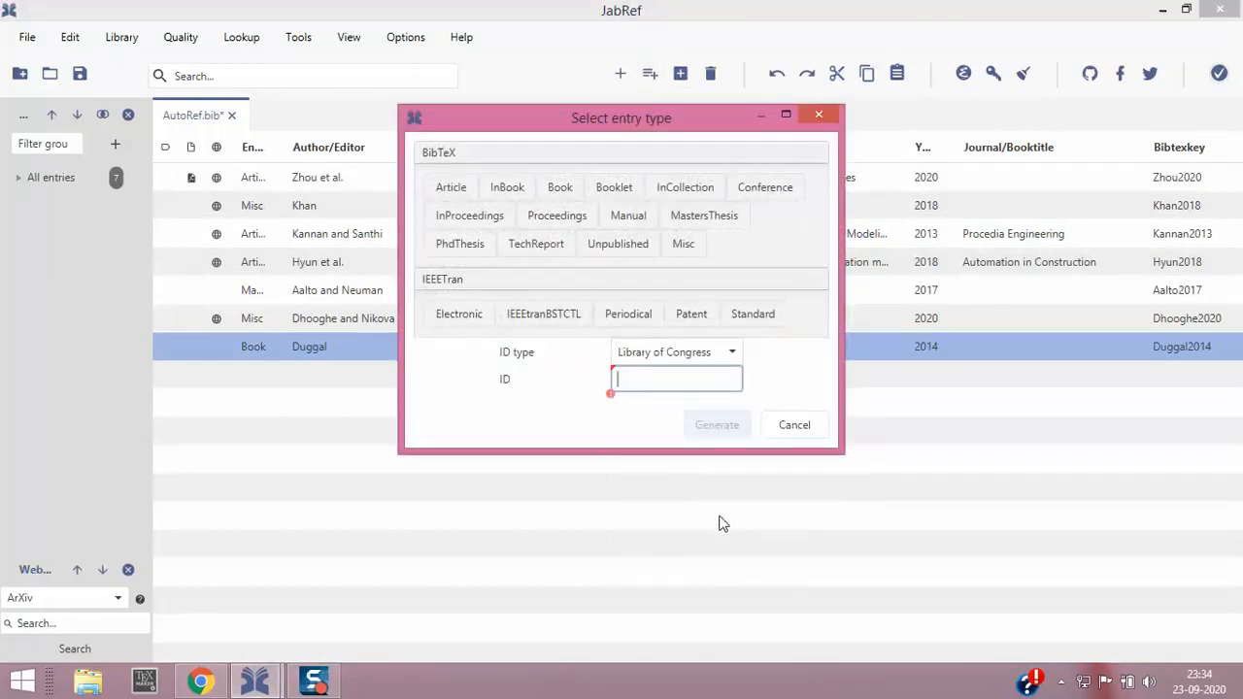
Step: Switch to Chrome, close the Google Books page, and search the Library of Congress site's Books/Printed Material for "Concrete"
{"action": "left_click", "coordinate": [200, 682]}
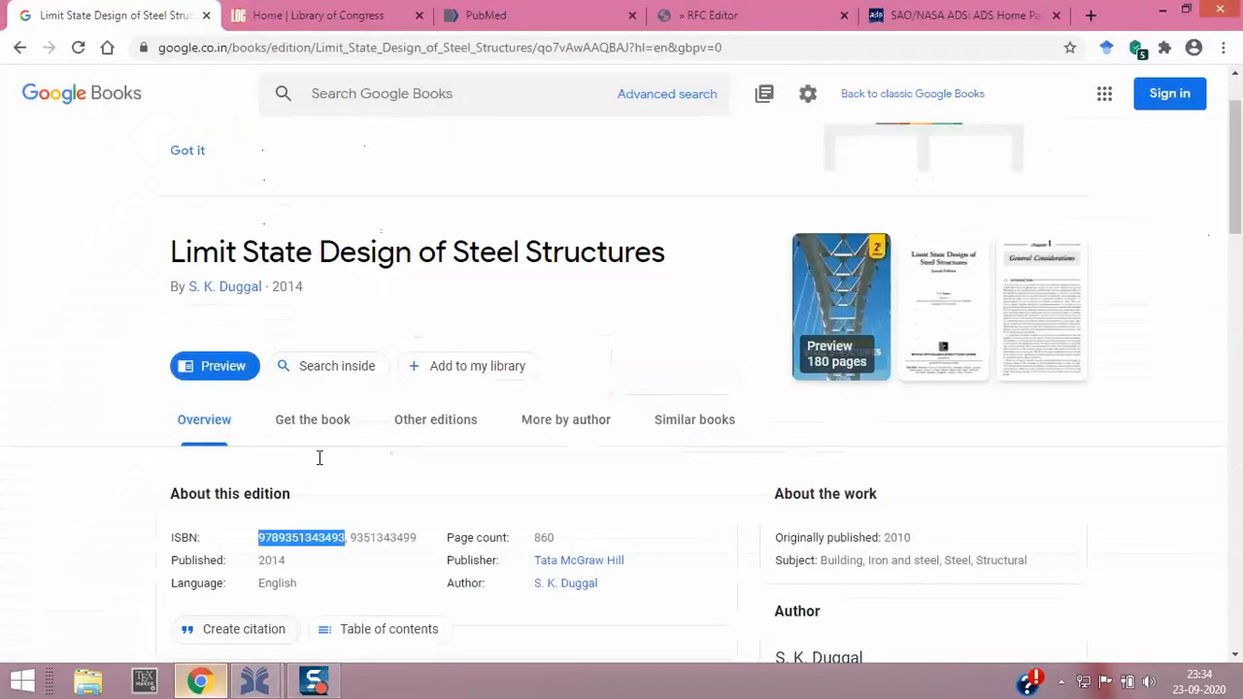
{"action": "left_click", "coordinate": [206, 15]}
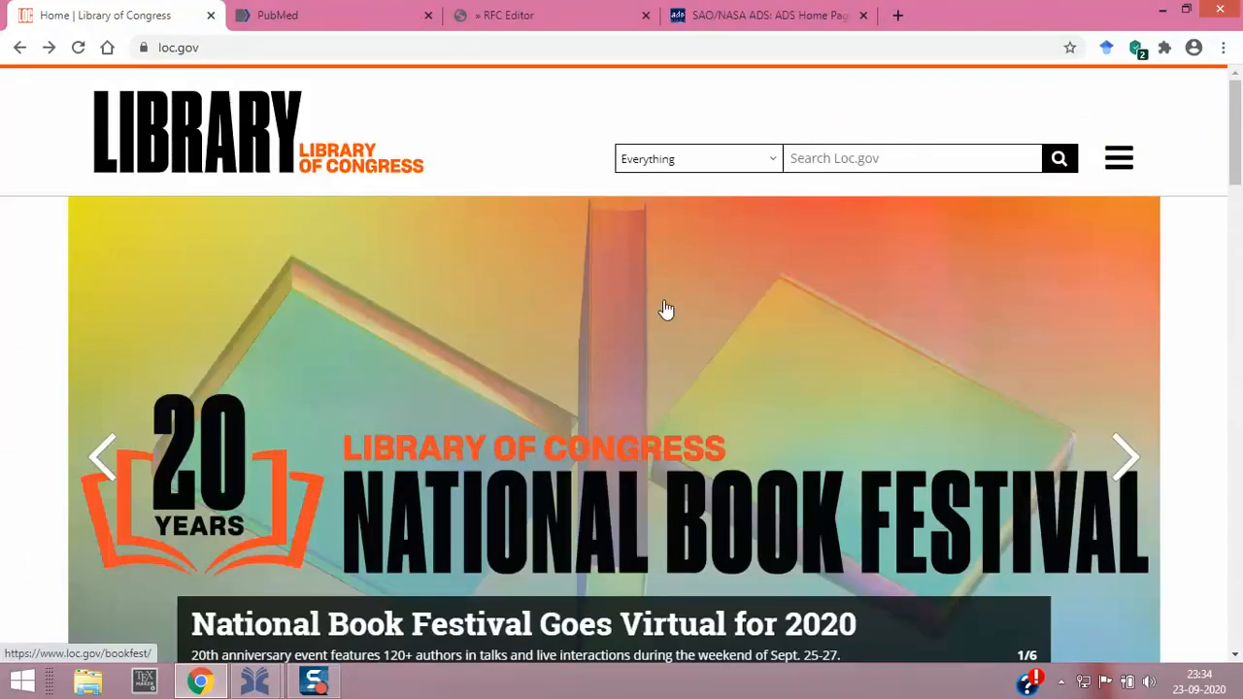
{"action": "left_click", "coordinate": [751, 159]}
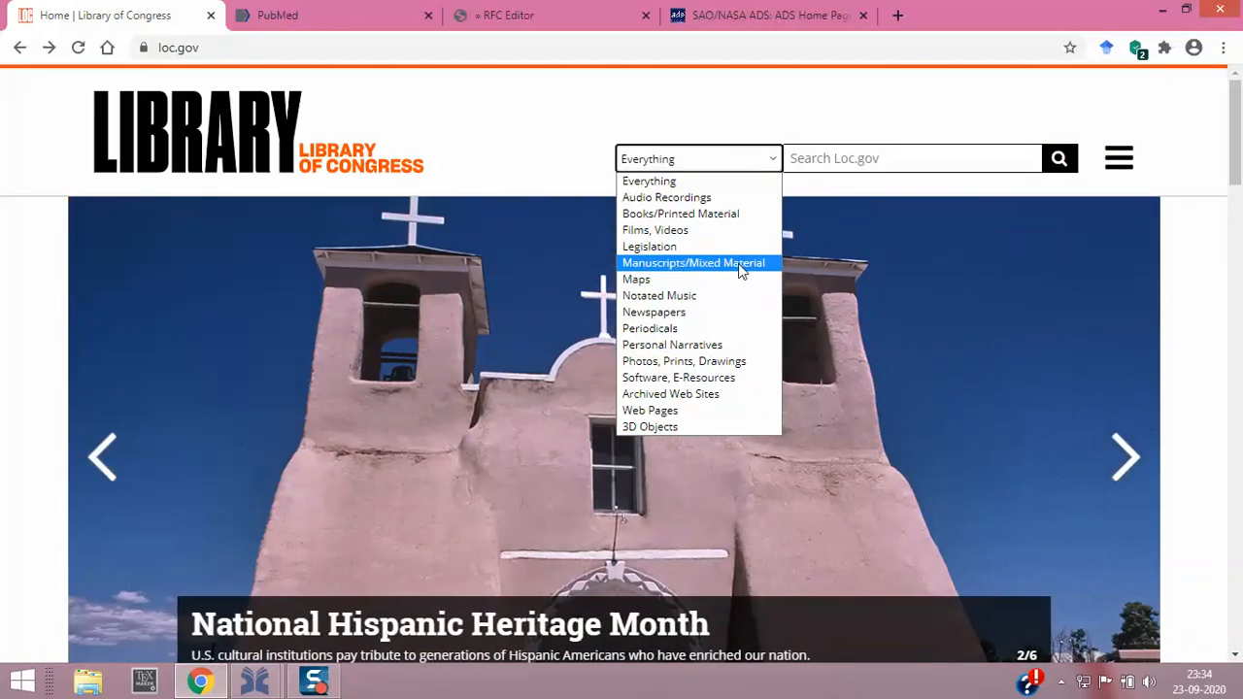
{"action": "left_click", "coordinate": [730, 213]}
{"action": "left_click", "coordinate": [829, 159]}
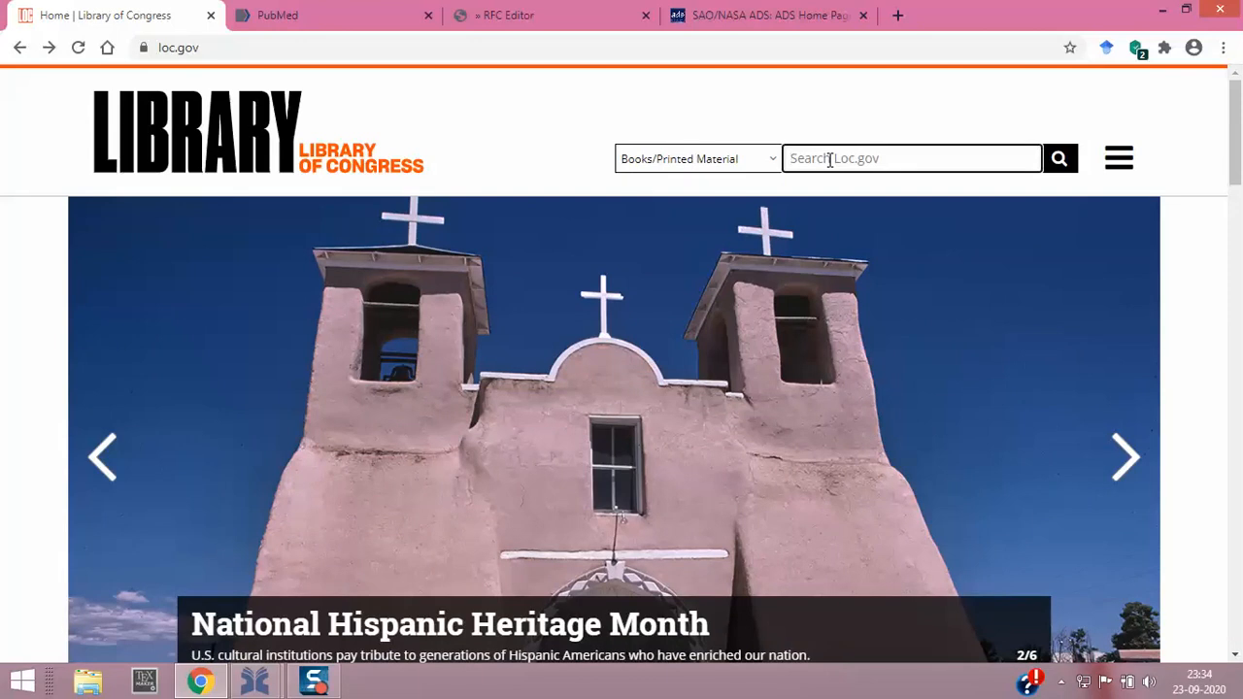
{"action": "type", "text": "Concrete"}
{"action": "left_click", "coordinate": [1051, 157]}
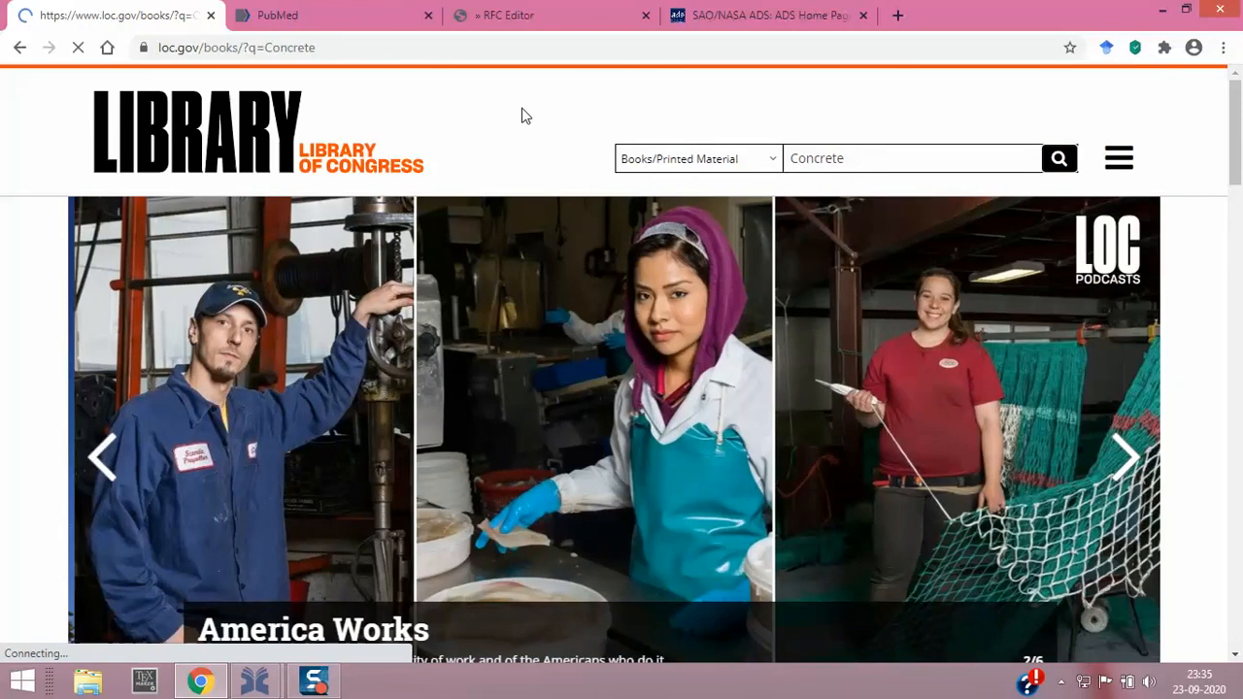
Step: Limit the Library of Congress search results to the date range 2000 to 2099
{"action": "scroll", "coordinate": [539, 127], "scroll_direction": "down", "scroll_amount": 1}
{"action": "scroll", "coordinate": [540, 135], "scroll_direction": "down", "scroll_amount": 2}
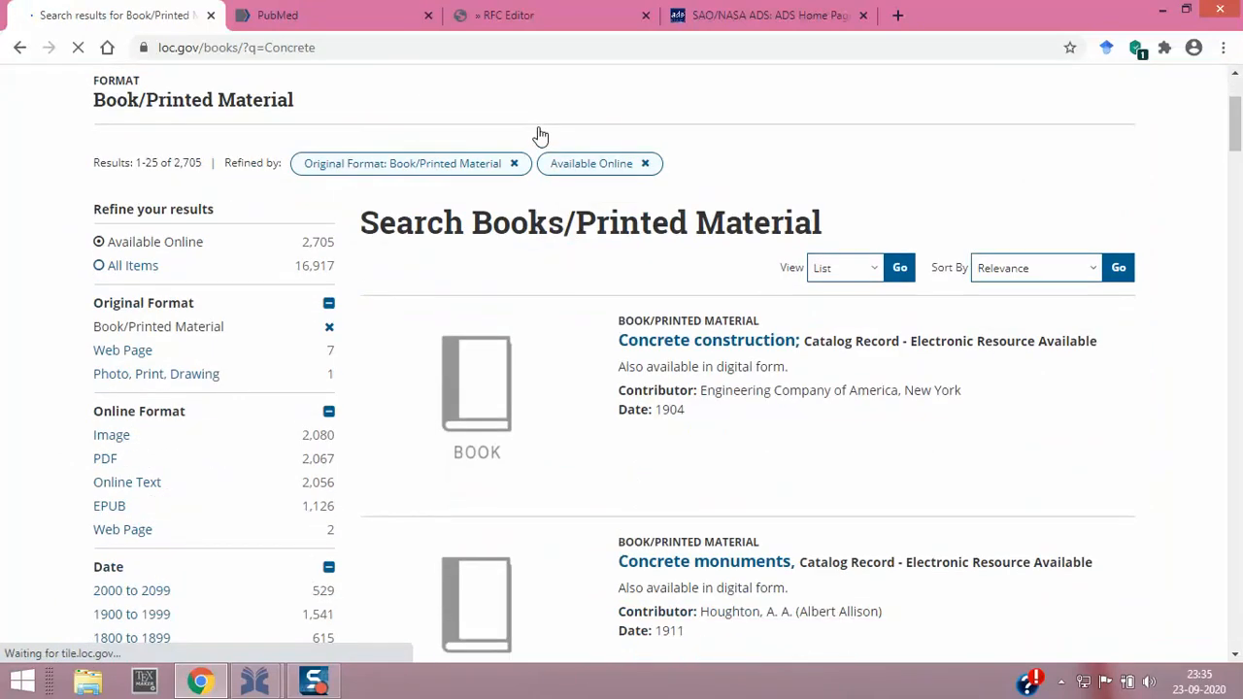
{"action": "scroll", "coordinate": [596, 321], "scroll_direction": "down", "scroll_amount": 2}
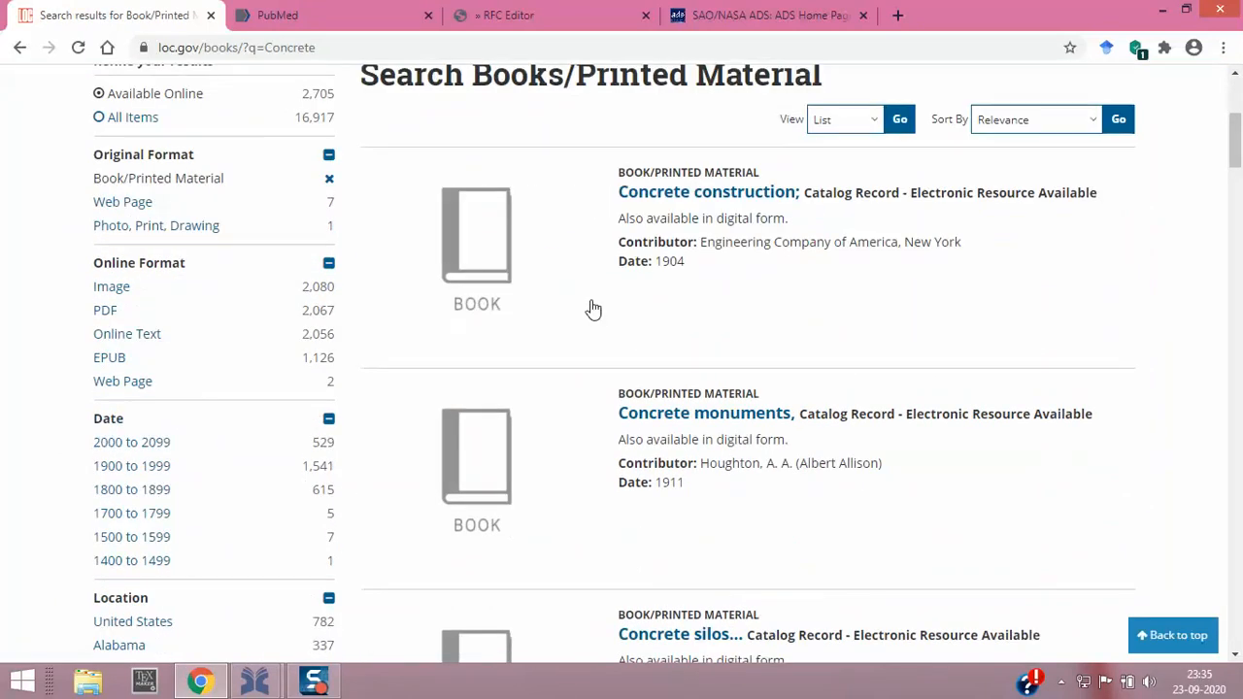
{"action": "scroll", "coordinate": [596, 300], "scroll_direction": "down", "scroll_amount": 2}
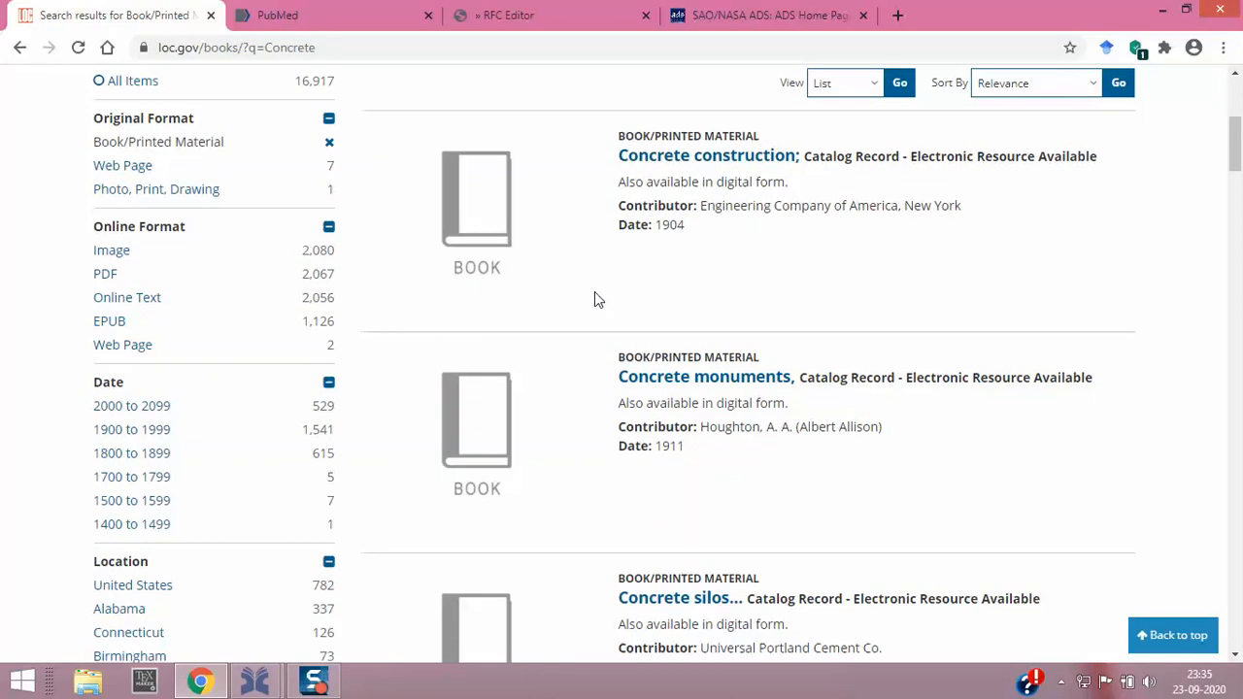
{"action": "scroll", "coordinate": [596, 299], "scroll_direction": "up", "scroll_amount": 2}
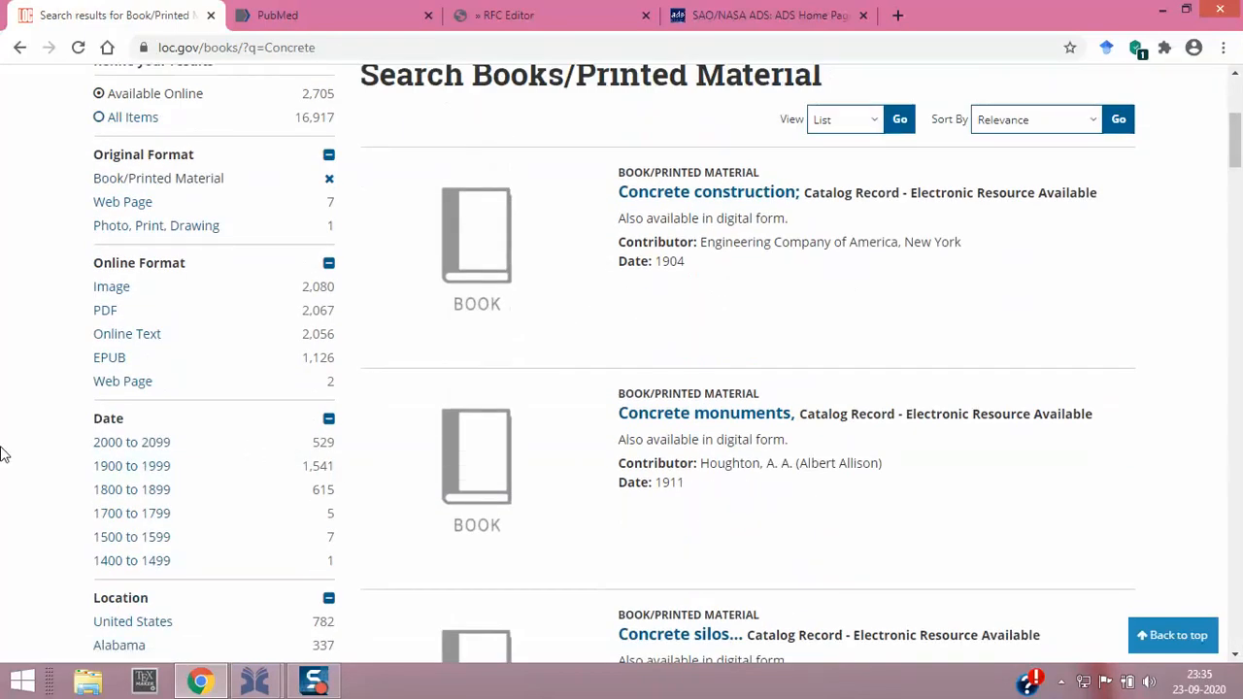
{"action": "left_click", "coordinate": [107, 449]}
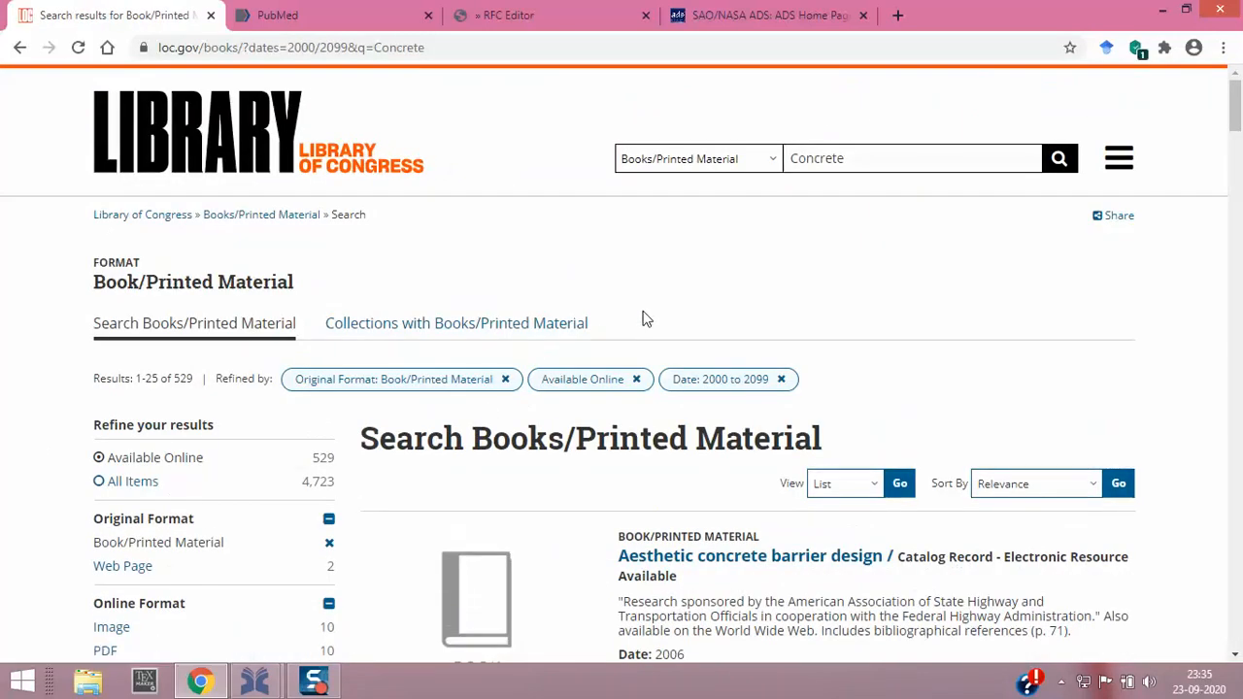
Step: Open the catalog record of "Recycled Aggregate Concrete Structures" from the filtered results
{"action": "scroll", "coordinate": [644, 316], "scroll_direction": "down", "scroll_amount": 4}
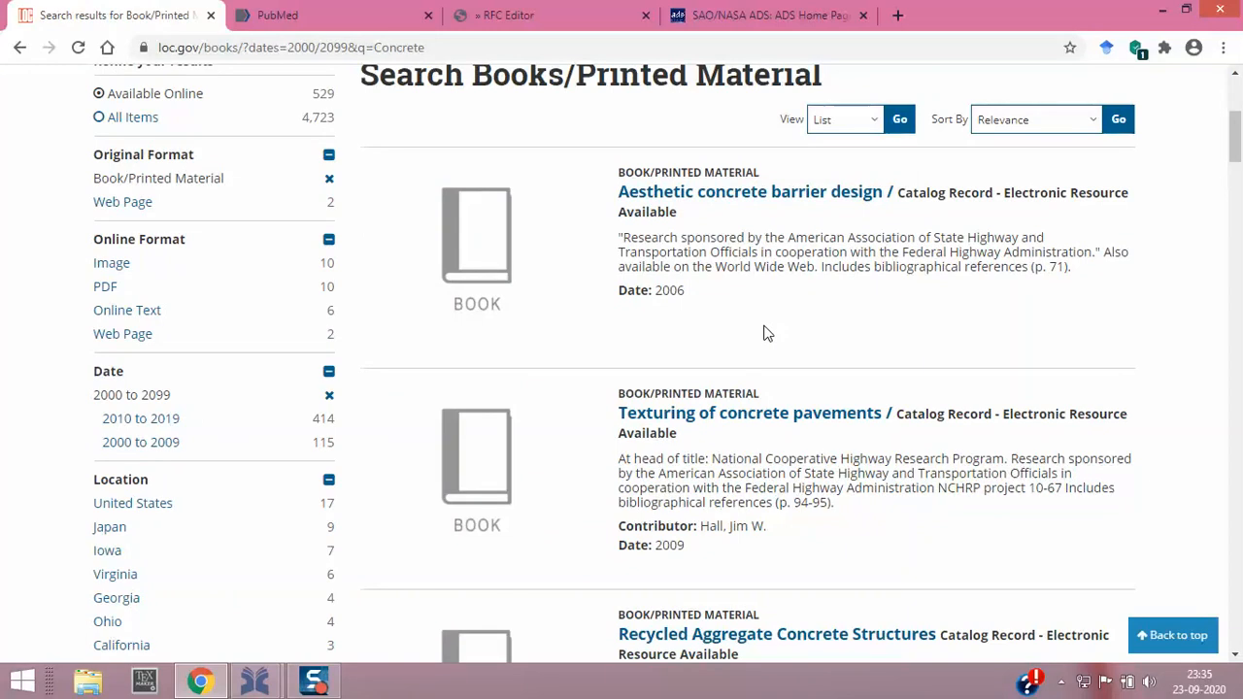
{"action": "scroll", "coordinate": [766, 331], "scroll_direction": "down", "scroll_amount": 2}
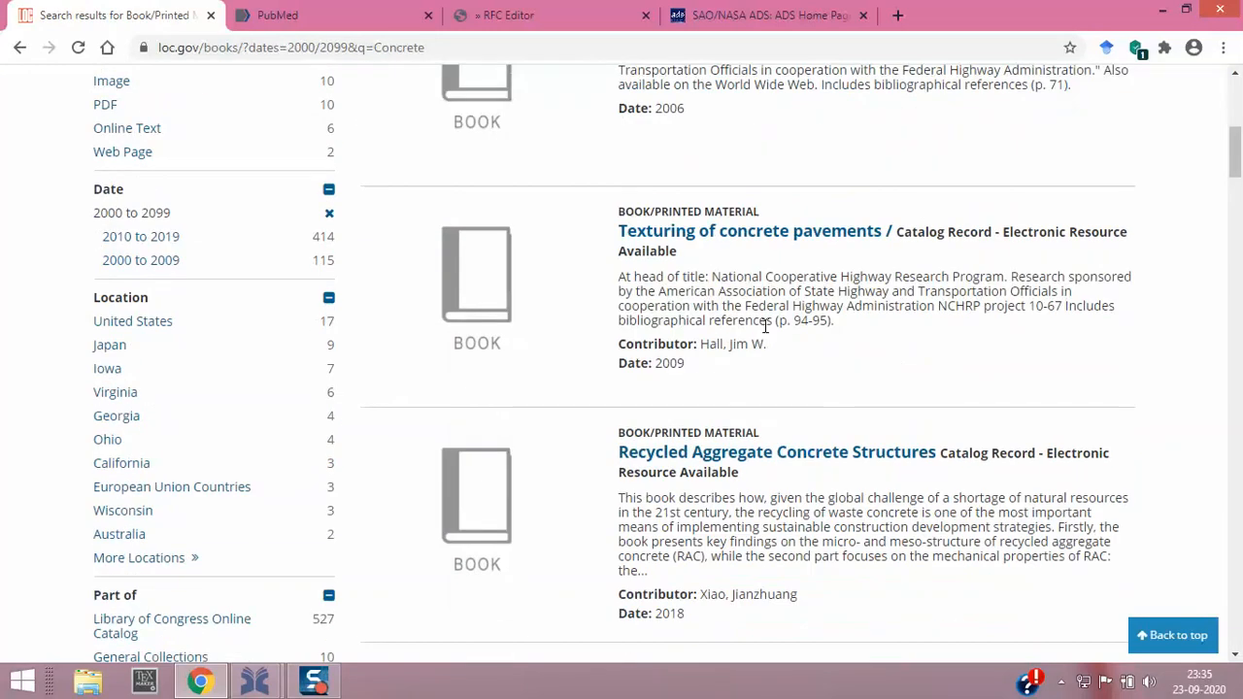
{"action": "left_click", "coordinate": [779, 454]}
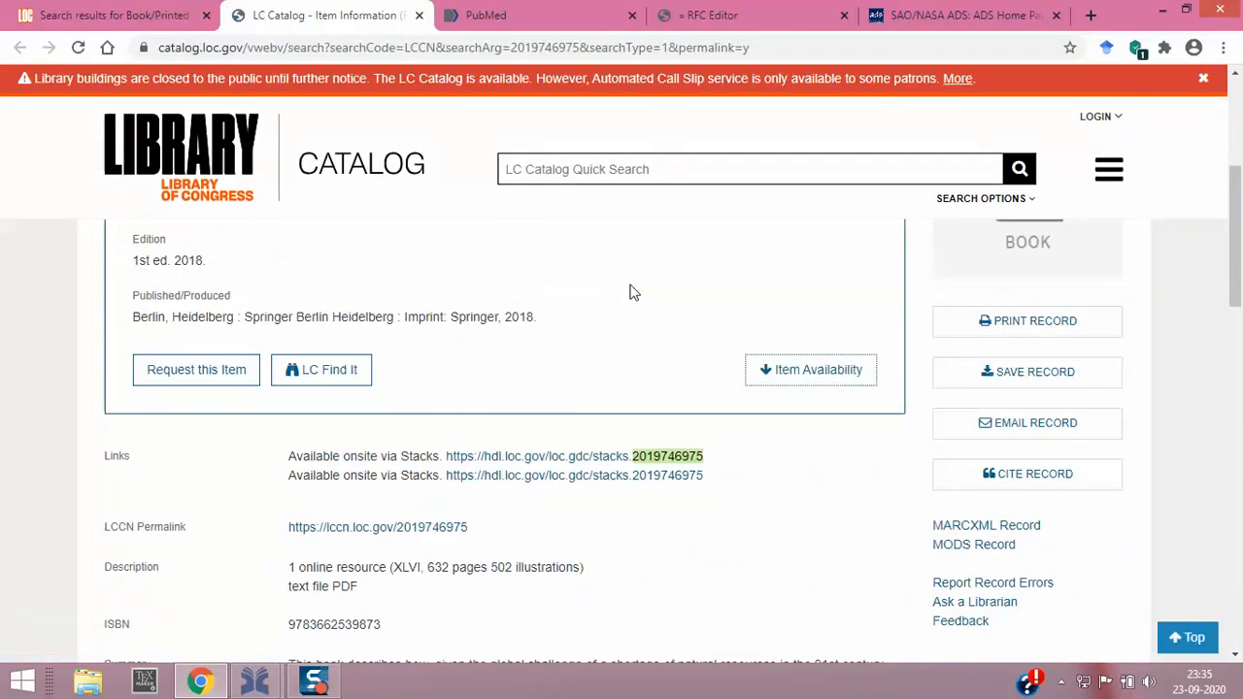
Step: Look through the catalog record for its identifiers and select the LCCN Permalink address
{"action": "scroll", "coordinate": [632, 291], "scroll_direction": "up", "scroll_amount": 3}
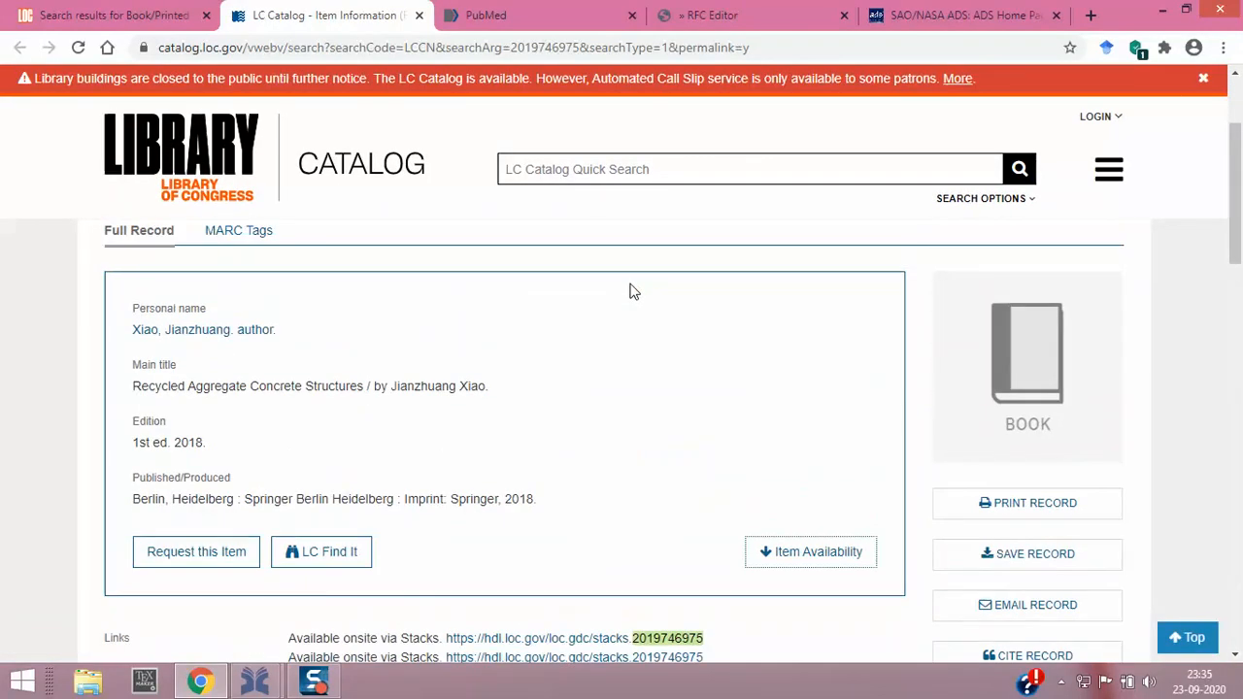
{"action": "scroll", "coordinate": [629, 292], "scroll_direction": "down", "scroll_amount": 3}
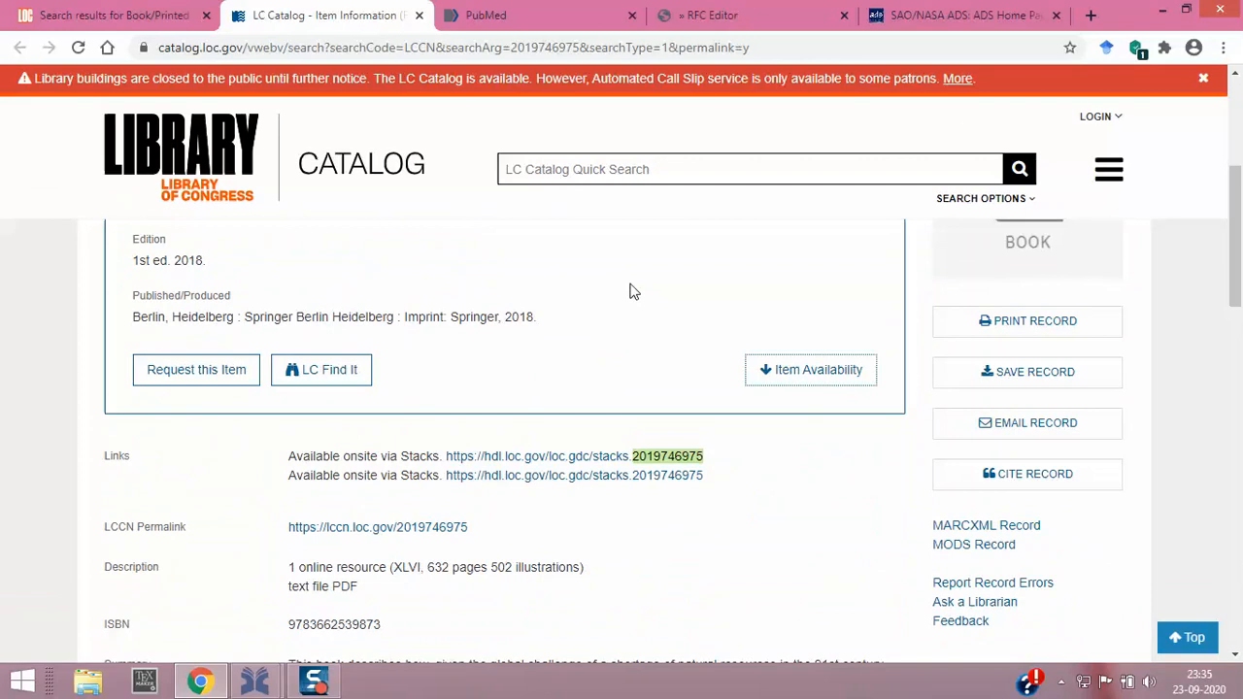
{"action": "scroll", "coordinate": [633, 291], "scroll_direction": "down", "scroll_amount": 3}
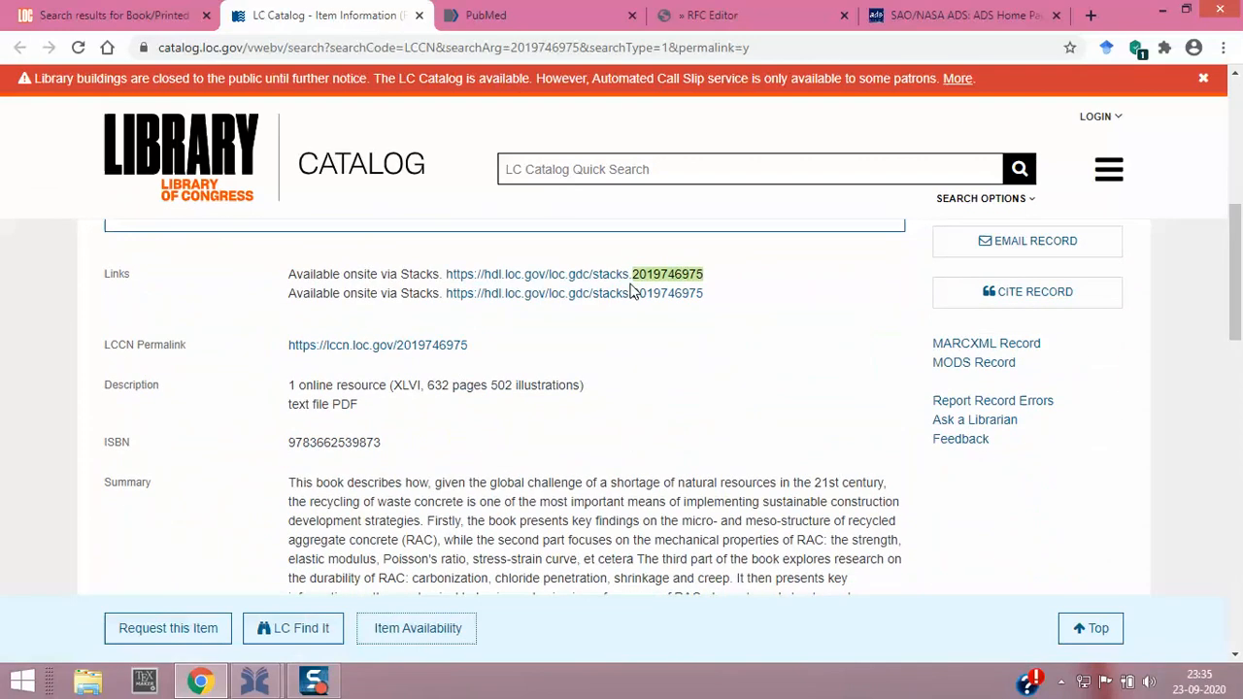
{"action": "scroll", "coordinate": [631, 291], "scroll_direction": "down", "scroll_amount": 1}
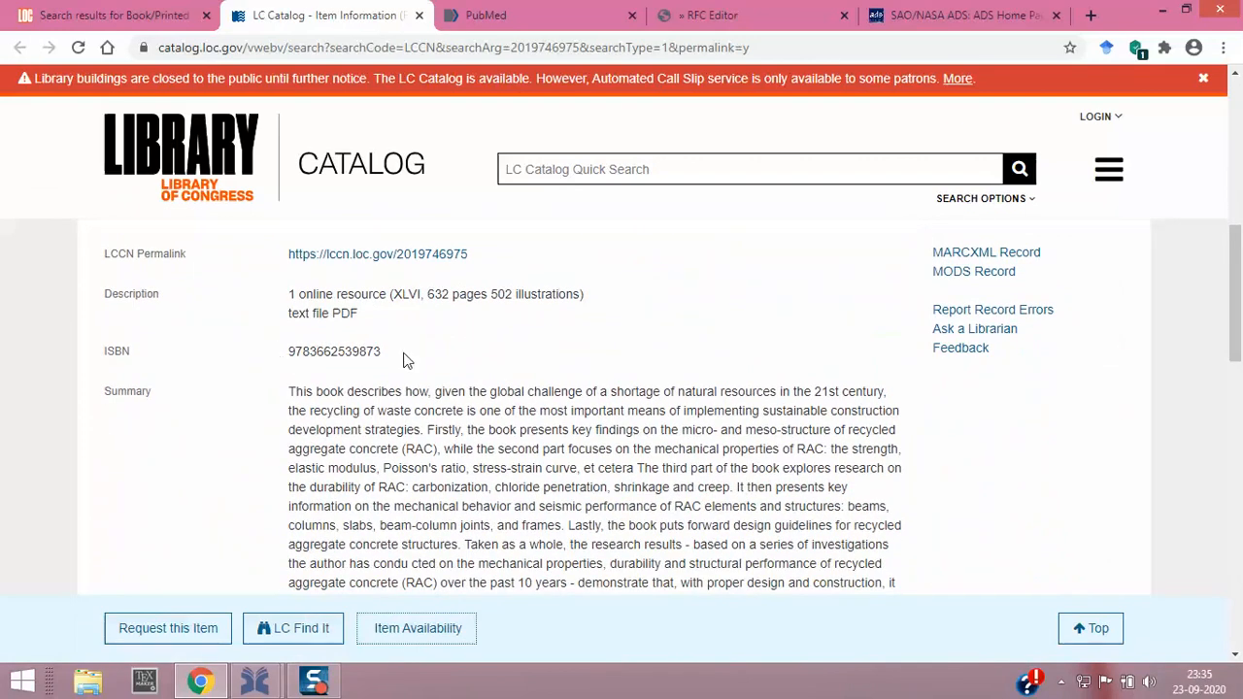
{"action": "scroll", "coordinate": [410, 359], "scroll_direction": "up", "scroll_amount": 1}
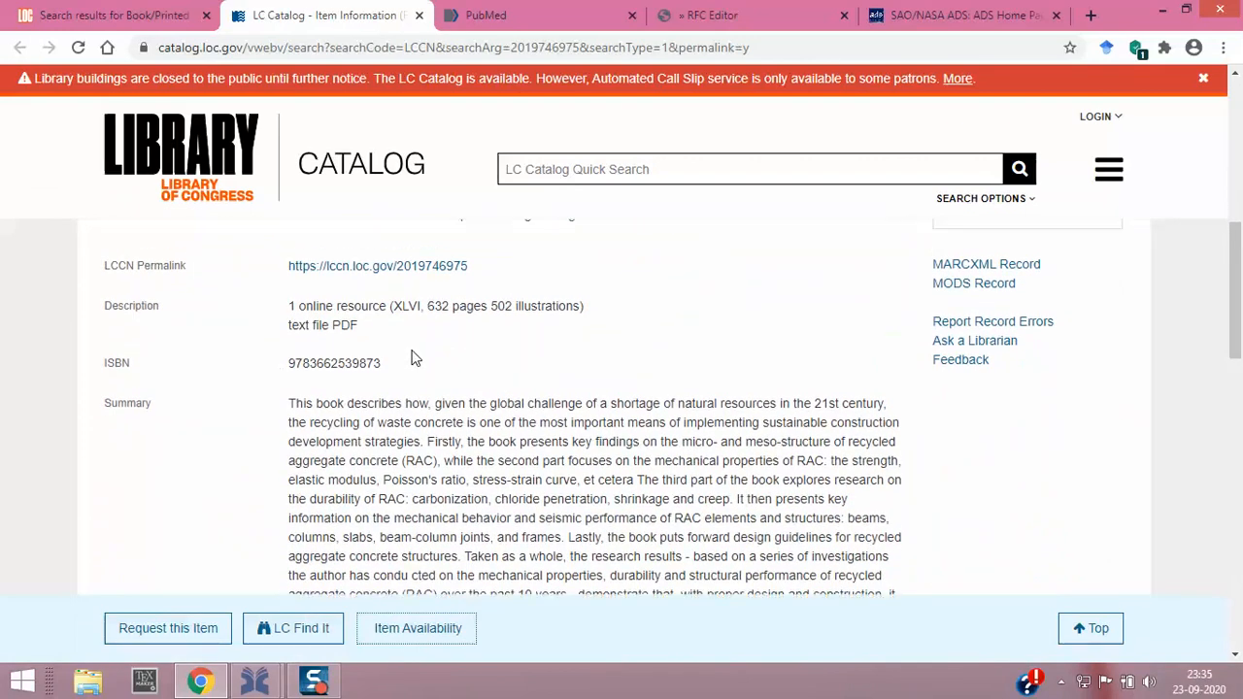
{"action": "left_click_drag", "start_coordinate": [476, 350], "coordinate": [287, 352]}
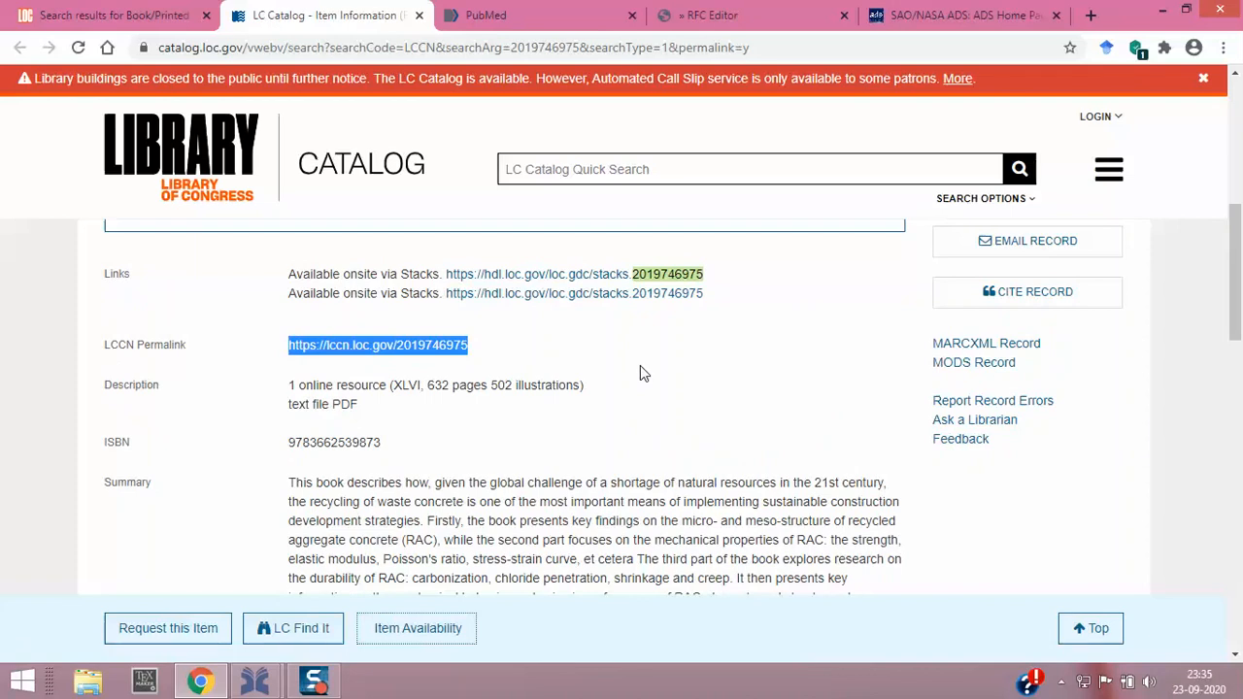
{"action": "scroll", "coordinate": [640, 366], "scroll_direction": "down", "scroll_amount": 4}
{"action": "scroll", "coordinate": [638, 370], "scroll_direction": "down", "scroll_amount": 3}
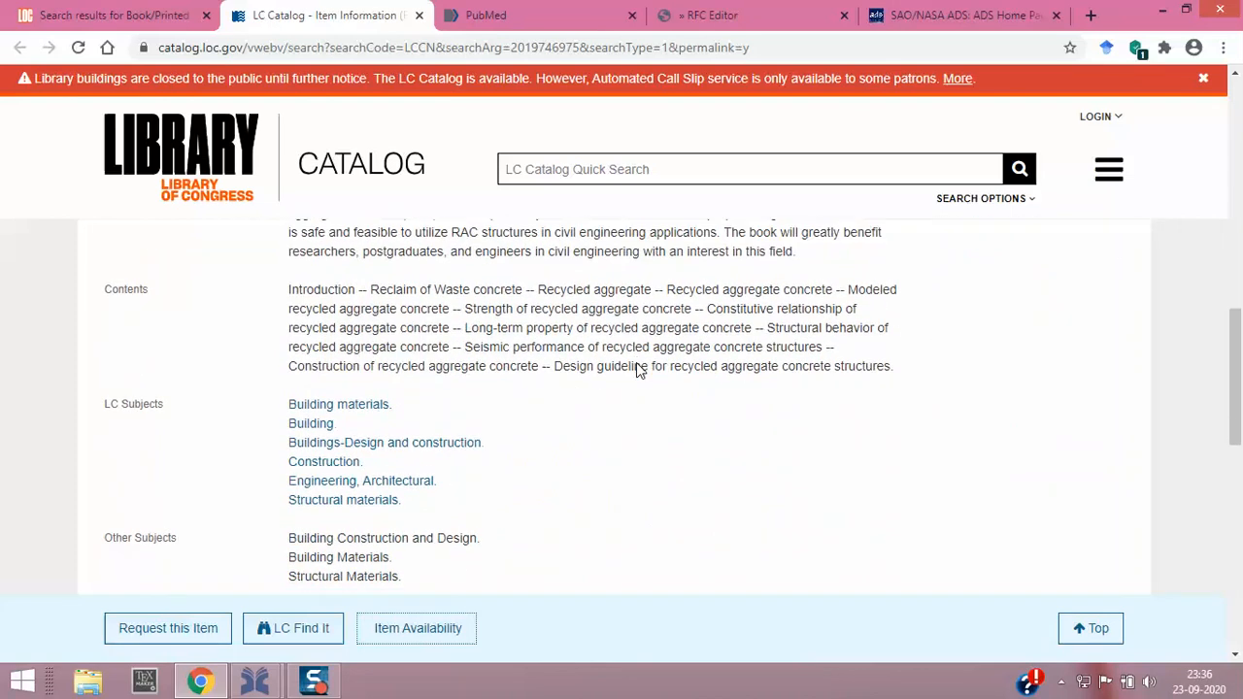
{"action": "scroll", "coordinate": [638, 370], "scroll_direction": "down", "scroll_amount": 1}
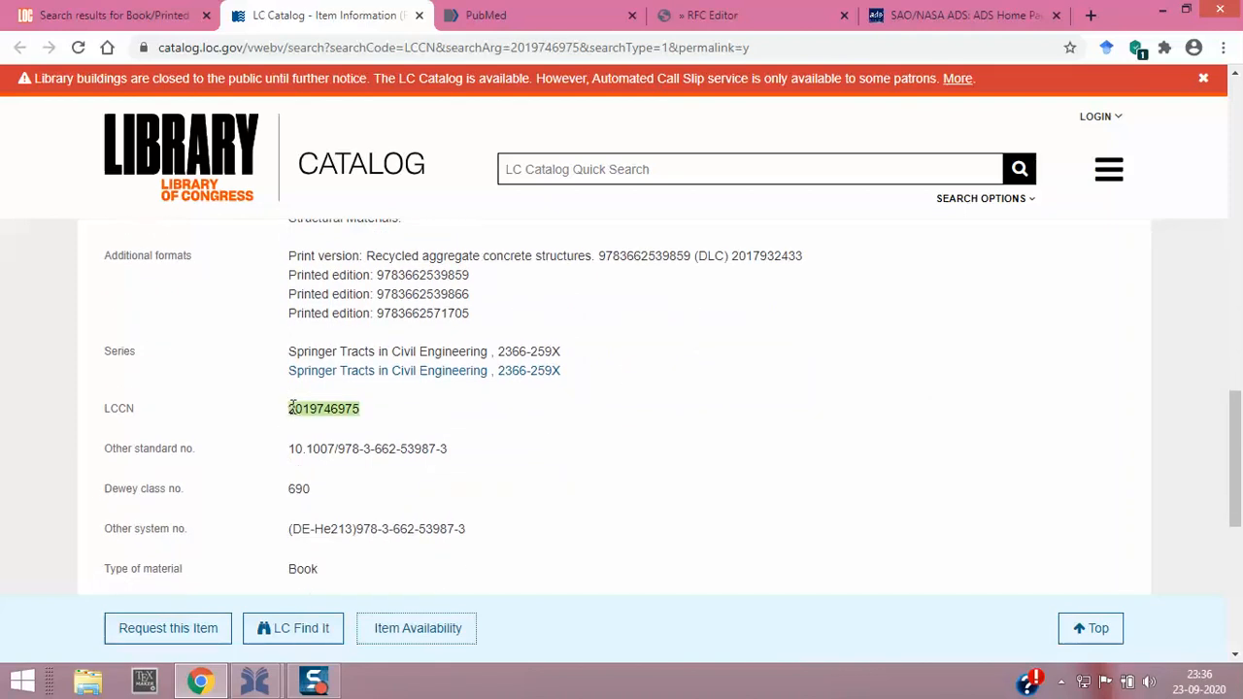
{"action": "left_click_drag", "start_coordinate": [290, 413], "coordinate": [365, 411]}
{"action": "key", "text": "ctrl+c"}
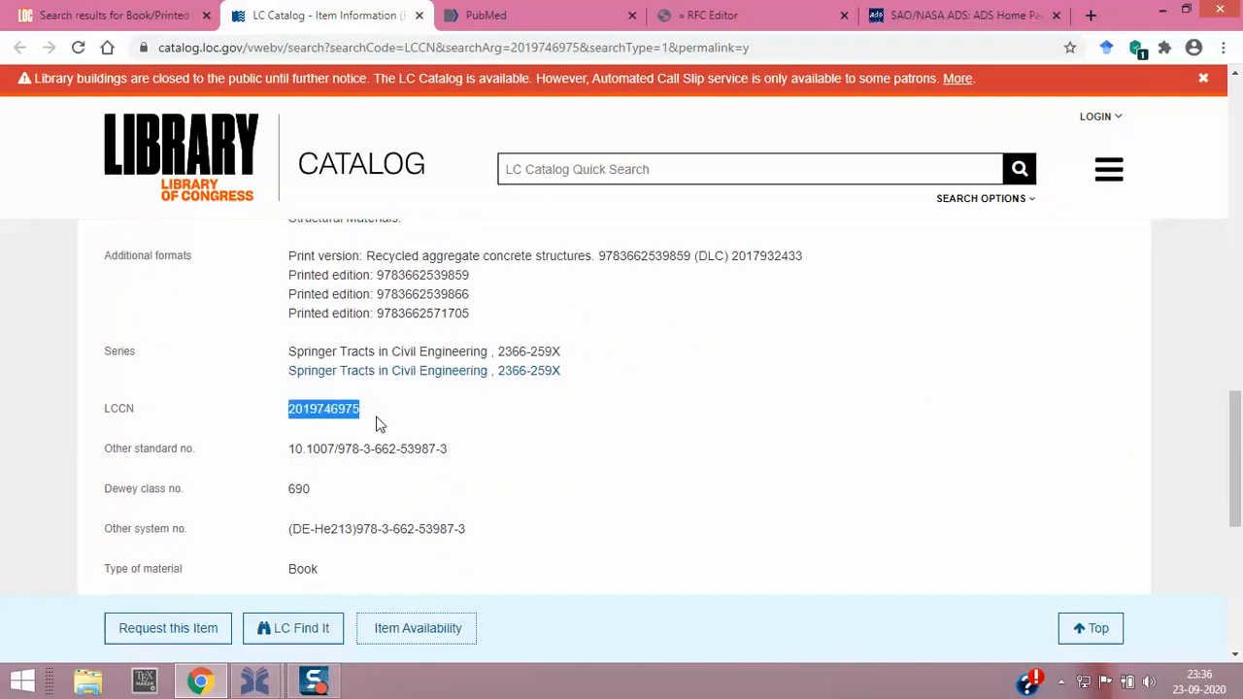
{"action": "scroll", "coordinate": [378, 408], "scroll_direction": "up", "scroll_amount": 10}
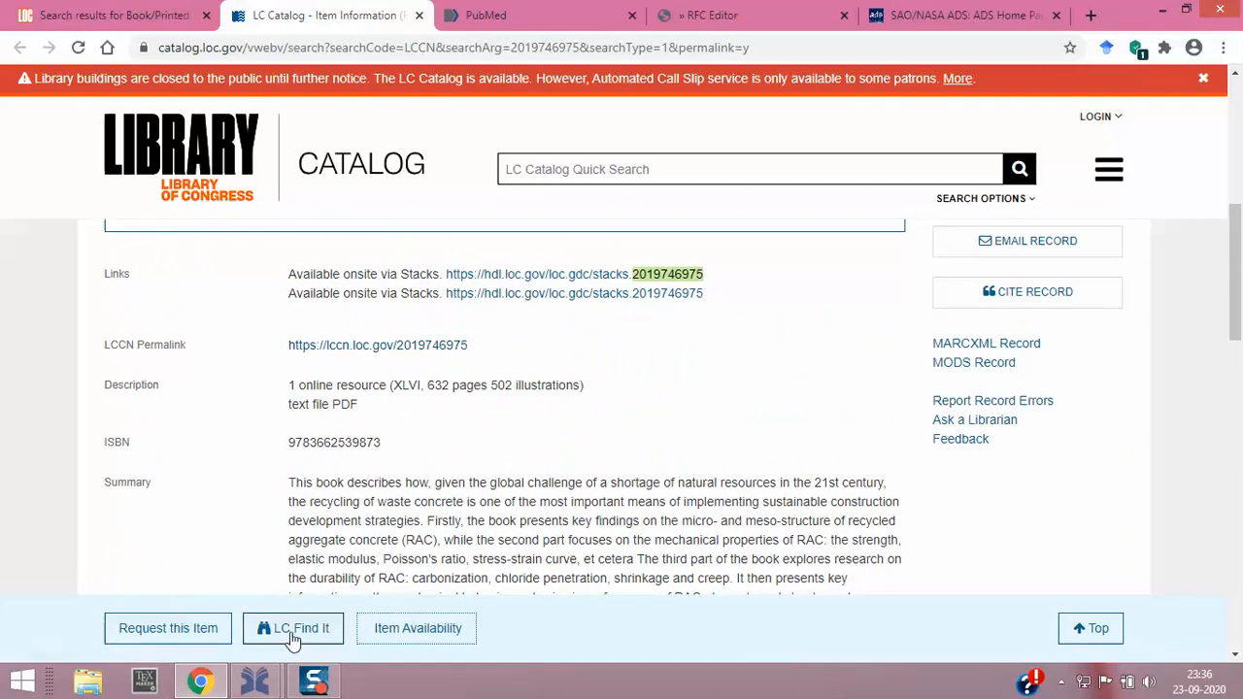
{"action": "mouse_move", "coordinate": [255, 682]}
{"action": "left_click", "coordinate": [318, 588]}
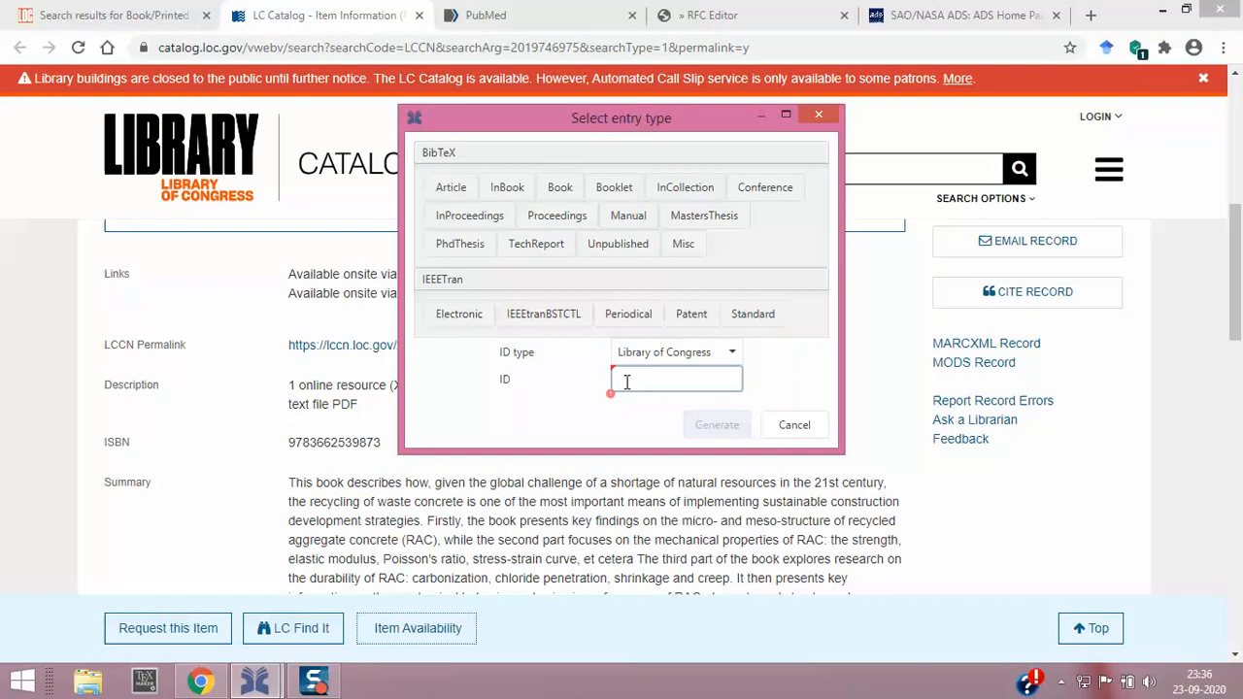
{"action": "key", "text": "ctrl+v"}
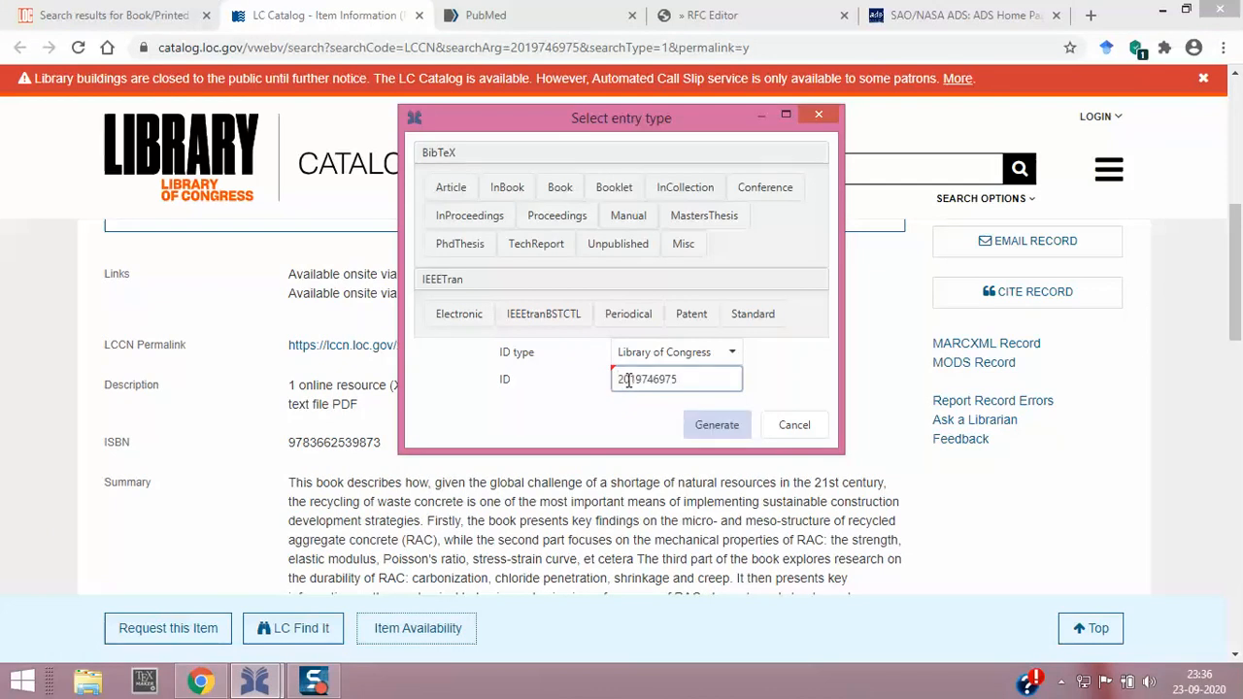
{"action": "left_click", "coordinate": [706, 424]}
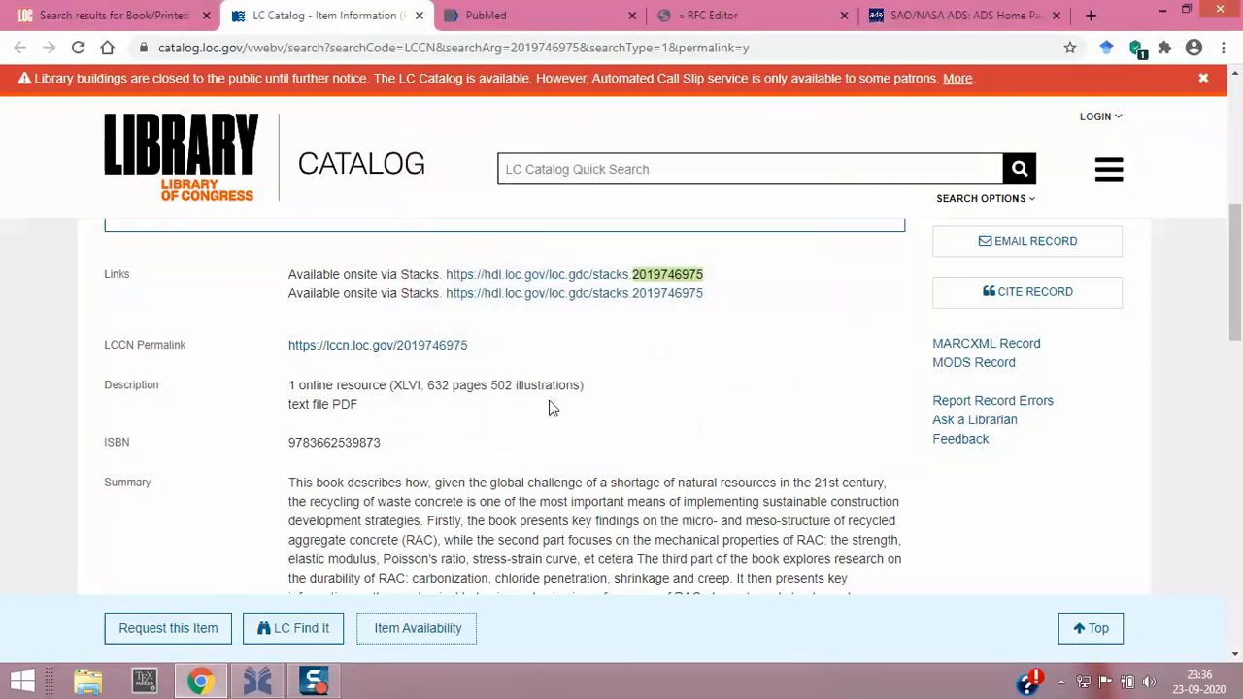
{"action": "left_click", "coordinate": [258, 683]}
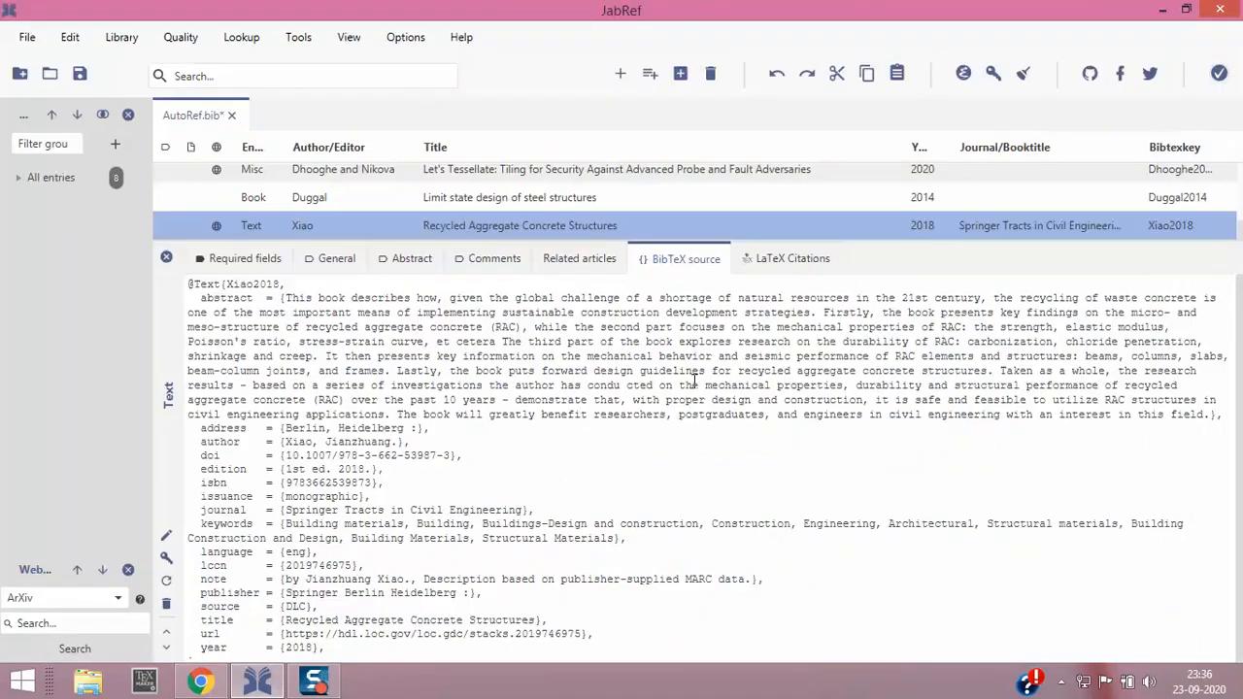
{"action": "scroll", "coordinate": [781, 376], "scroll_direction": "down", "scroll_amount": 1}
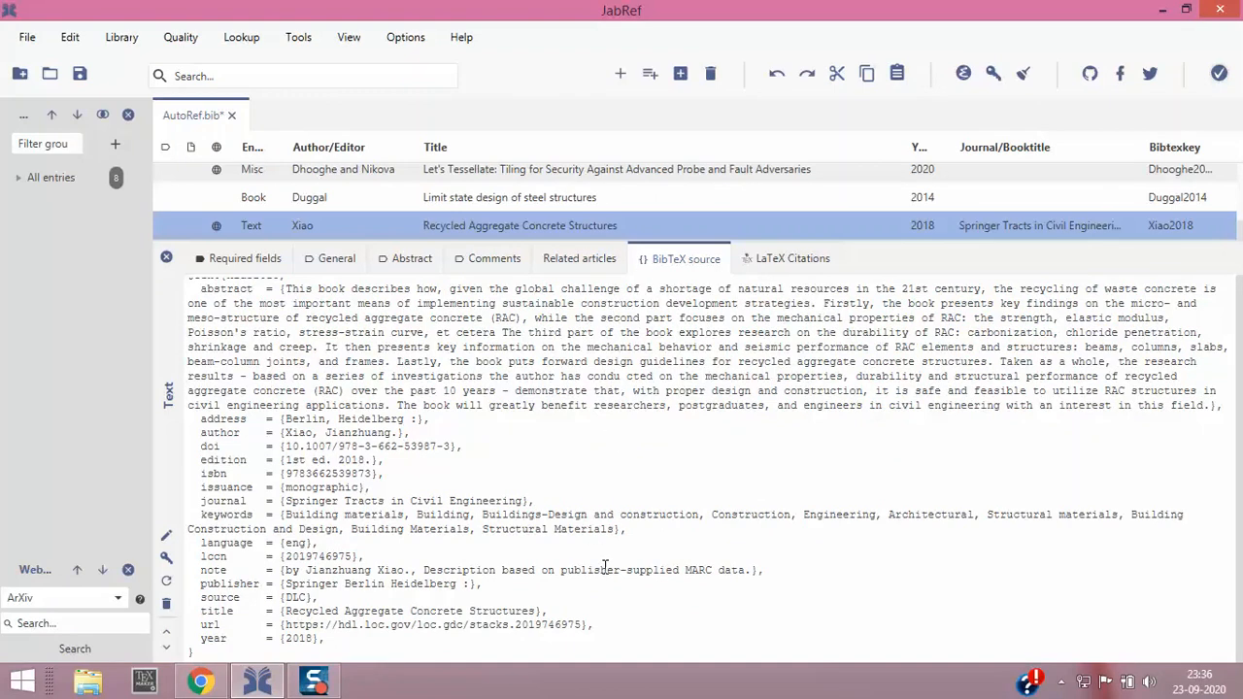
Step: Review the required fields of the "Recycled Aggregate Concrete Structures" entry and change its type to the BibTeX type Book
{"action": "left_click", "coordinate": [245, 260]}
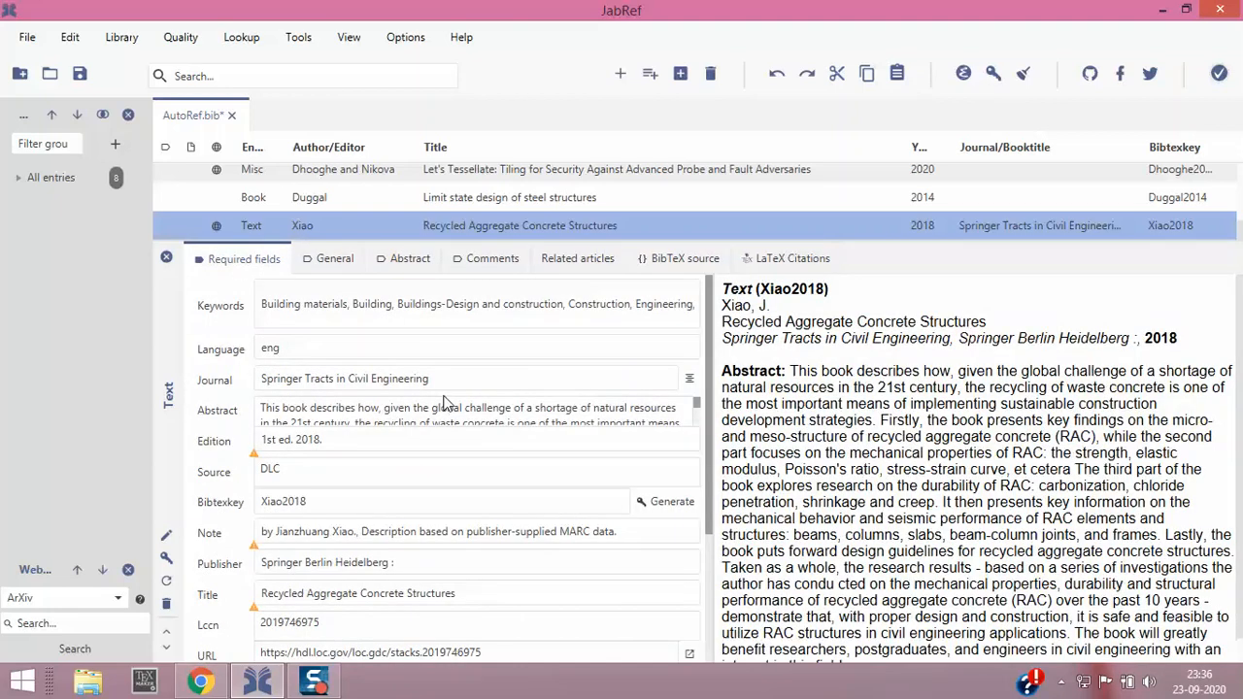
{"action": "scroll", "coordinate": [455, 400], "scroll_direction": "down", "scroll_amount": 5}
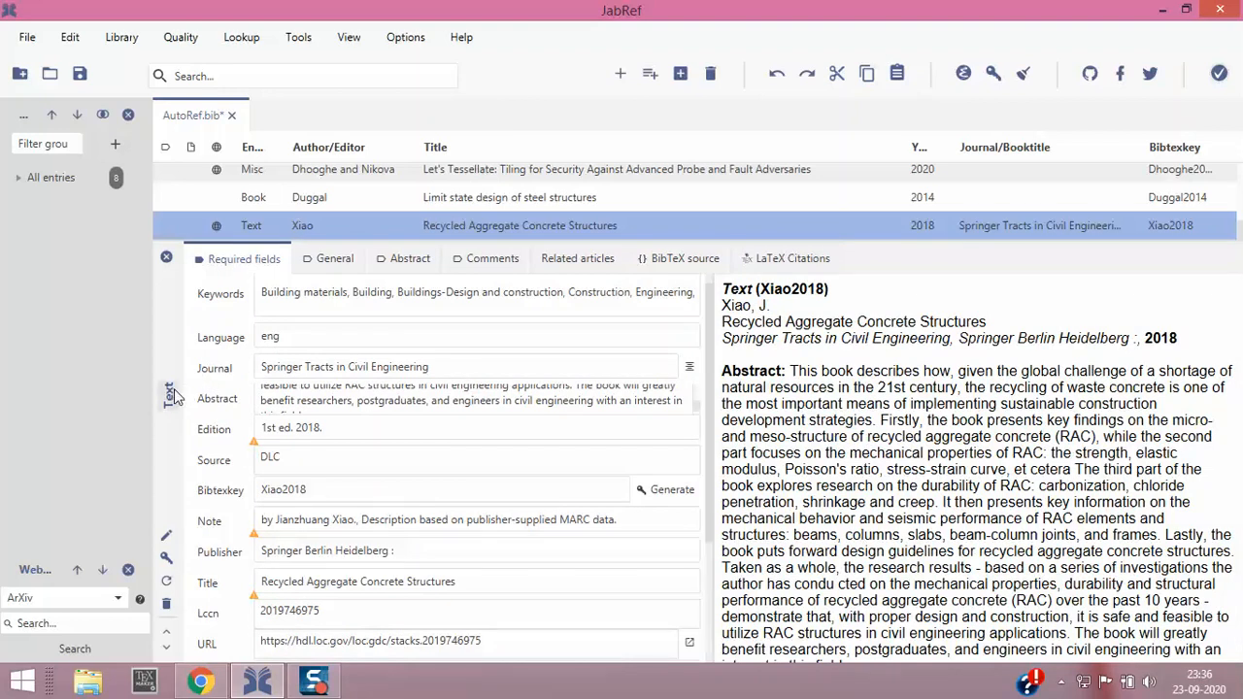
{"action": "left_click", "coordinate": [170, 394]}
{"action": "mouse_move", "coordinate": [204, 399]}
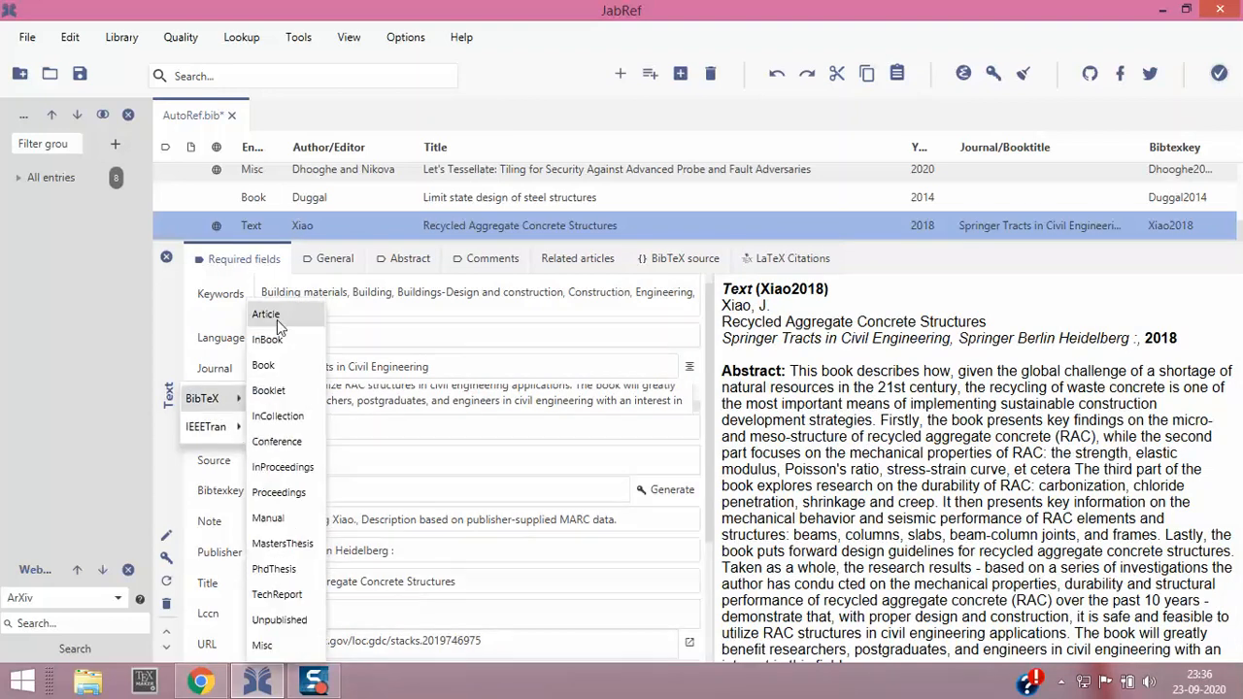
{"action": "left_click", "coordinate": [264, 365]}
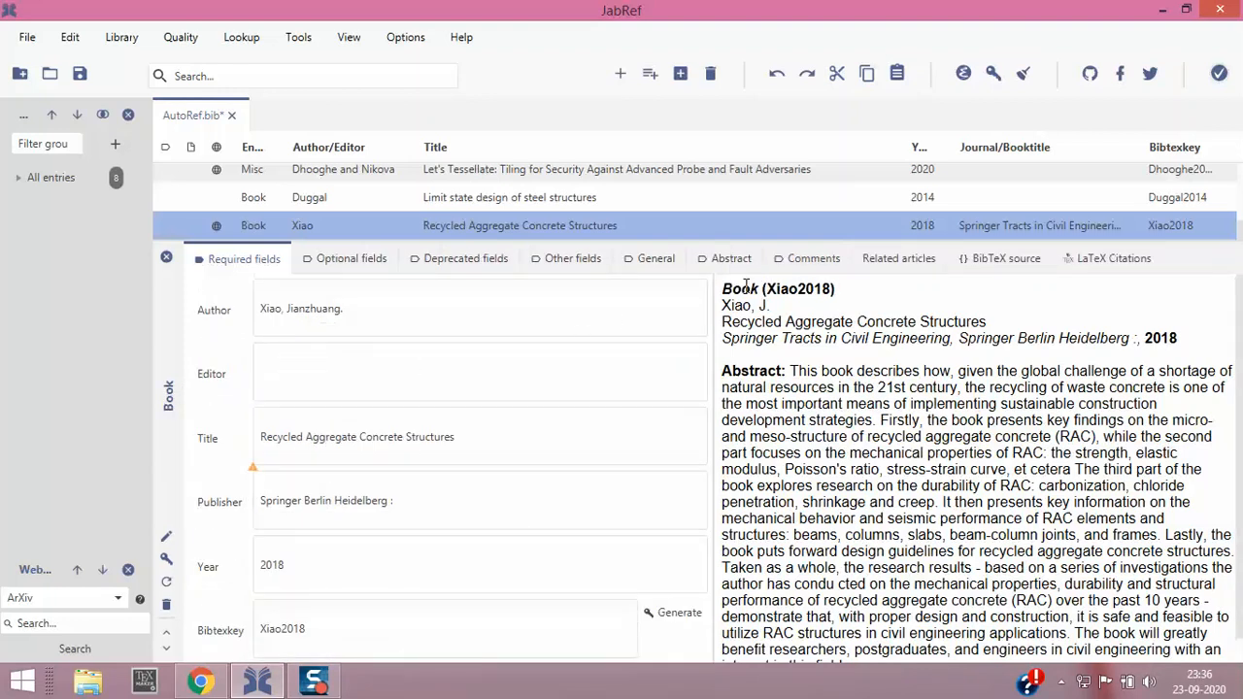
Step: Check the BibTeX source of the "Recycled Aggregate Concrete Structures" entry and close the entry editor
{"action": "left_click", "coordinate": [984, 260]}
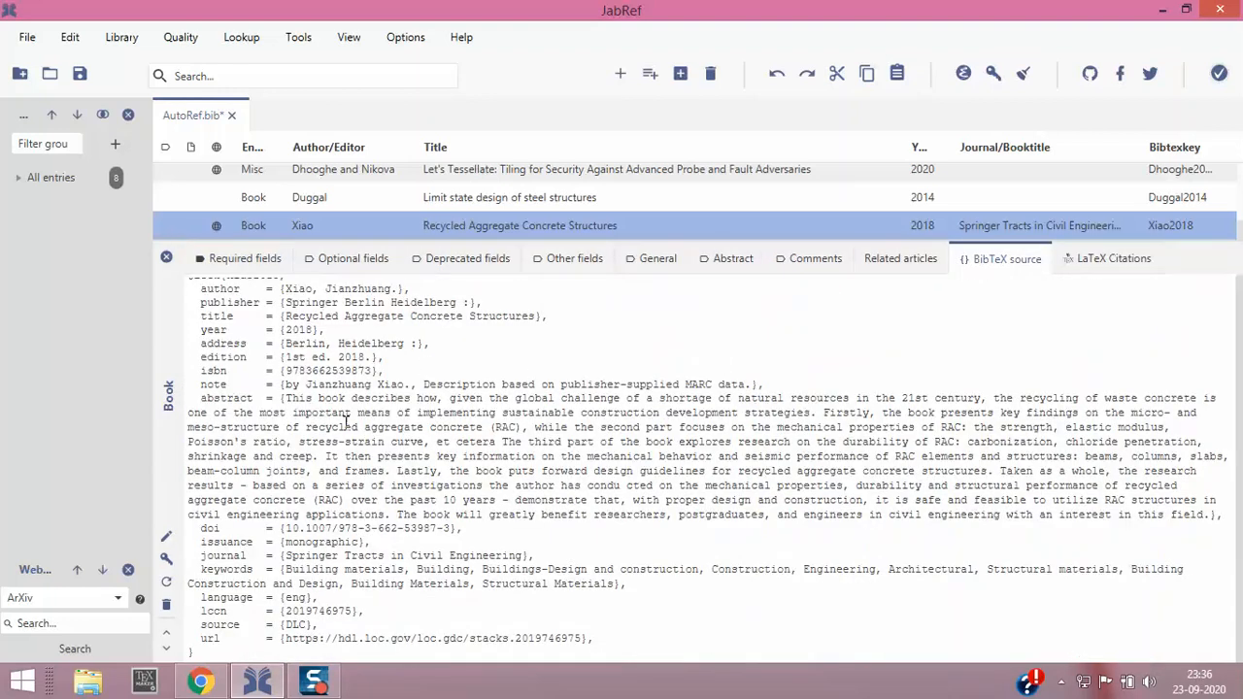
{"action": "scroll", "coordinate": [360, 372], "scroll_direction": "up", "scroll_amount": 1}
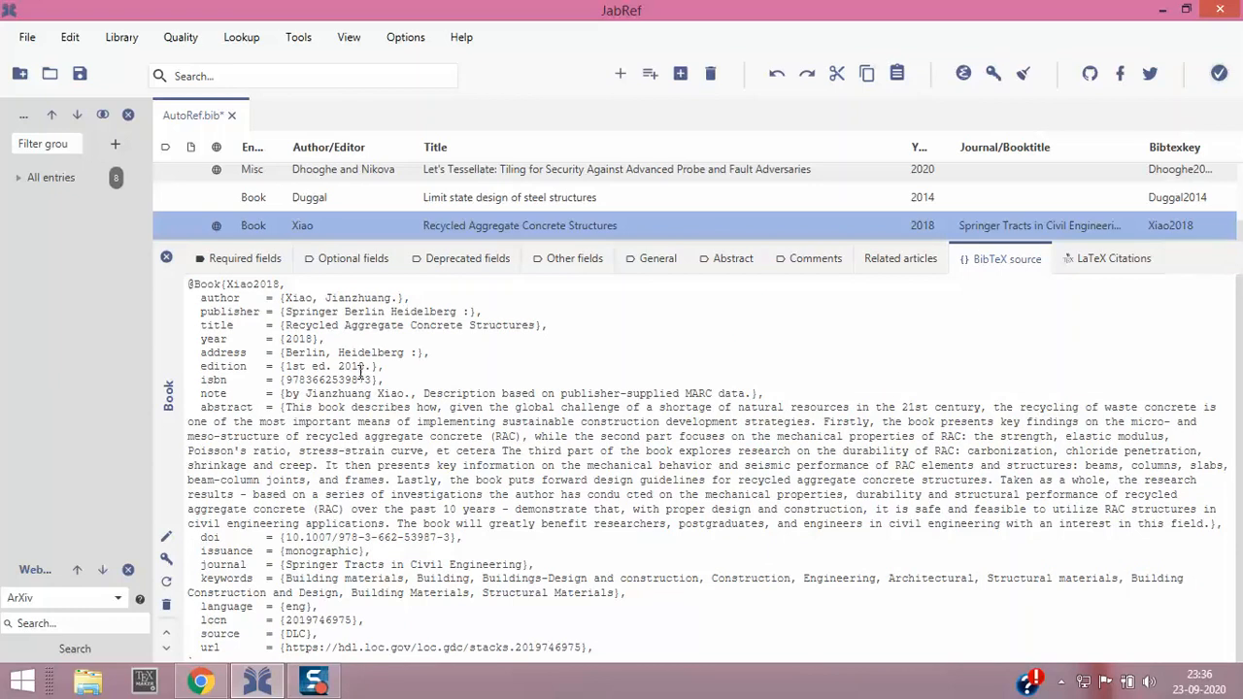
{"action": "left_click", "coordinate": [166, 258]}
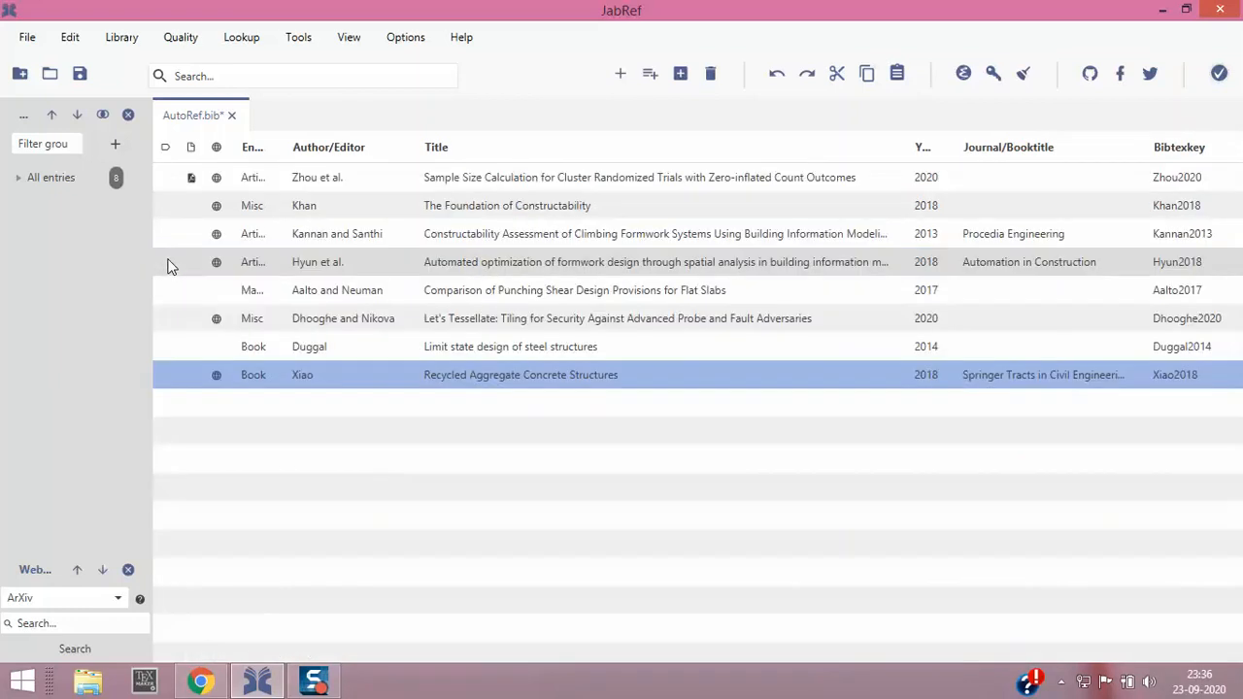
Step: Start a new library entry and choose MathSciNet as the ID type
{"action": "left_click", "coordinate": [650, 75]}
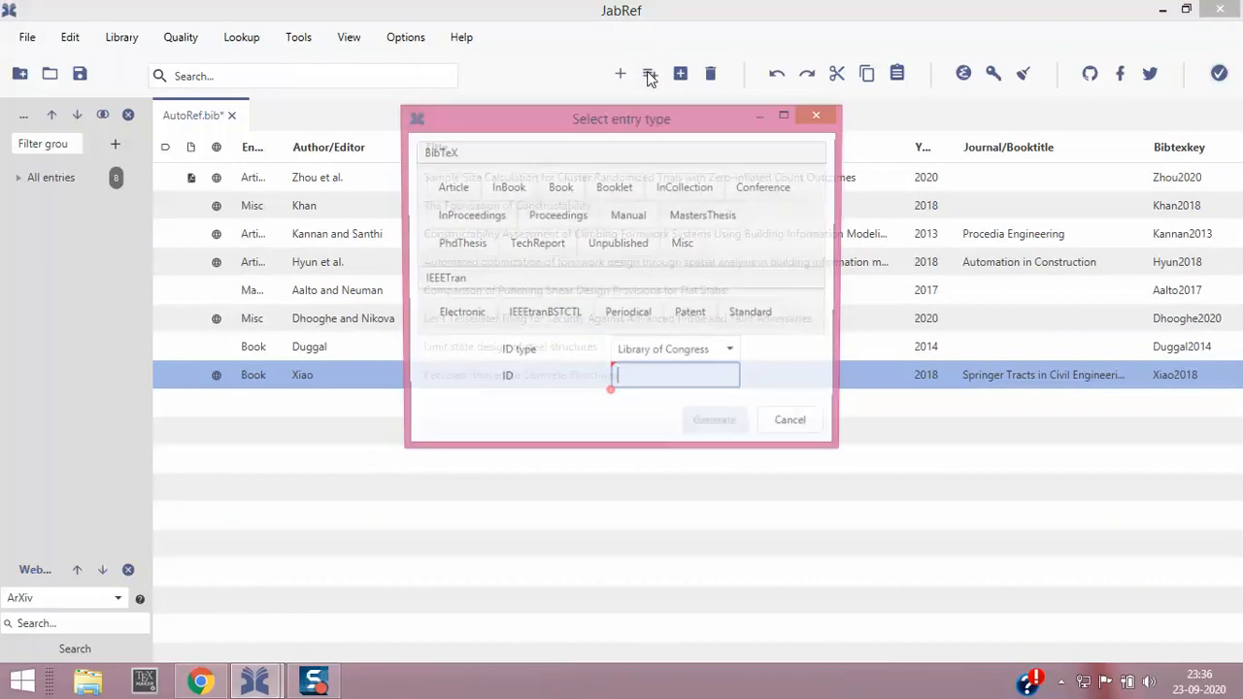
{"action": "left_click", "coordinate": [733, 352]}
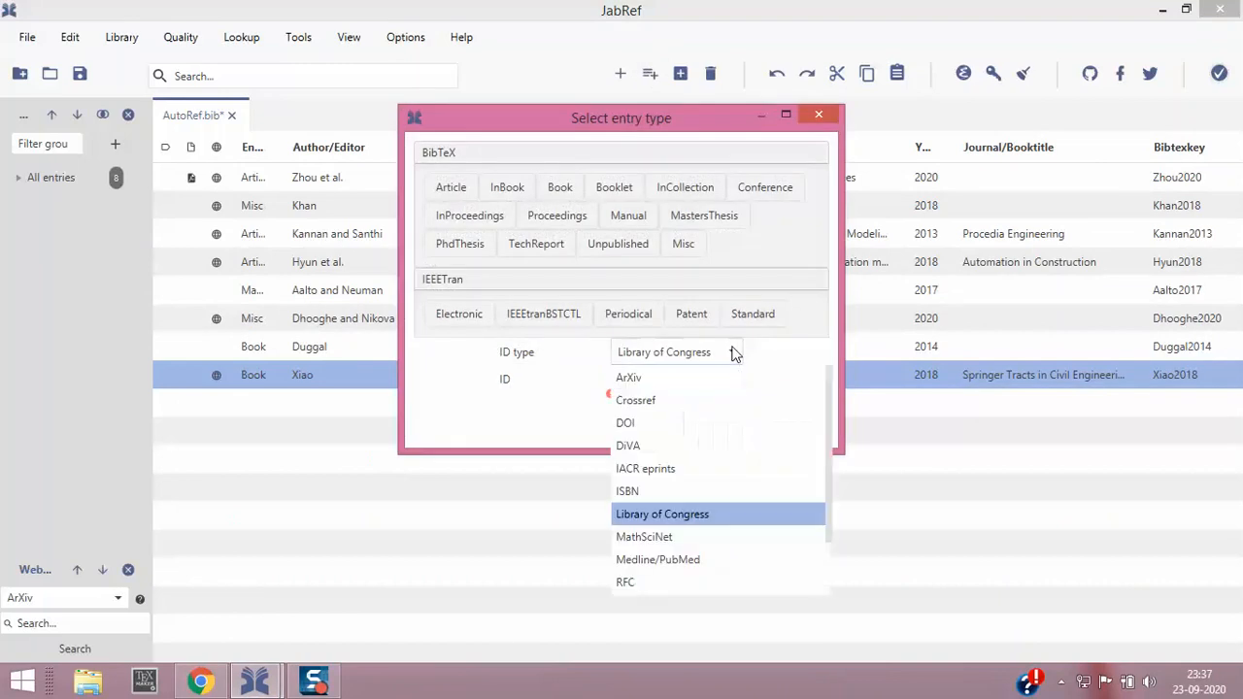
{"action": "left_click", "coordinate": [668, 539]}
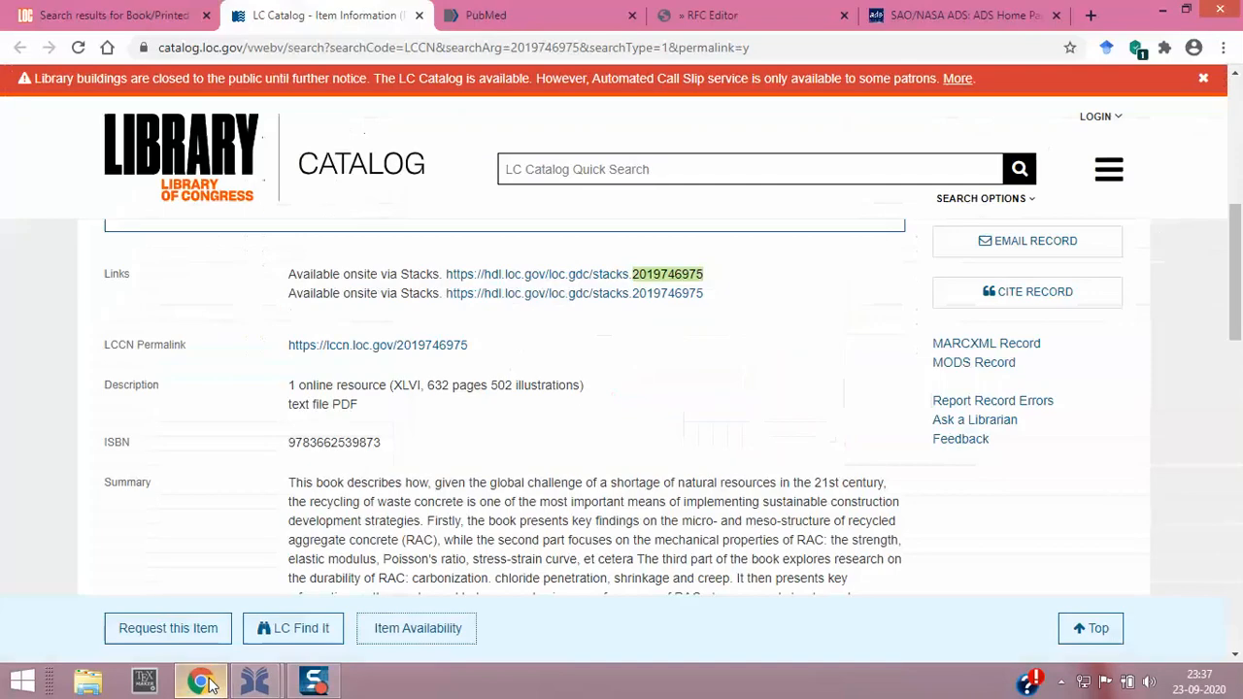
Step: Switch to Chrome and search Google for "mathscinet" in place of the Library of Congress search results page
{"action": "left_click", "coordinate": [200, 681]}
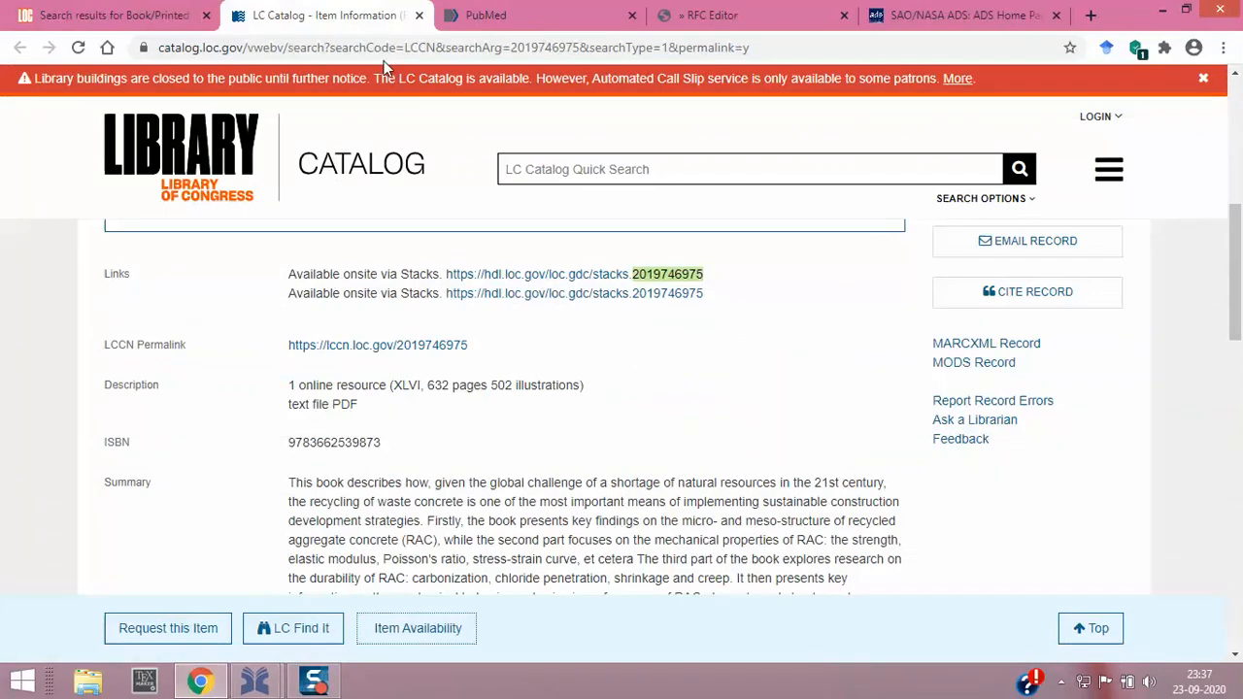
{"action": "left_click", "coordinate": [199, 16]}
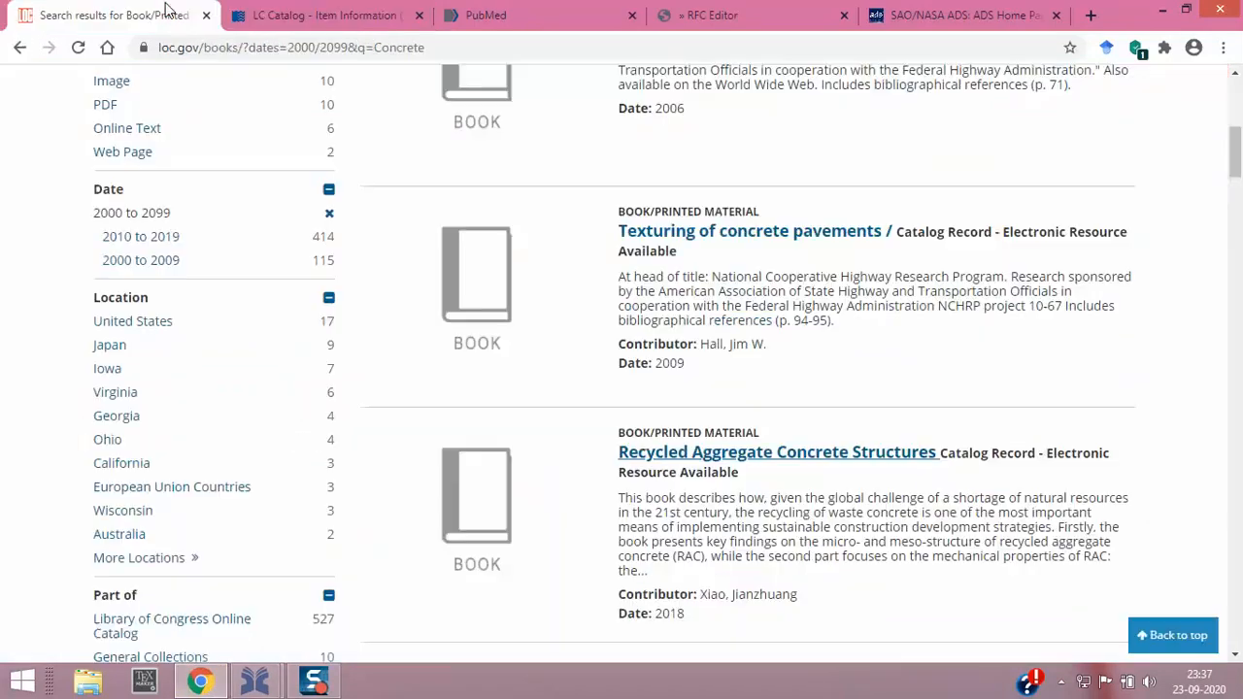
{"action": "left_click", "coordinate": [297, 54]}
{"action": "type", "text": "goo"}
{"action": "key", "text": "Return"}
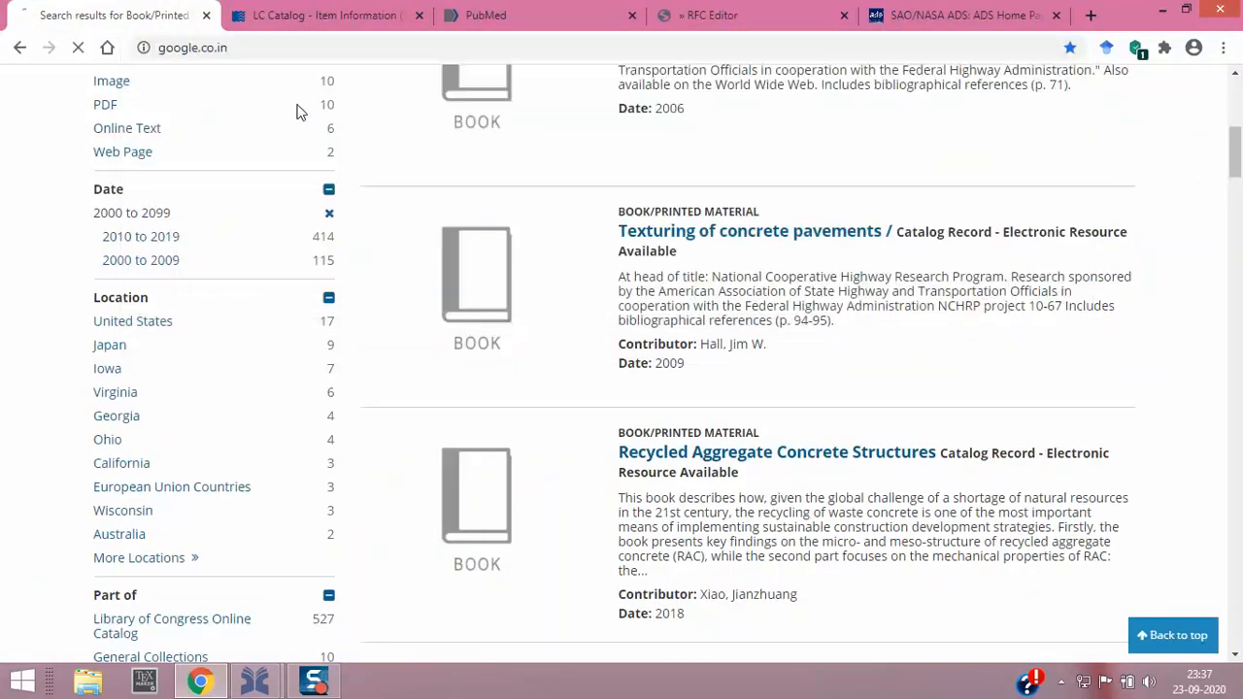
{"action": "type", "text": "mathsci"}
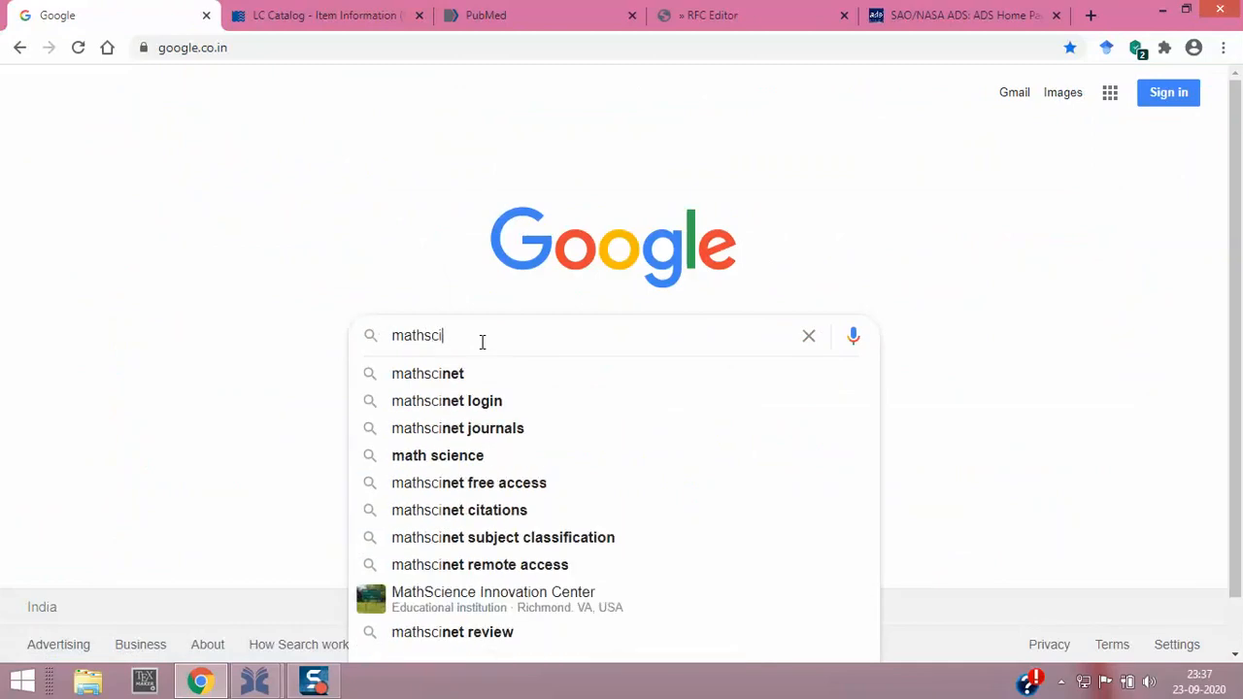
{"action": "left_click", "coordinate": [455, 371]}
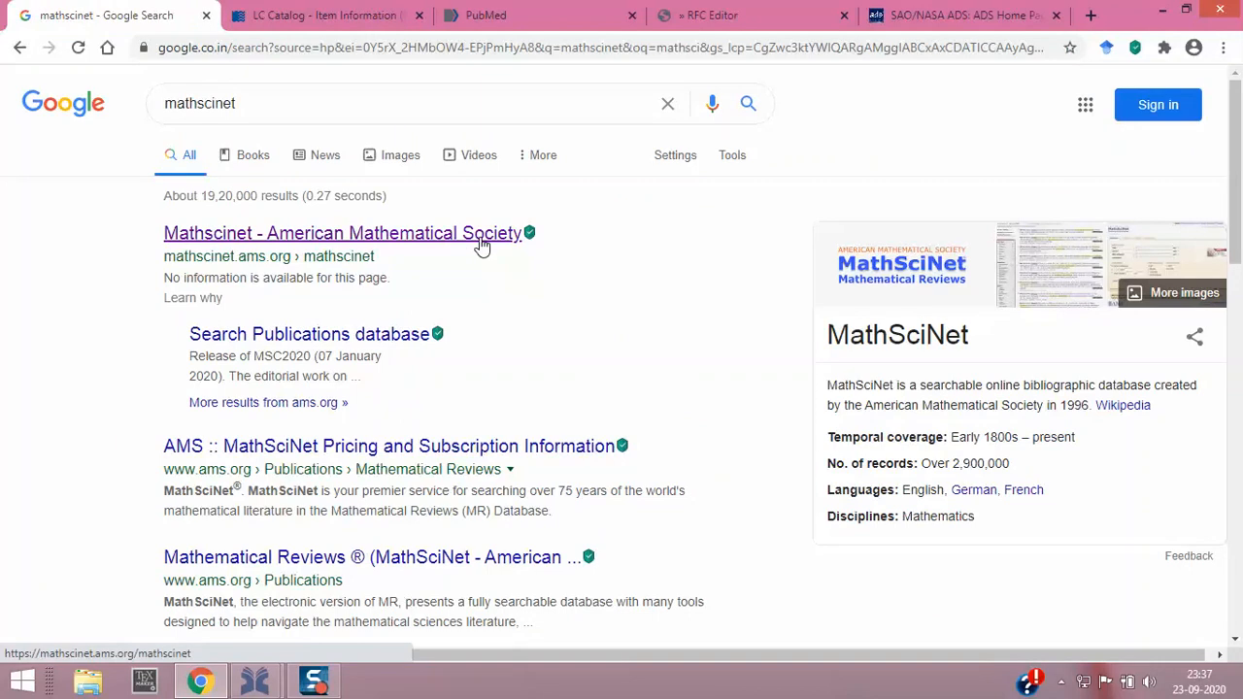
Step: Open MathSciNet's publications database from the Google results and try to search it by an author's name
{"action": "left_click", "coordinate": [307, 234]}
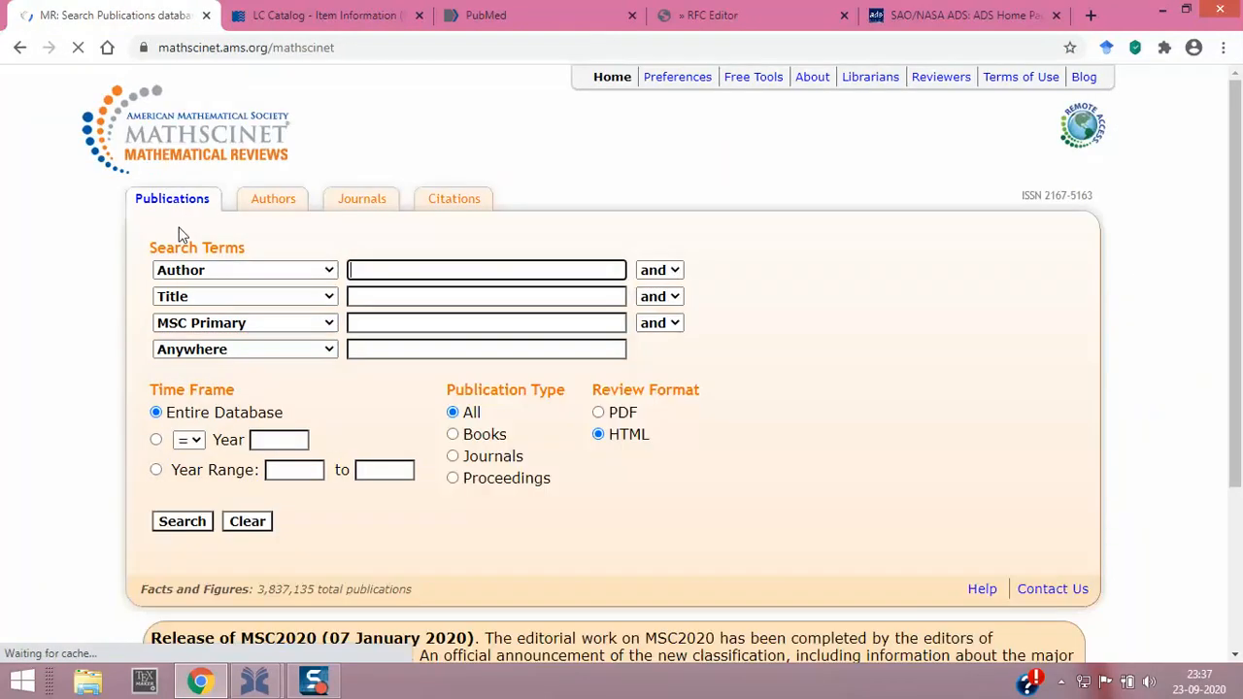
{"action": "left_click", "coordinate": [19, 48]}
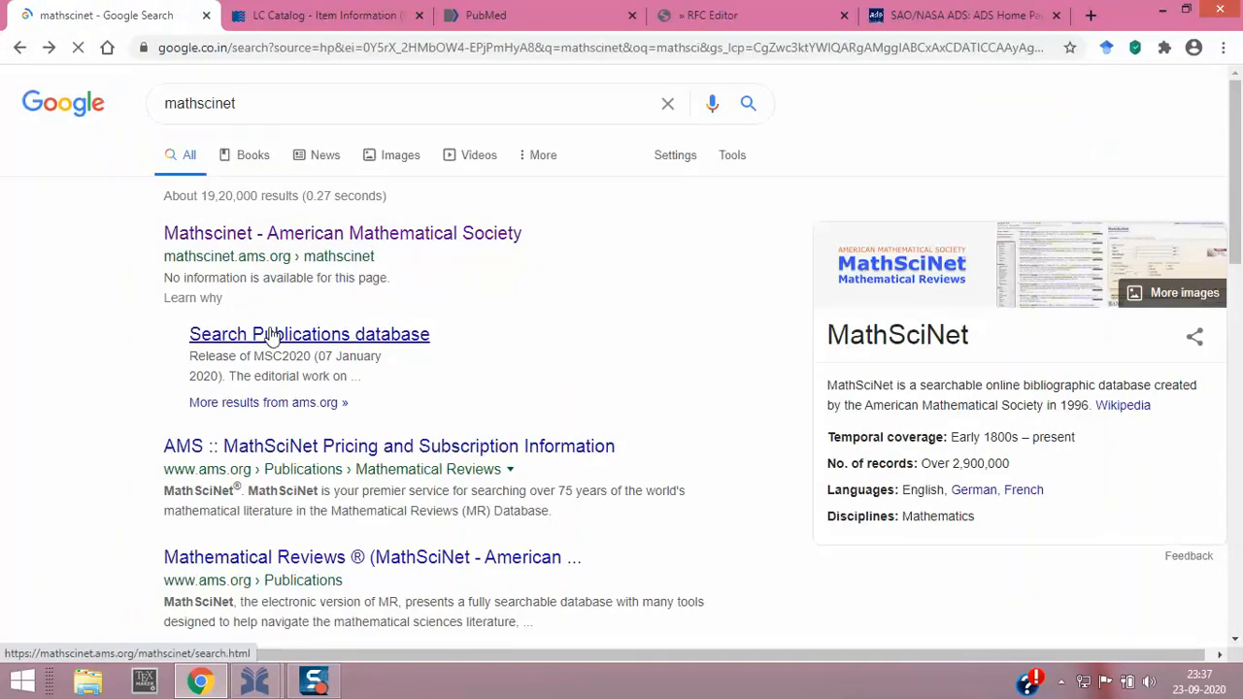
{"action": "left_click", "coordinate": [300, 336]}
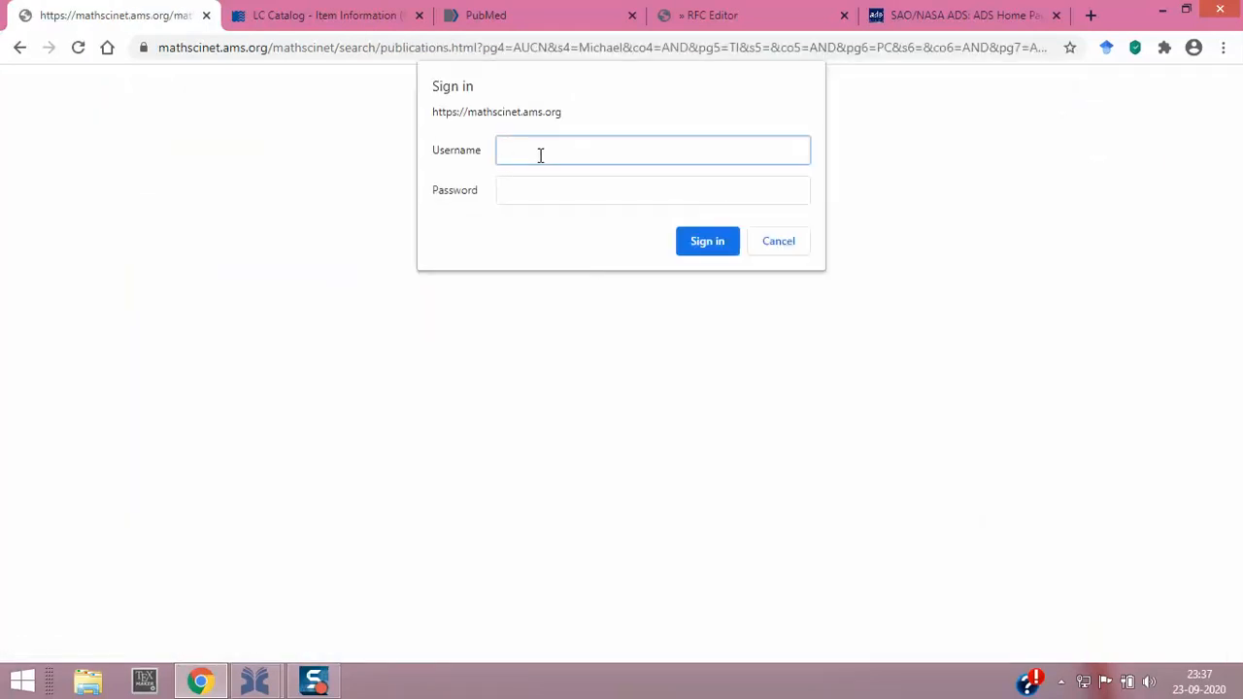
Step: Leave the MathSciNet sign-in prompt and close both the MathSciNet and the Library of Congress catalog pages
{"action": "left_click", "coordinate": [19, 47]}
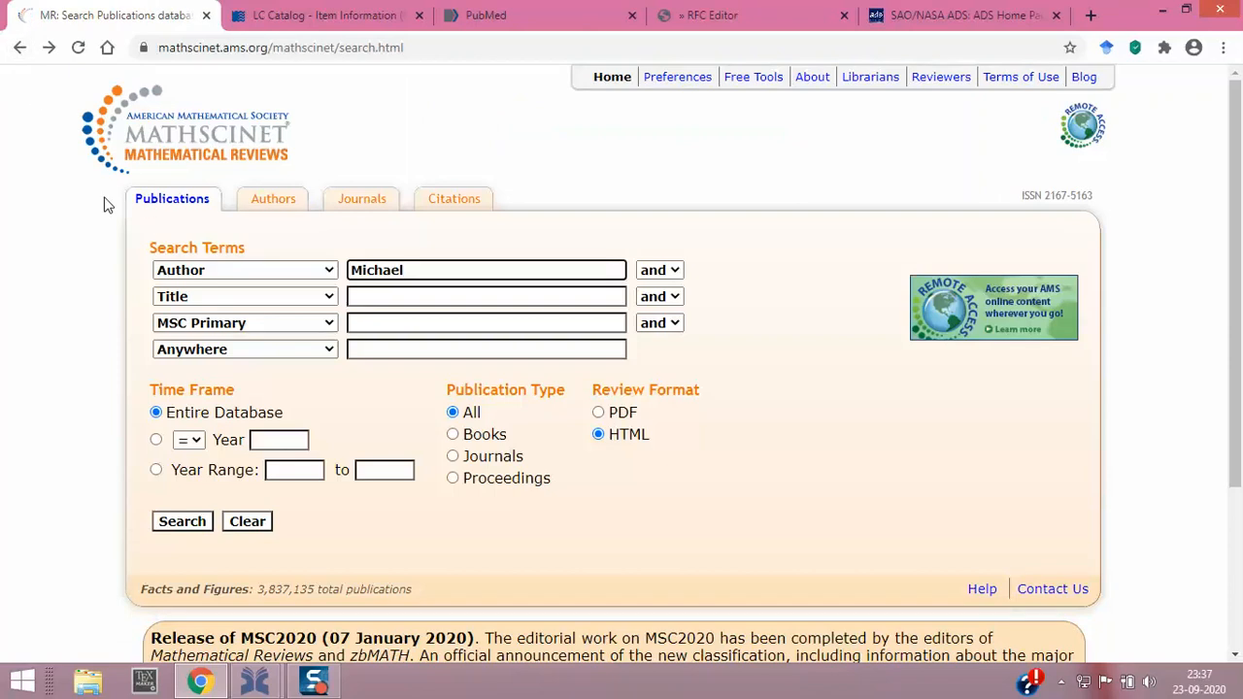
{"action": "left_click", "coordinate": [206, 14]}
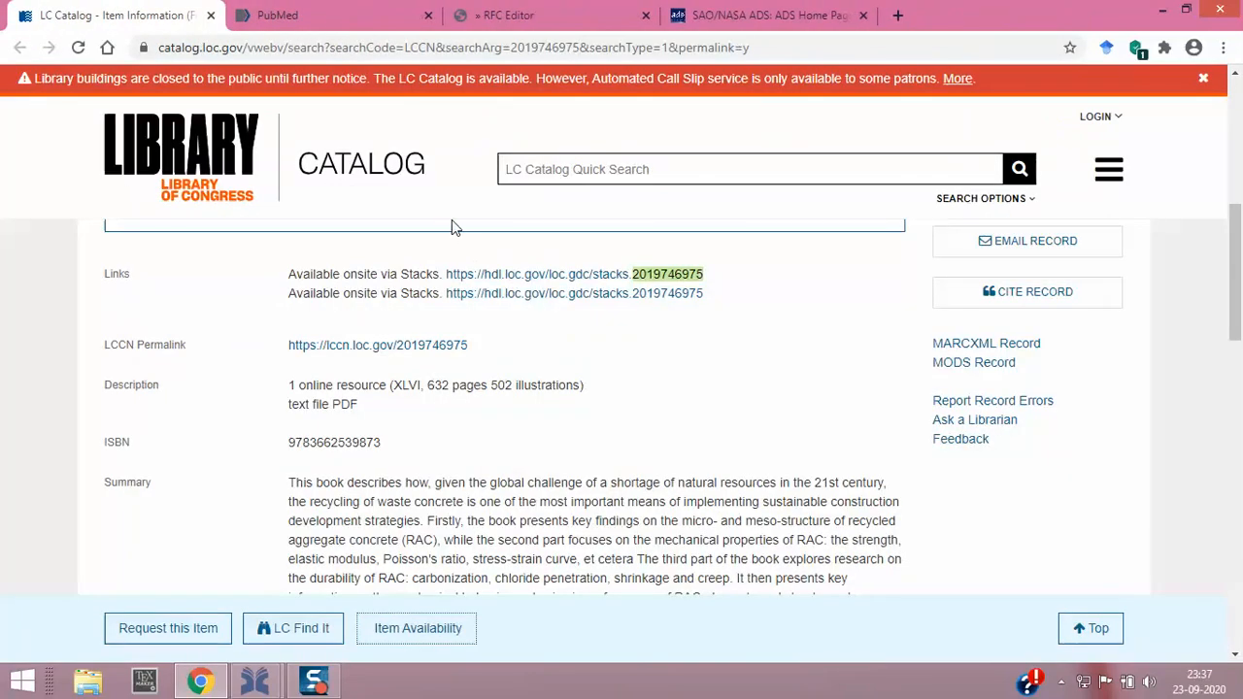
{"action": "left_click", "coordinate": [211, 15]}
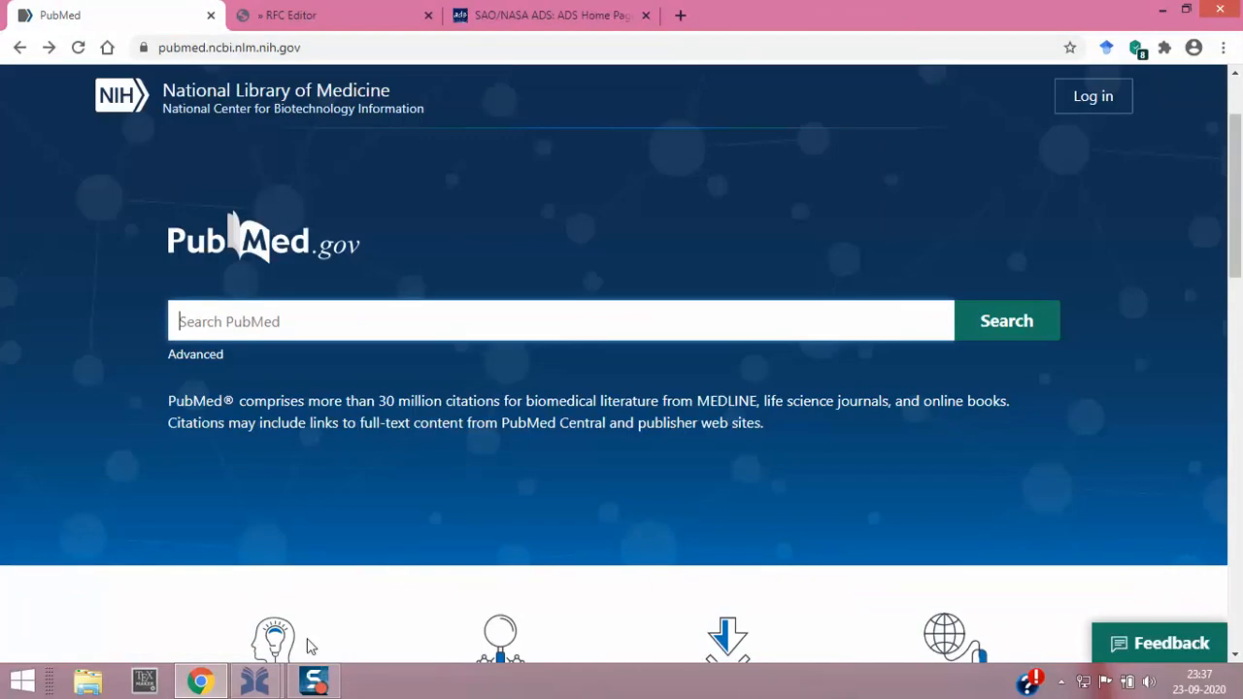
Step: Return to JabRef's new entry dialog and set the ID type to Medline/PubMed
{"action": "mouse_move", "coordinate": [254, 680]}
{"action": "left_click", "coordinate": [347, 622]}
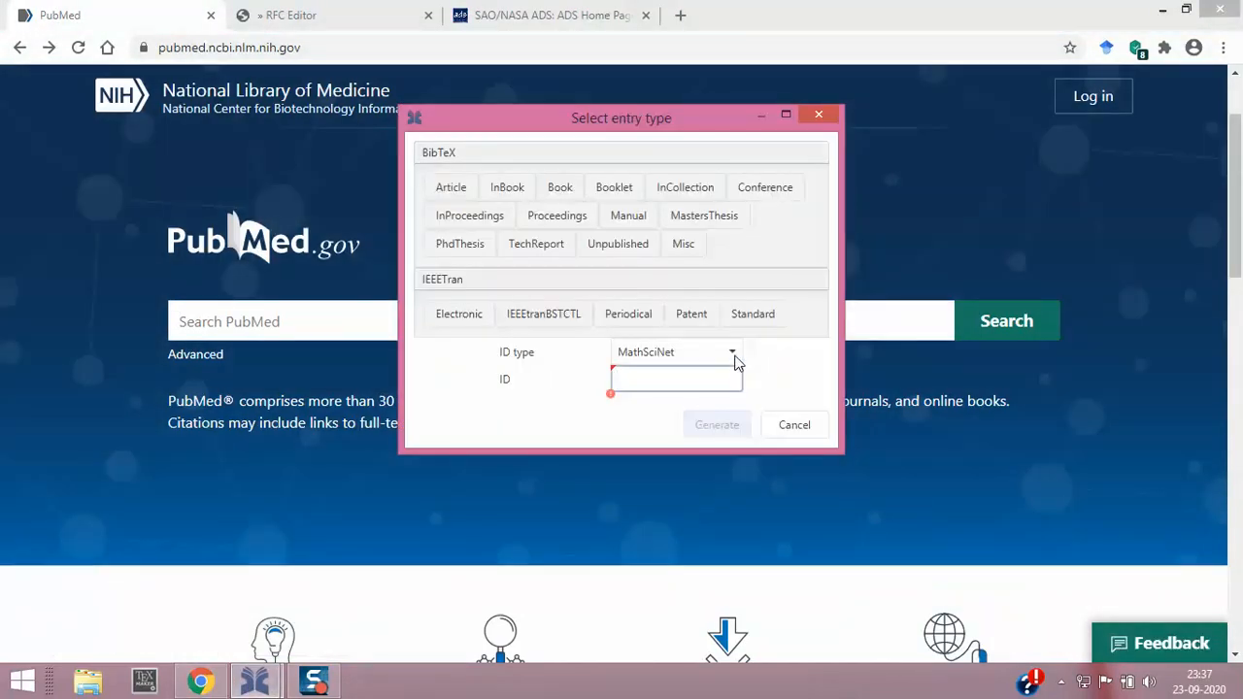
{"action": "left_click", "coordinate": [734, 353]}
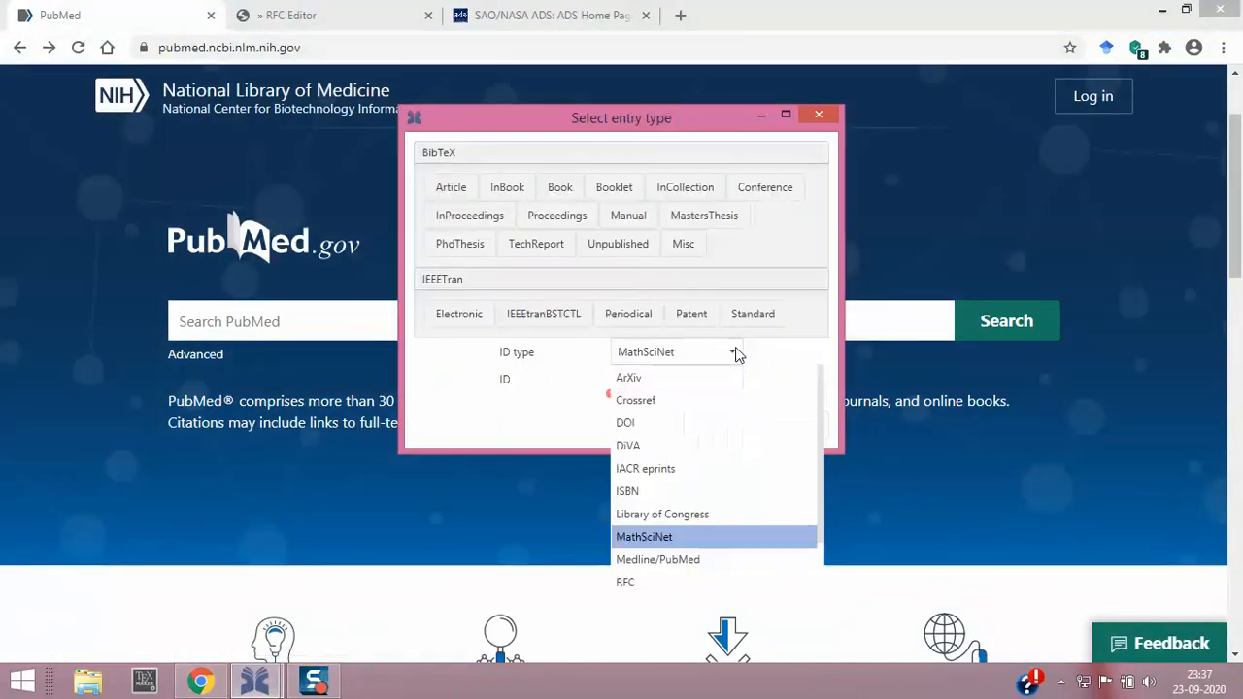
{"action": "left_click", "coordinate": [688, 560]}
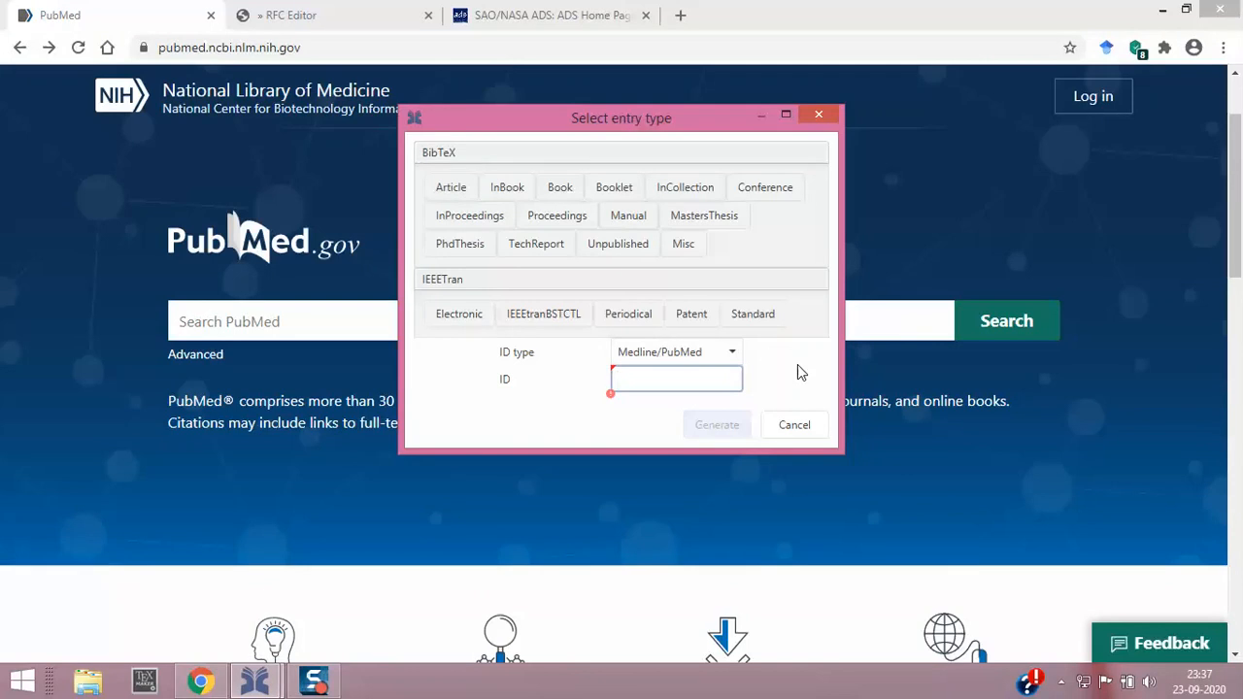
Step: Switch to the PubMed page in Chrome and search it for "Concrete"
{"action": "left_click", "coordinate": [233, 151]}
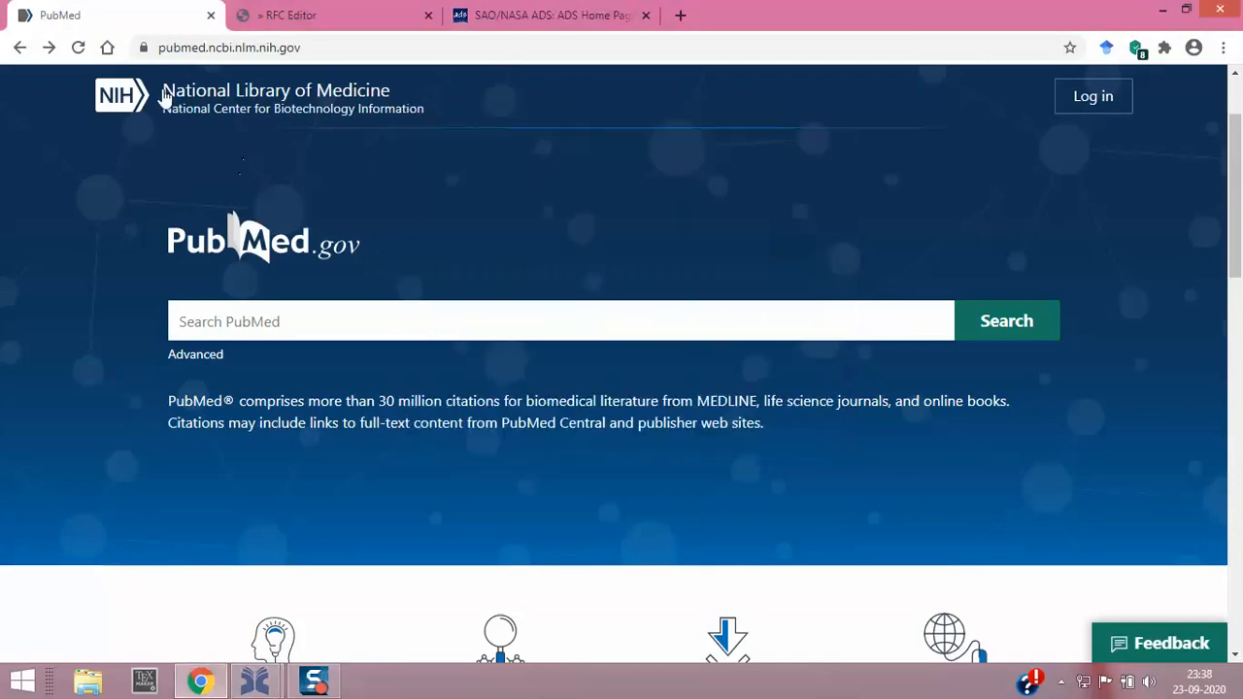
{"action": "left_click", "coordinate": [230, 324]}
{"action": "type", "text": "Concrete"}
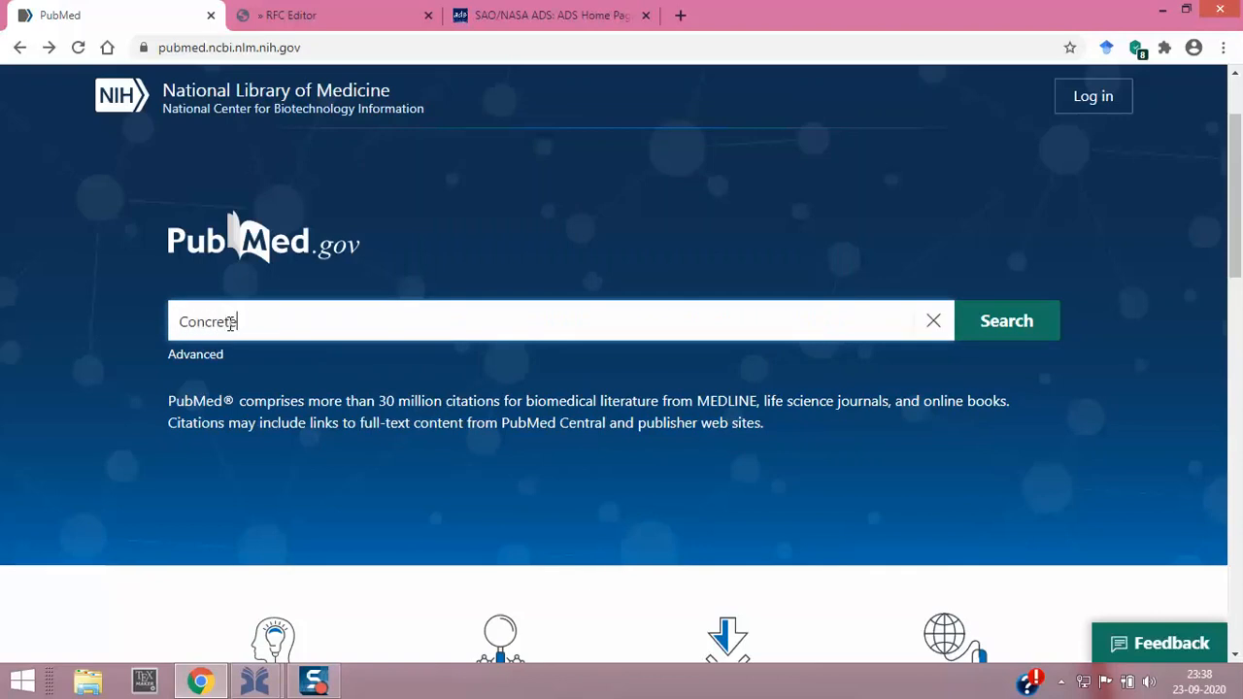
{"action": "key", "text": "Return"}
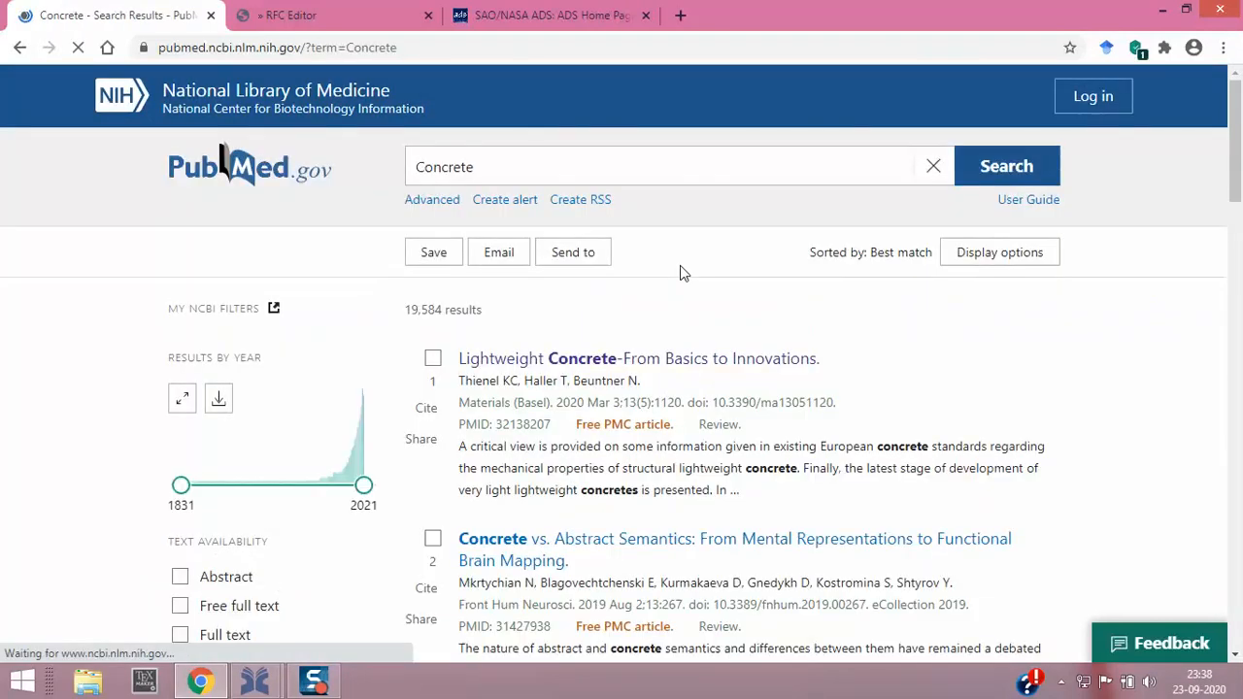
Step: Copy the PMID 32138207 of the article "Lightweight Concrete-From Basics to Innovations" from the search results
{"action": "scroll", "coordinate": [709, 289], "scroll_direction": "down", "scroll_amount": 1}
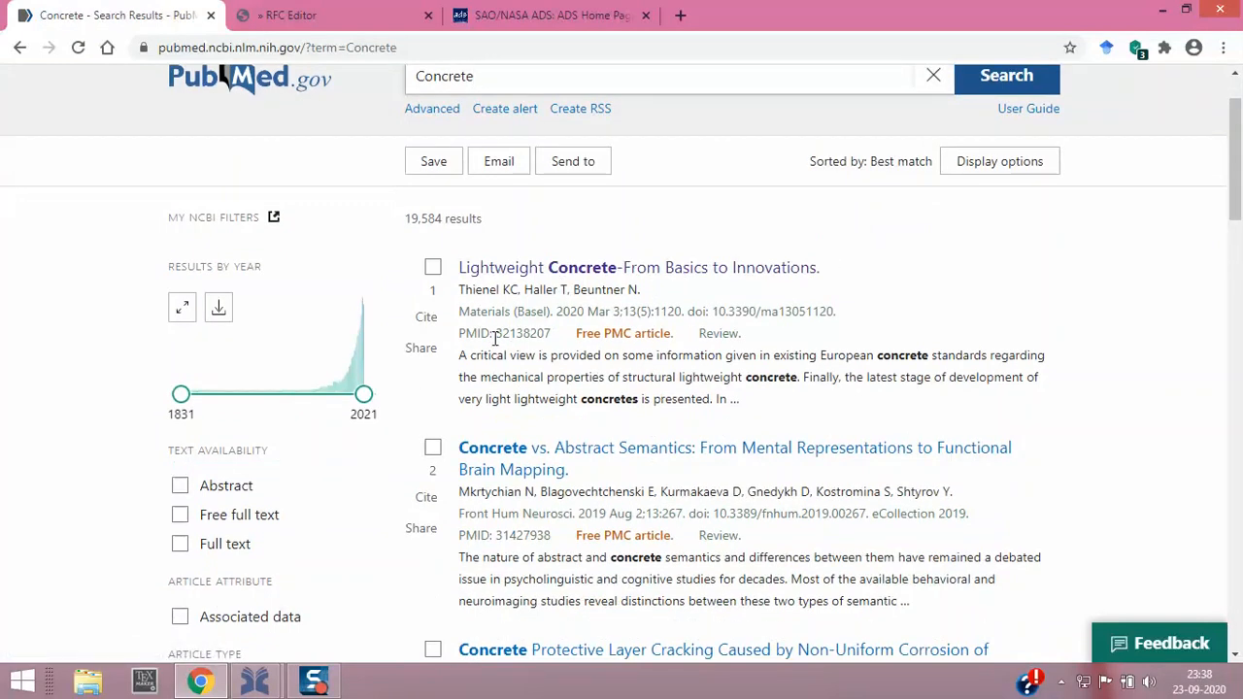
{"action": "left_click_drag", "start_coordinate": [498, 333], "coordinate": [554, 333]}
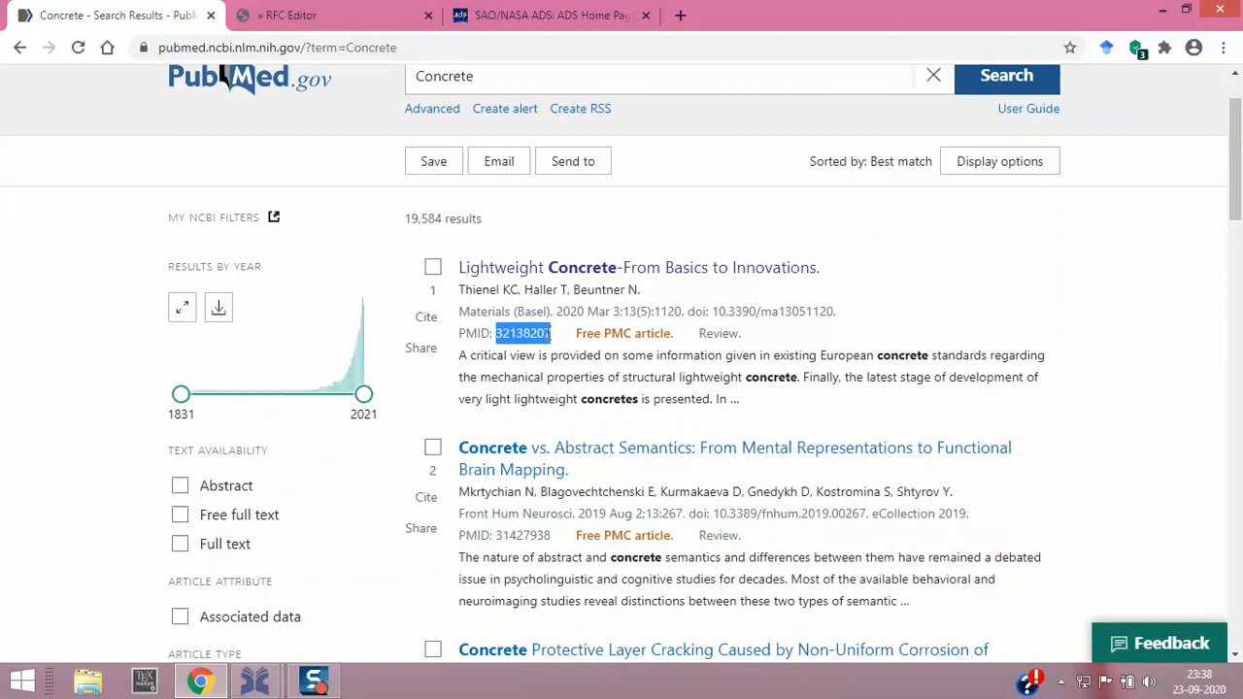
{"action": "right_click", "coordinate": [552, 335]}
{"action": "left_click", "coordinate": [568, 351]}
{"action": "left_click", "coordinate": [560, 347]}
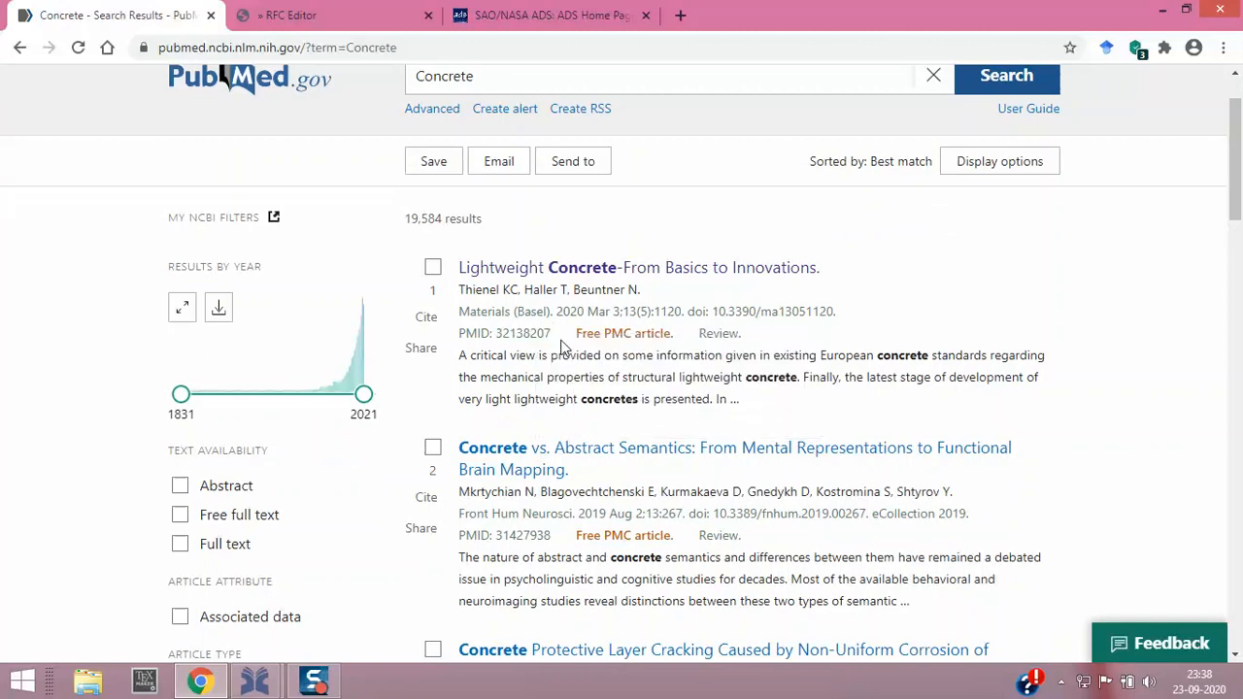
Step: Switch to JabRef's entry type dialog, paste 32138207 as the Medline/PubMed ID, generate the entry and bring up the library window
{"action": "mouse_move", "coordinate": [274, 682]}
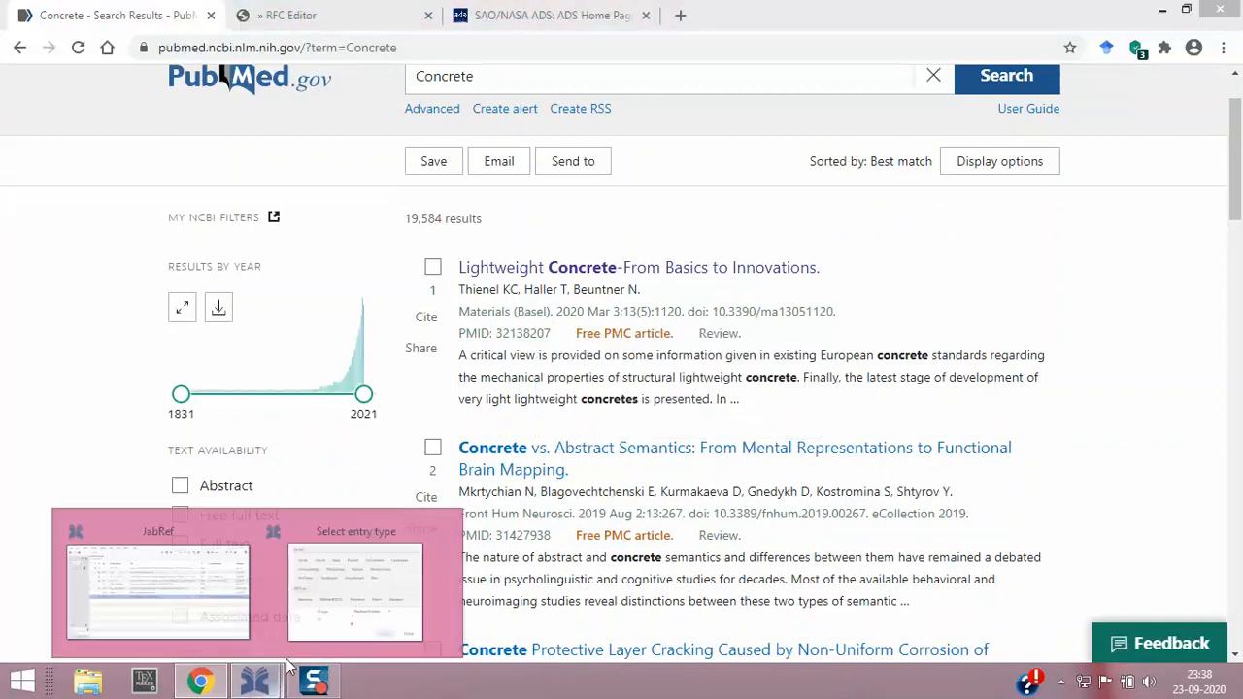
{"action": "left_click", "coordinate": [387, 592]}
{"action": "key", "text": "ctrl+v"}
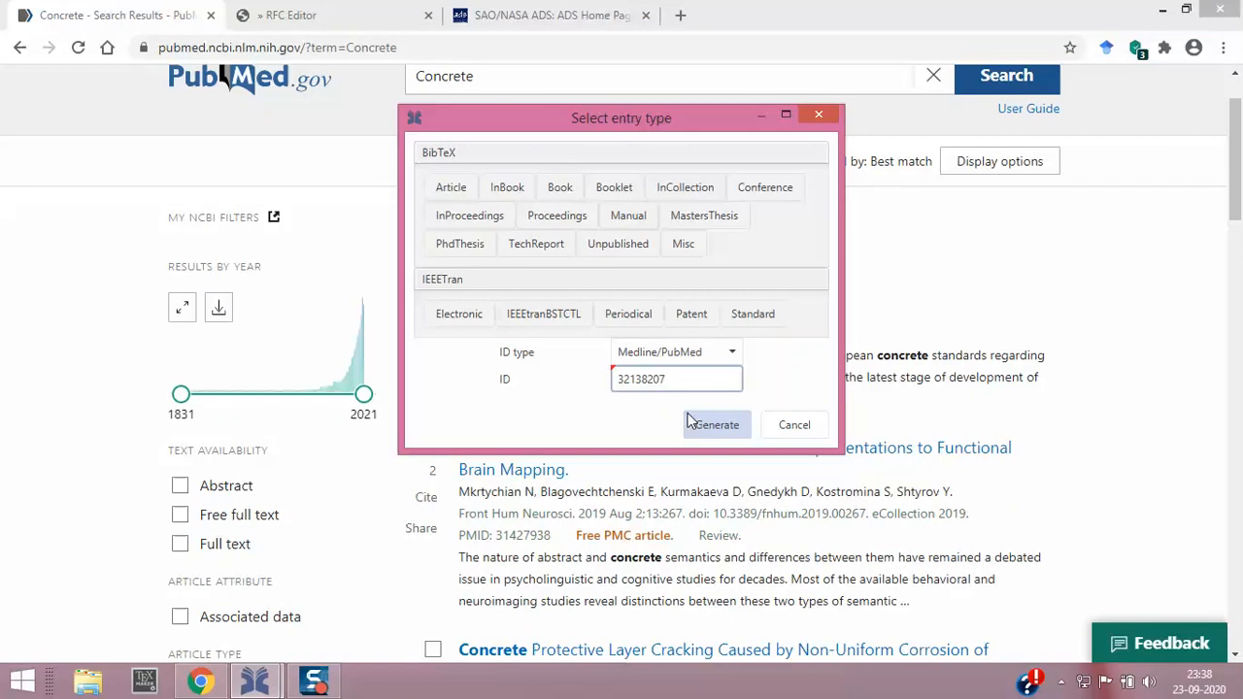
{"action": "left_click", "coordinate": [723, 425]}
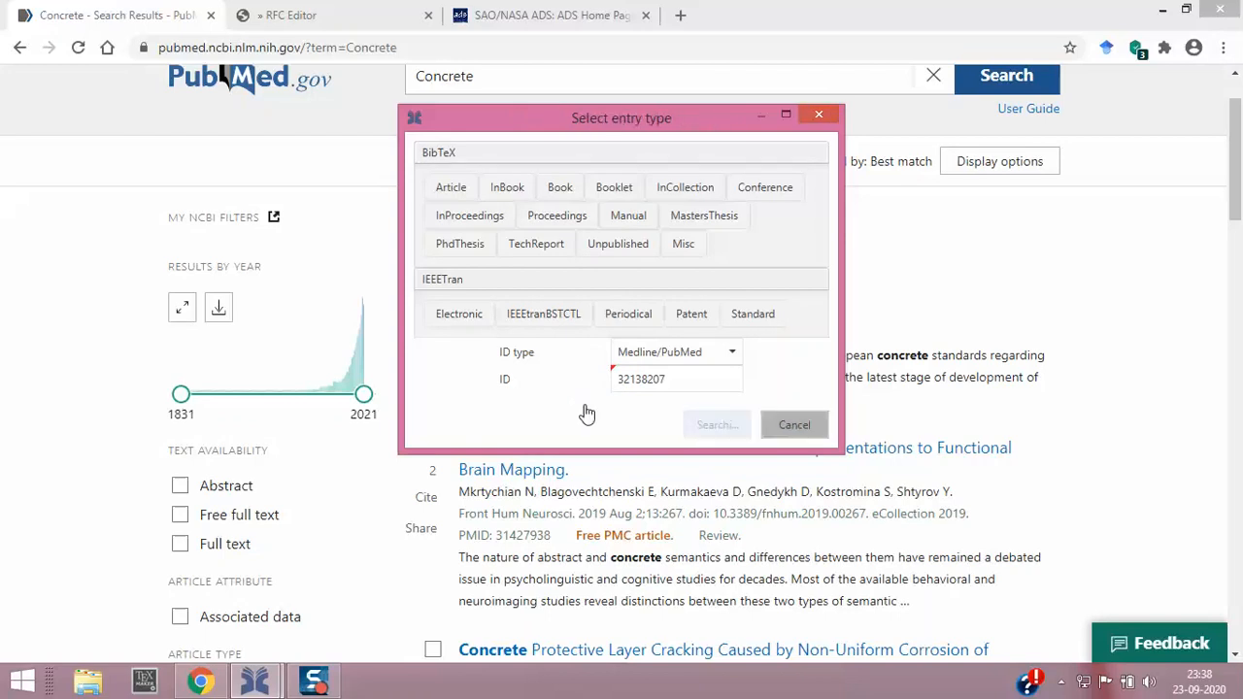
{"action": "left_click", "coordinate": [257, 680]}
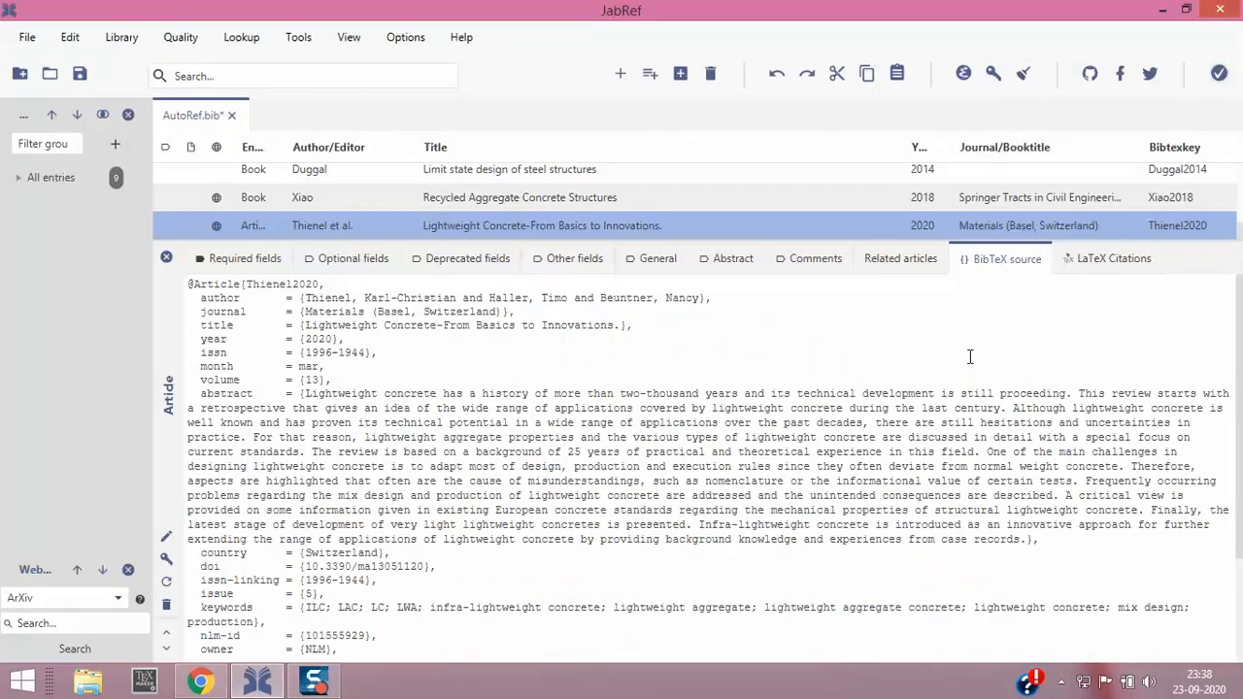
Step: Examine the lightweight concrete article's required, optional, deprecated, other, general, abstract and comment fields, related articles and BibTeX source
{"action": "scroll", "coordinate": [970, 356], "scroll_direction": "down", "scroll_amount": 2}
{"action": "scroll", "coordinate": [969, 356], "scroll_direction": "up", "scroll_amount": 2}
{"action": "left_click", "coordinate": [250, 264]}
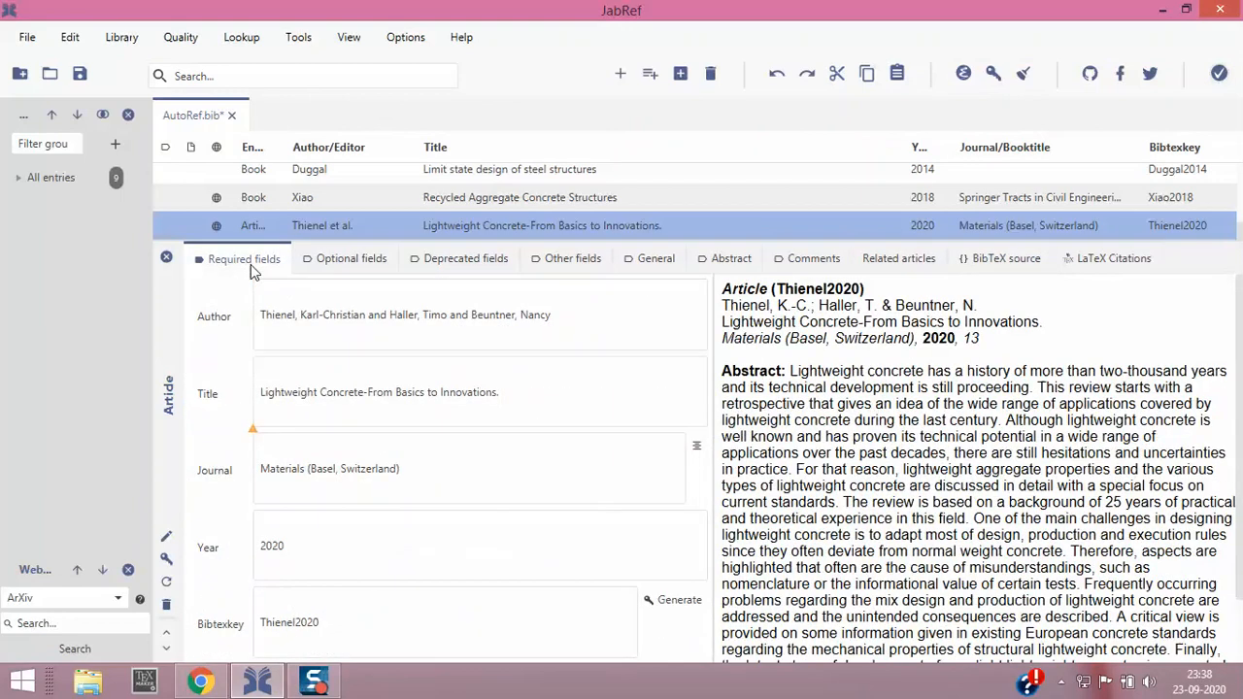
{"action": "left_click", "coordinate": [324, 265]}
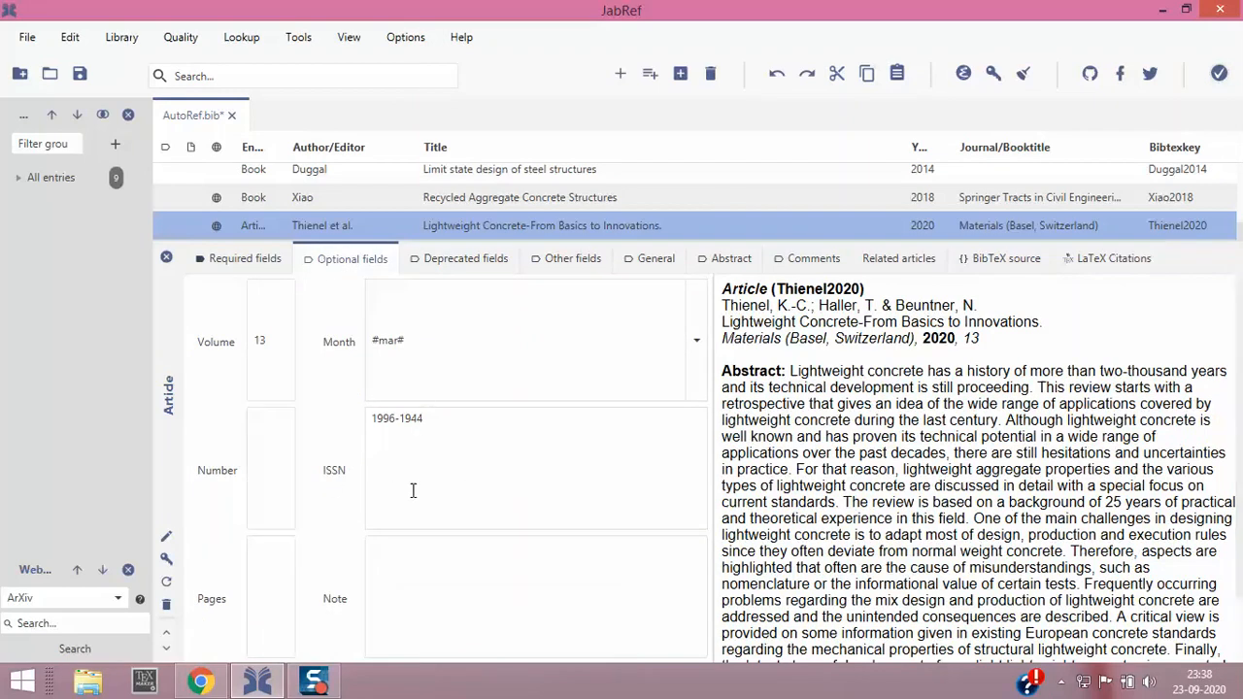
{"action": "left_click", "coordinate": [437, 262]}
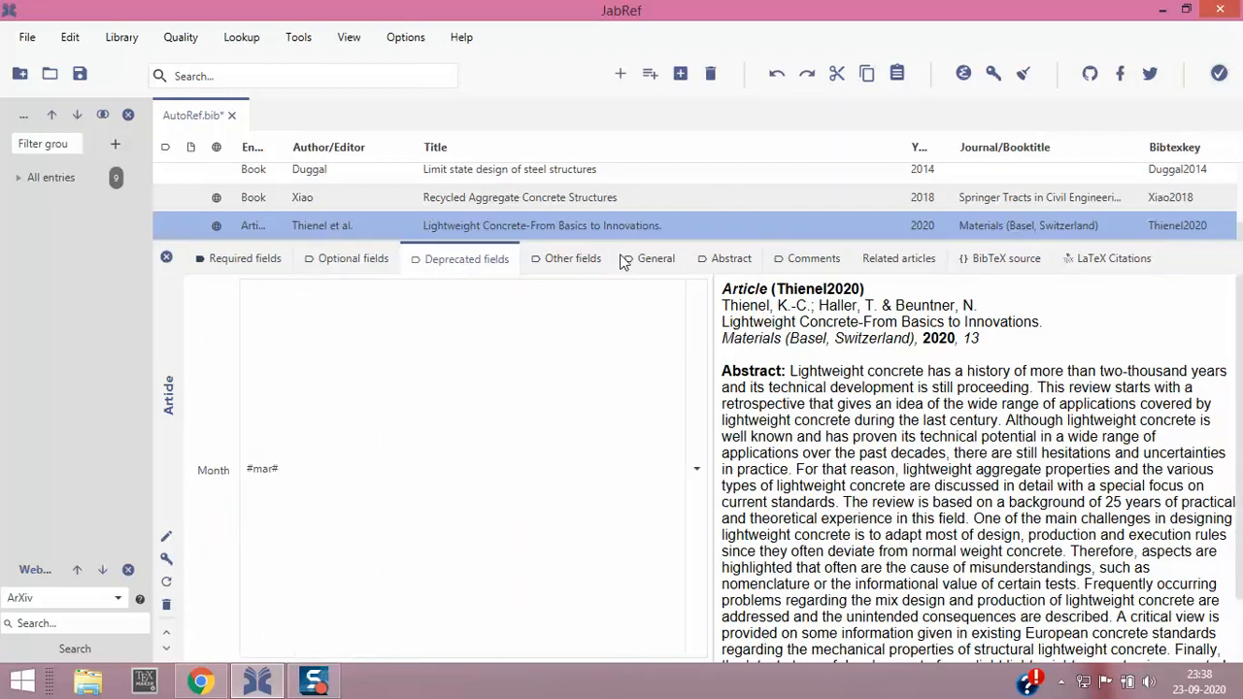
{"action": "left_click", "coordinate": [575, 261]}
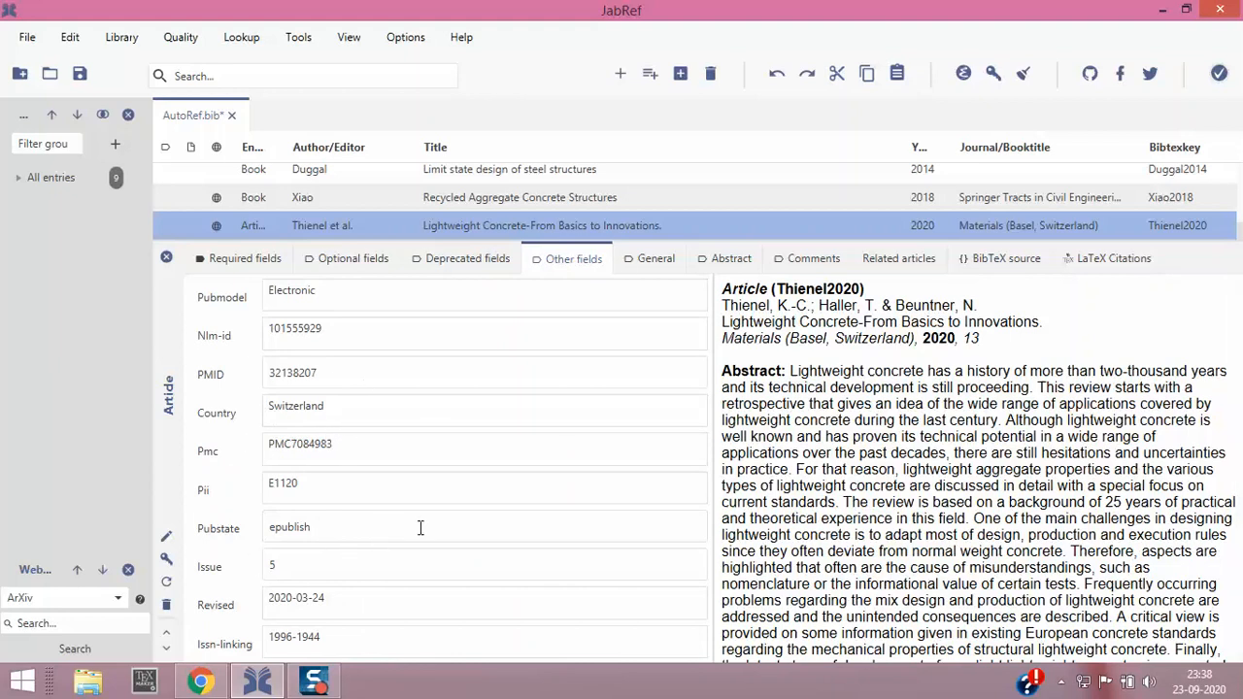
{"action": "left_click", "coordinate": [636, 260]}
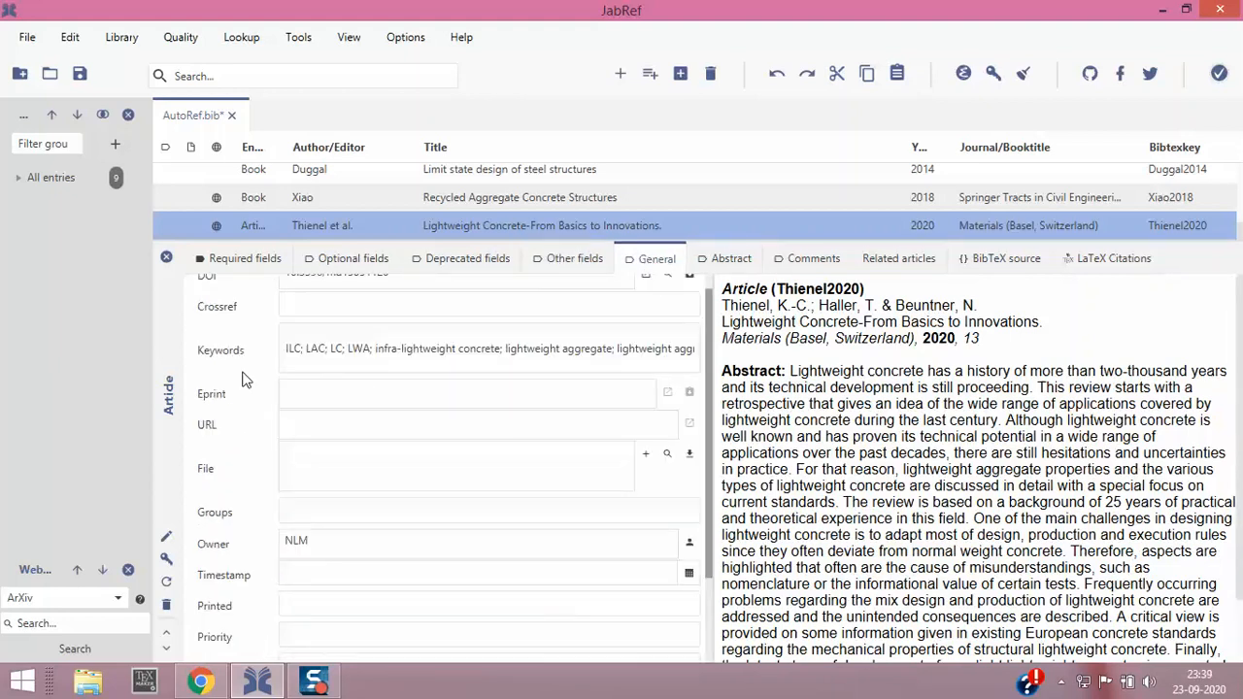
{"action": "scroll", "coordinate": [541, 341], "scroll_direction": "up", "scroll_amount": 1}
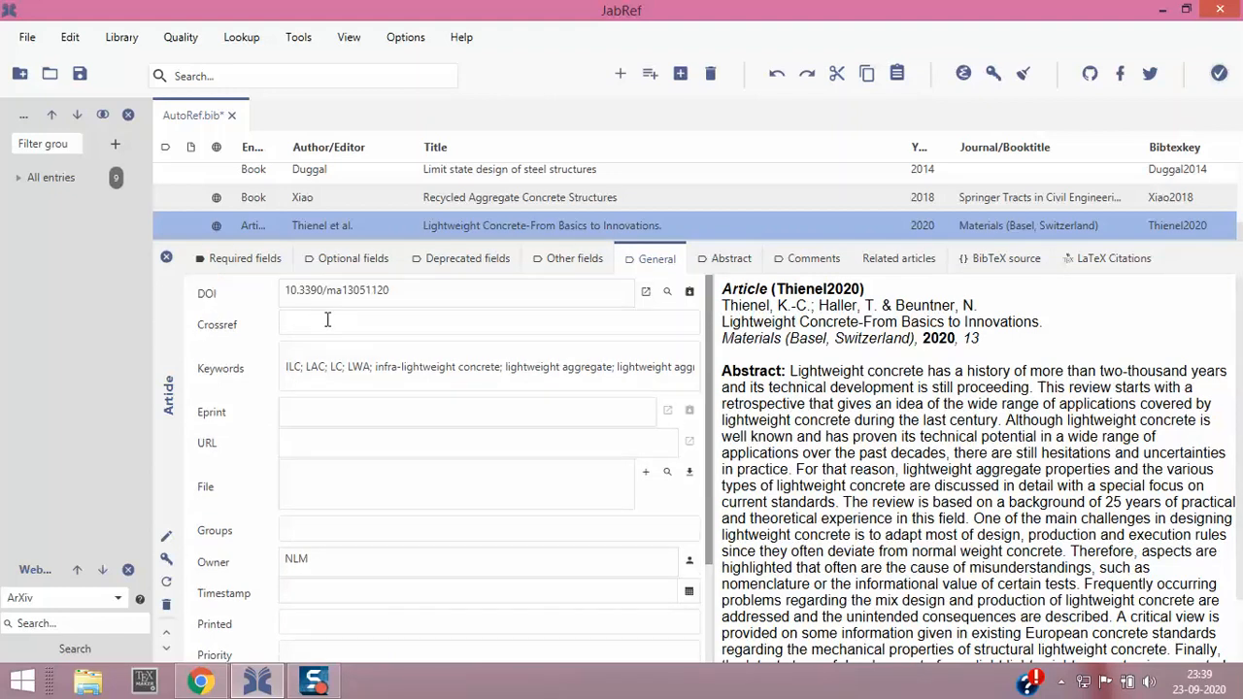
{"action": "left_click", "coordinate": [724, 258]}
{"action": "left_click", "coordinate": [801, 261]}
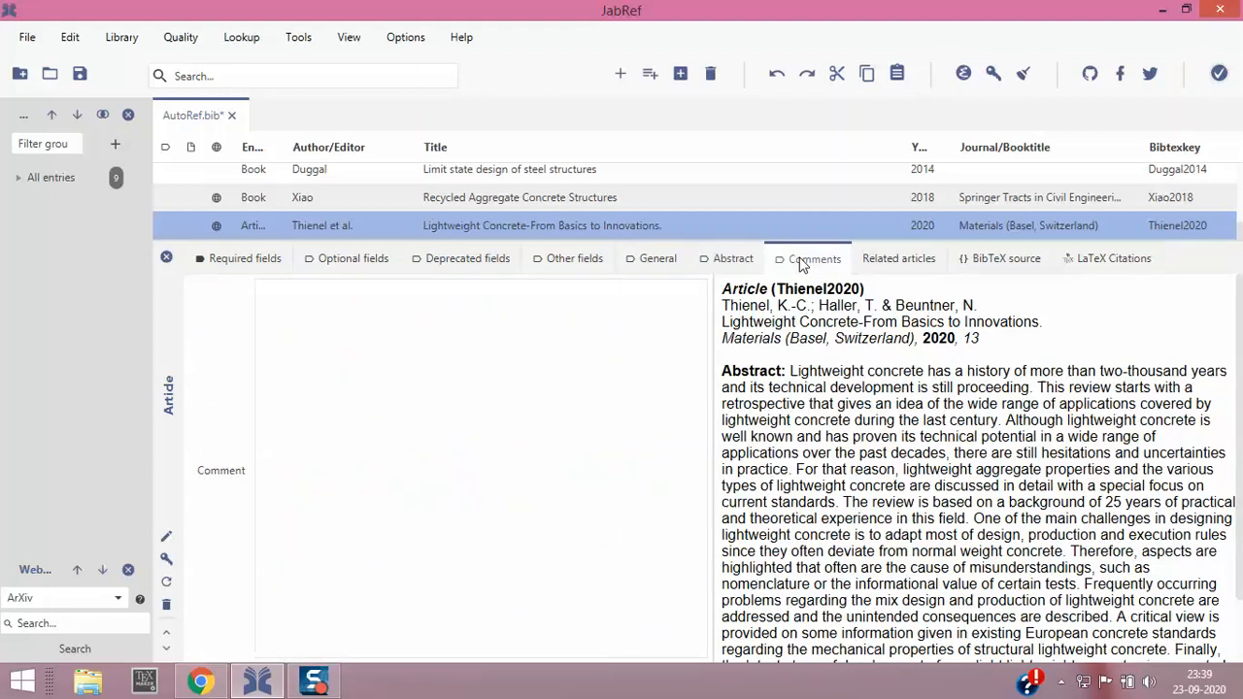
{"action": "left_click", "coordinate": [911, 256]}
{"action": "left_click", "coordinate": [789, 260]}
{"action": "left_click", "coordinate": [980, 261]}
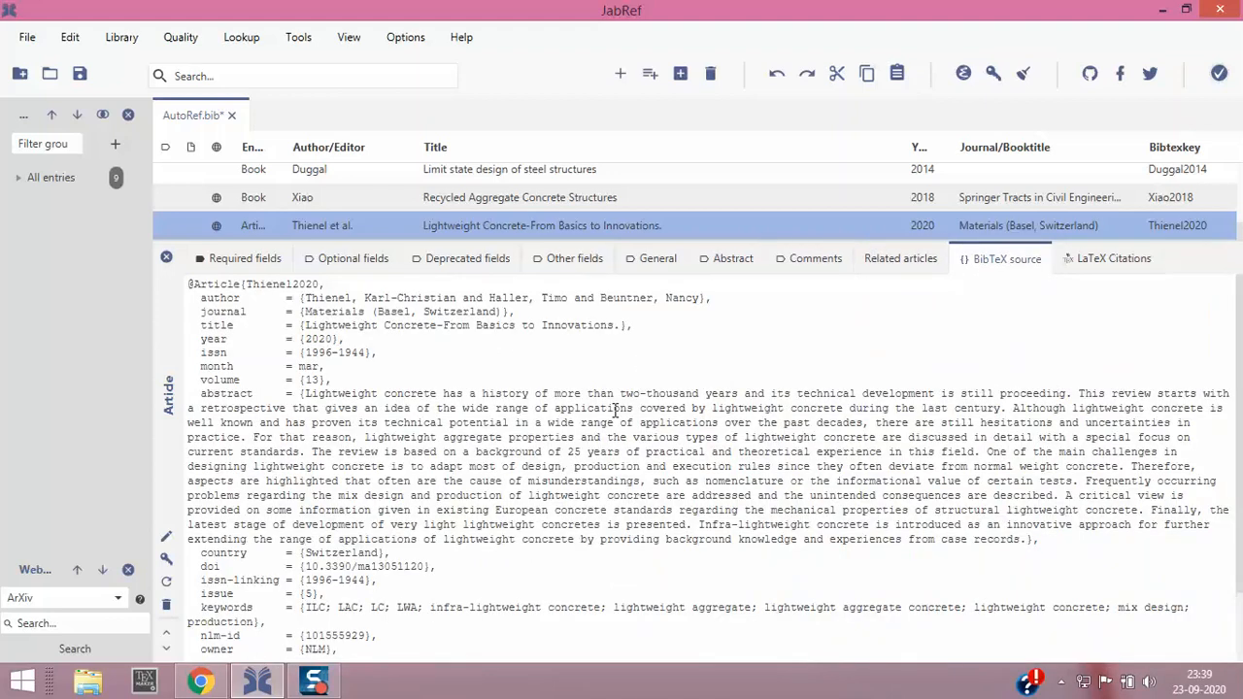
{"action": "scroll", "coordinate": [615, 410], "scroll_direction": "down", "scroll_amount": 2}
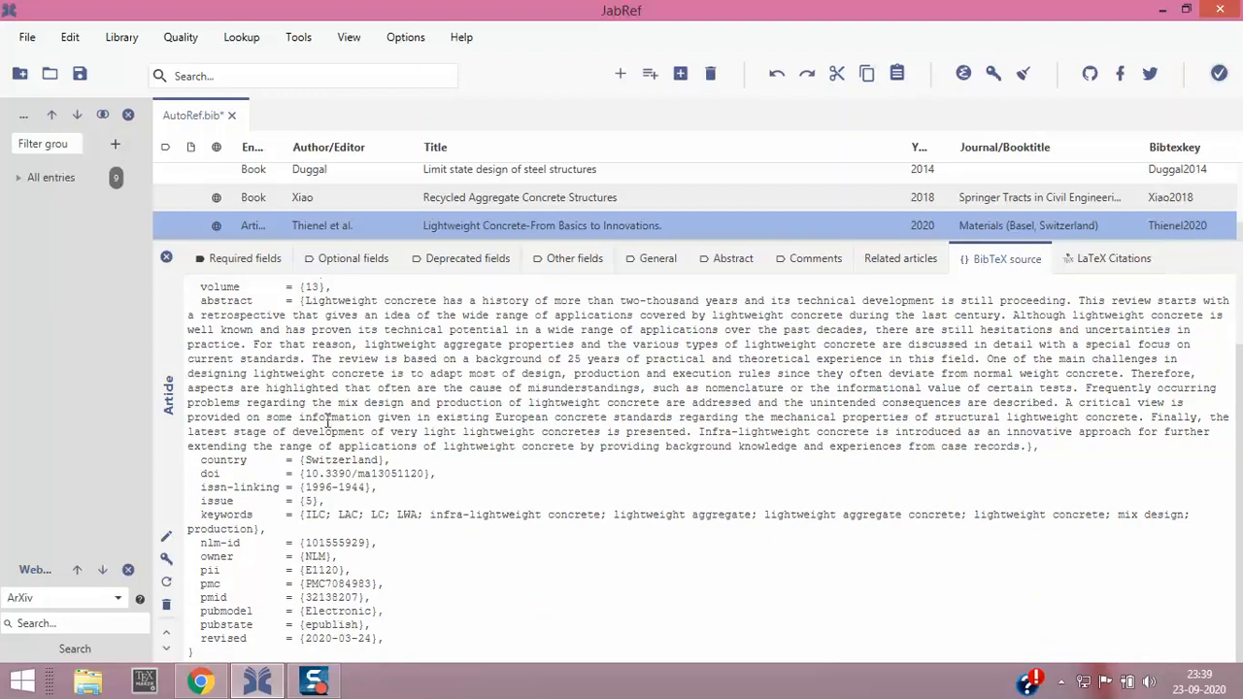
{"action": "scroll", "coordinate": [331, 418], "scroll_direction": "up", "scroll_amount": 2}
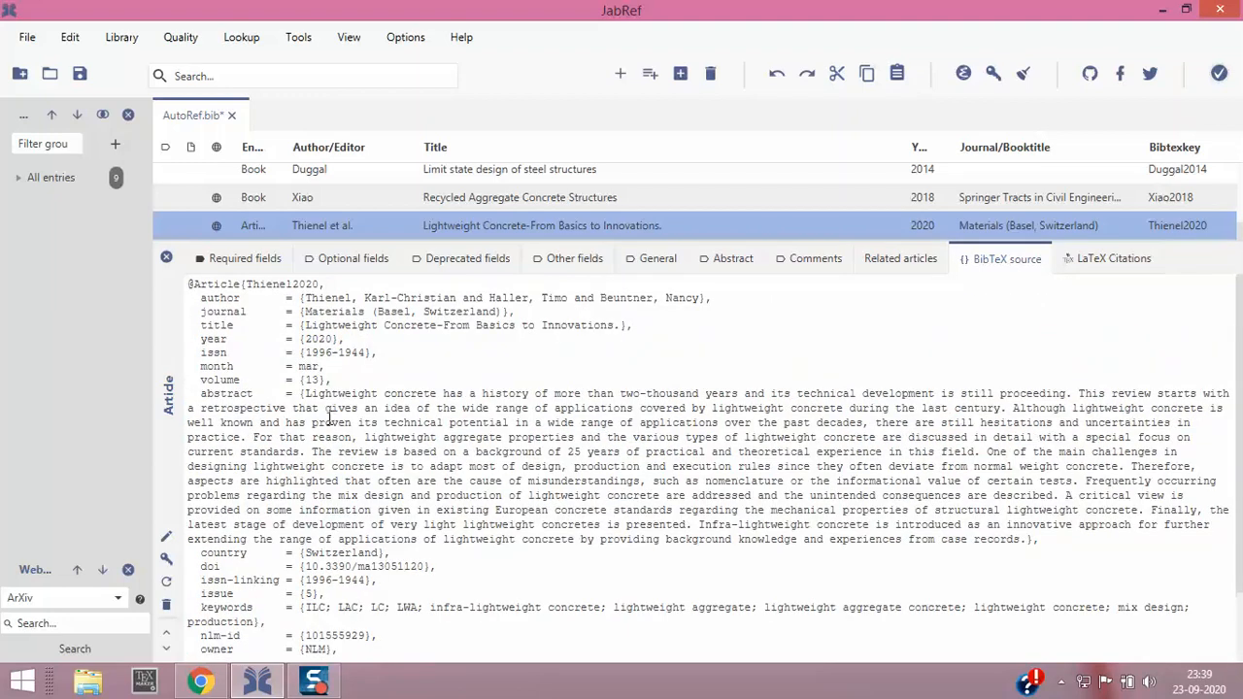
Step: Close the entry editor and start another new entry with the ID type set to RFC
{"action": "left_click", "coordinate": [166, 258]}
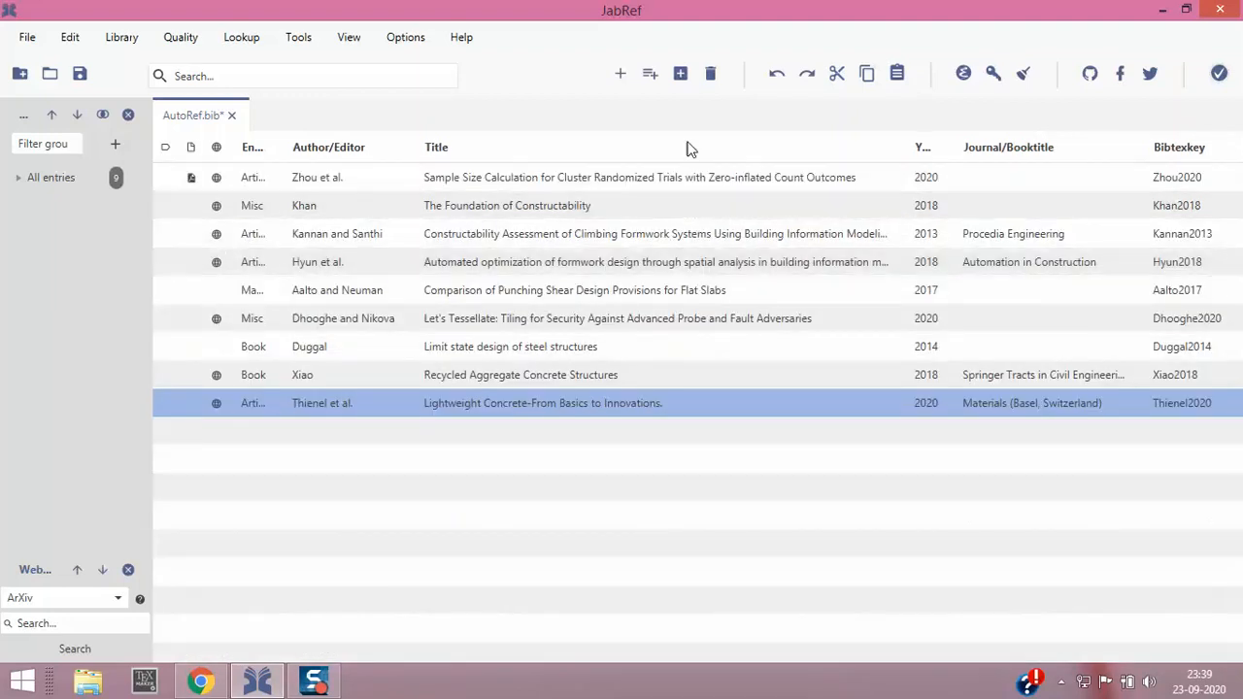
{"action": "left_click", "coordinate": [650, 78]}
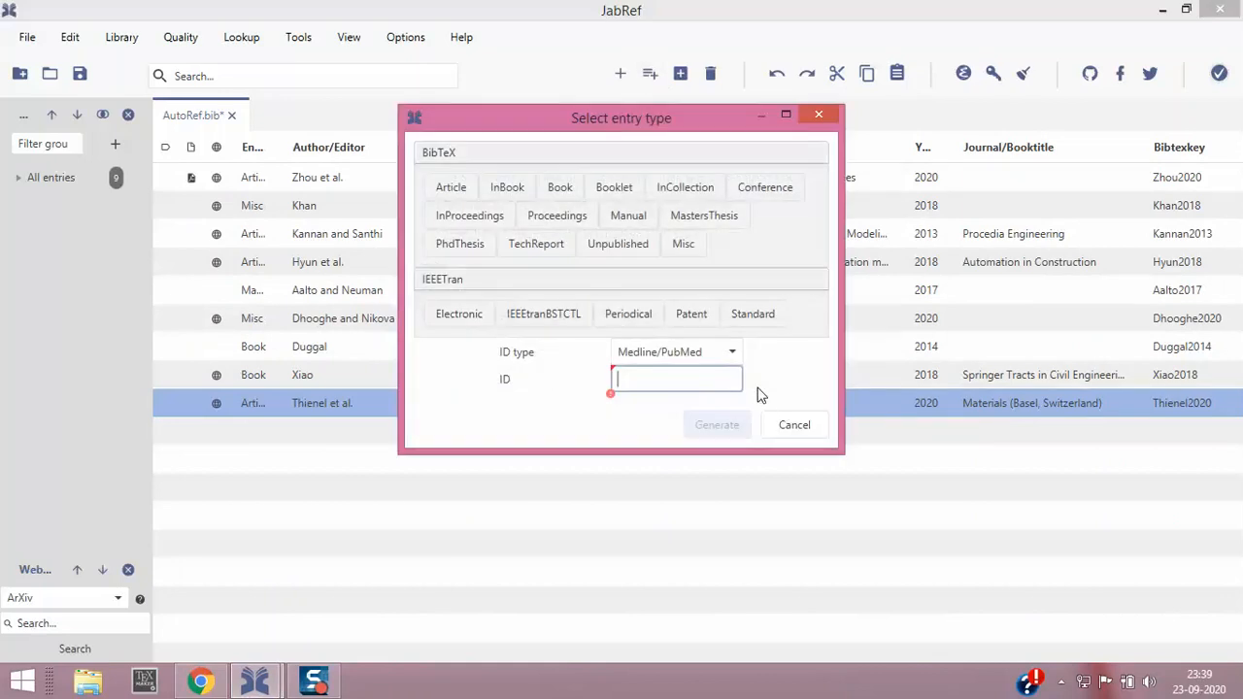
{"action": "left_click", "coordinate": [734, 355]}
{"action": "scroll", "coordinate": [719, 511], "scroll_direction": "down", "scroll_amount": 3}
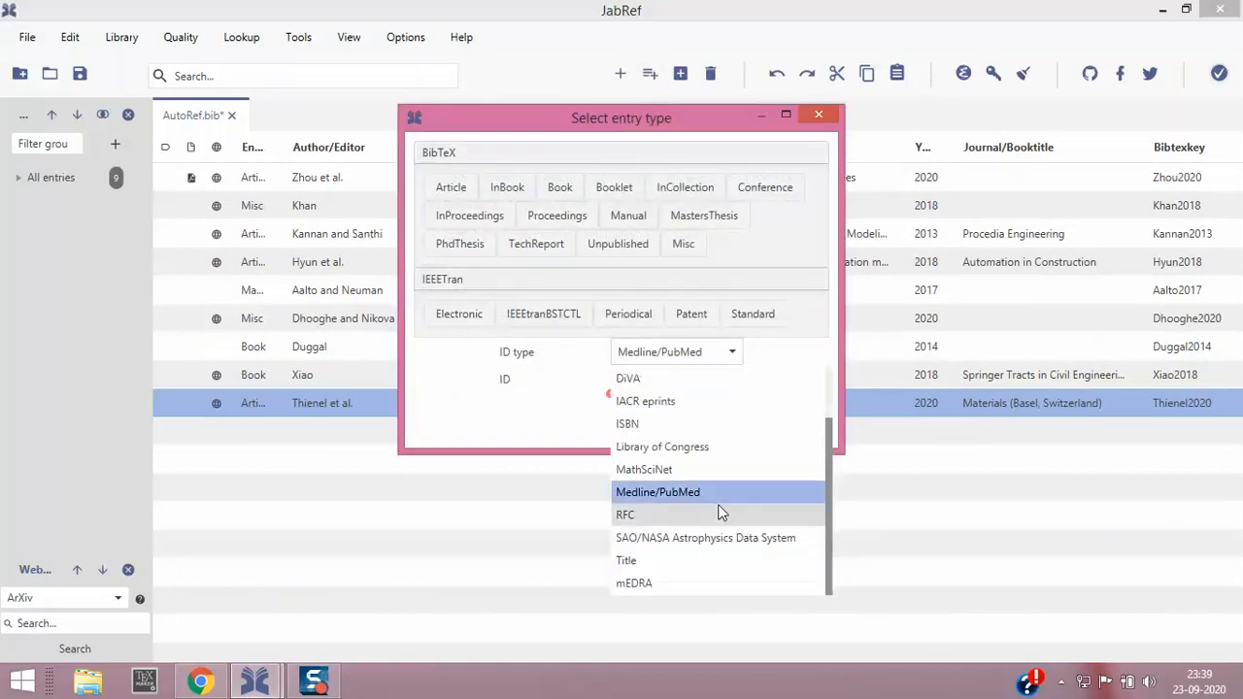
{"action": "left_click", "coordinate": [653, 524]}
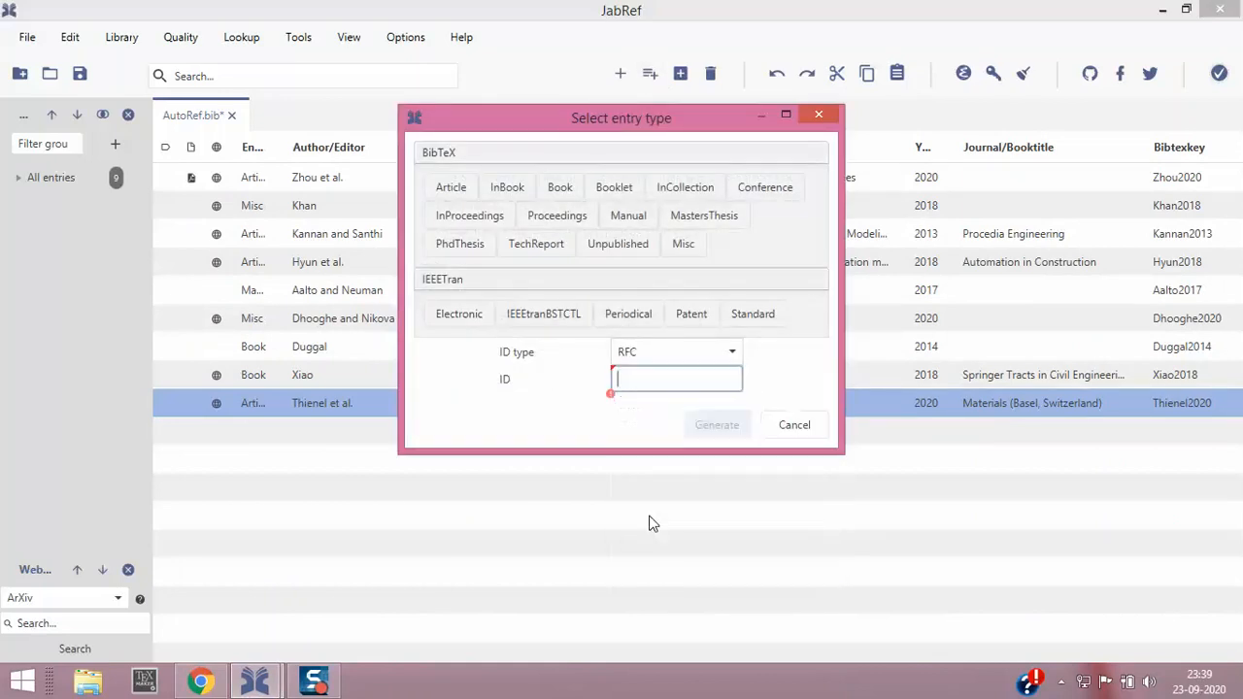
Step: Switch to Chrome, close the PubMed results and open the RFC Editor page for RFC 8876, Non-interactive Emergency Calls
{"action": "left_click", "coordinate": [199, 680]}
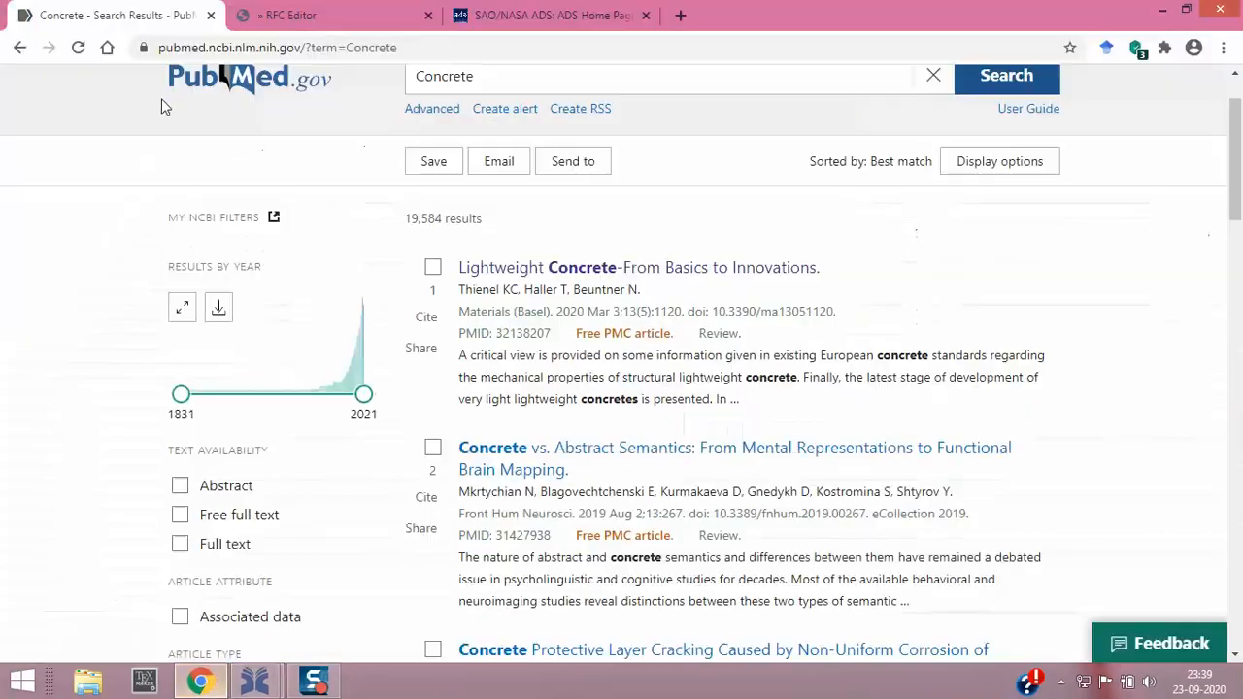
{"action": "left_click", "coordinate": [211, 15]}
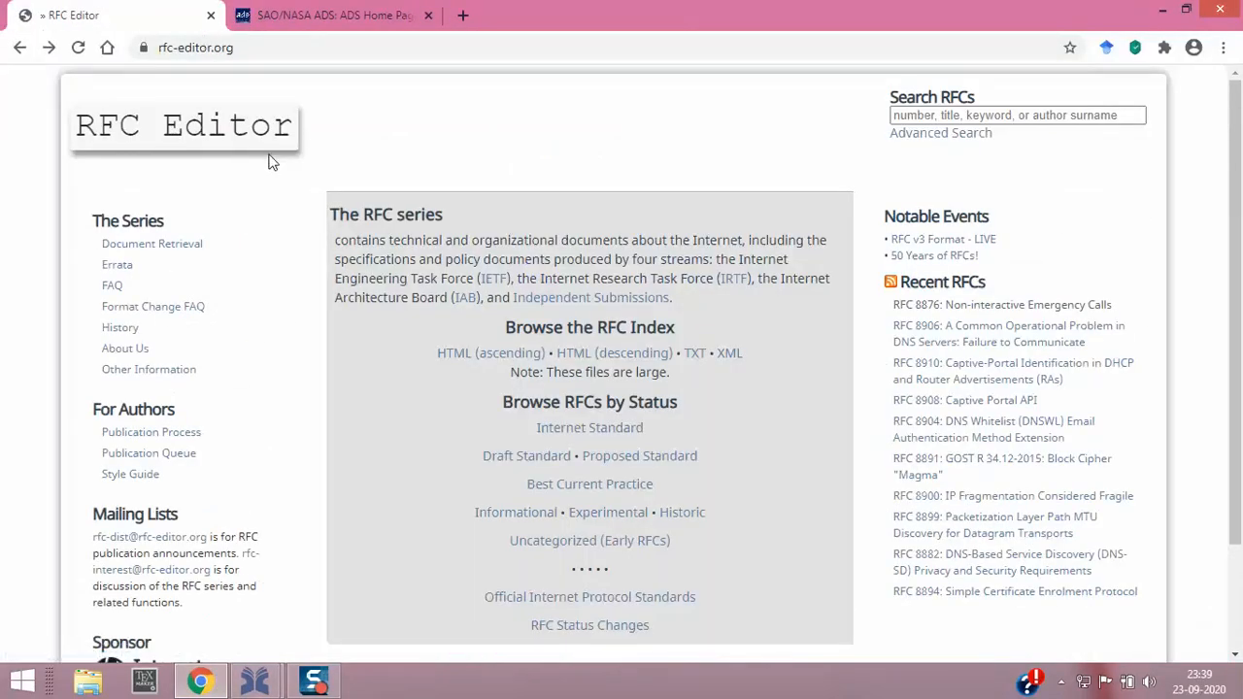
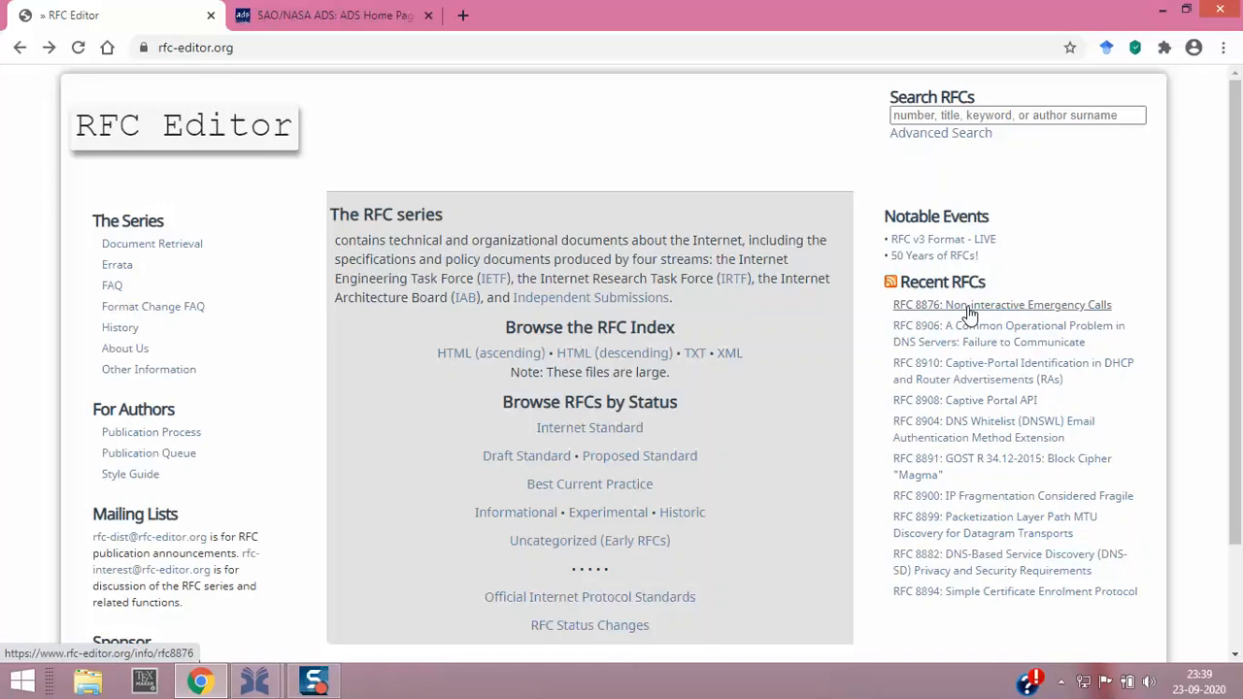
{"action": "left_click", "coordinate": [968, 309]}
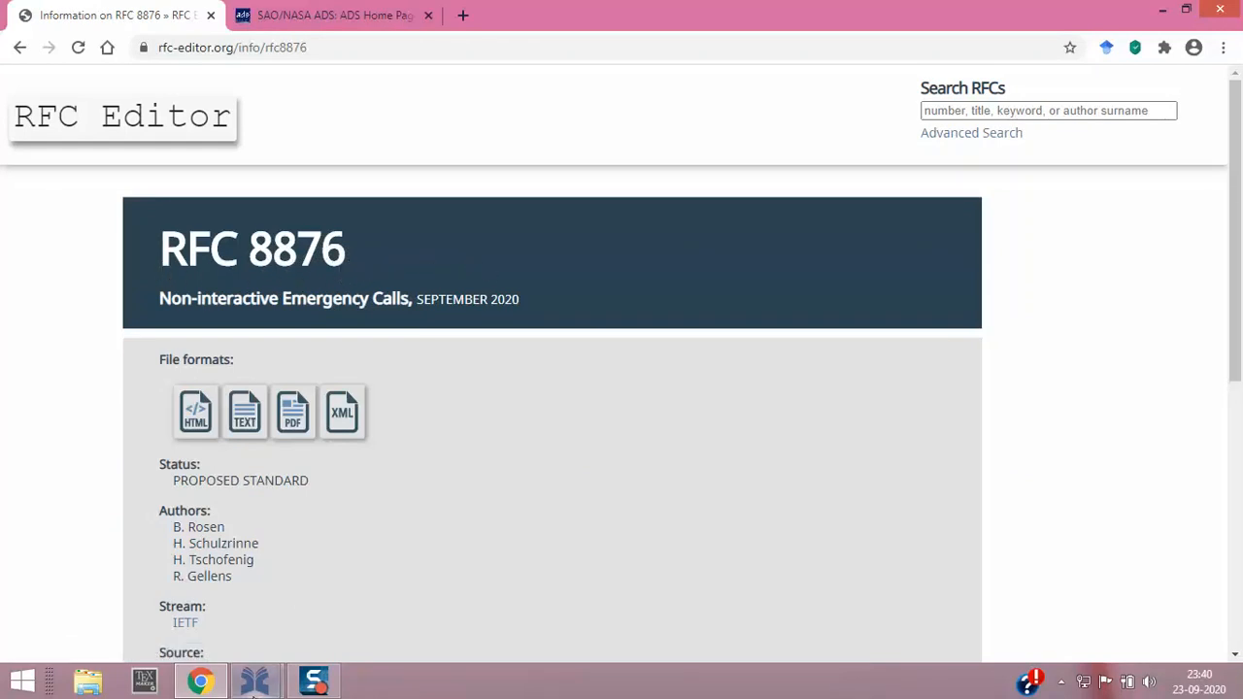
Step: Return to JabRef's entry type dialog, try to generate an entry from the ID "RFC 8876" and dismiss the message
{"action": "mouse_move", "coordinate": [255, 681]}
{"action": "left_click", "coordinate": [313, 624]}
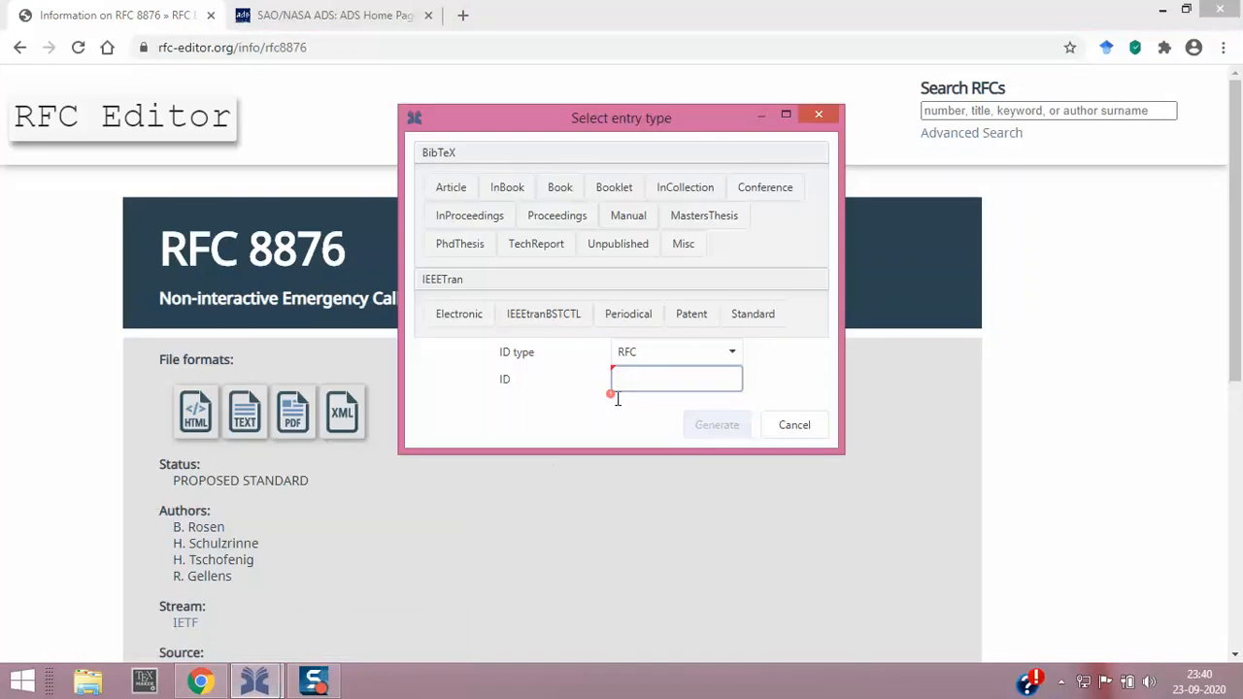
{"action": "type", "text": "RFC 8876"}
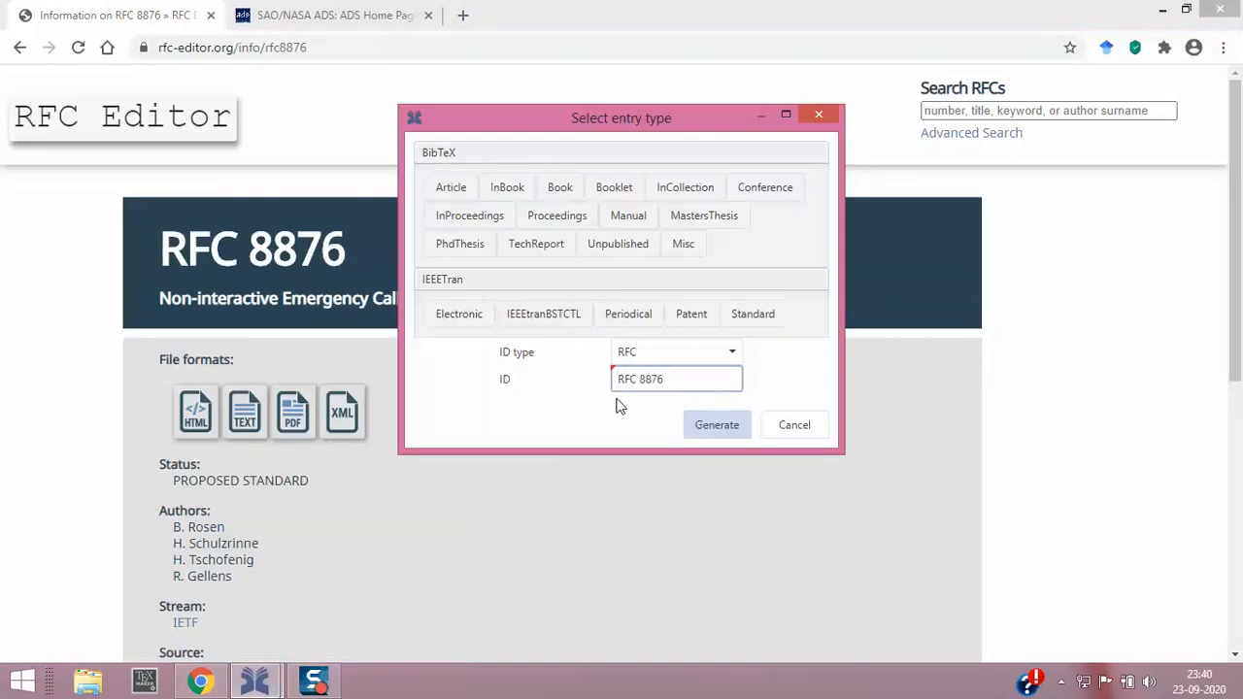
{"action": "left_click", "coordinate": [700, 426]}
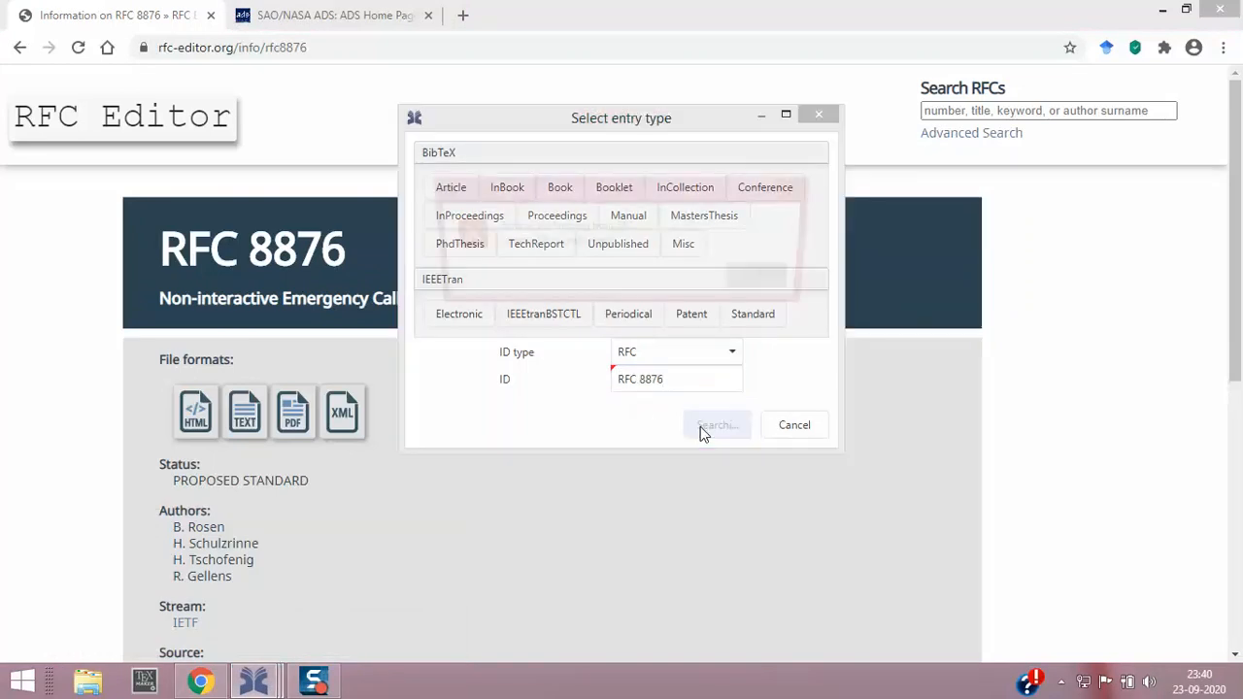
{"action": "left_click", "coordinate": [744, 291]}
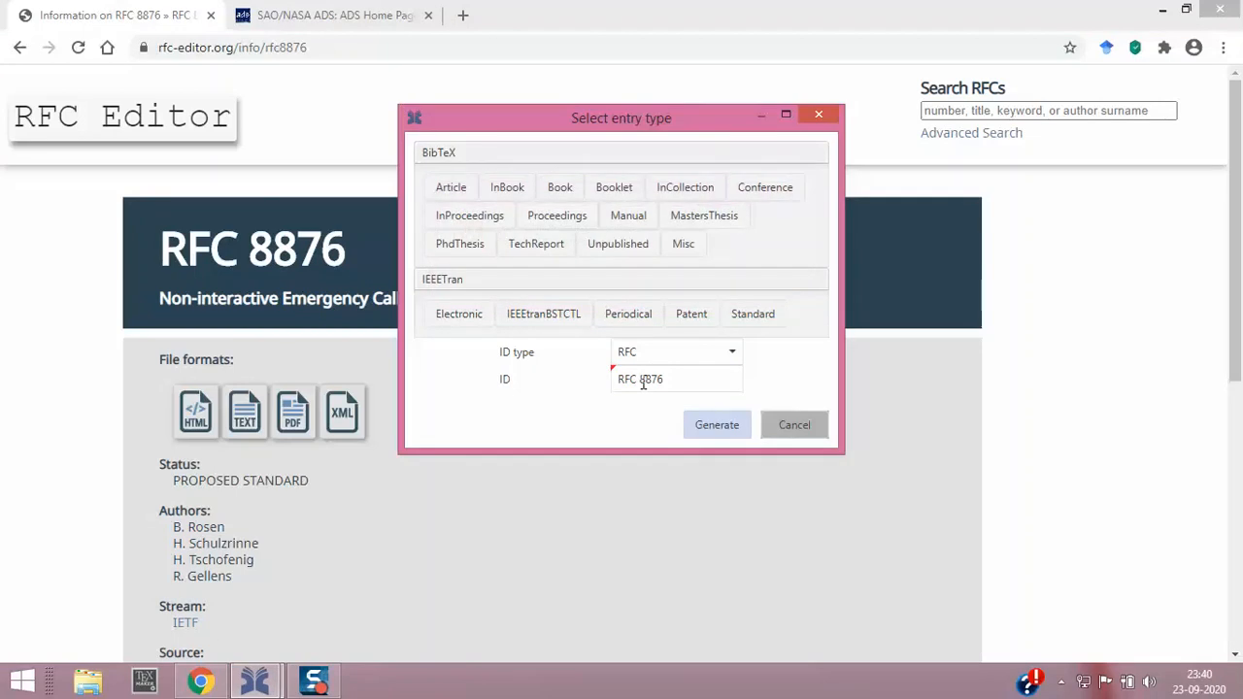
Step: Remove the RFC prefix so the ID is 8876, generate the entry and show it in the JabRef library
{"action": "left_click_drag", "start_coordinate": [639, 379], "coordinate": [596, 382]}
{"action": "key", "text": "BackSpace"}
{"action": "key", "text": "Delete"}
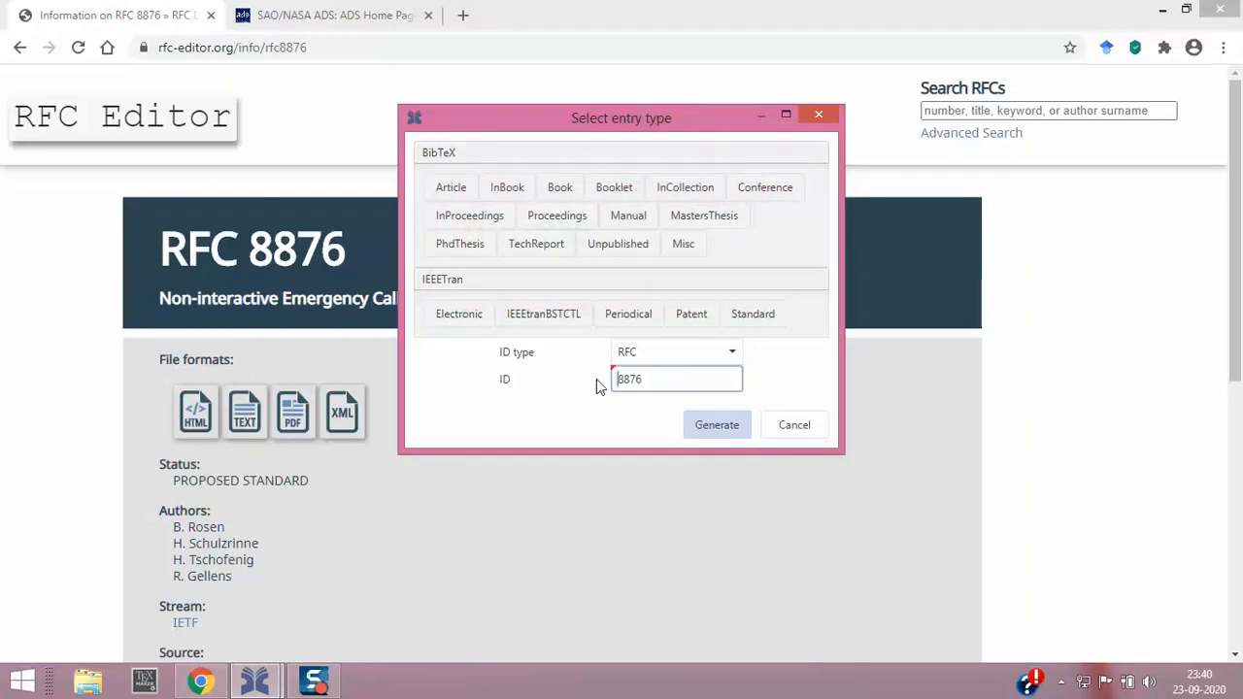
{"action": "left_click", "coordinate": [723, 423]}
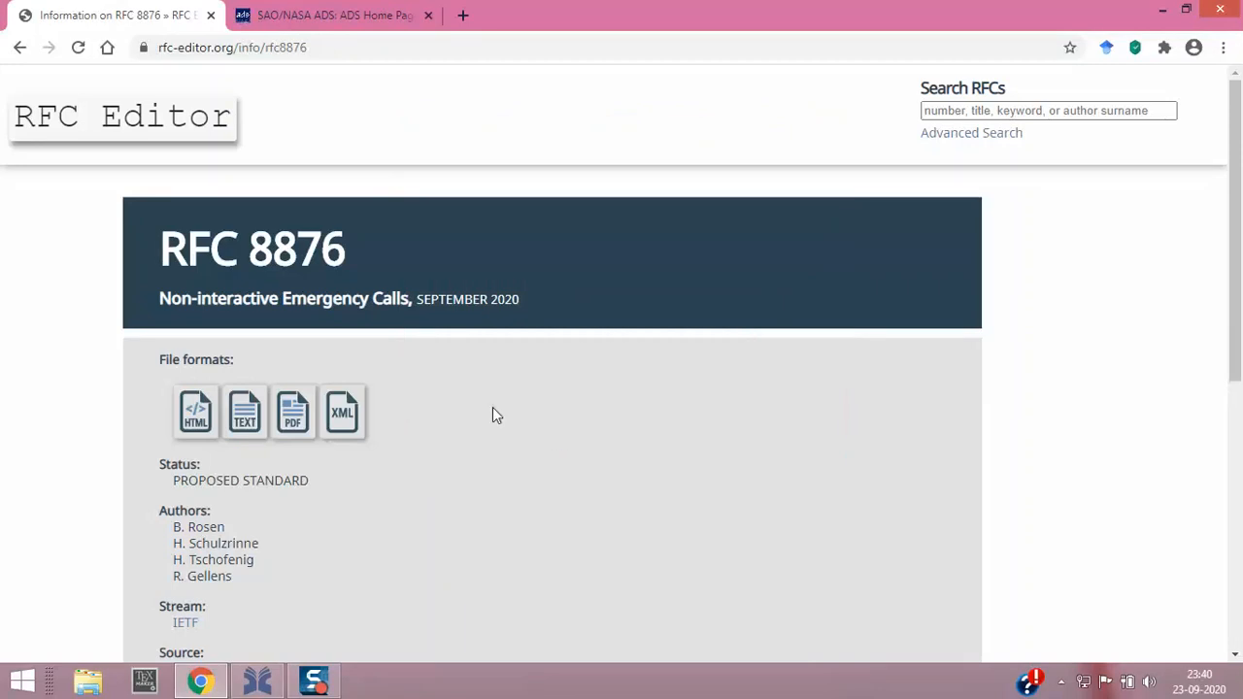
{"action": "left_click", "coordinate": [258, 680]}
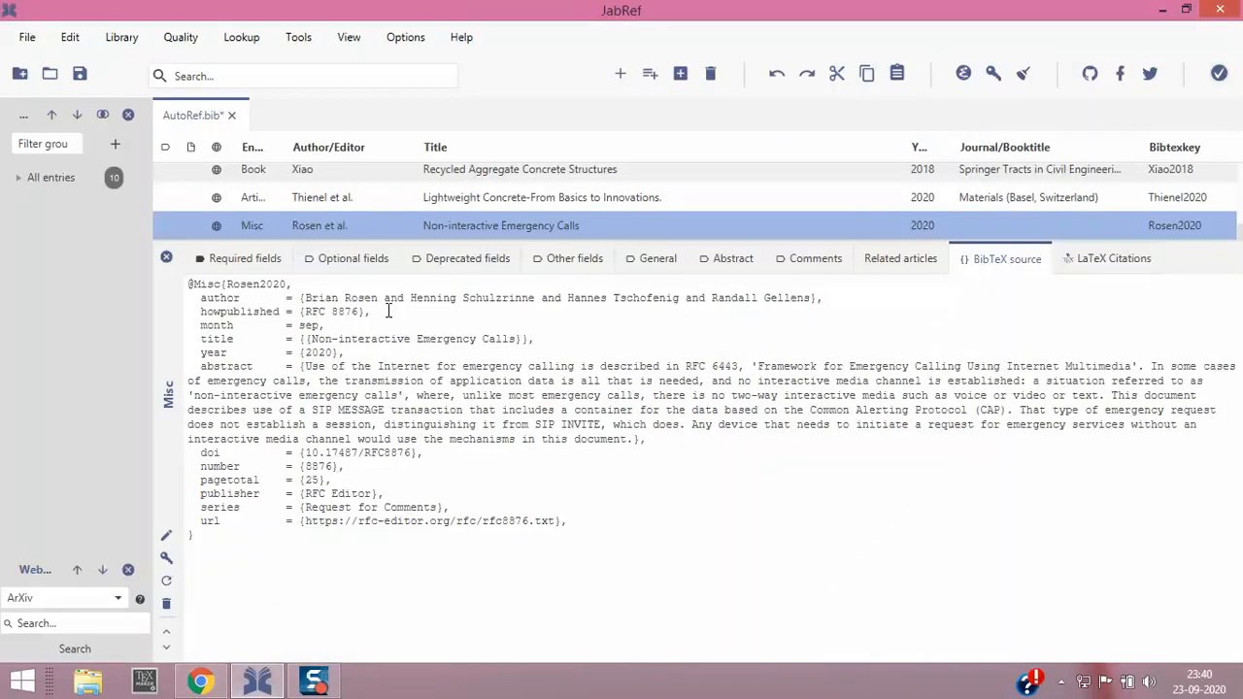
Step: Close the RFC entry's editor and start another new entry with the ID type set to SAO/NASA Astrophysics Data System
{"action": "left_click", "coordinate": [233, 257]}
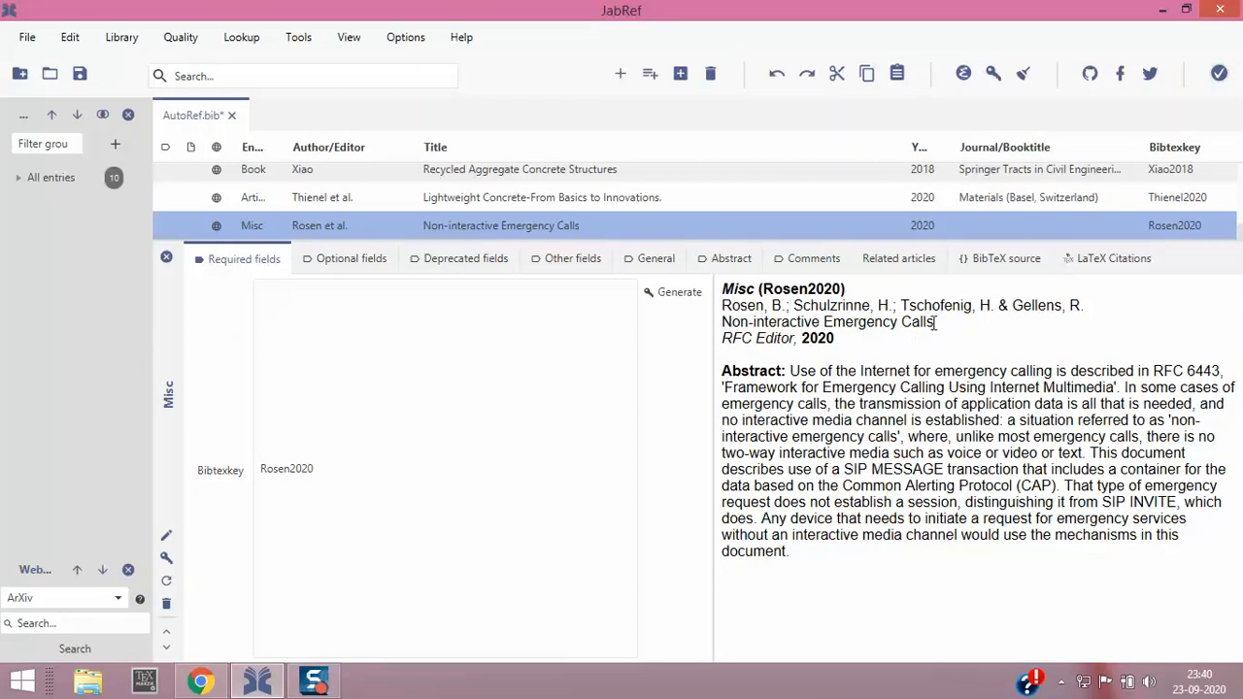
{"action": "left_click", "coordinate": [166, 257]}
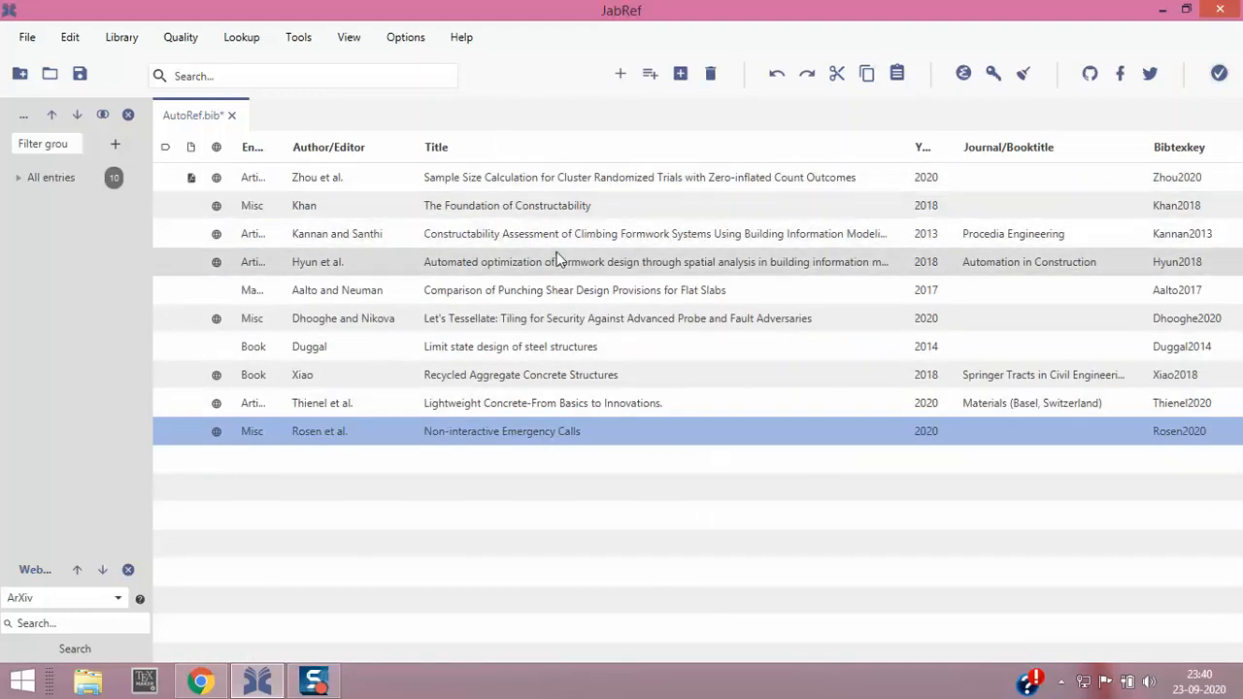
{"action": "left_click", "coordinate": [650, 78]}
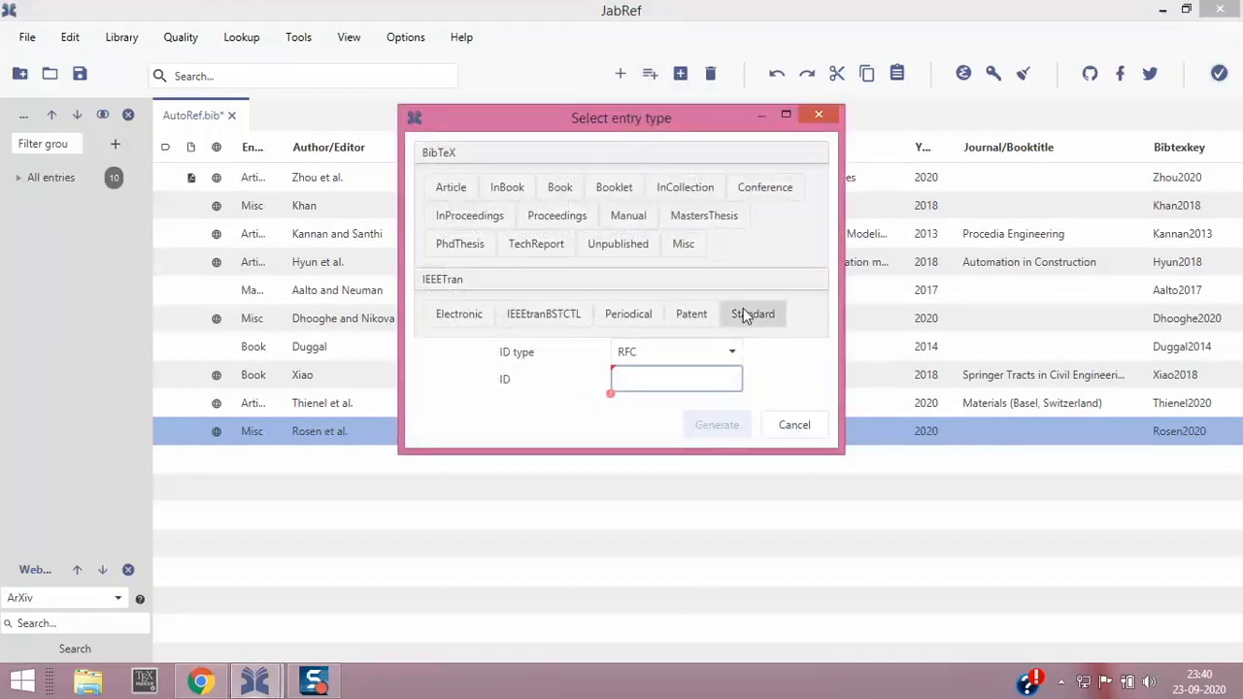
{"action": "left_click", "coordinate": [735, 351]}
{"action": "scroll", "coordinate": [728, 485], "scroll_direction": "down", "scroll_amount": 3}
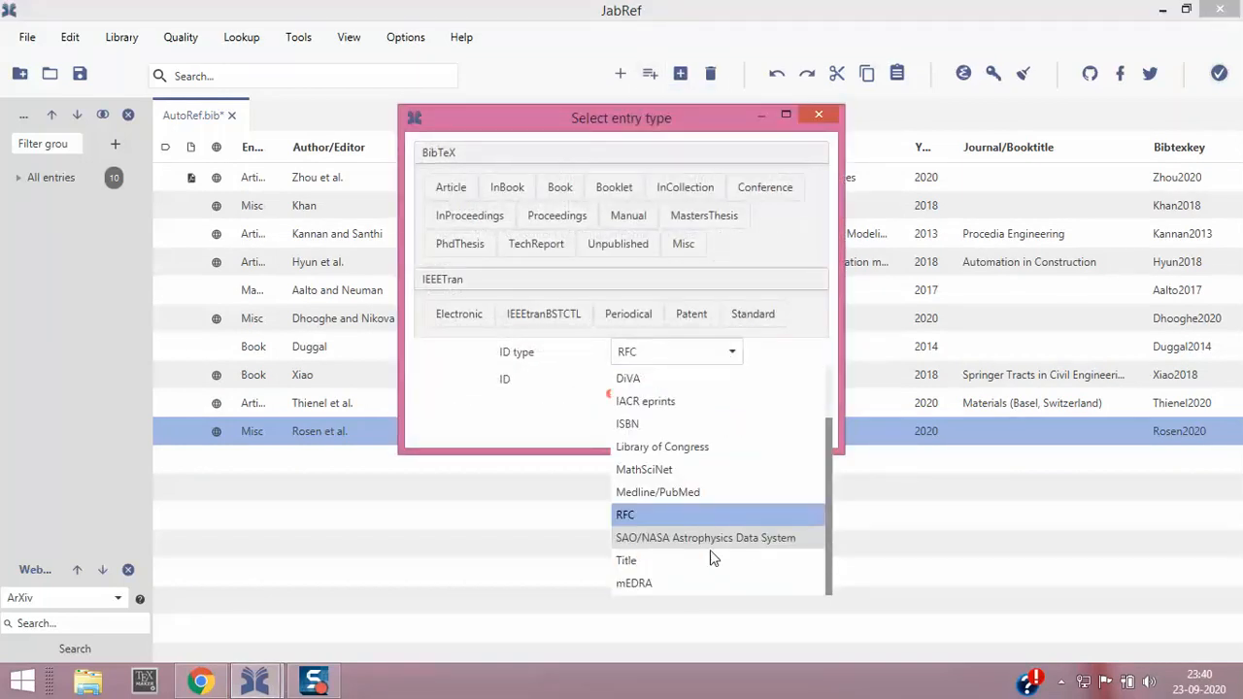
{"action": "left_click", "coordinate": [770, 540]}
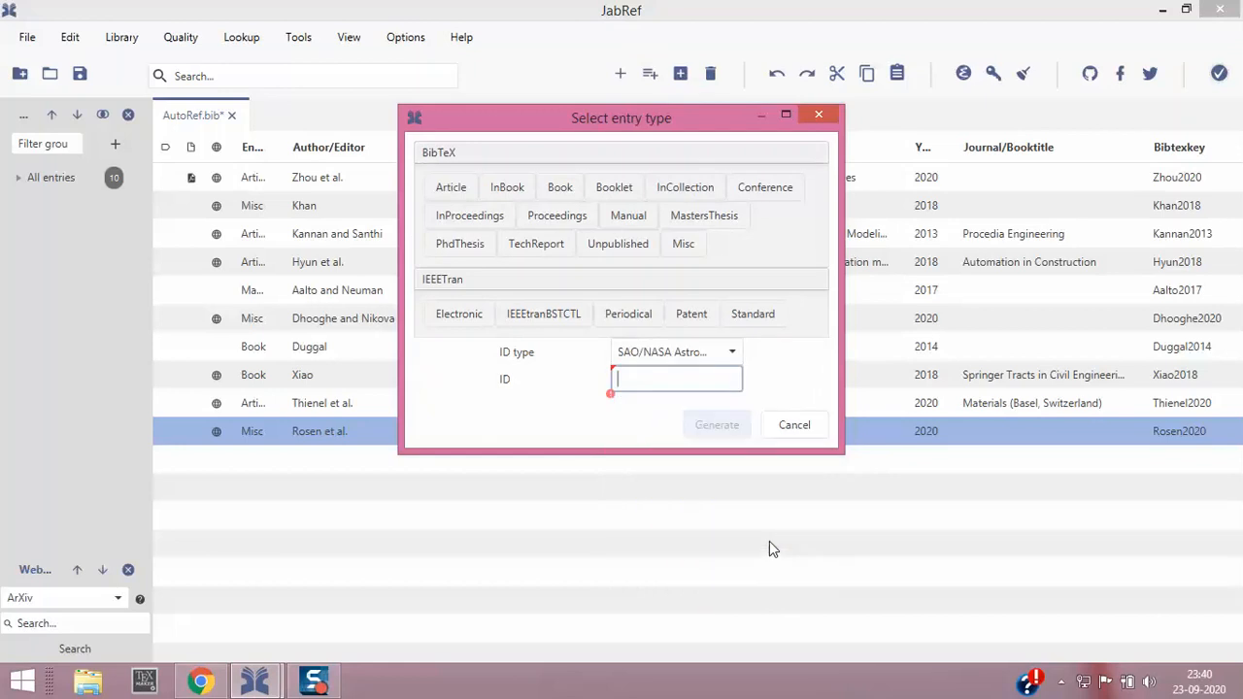
Step: Switch to Chrome, close the RFC 8876 page and search the SAO/NASA Astrophysics Data System for Concrete
{"action": "left_click", "coordinate": [200, 681]}
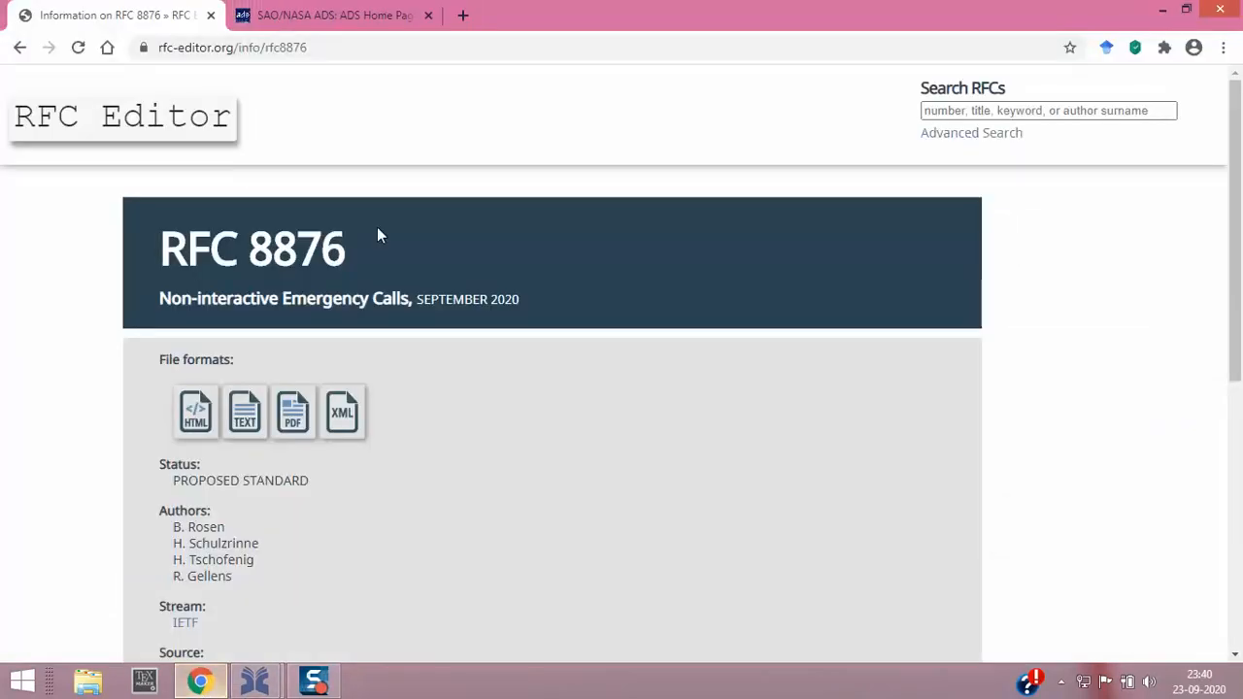
{"action": "left_click", "coordinate": [211, 16]}
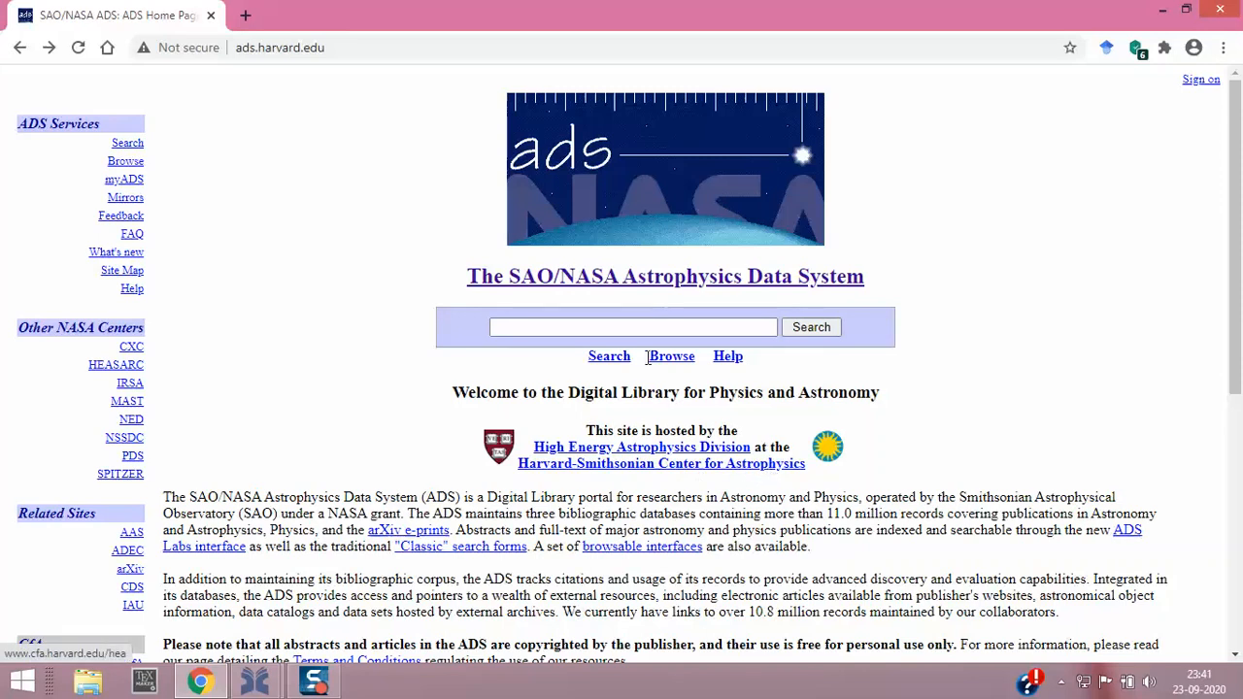
{"action": "left_click", "coordinate": [592, 331]}
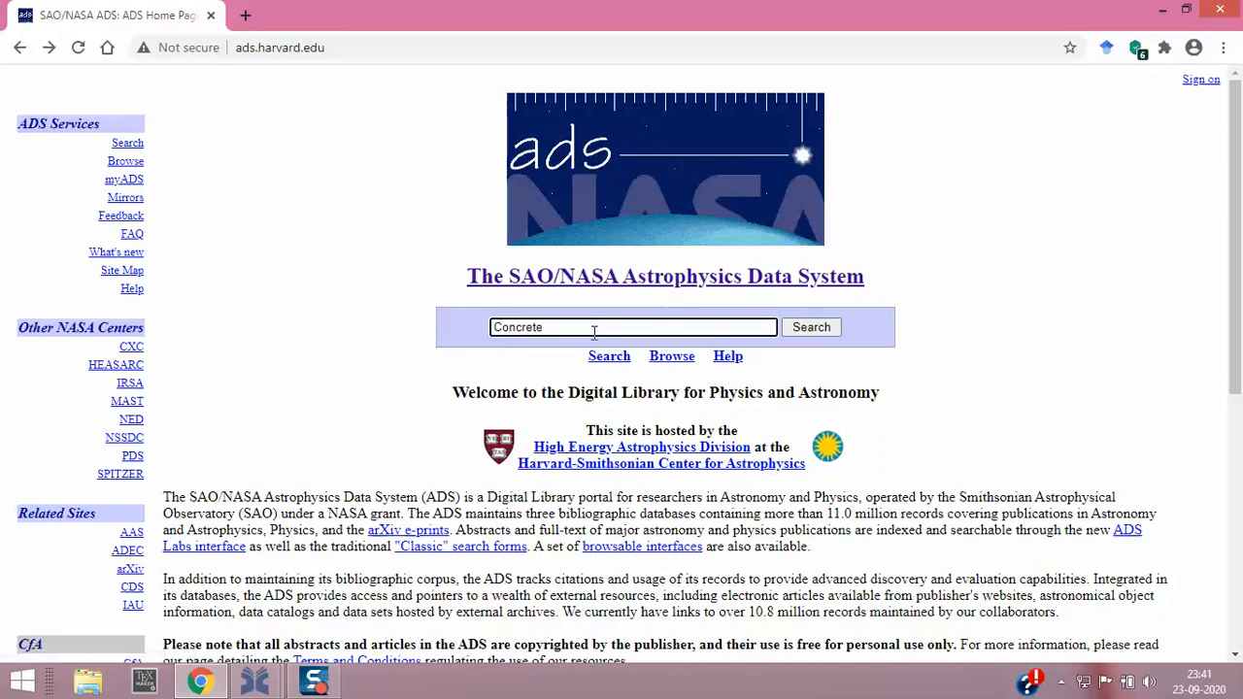
{"action": "left_click", "coordinate": [811, 329]}
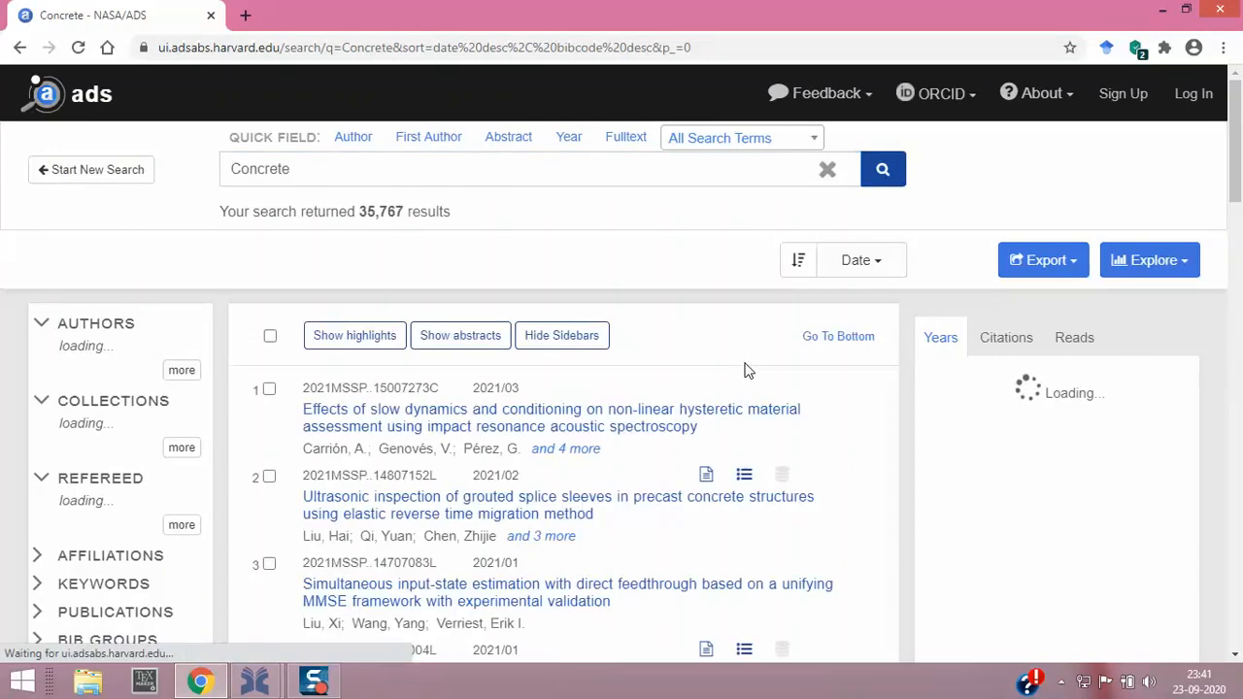
Step: Open the result on ultrasonic inspection of grouted splice sleeves and copy its bibcode 2021MSSP..14807152L
{"action": "scroll", "coordinate": [748, 354], "scroll_direction": "down", "scroll_amount": 1}
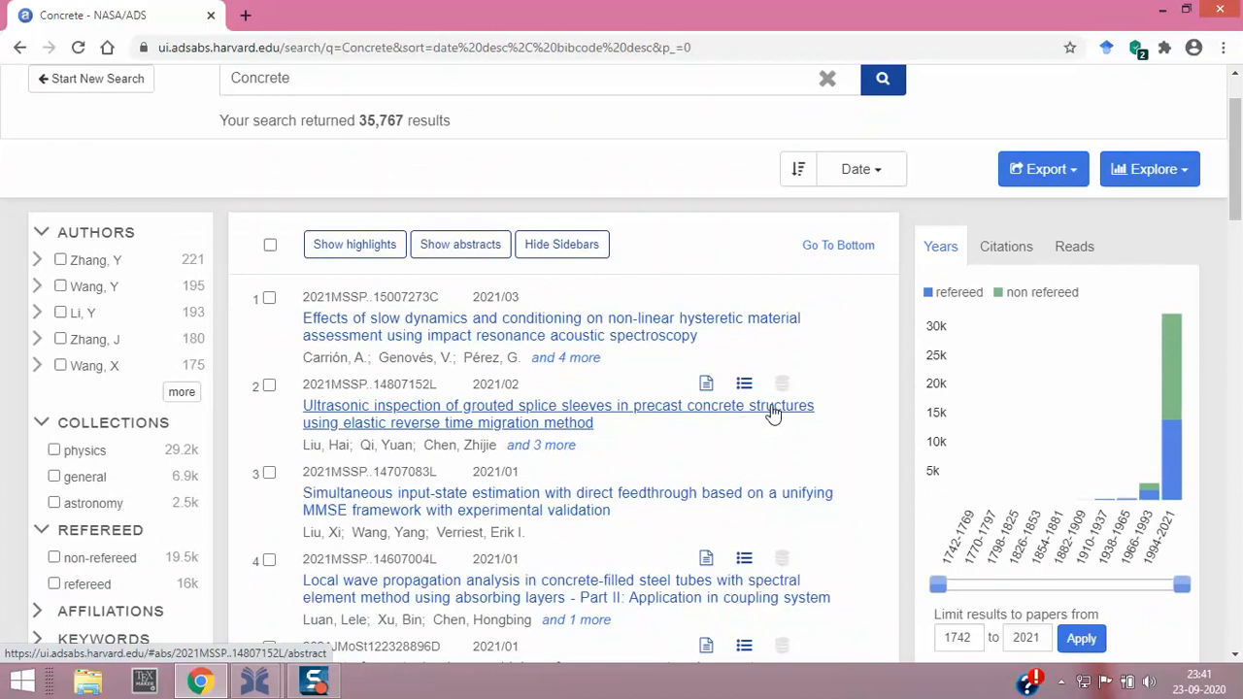
{"action": "left_click", "coordinate": [610, 415]}
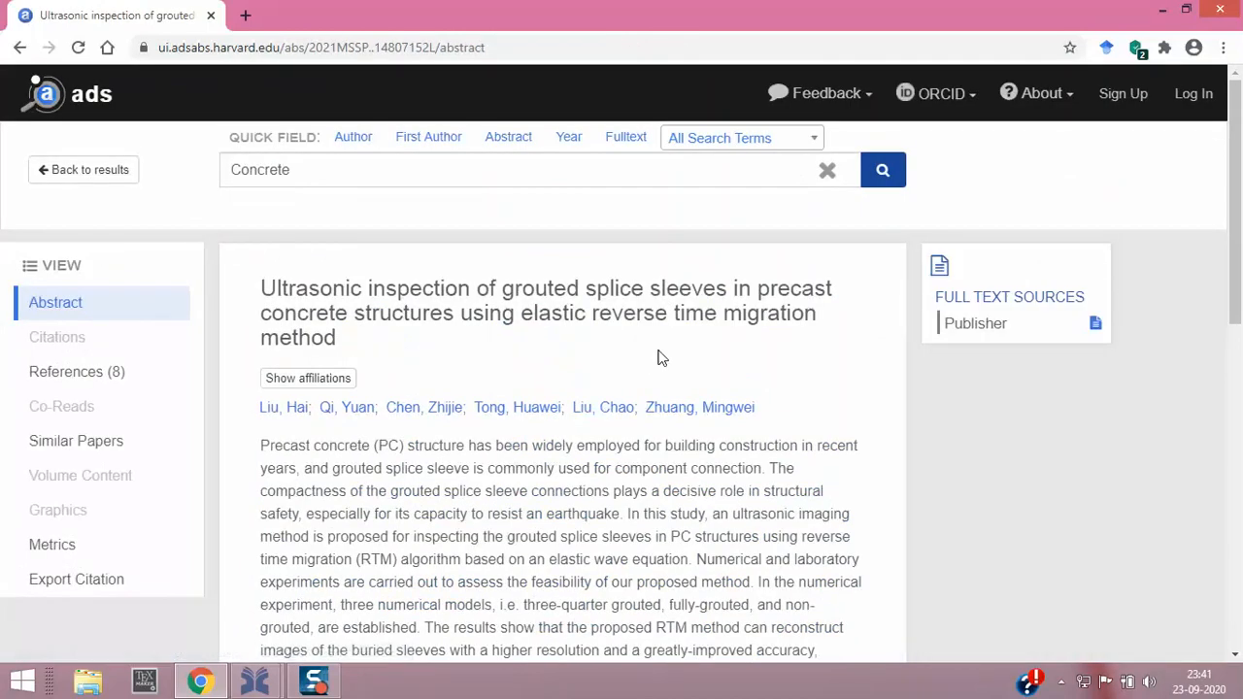
{"action": "scroll", "coordinate": [657, 358], "scroll_direction": "down", "scroll_amount": 6}
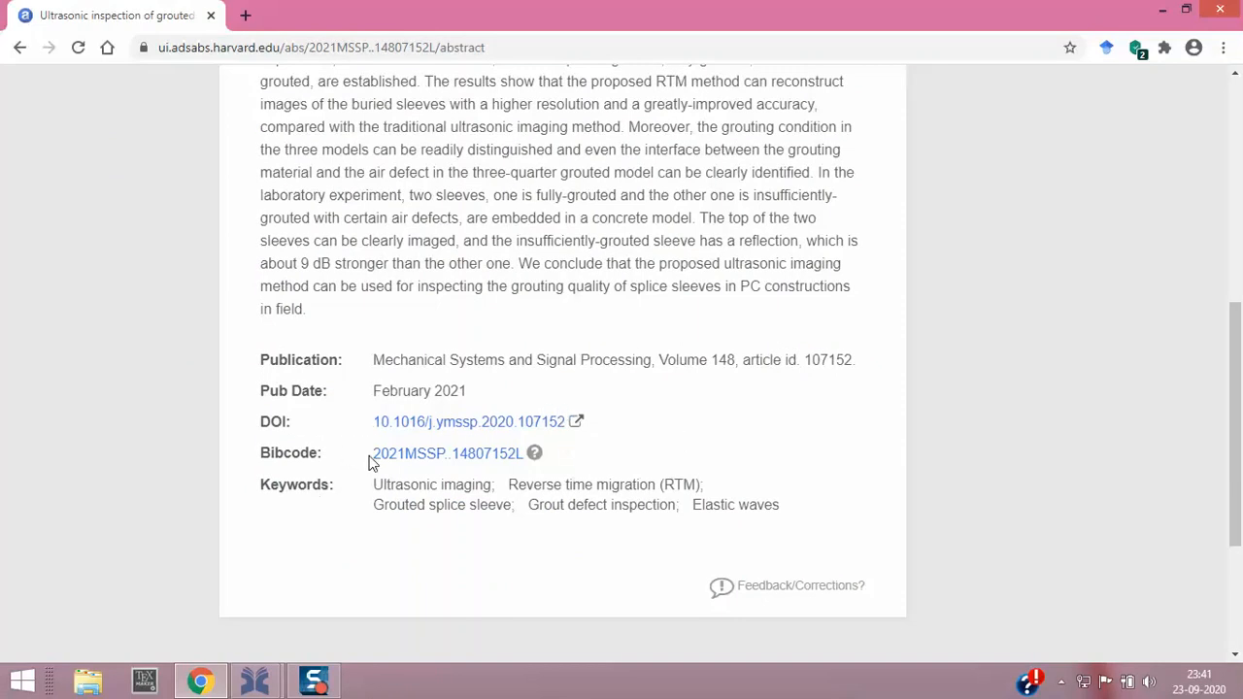
{"action": "left_click_drag", "start_coordinate": [370, 457], "coordinate": [526, 452]}
{"action": "key", "text": "ctrl+c"}
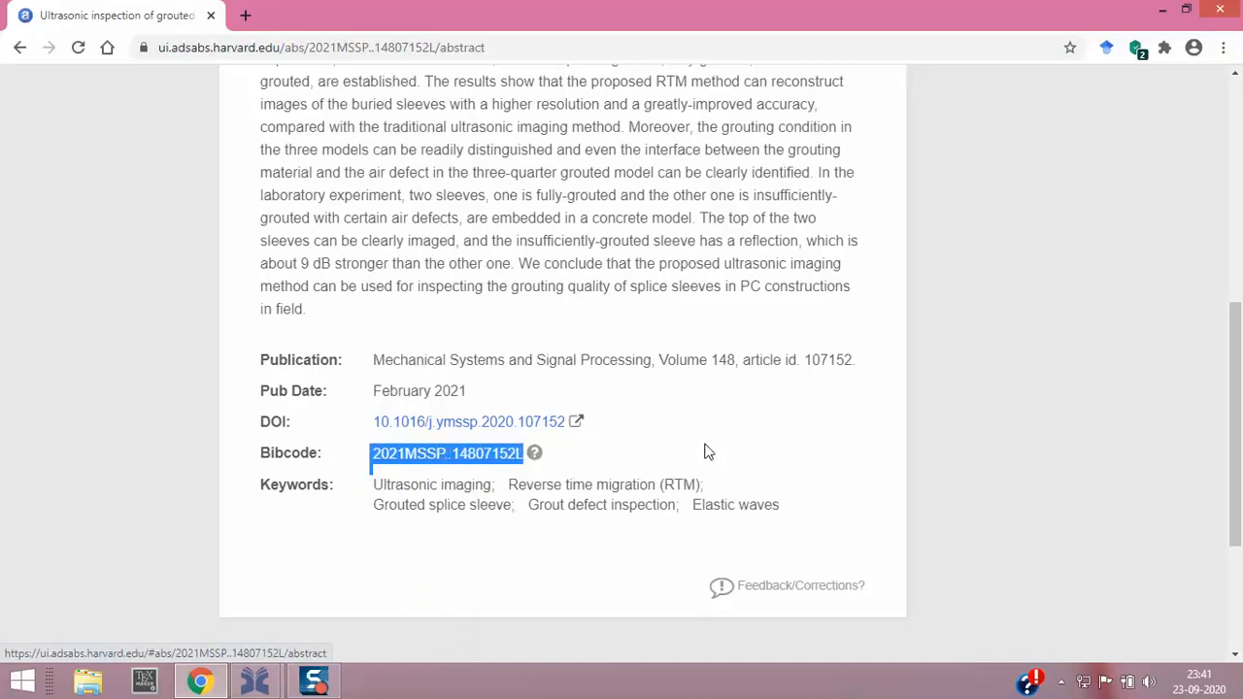
Step: Return to JabRef's entry type dialog, generate an entry from the bibcode 2021MSSP..14807152L and show it in the library
{"action": "mouse_move", "coordinate": [254, 681]}
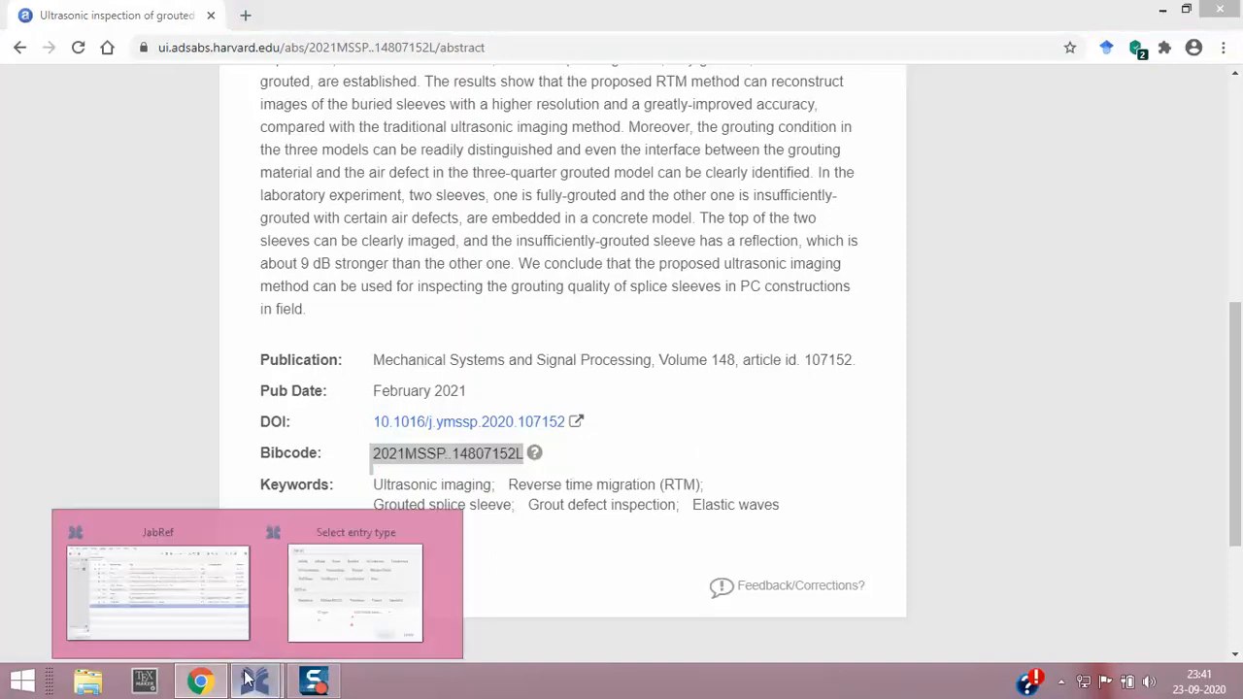
{"action": "left_click", "coordinate": [327, 605]}
{"action": "key", "text": "ctrl+v"}
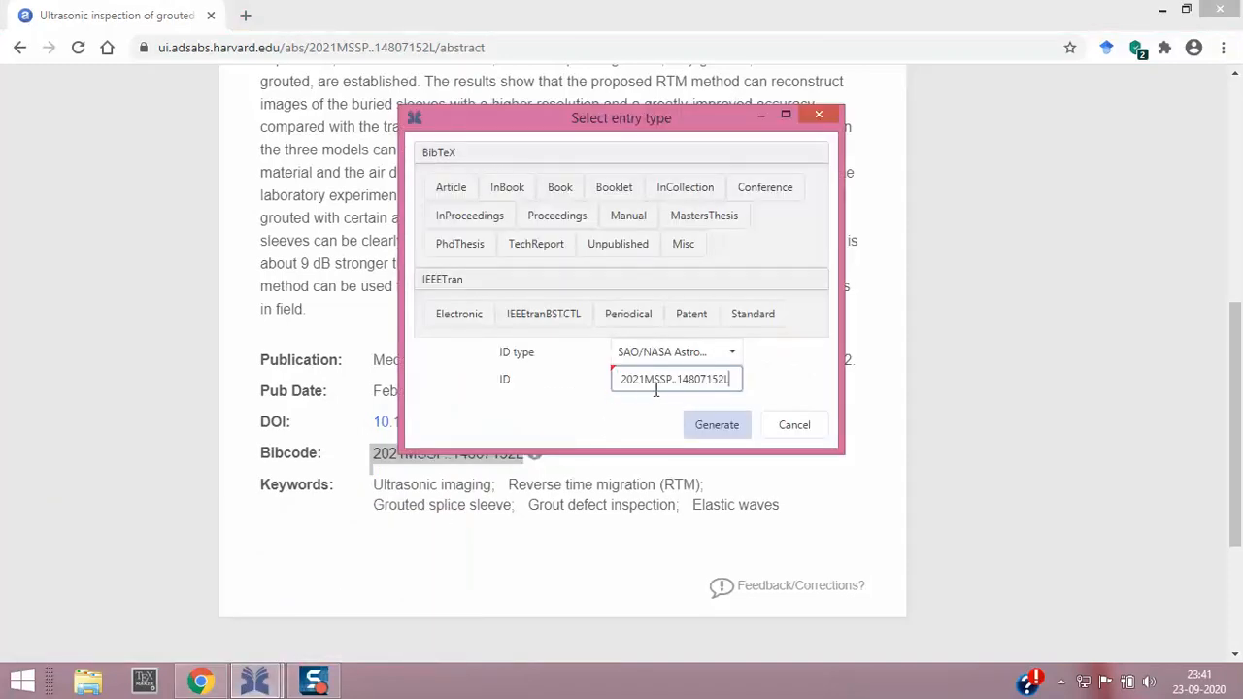
{"action": "left_click", "coordinate": [716, 426]}
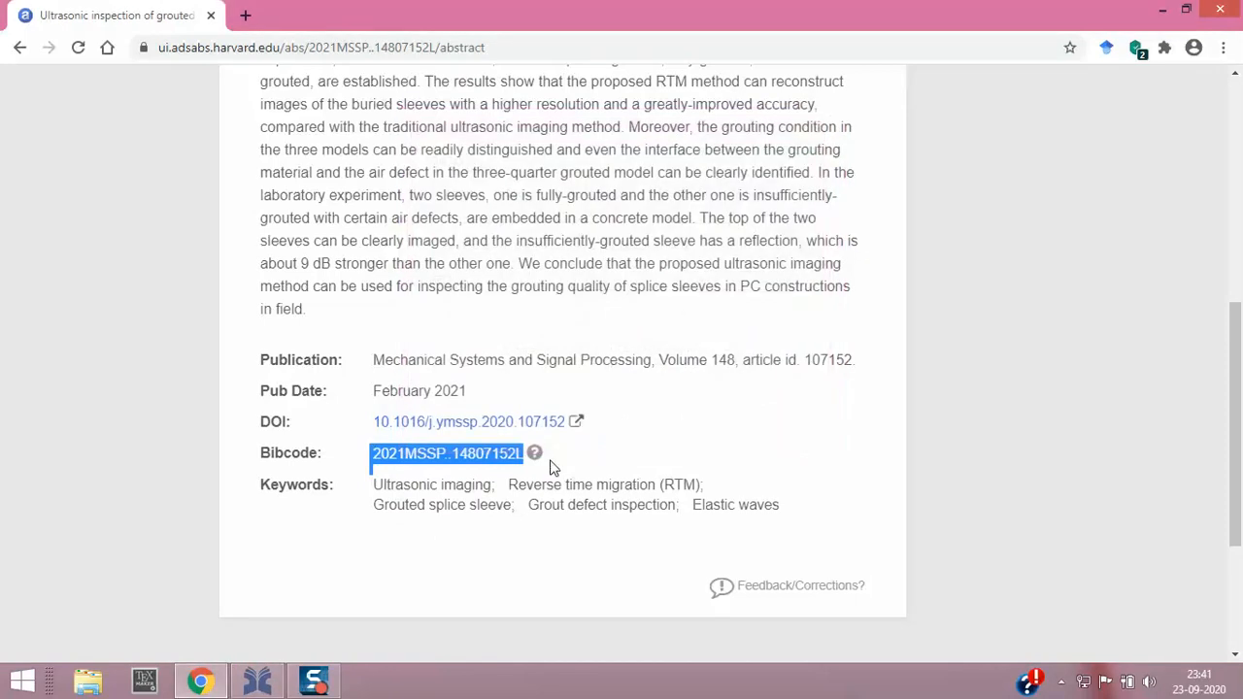
{"action": "left_click", "coordinate": [257, 680]}
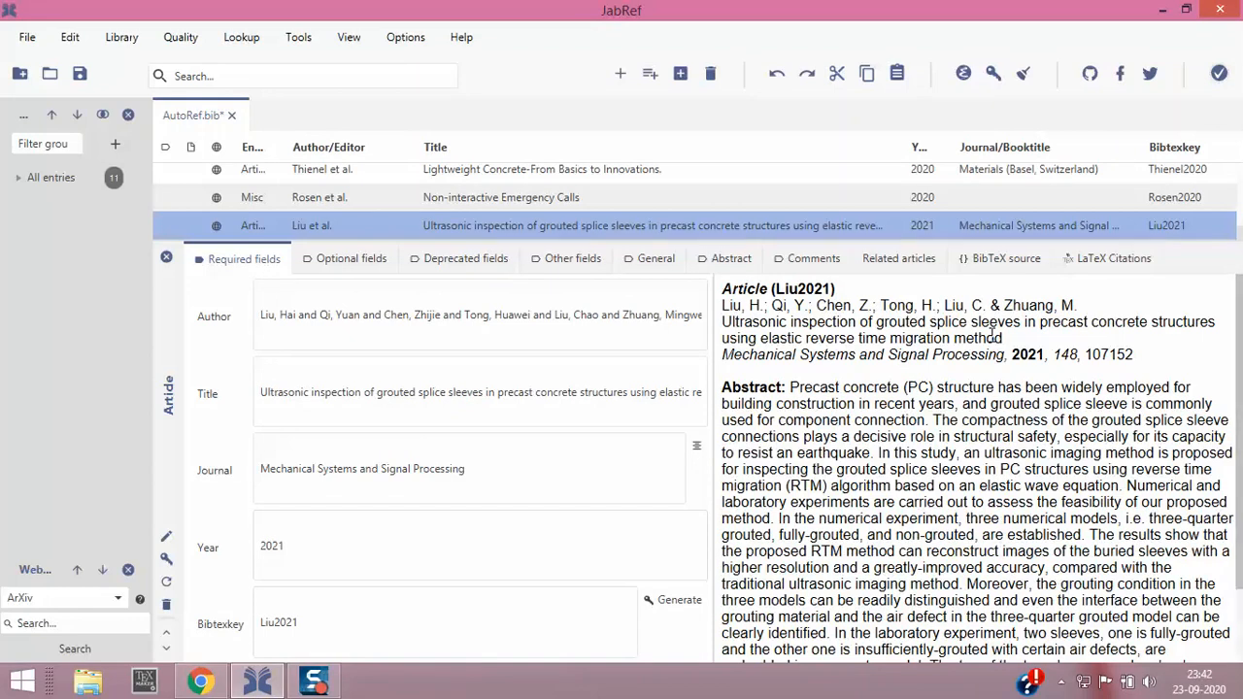
Step: Close the entry editor and start another new entry with the ID type set to mEDRA
{"action": "left_click", "coordinate": [166, 260]}
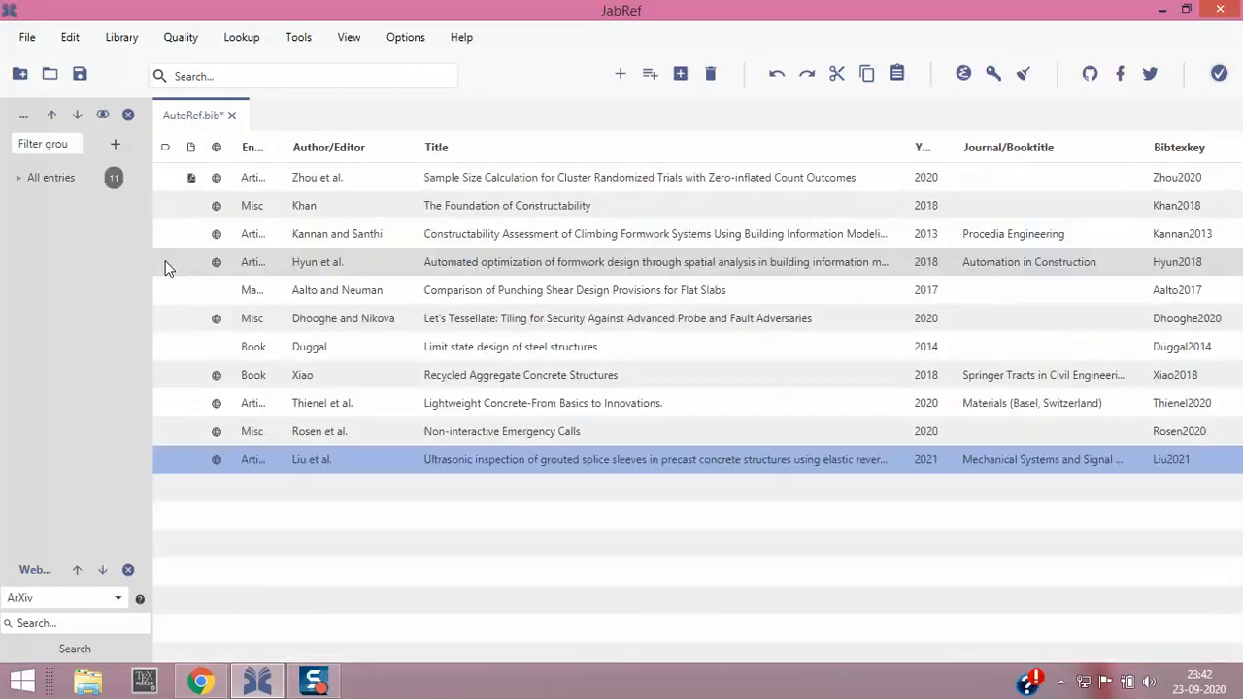
{"action": "left_click", "coordinate": [650, 74]}
{"action": "left_click", "coordinate": [735, 353]}
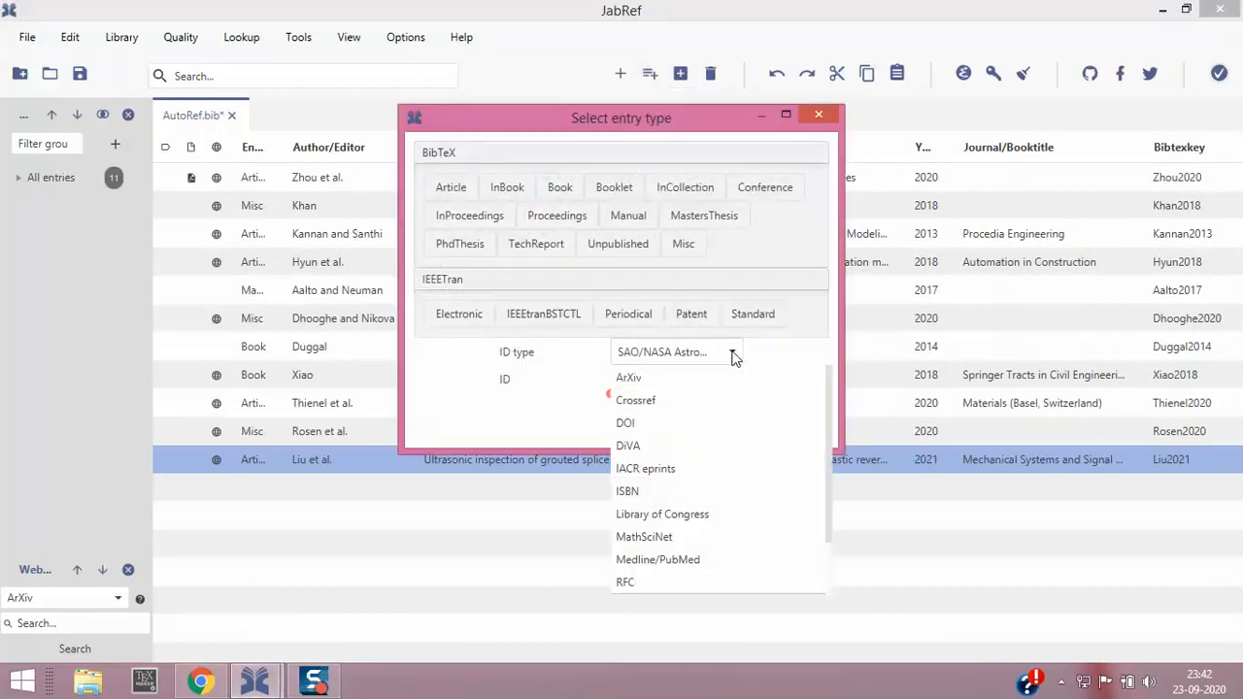
{"action": "scroll", "coordinate": [690, 547], "scroll_direction": "down", "scroll_amount": 1}
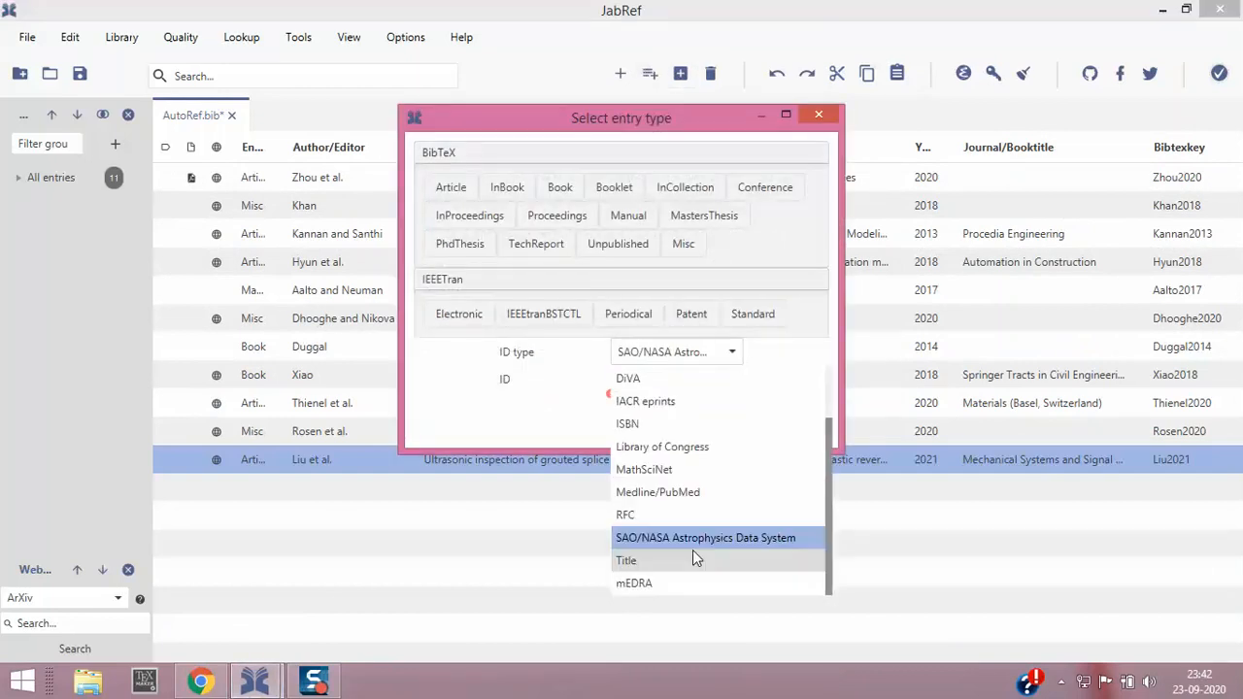
{"action": "left_click", "coordinate": [636, 587]}
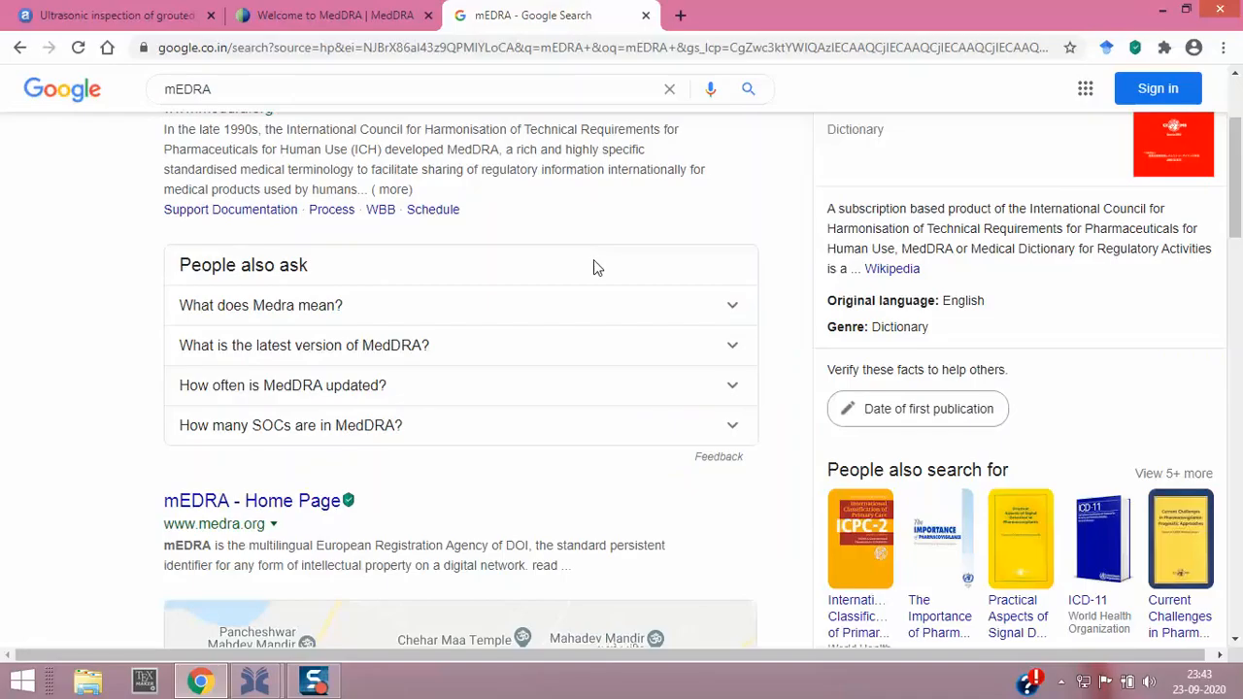
Step: Open the mEDRA home page from the Google results in Chrome and close the MedDRA page
{"action": "scroll", "coordinate": [593, 260], "scroll_direction": "down", "scroll_amount": 3}
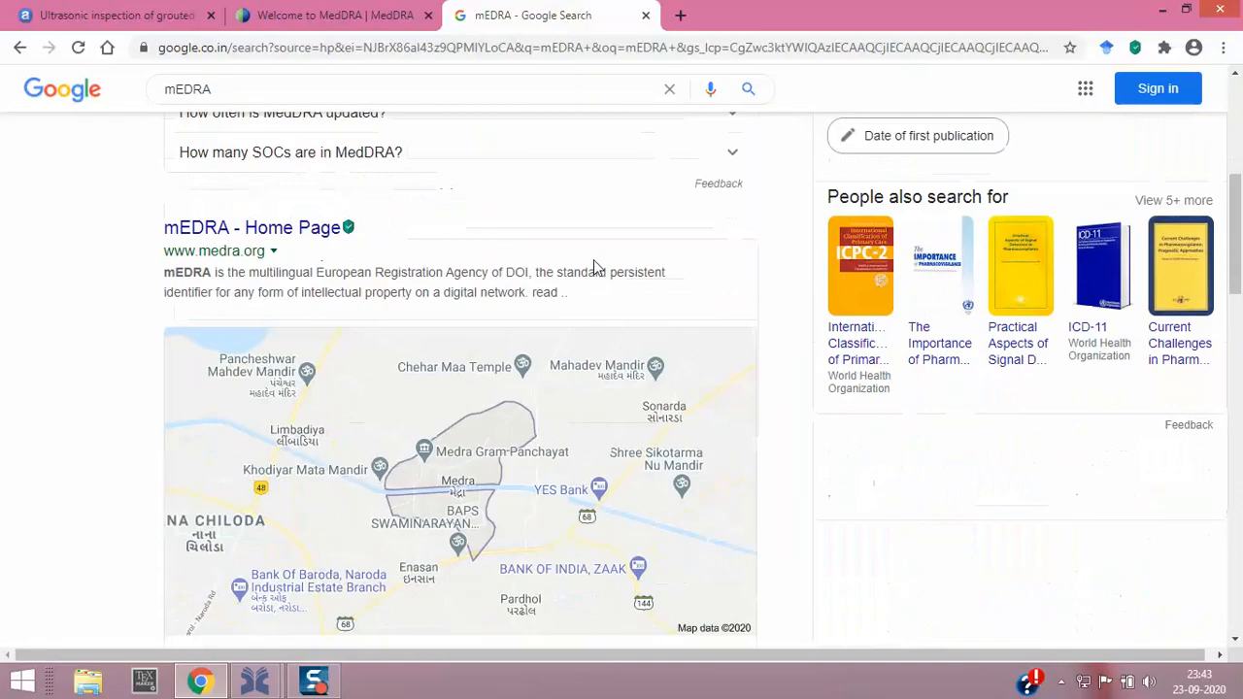
{"action": "left_click", "coordinate": [290, 233]}
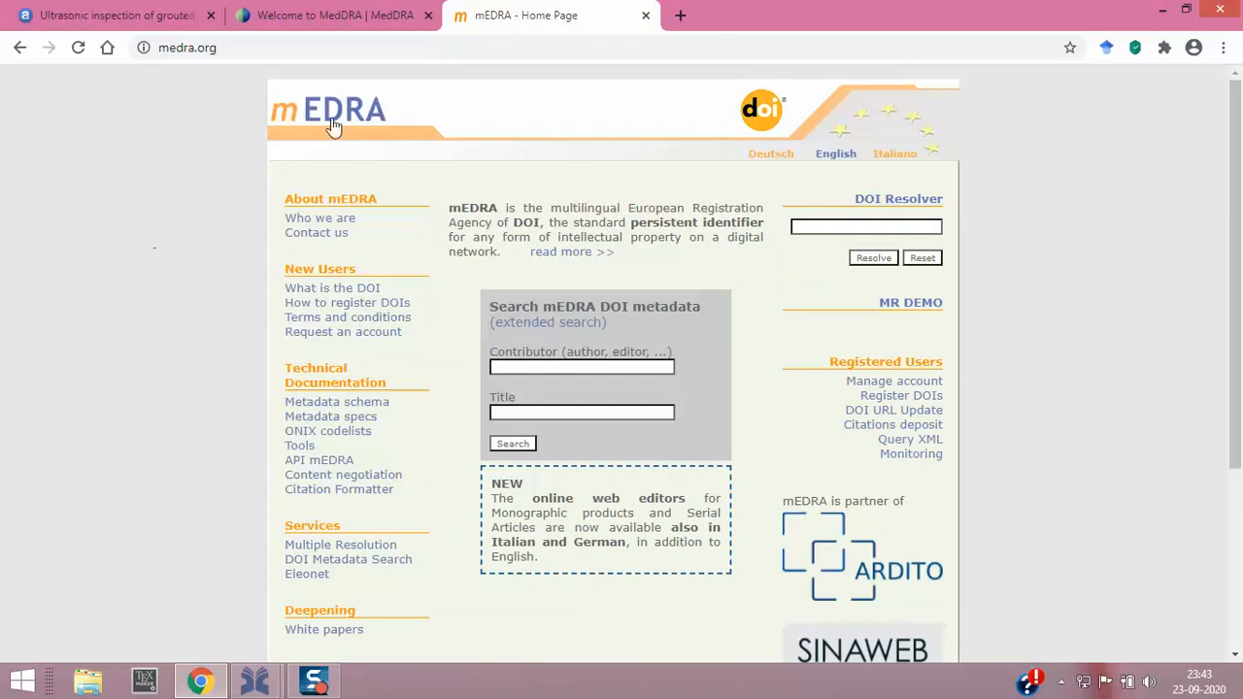
{"action": "left_click", "coordinate": [384, 16]}
{"action": "left_click", "coordinate": [428, 16]}
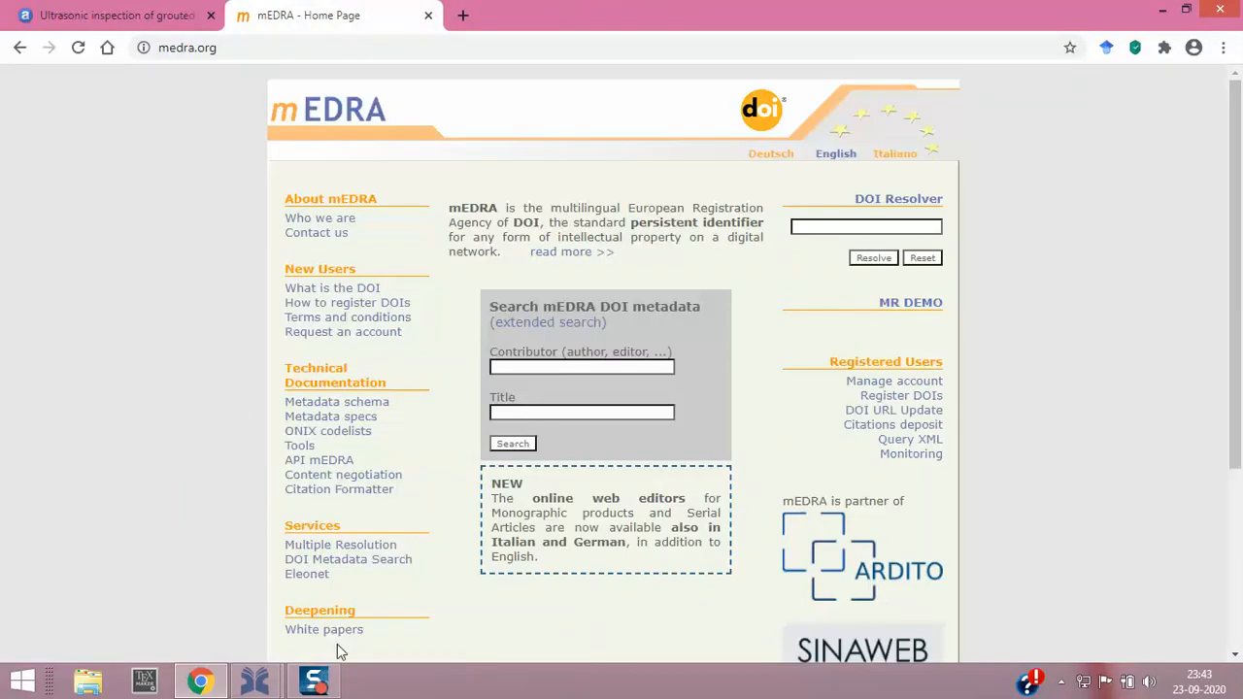
Step: Check the ID type in JabRef's entry type dialog and return to the mEDRA page in Chrome
{"action": "mouse_move", "coordinate": [255, 680]}
{"action": "left_click", "coordinate": [349, 600]}
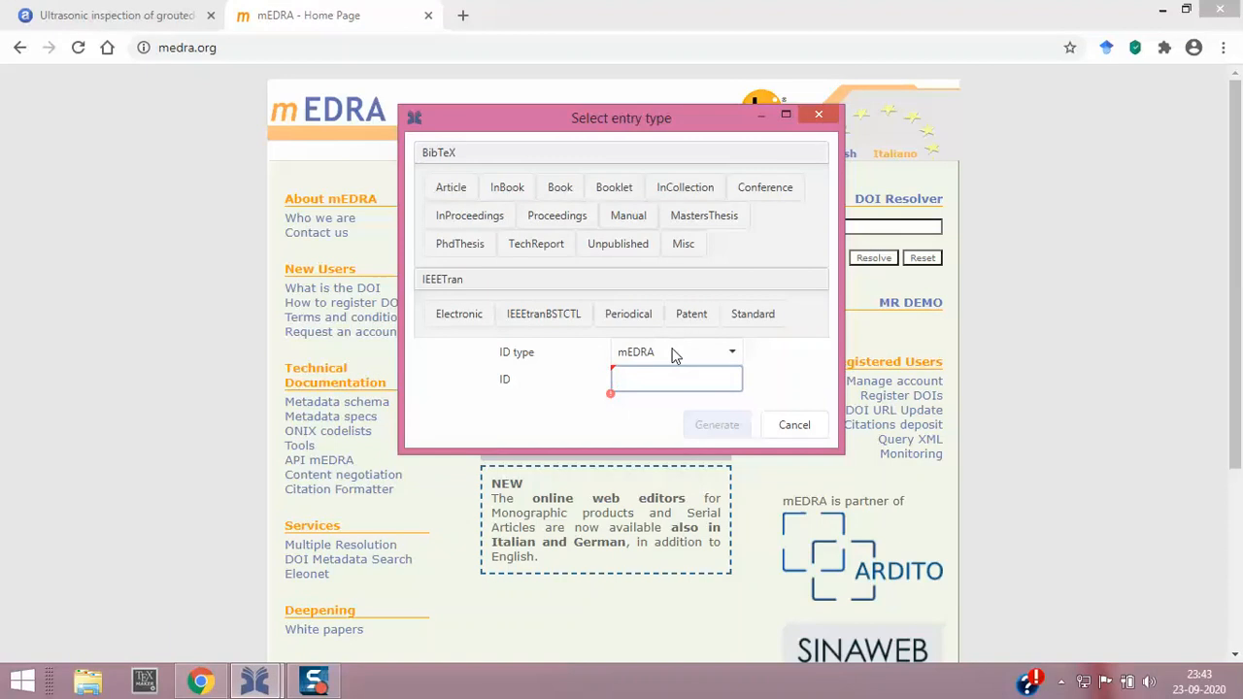
{"action": "left_click", "coordinate": [89, 261]}
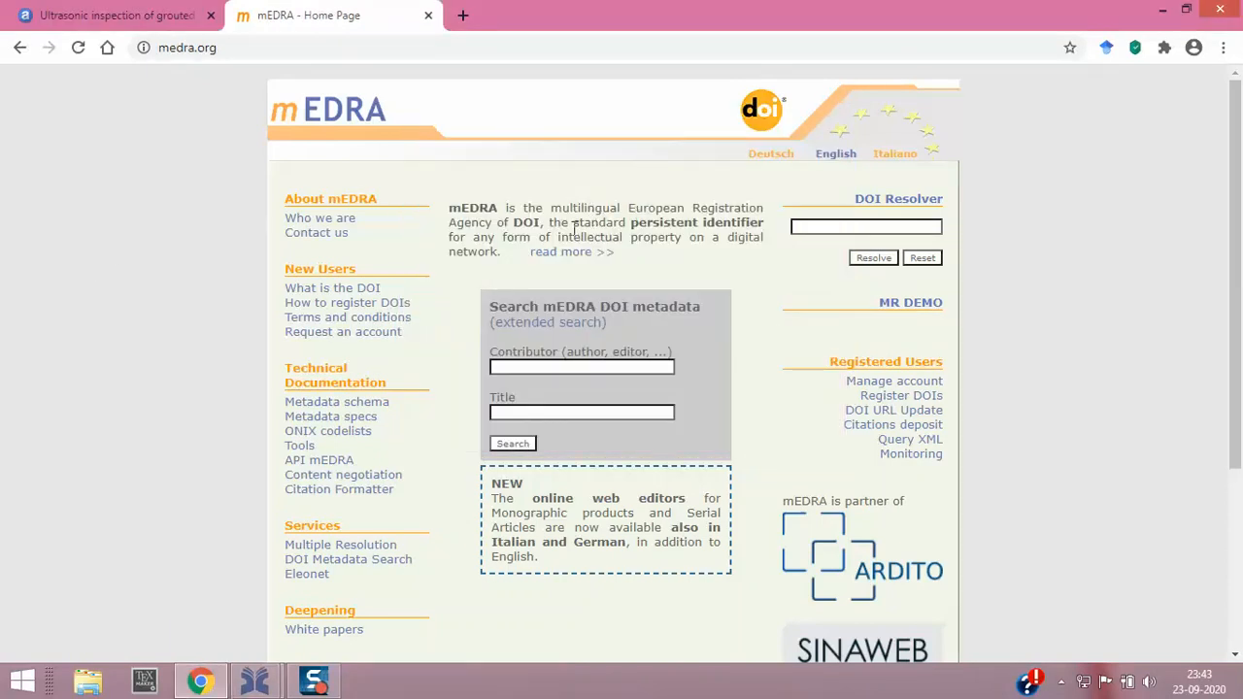
Step: Search the mEDRA DOI metadata for the title Concrete
{"action": "left_click", "coordinate": [584, 366]}
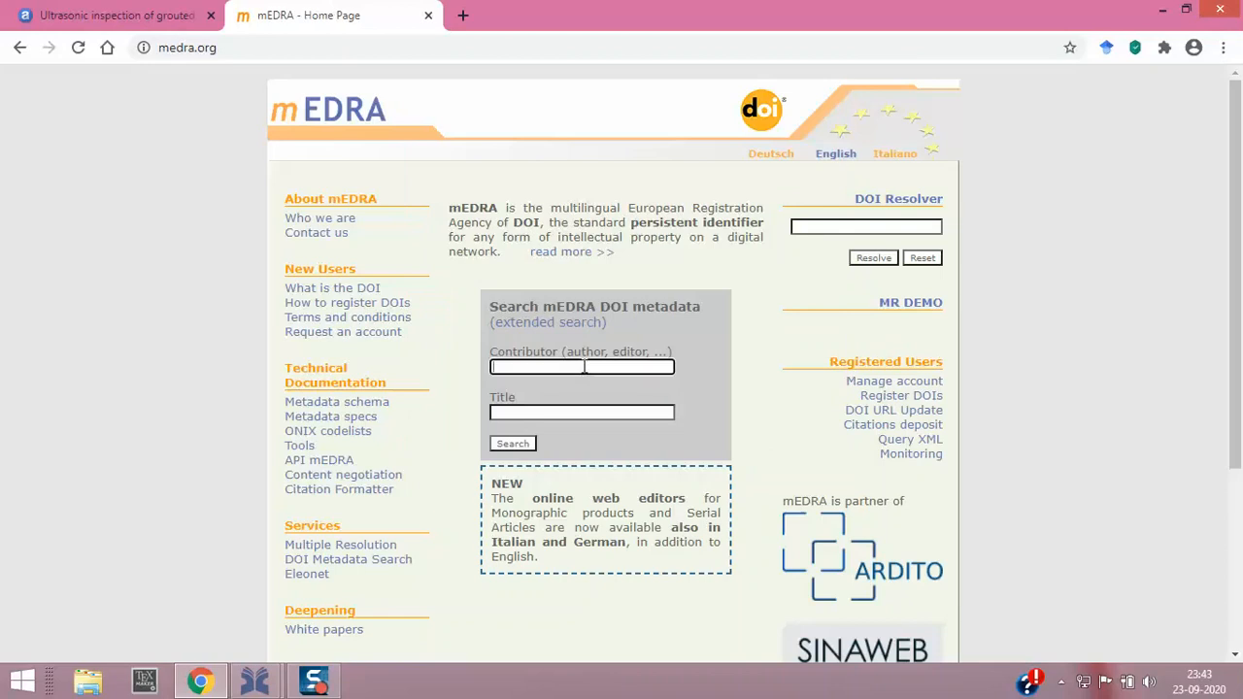
{"action": "left_click", "coordinate": [567, 409]}
{"action": "type", "text": "C"}
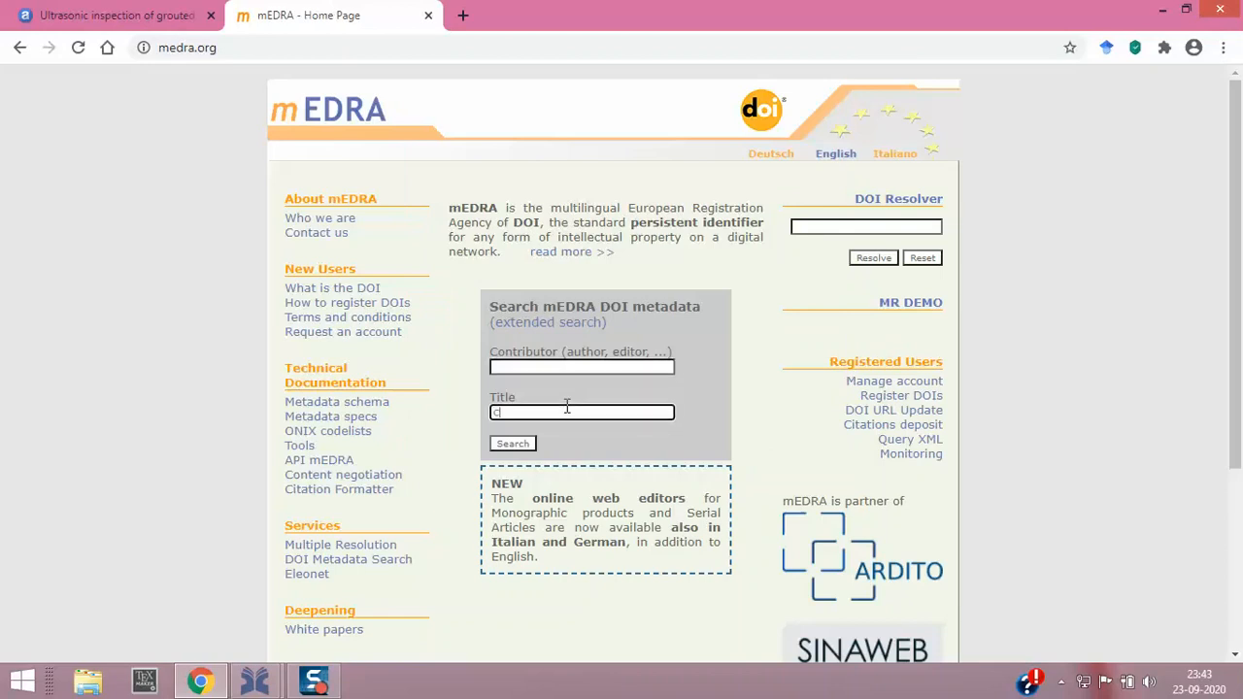
{"action": "type", "text": "oncrete"}
{"action": "key", "text": "Return"}
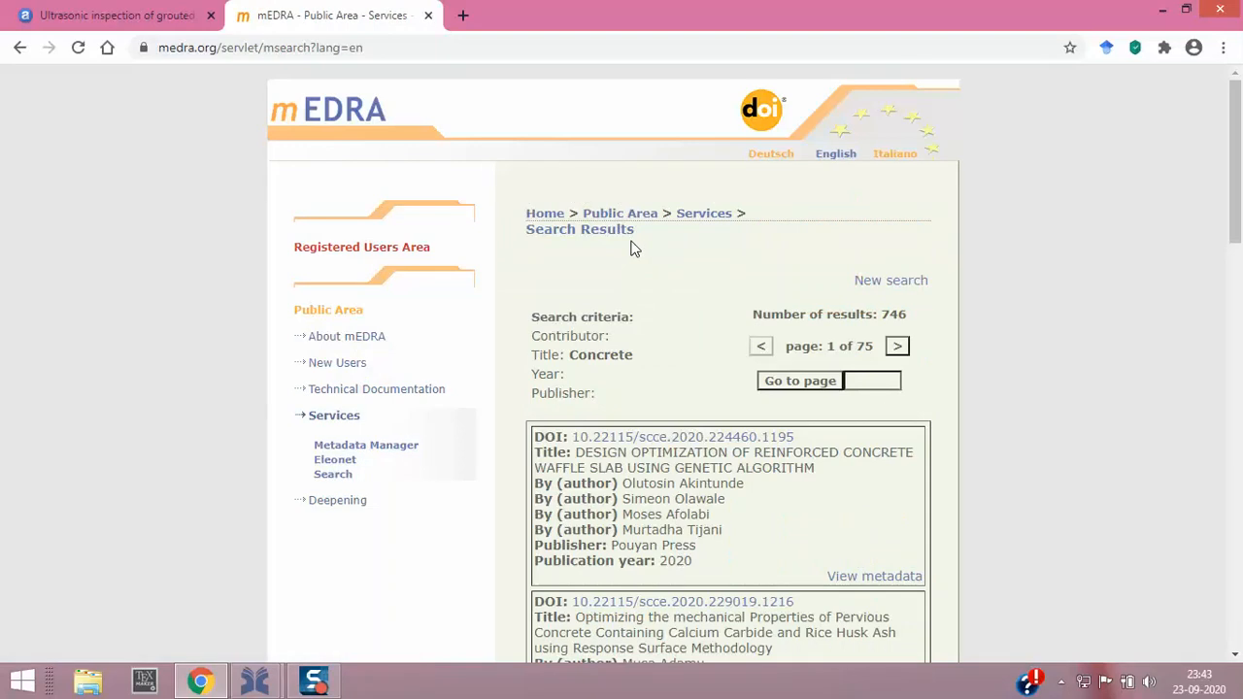
Step: Open the metadata of the article on design optimization of reinforced concrete waffle slabs and read through its details
{"action": "scroll", "coordinate": [660, 292], "scroll_direction": "down", "scroll_amount": 2}
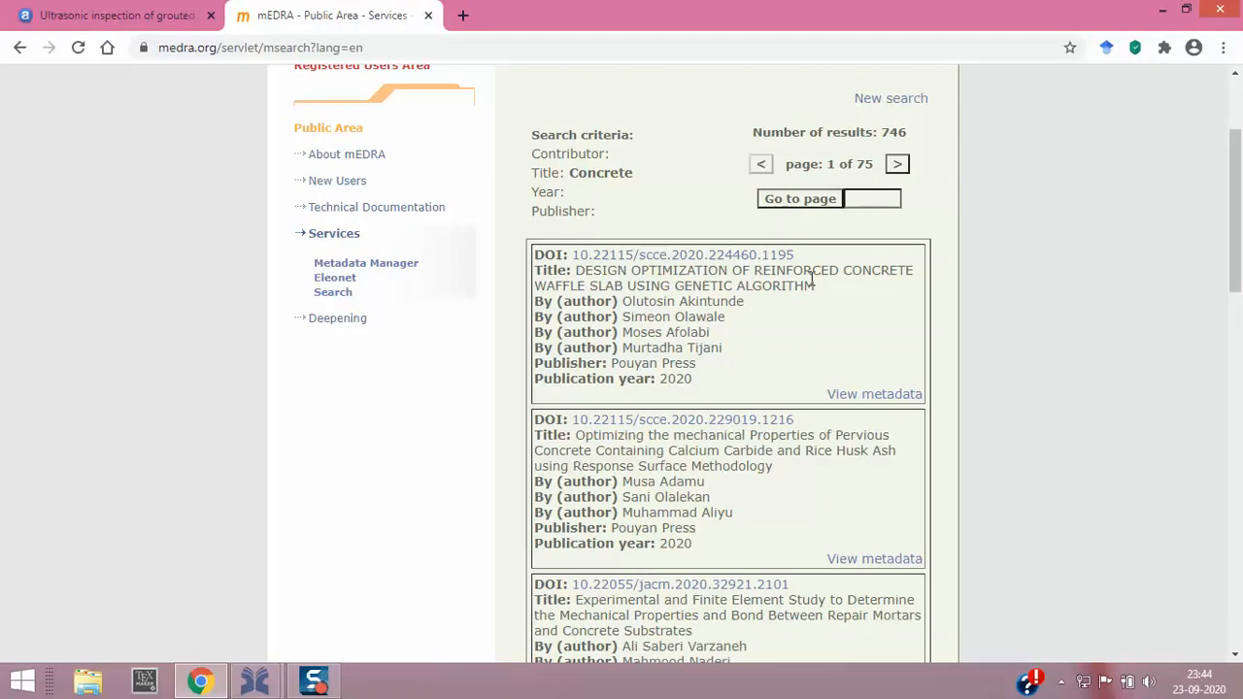
{"action": "left_click", "coordinate": [852, 401]}
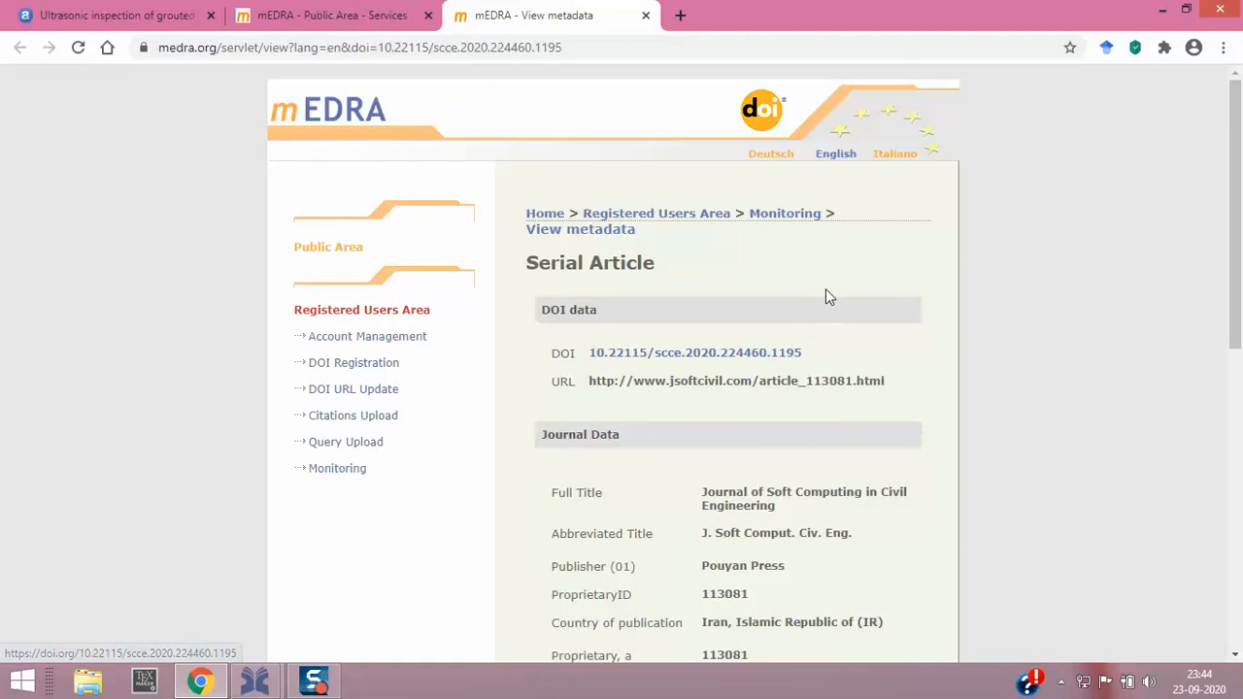
{"action": "scroll", "coordinate": [827, 285], "scroll_direction": "down", "scroll_amount": 4}
{"action": "scroll", "coordinate": [829, 281], "scroll_direction": "down", "scroll_amount": 3}
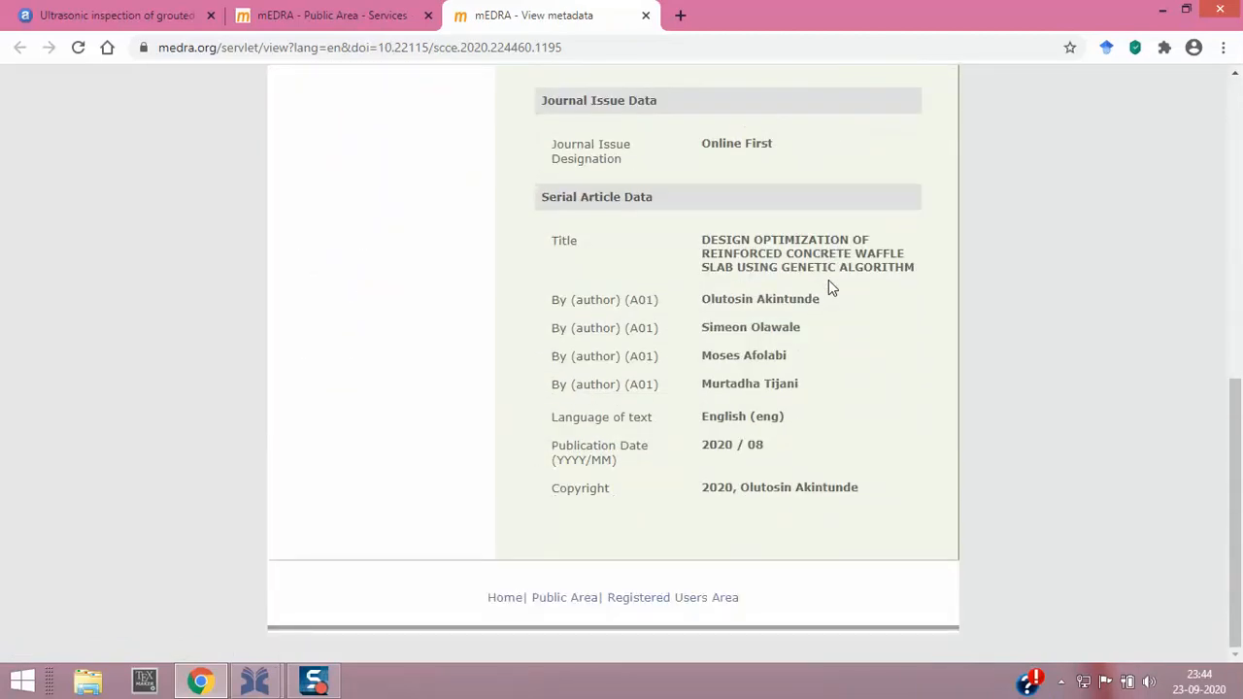
{"action": "scroll", "coordinate": [829, 279], "scroll_direction": "up", "scroll_amount": 2}
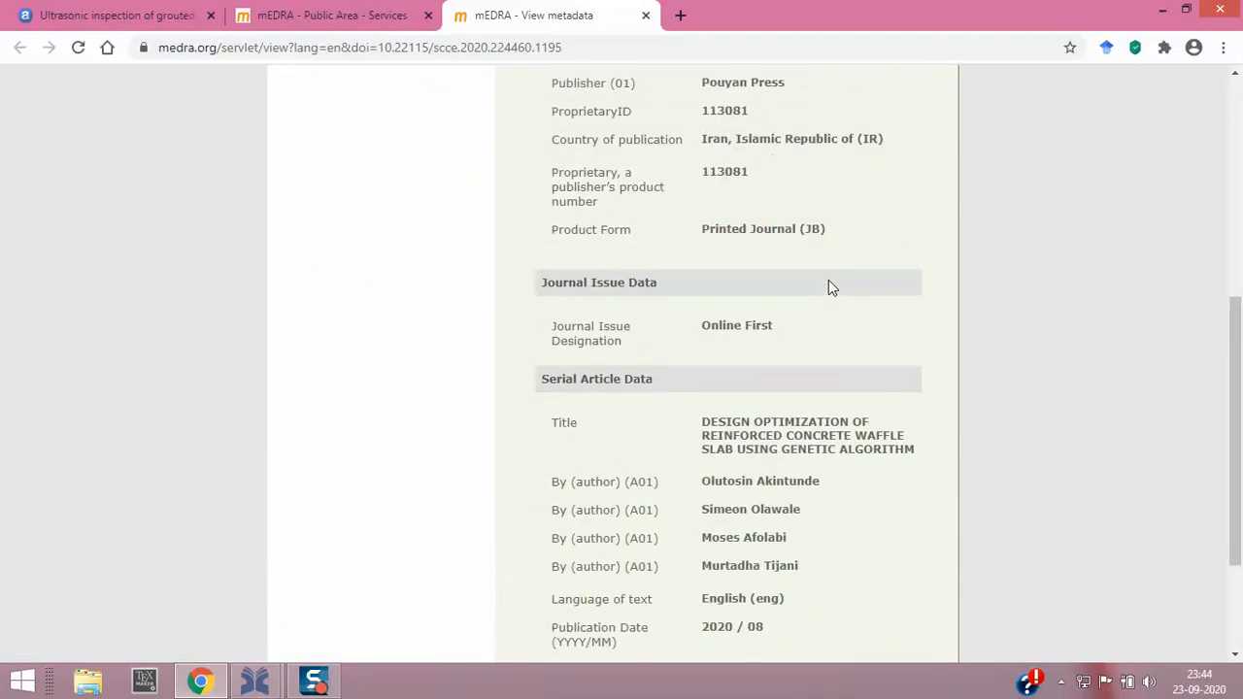
{"action": "scroll", "coordinate": [829, 280], "scroll_direction": "up", "scroll_amount": 5}
{"action": "scroll", "coordinate": [829, 279], "scroll_direction": "up", "scroll_amount": 1}
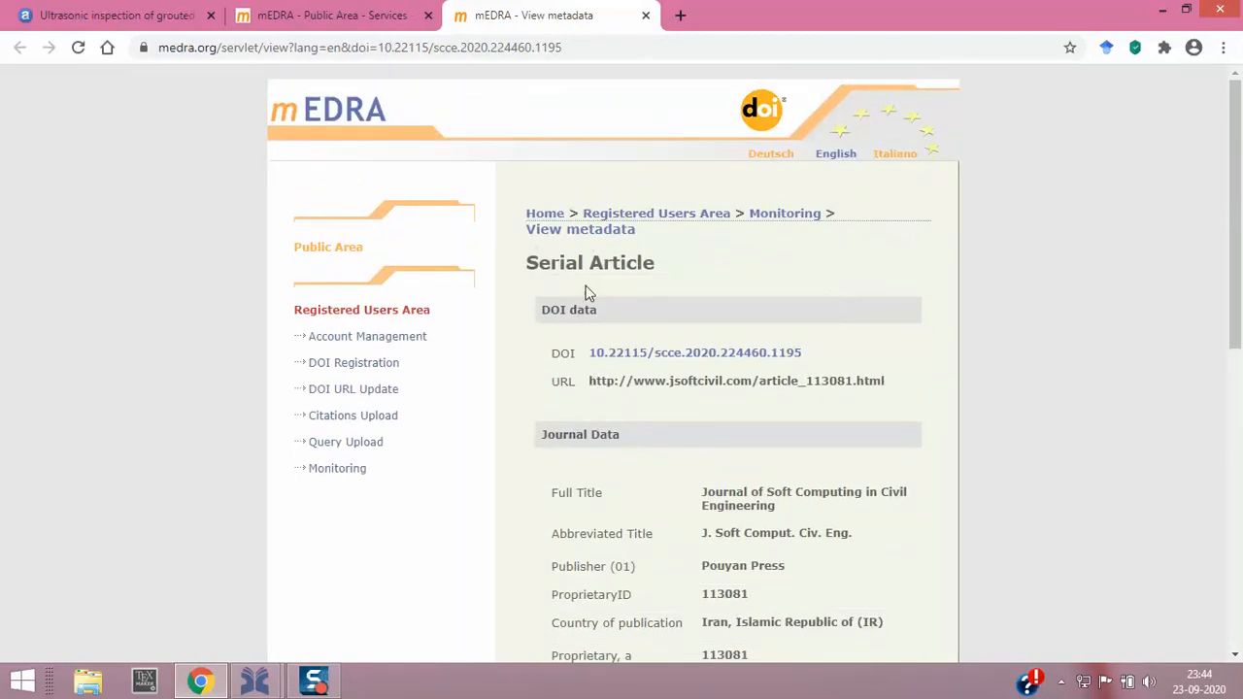
Step: Copy the mEDRA metadata page's address and generate a JabRef entry from it with the ID type mEDRA
{"action": "left_click", "coordinate": [529, 49]}
{"action": "right_click", "coordinate": [530, 49]}
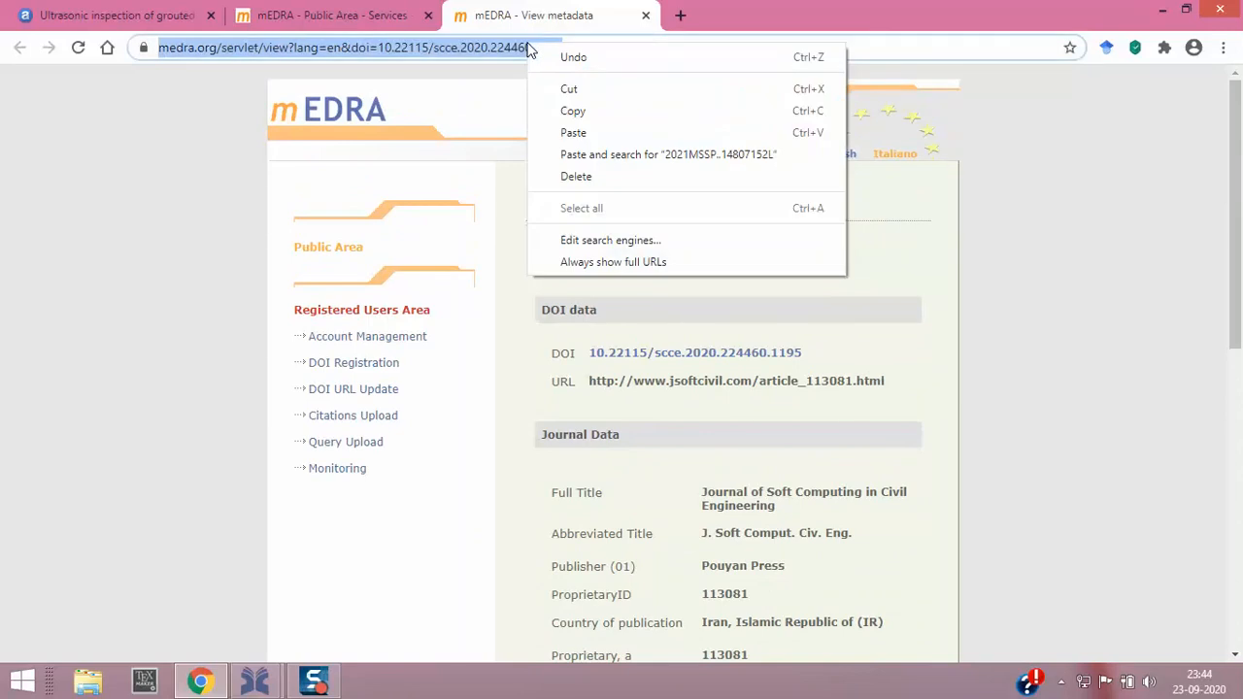
{"action": "left_click", "coordinate": [573, 111]}
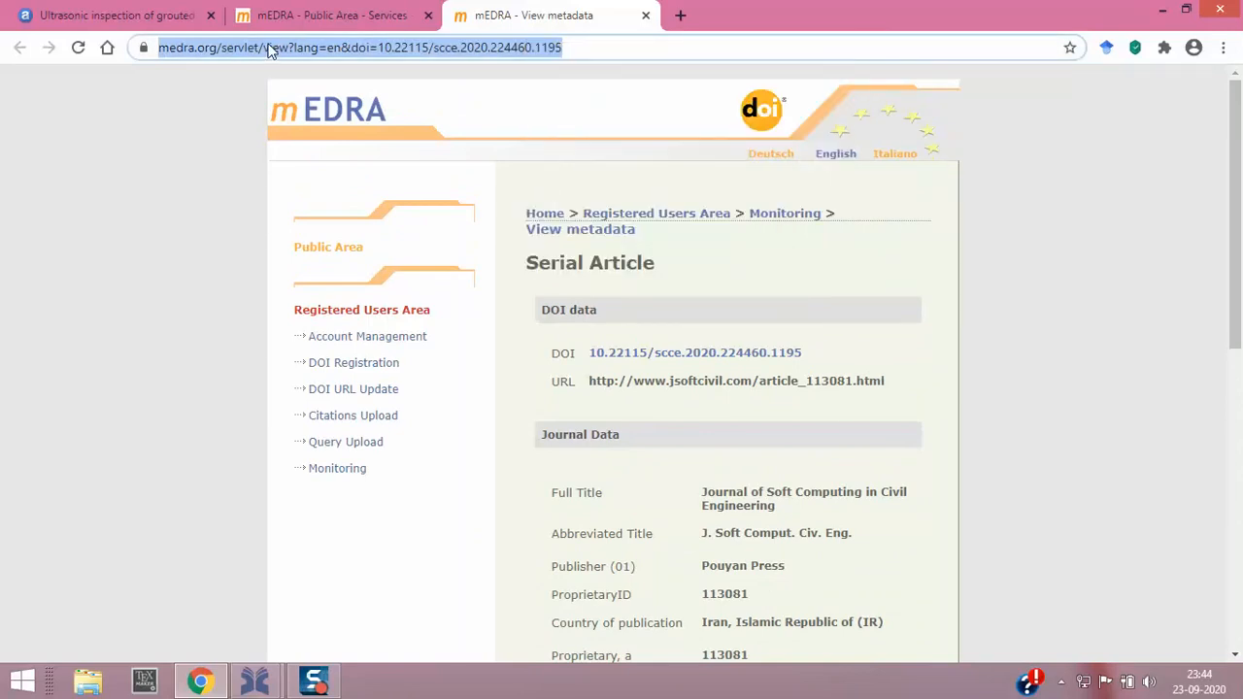
{"action": "left_click", "coordinate": [272, 683]}
{"action": "left_click", "coordinate": [332, 570]}
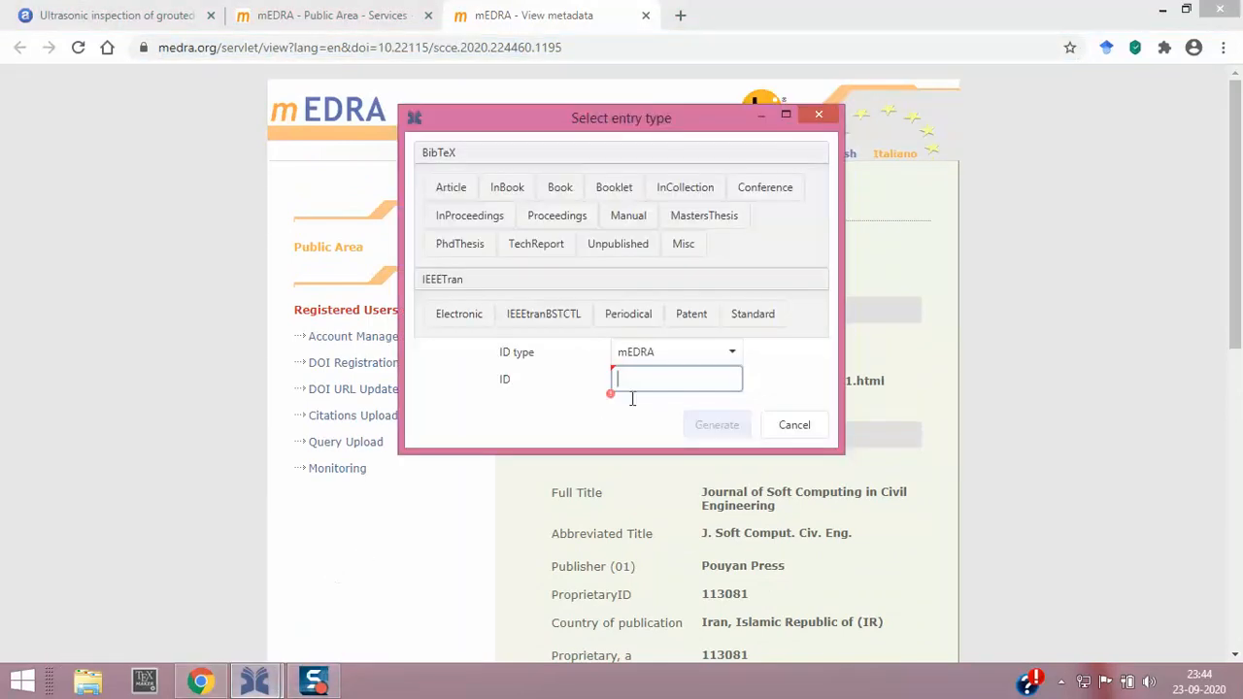
{"action": "key", "text": "ctrl+v"}
{"action": "key", "text": "Return"}
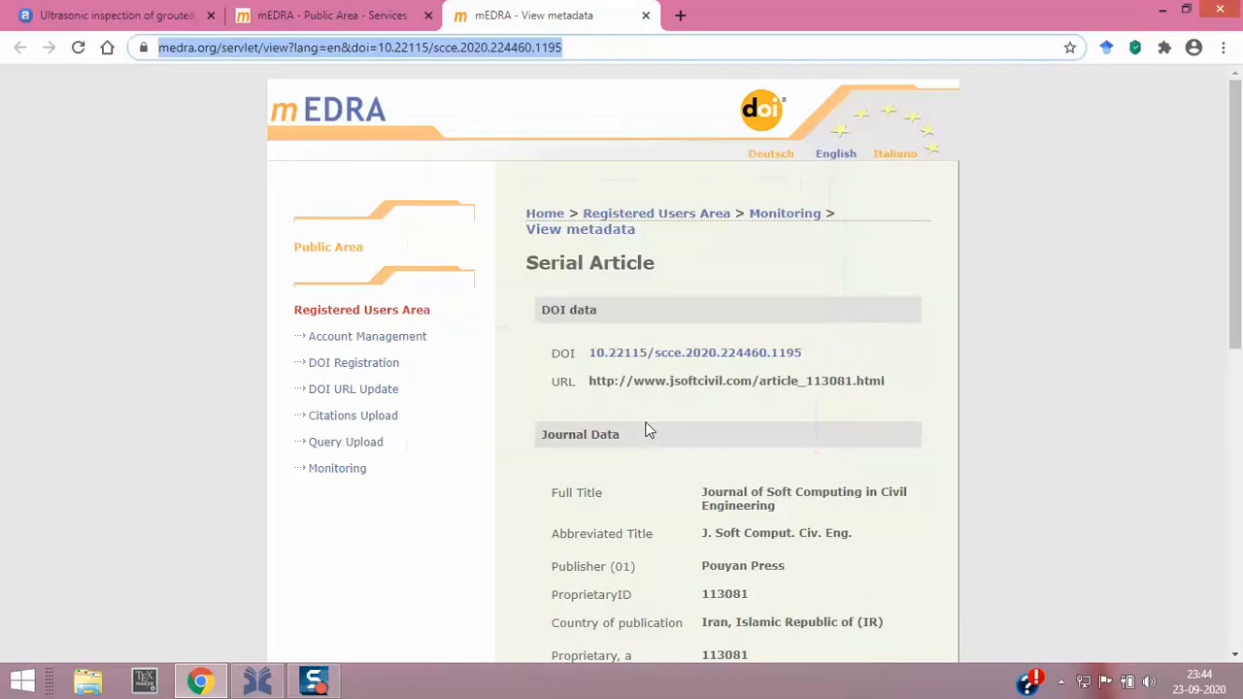
{"action": "left_click", "coordinate": [266, 679]}
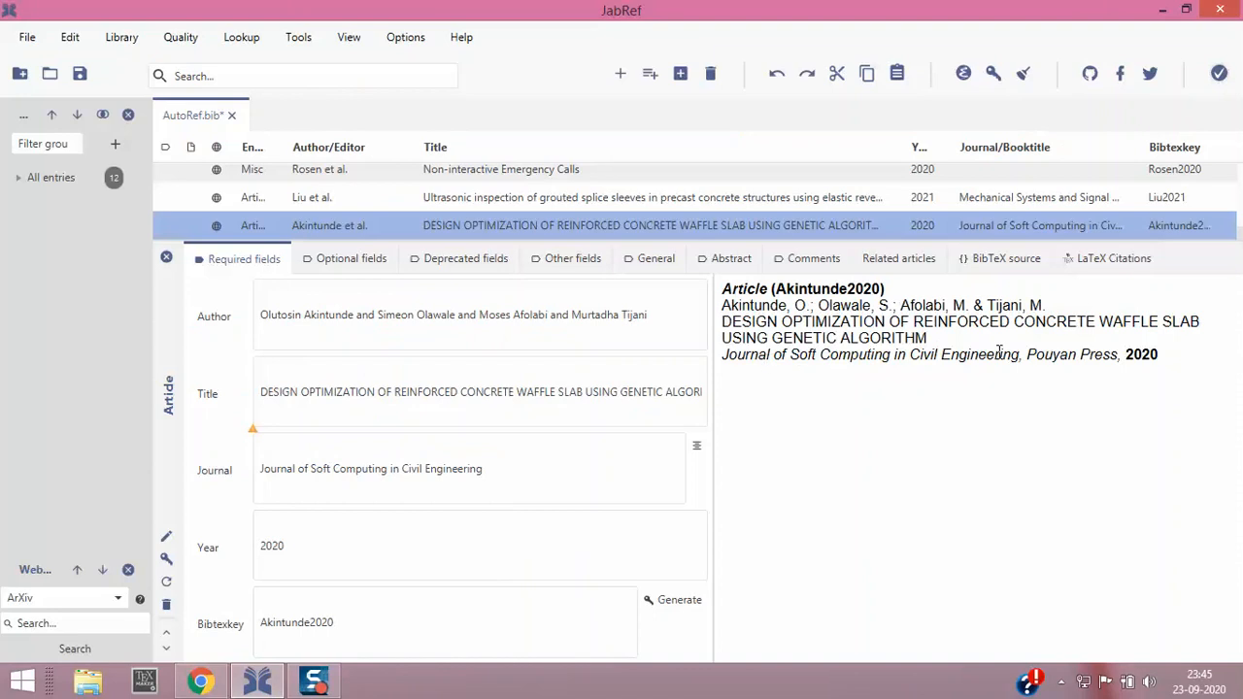
Step: Generate another entry using the ID type Title with the ID Formwork and close its entry editor
{"action": "left_click", "coordinate": [650, 74]}
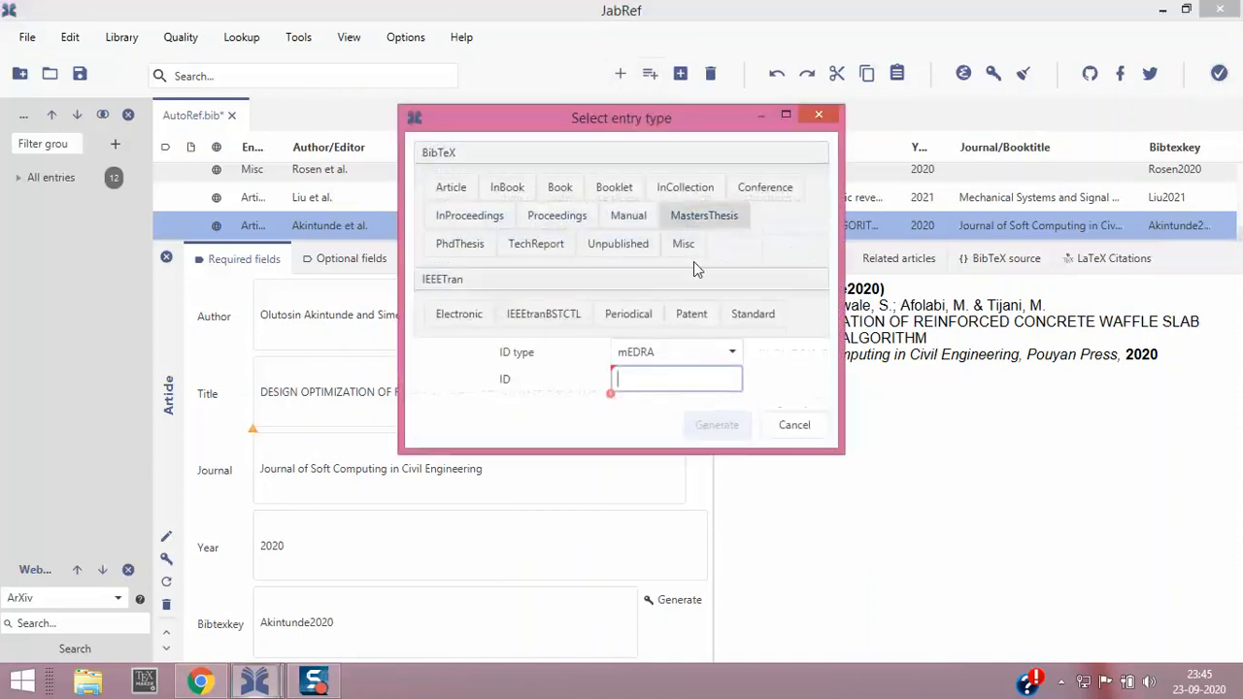
{"action": "left_click", "coordinate": [732, 354]}
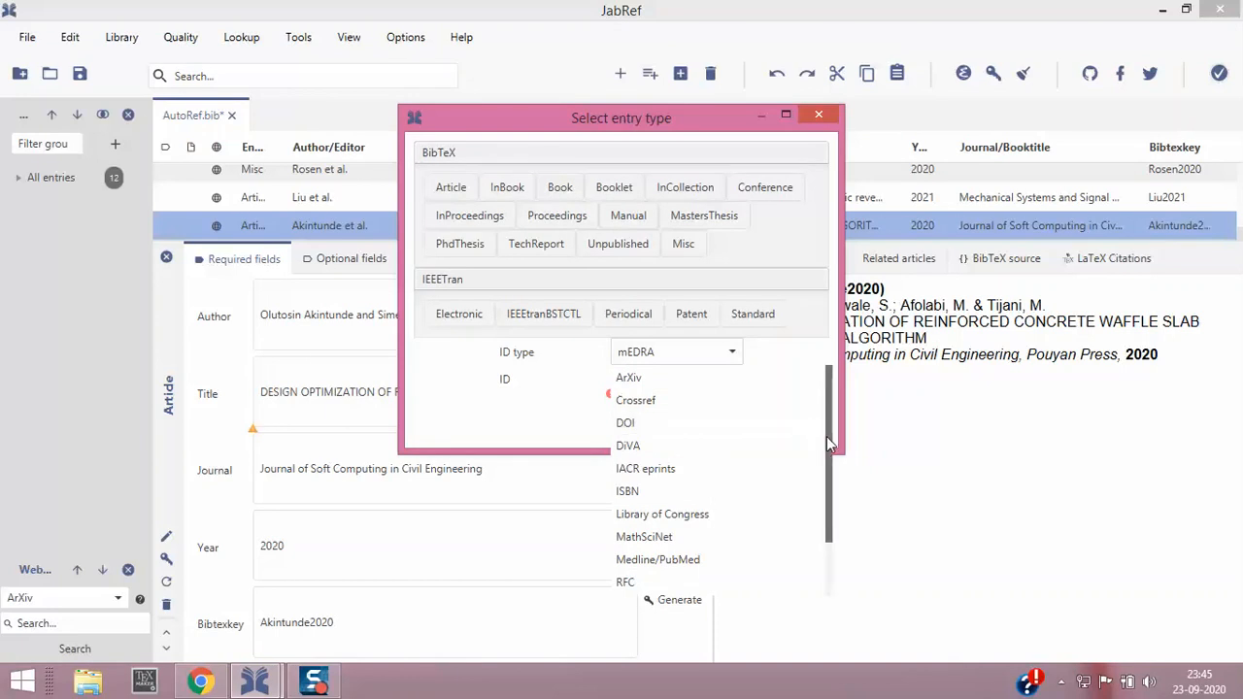
{"action": "left_click_drag", "start_coordinate": [827, 436], "coordinate": [825, 505]}
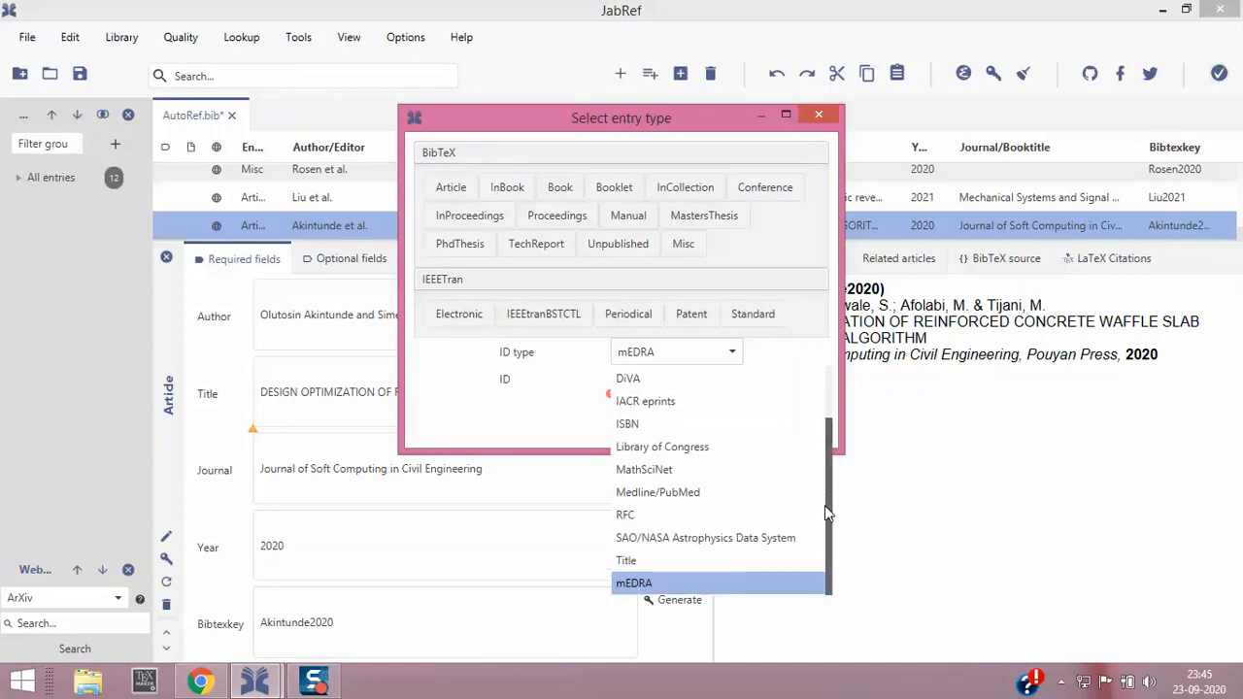
{"action": "left_click", "coordinate": [710, 563]}
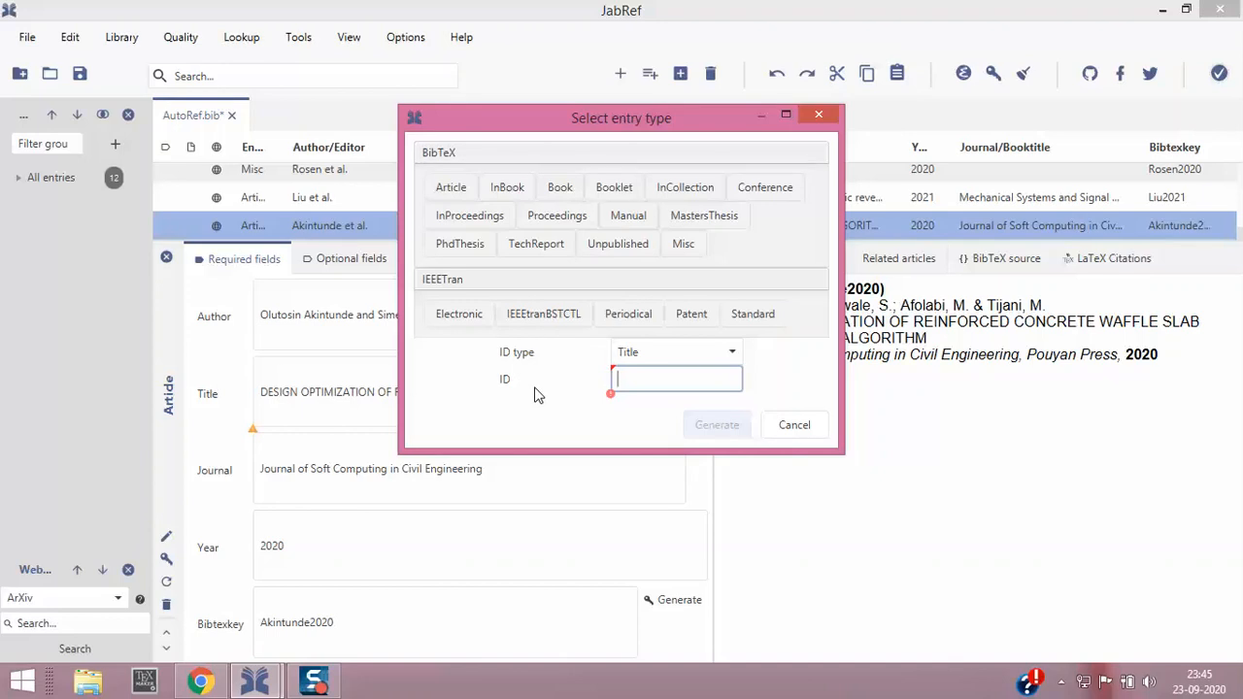
{"action": "type", "text": "Formwork"}
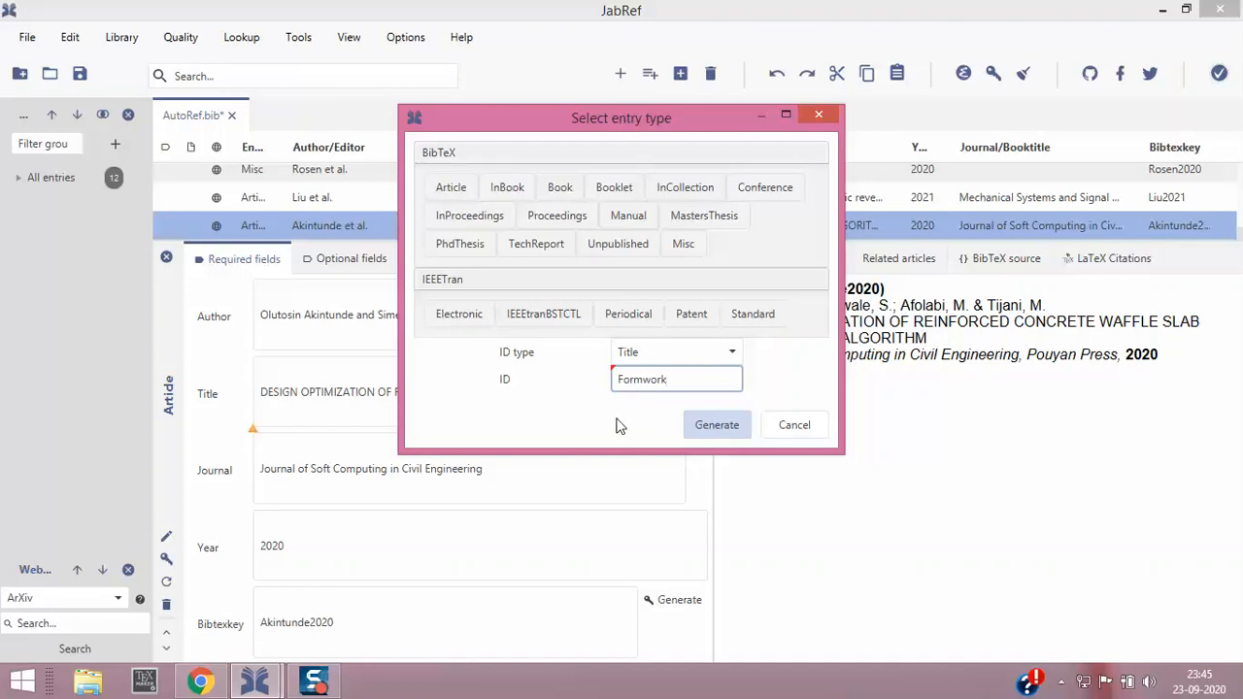
{"action": "left_click", "coordinate": [709, 430]}
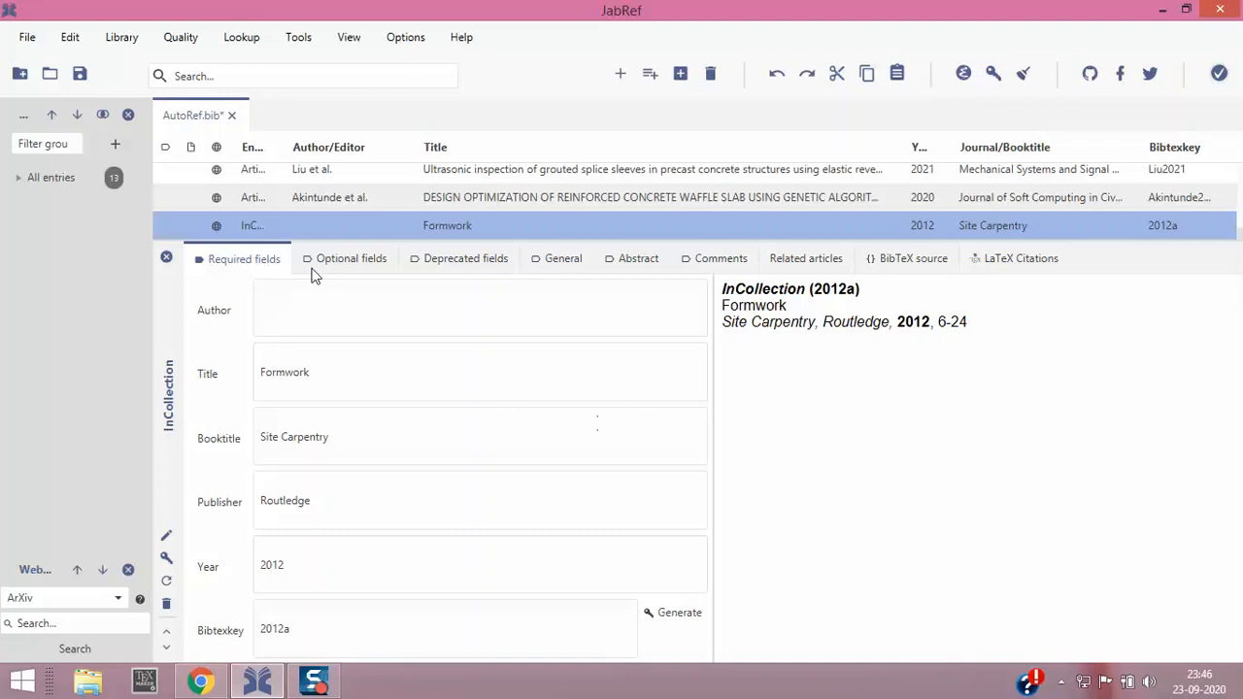
{"action": "left_click", "coordinate": [167, 258]}
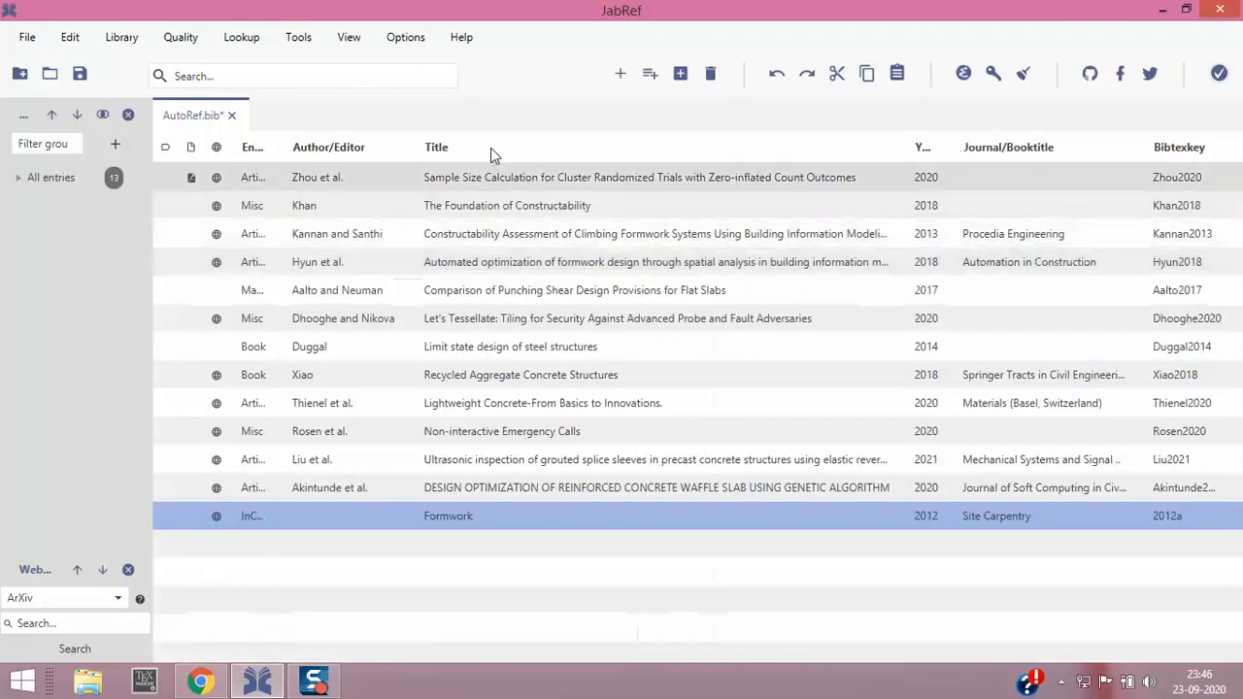
Step: Open JabRef's dialog for a new entry and search Google in Chrome for Constructability plus the author's name
{"action": "left_click", "coordinate": [621, 73]}
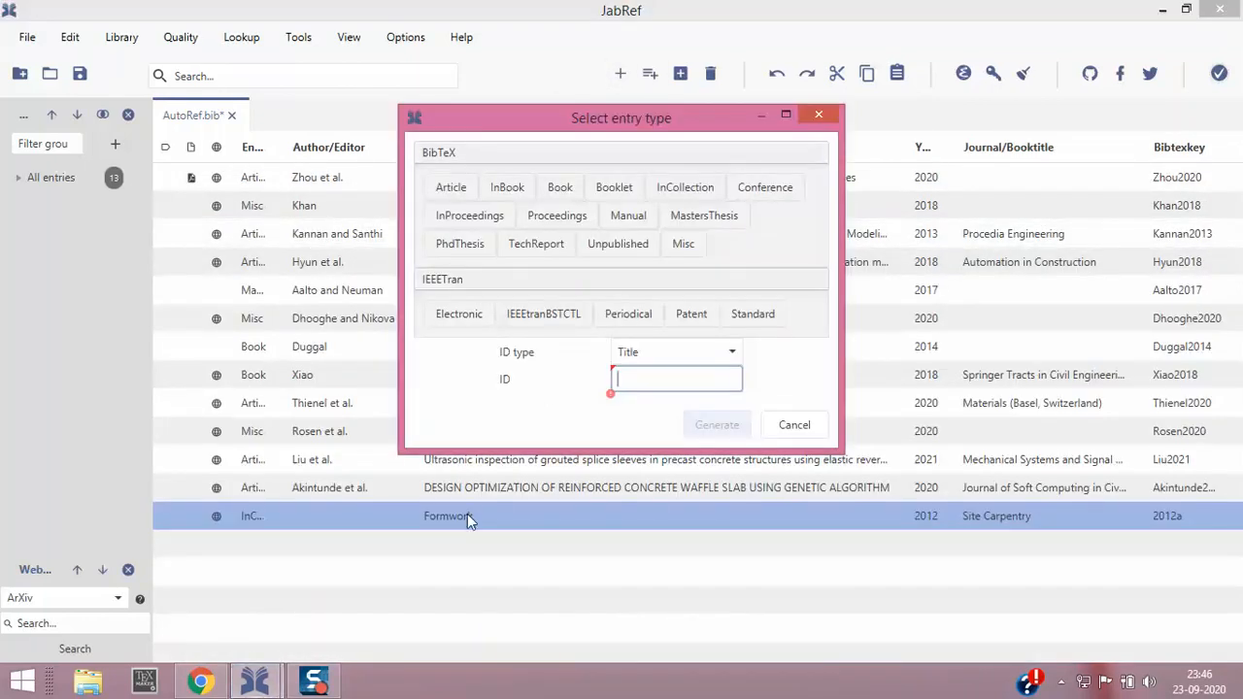
{"action": "left_click", "coordinate": [200, 681]}
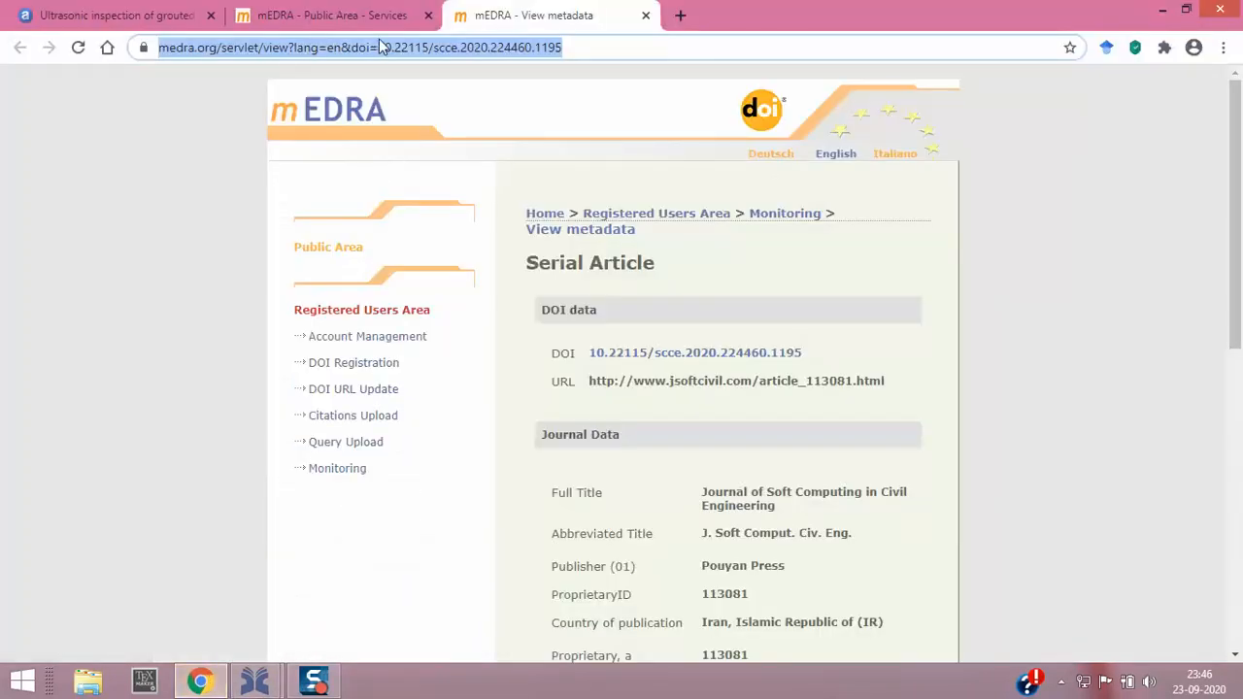
{"action": "type", "text": "goo"}
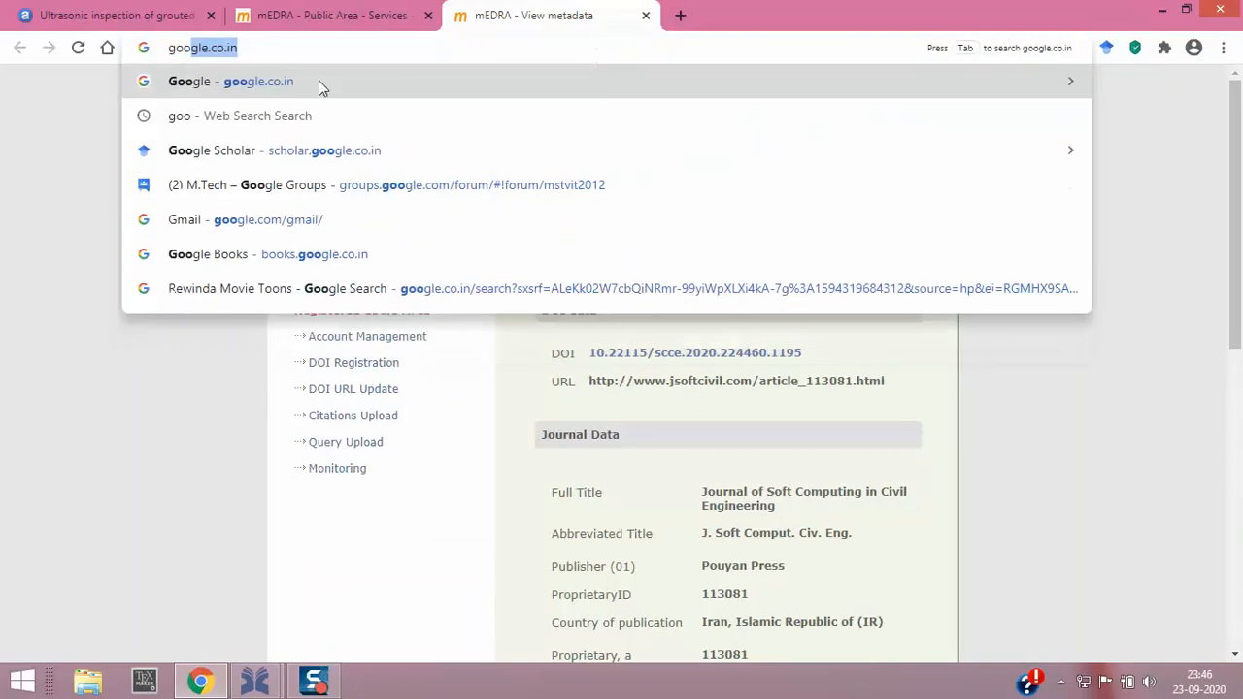
{"action": "key", "text": "Return"}
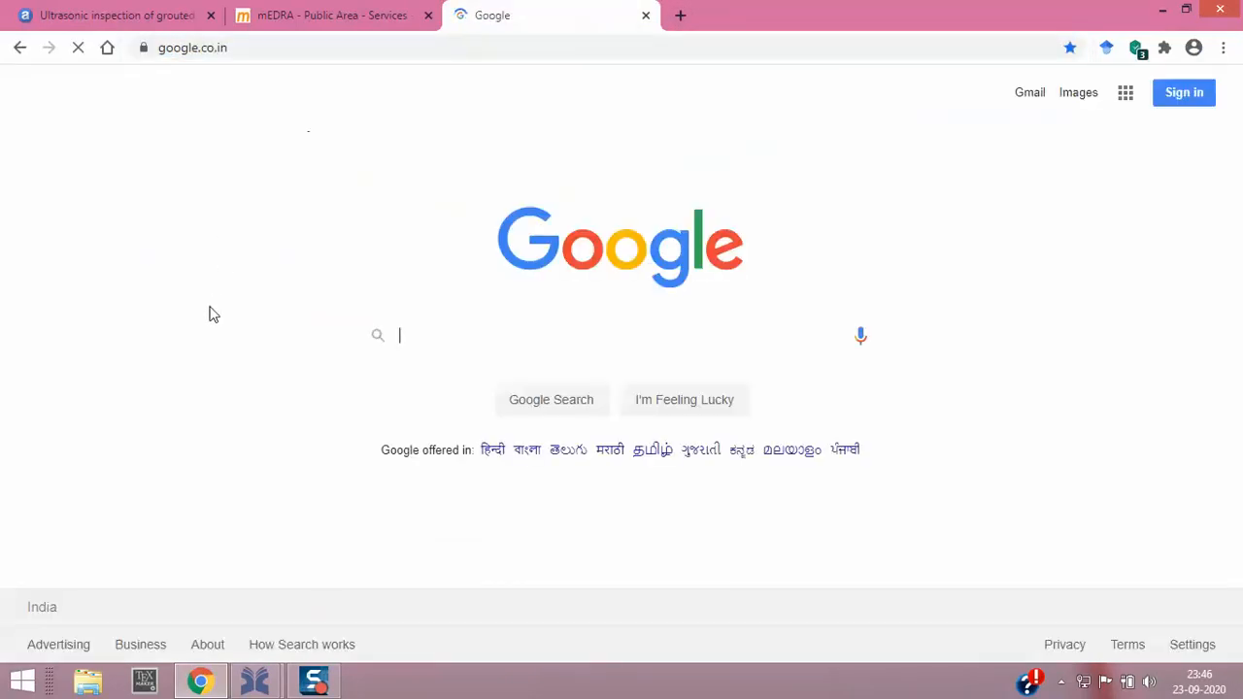
{"action": "type", "text": "Constructa"}
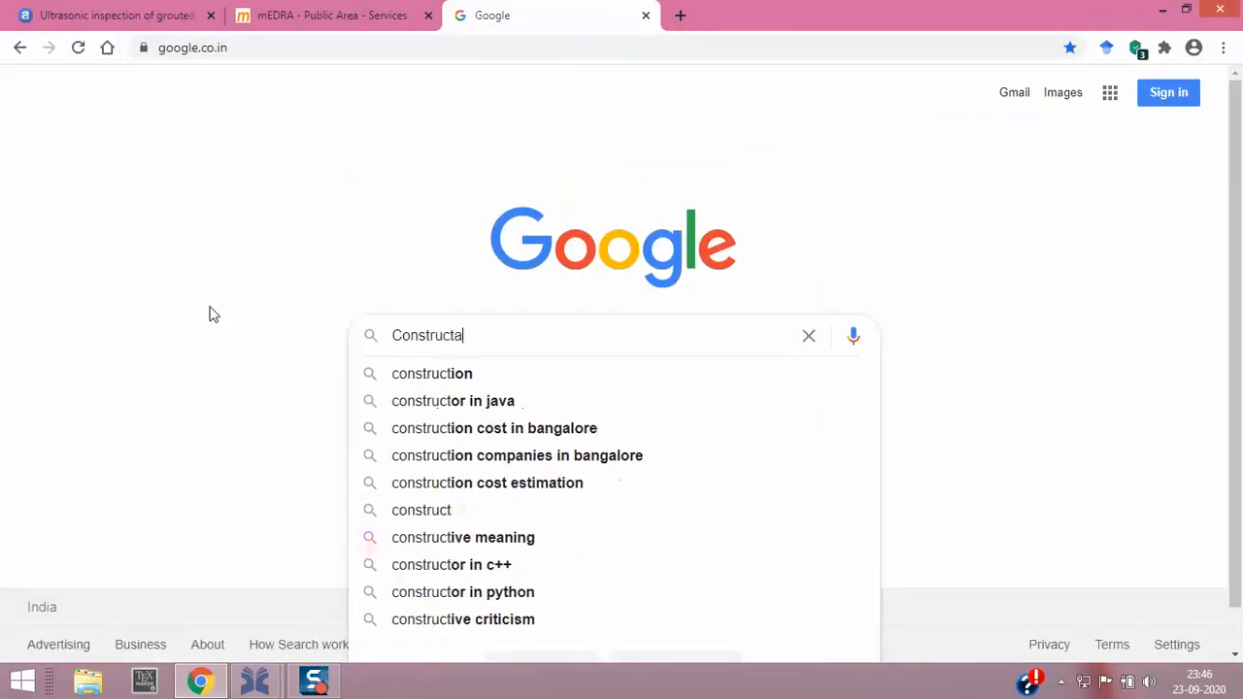
{"action": "type", "text": "bility"}
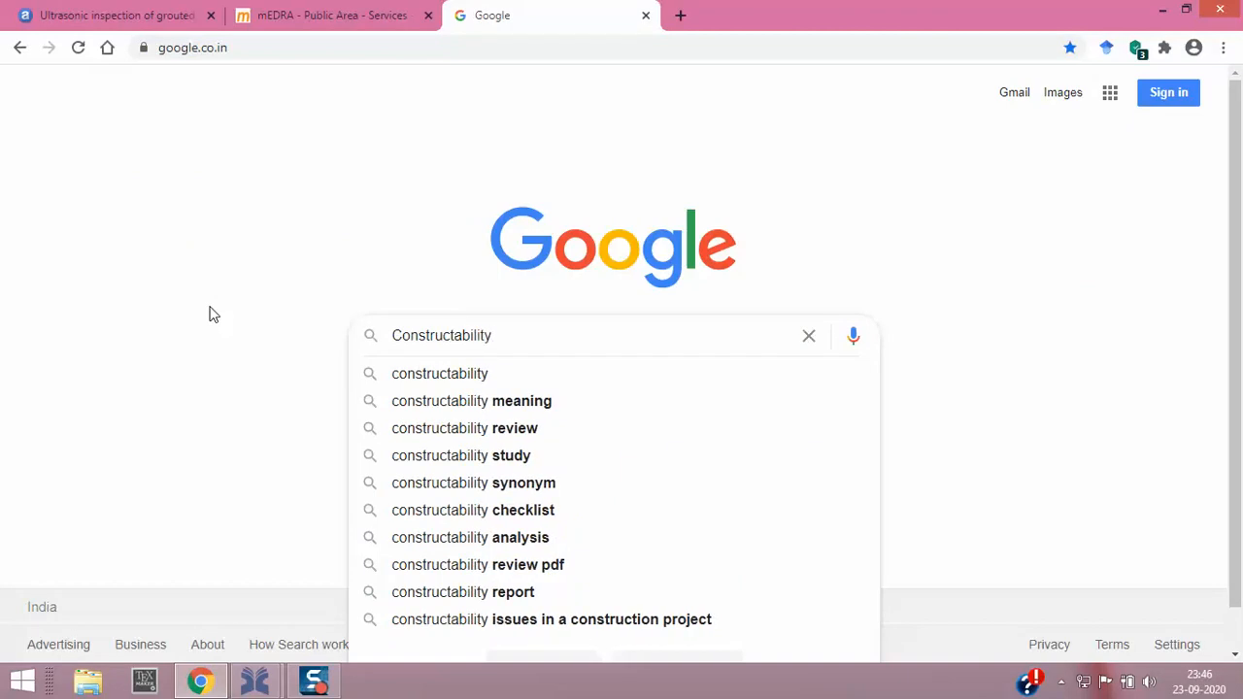
{"action": "type", "text": "+Ramesh"}
{"action": "key", "text": "Return"}
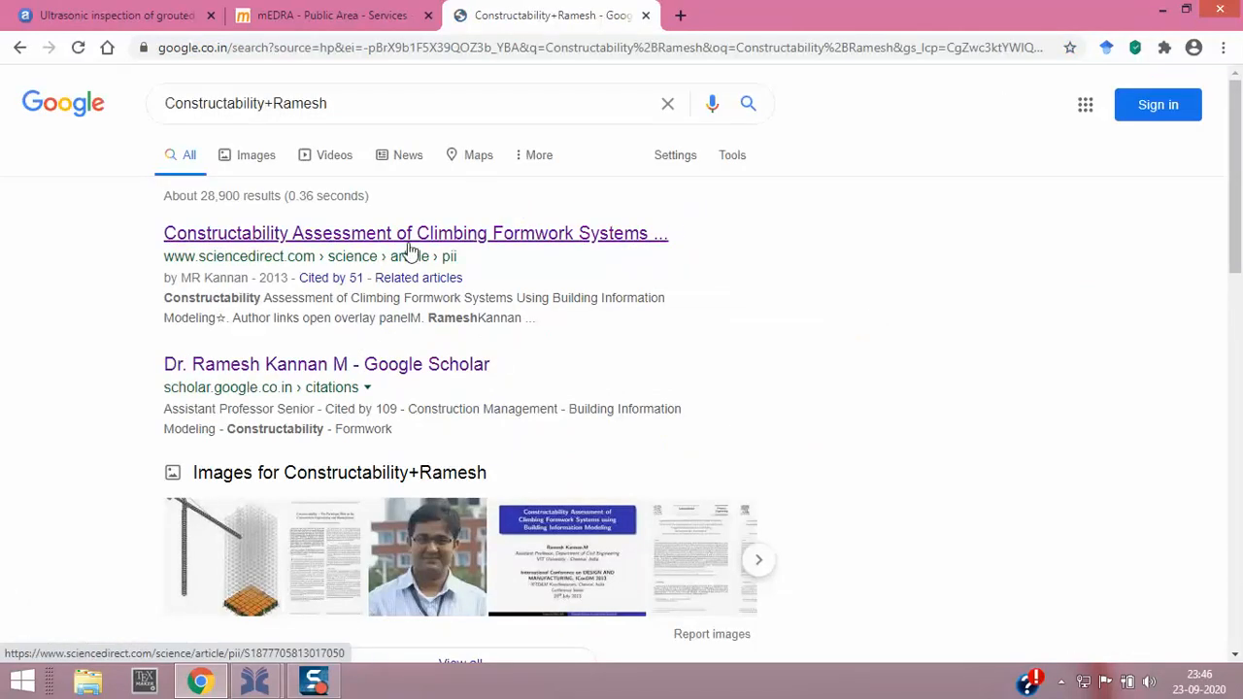
Step: Open the author's Google Scholar profile and the details of the 2017 article on augmented and virtual reality in Building Information Modeling
{"action": "scroll", "coordinate": [417, 250], "scroll_direction": "down", "scroll_amount": 2}
{"action": "scroll", "coordinate": [416, 249], "scroll_direction": "down", "scroll_amount": 4}
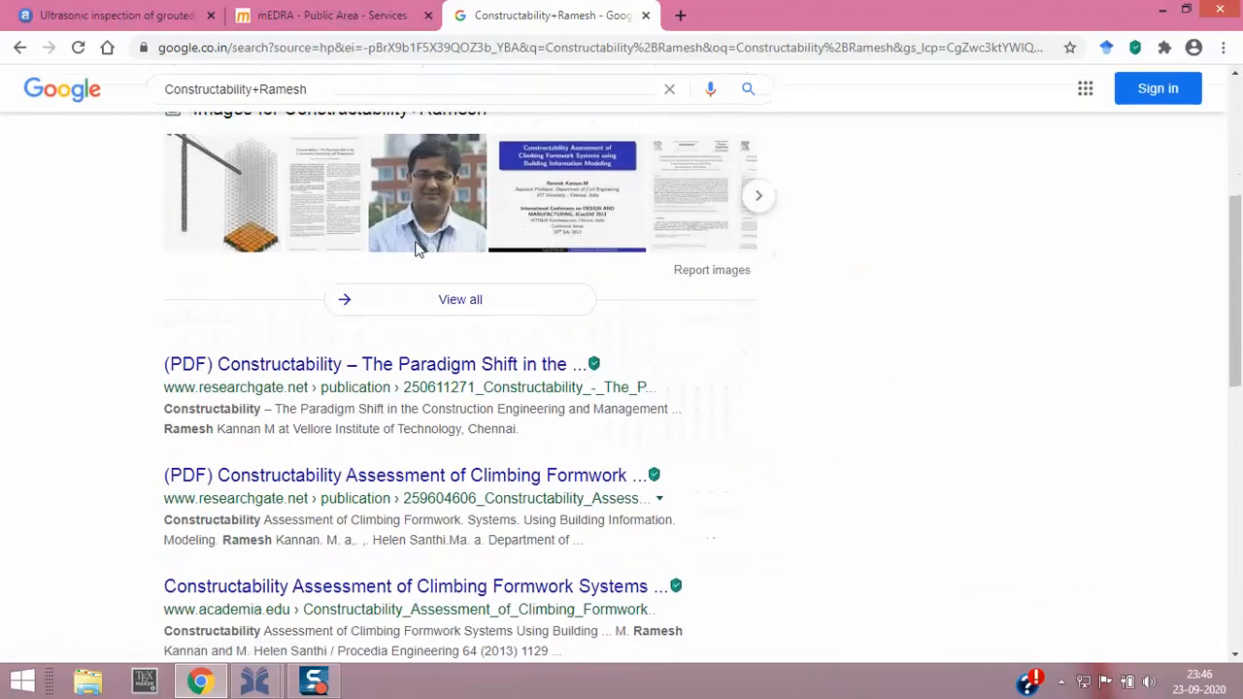
{"action": "scroll", "coordinate": [417, 241], "scroll_direction": "up", "scroll_amount": 2}
{"action": "scroll", "coordinate": [417, 242], "scroll_direction": "up", "scroll_amount": 5}
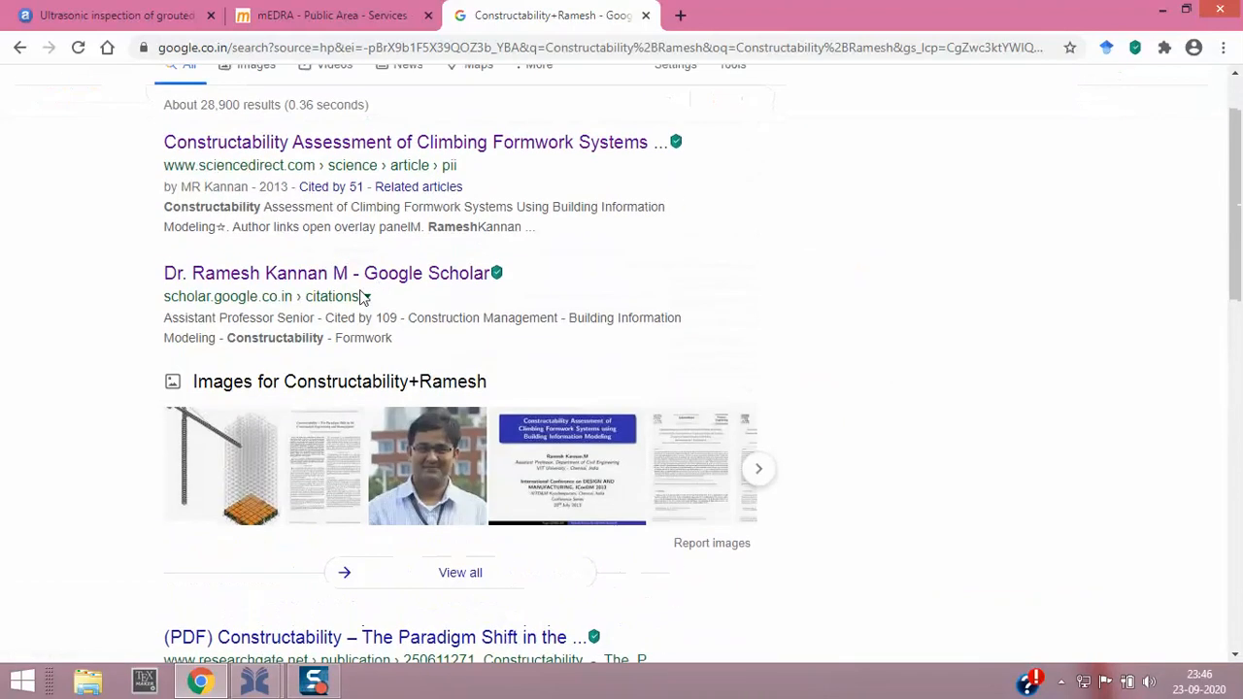
{"action": "left_click", "coordinate": [321, 367]}
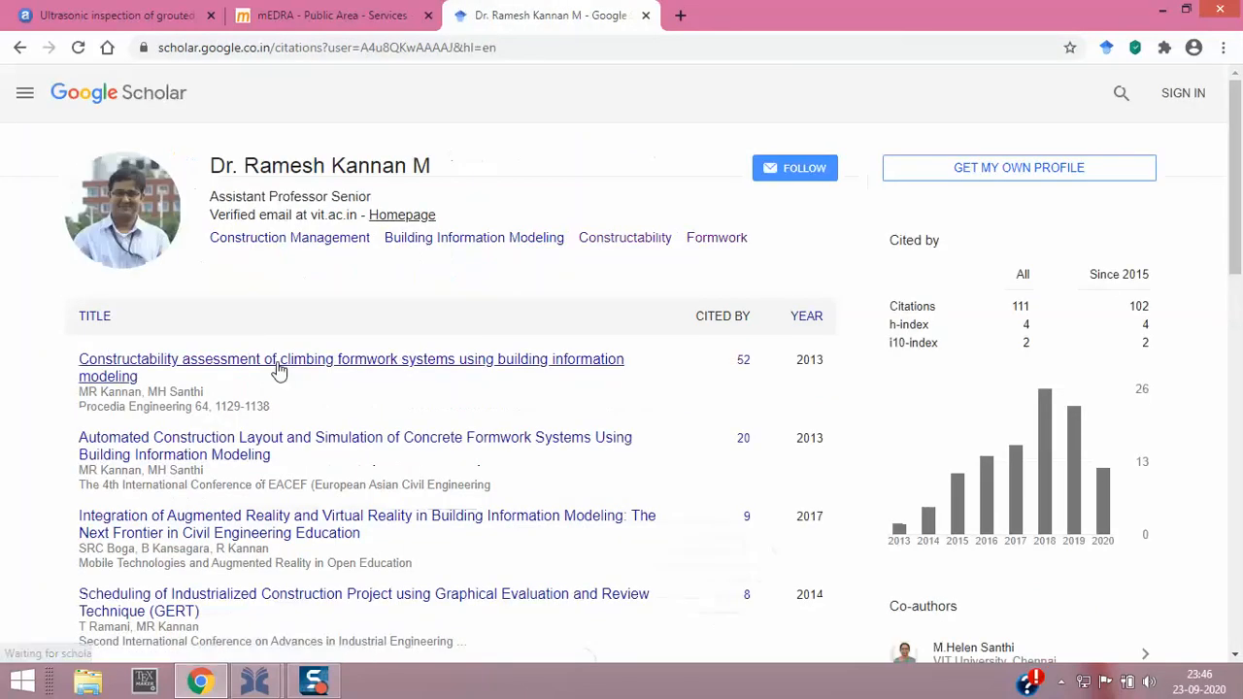
{"action": "scroll", "coordinate": [383, 297], "scroll_direction": "down", "scroll_amount": 2}
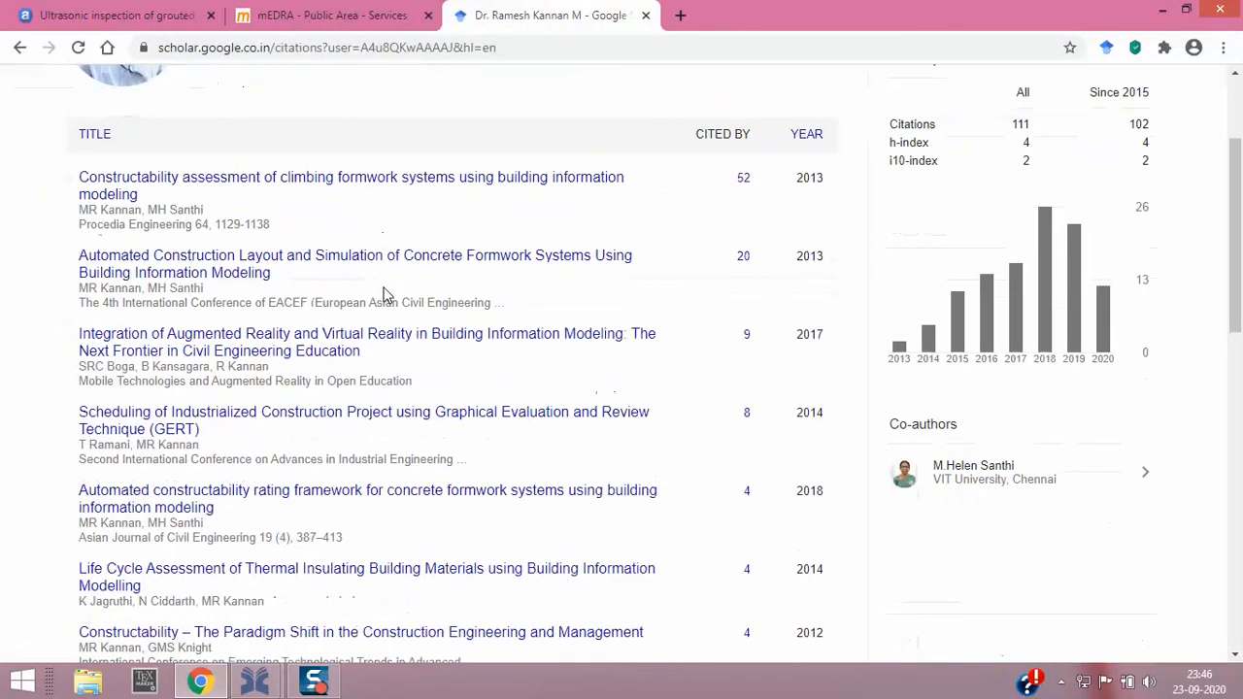
{"action": "left_click", "coordinate": [406, 345]}
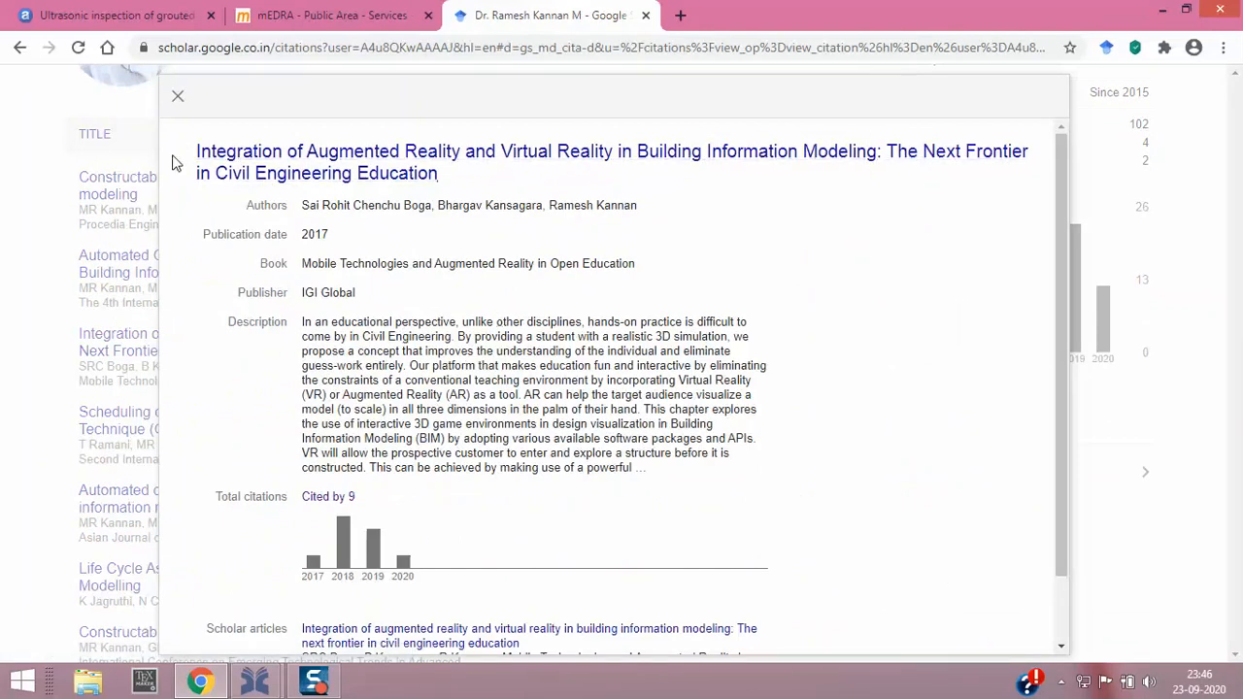
Step: Copy the article's full title from Google Scholar and generate a JabRef entry from it with the ID type Title
{"action": "left_click_drag", "start_coordinate": [185, 158], "coordinate": [463, 199]}
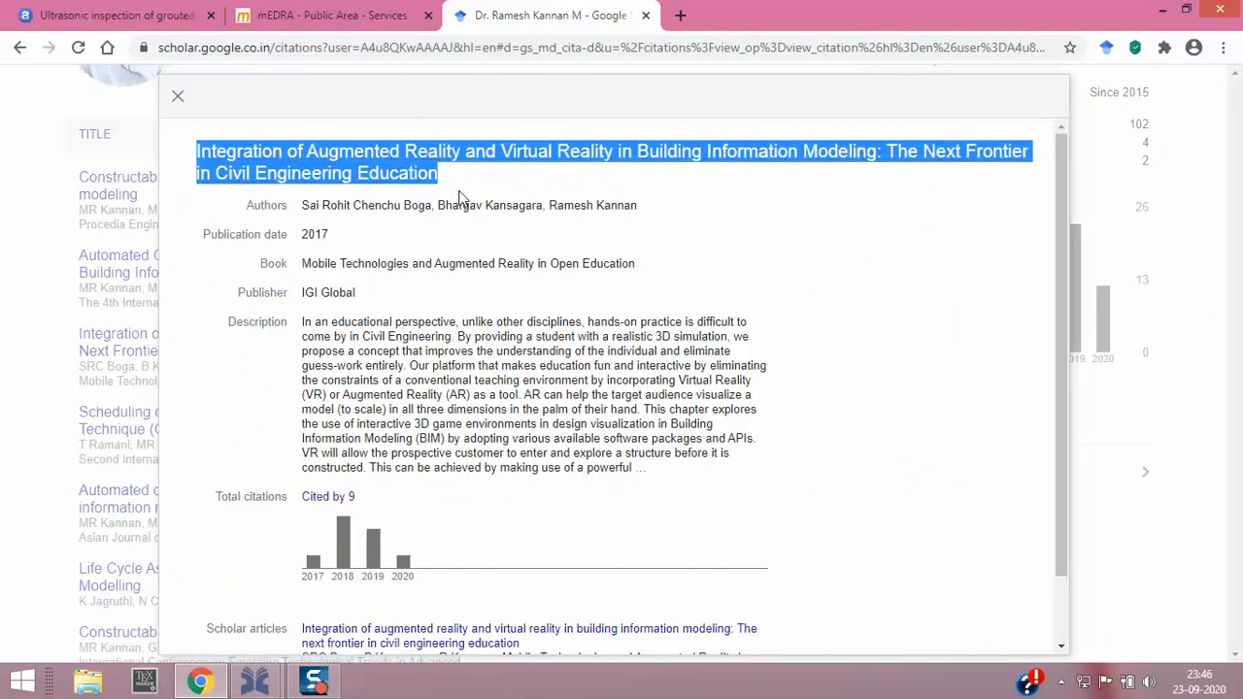
{"action": "left_click", "coordinate": [259, 686]}
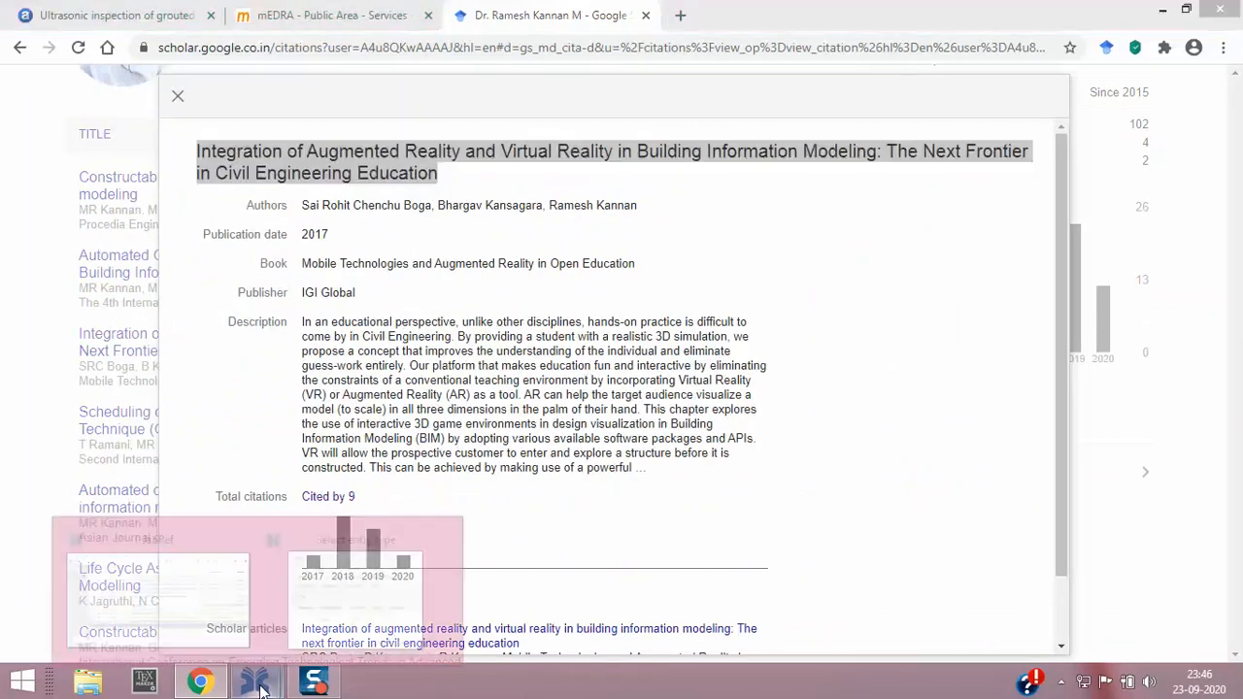
{"action": "left_click", "coordinate": [428, 583]}
{"action": "key", "text": "ctrl+v"}
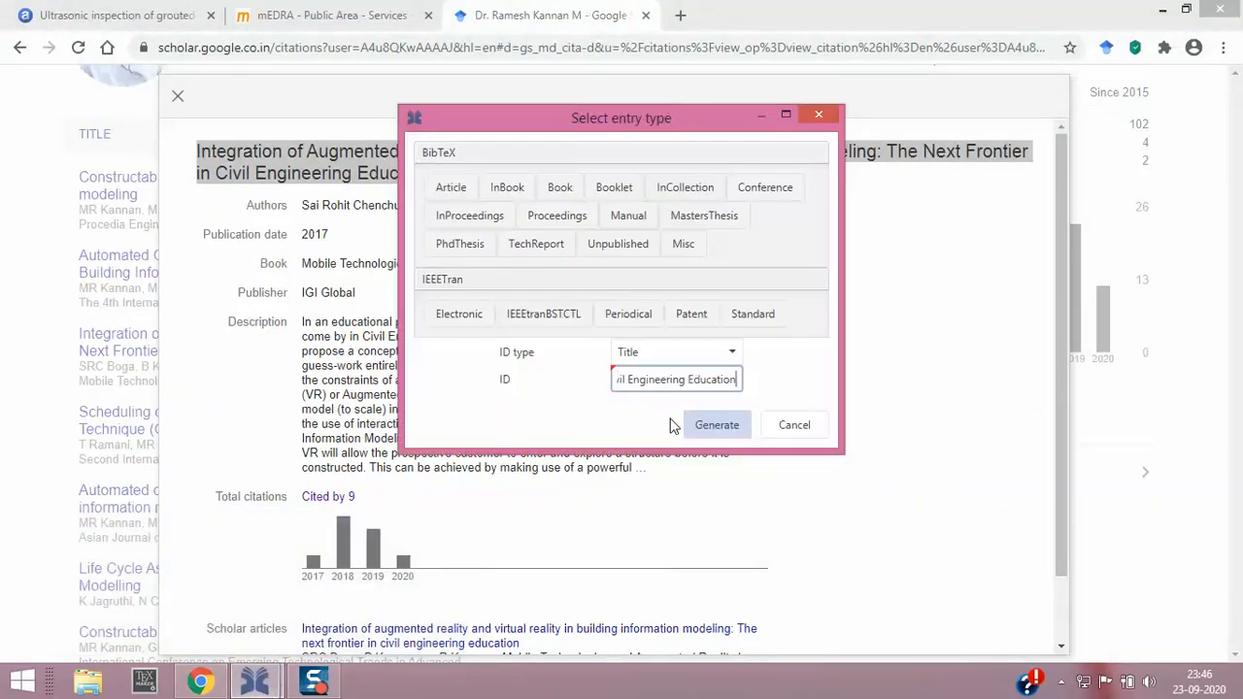
{"action": "left_click", "coordinate": [716, 429]}
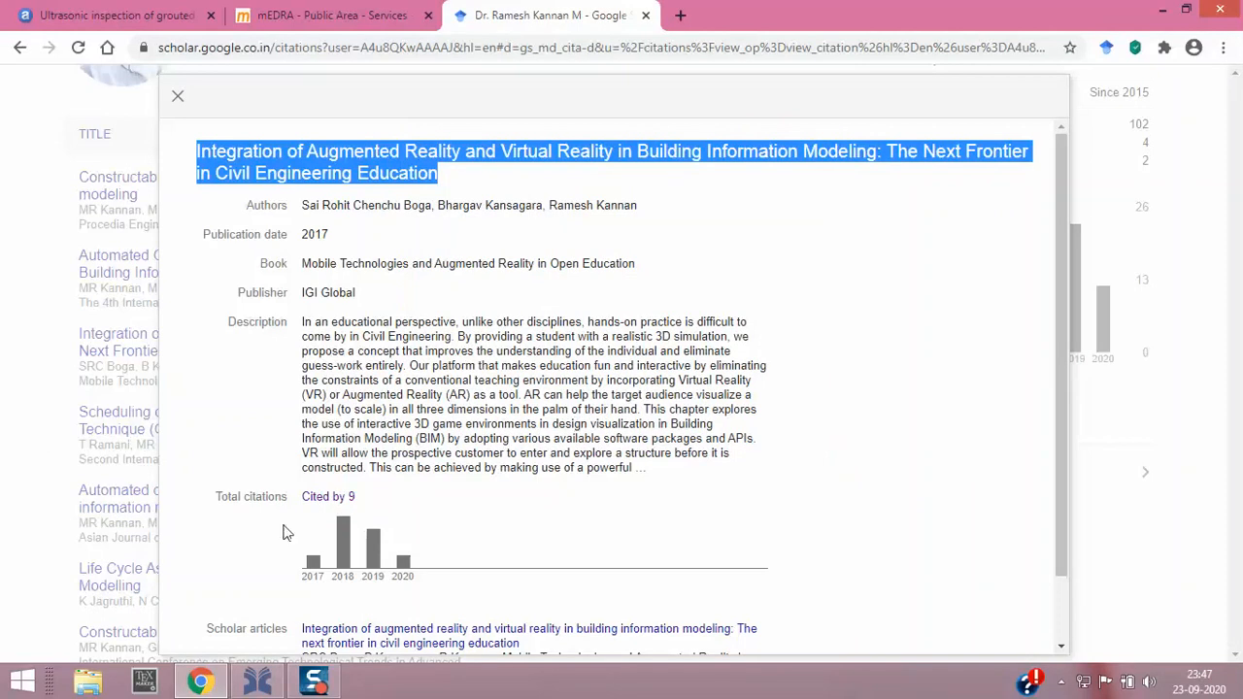
{"action": "left_click", "coordinate": [257, 682]}
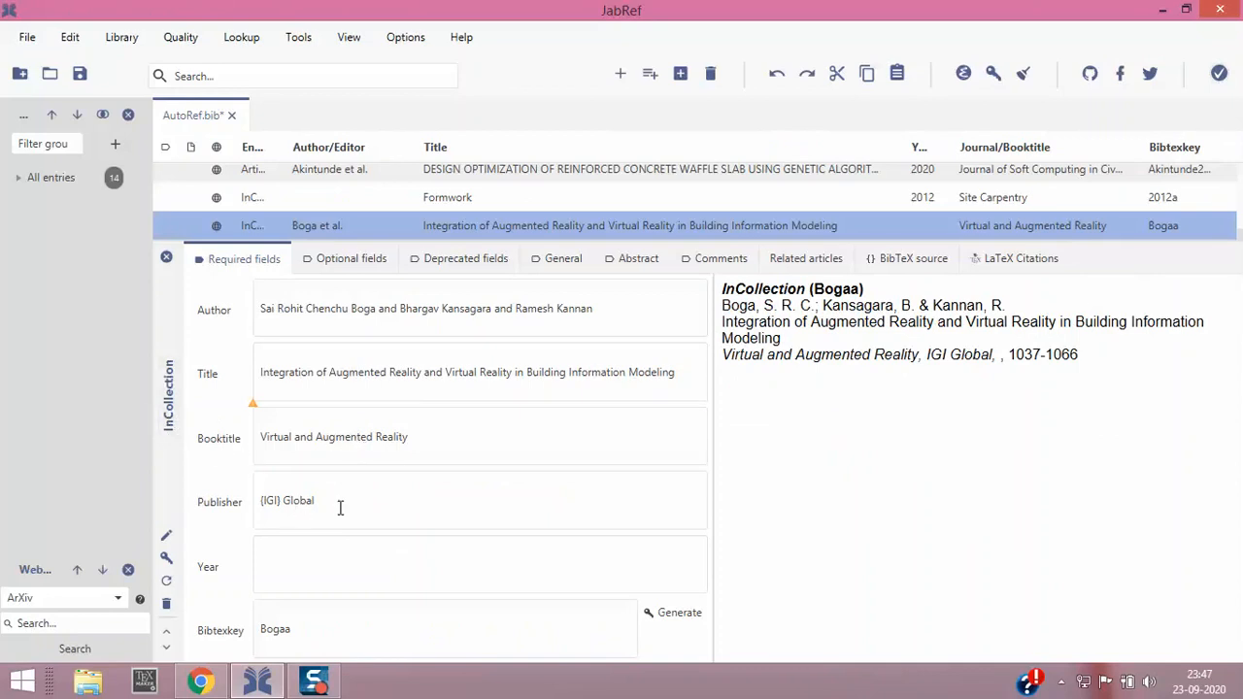
Step: Review the new augmented reality entry's optional, deprecated, general, abstract and comments fields, its related articles and its BibTeX source
{"action": "left_click", "coordinate": [351, 264]}
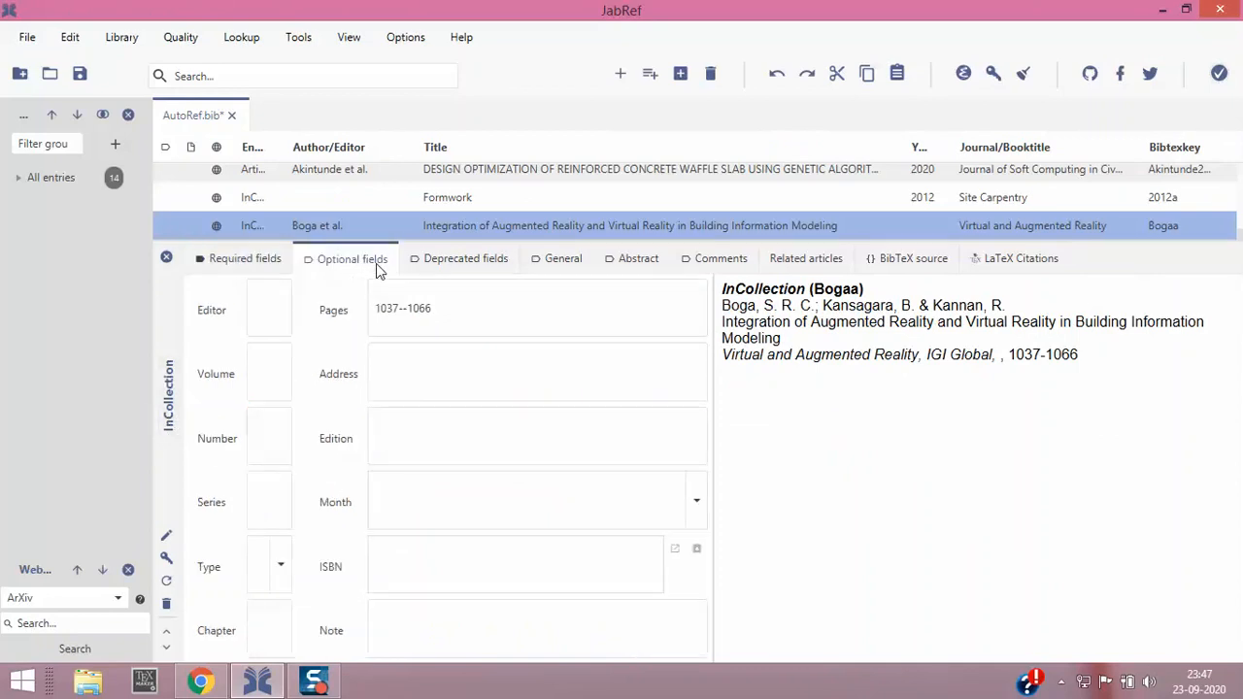
{"action": "left_click", "coordinate": [464, 258]}
{"action": "left_click", "coordinate": [557, 259]}
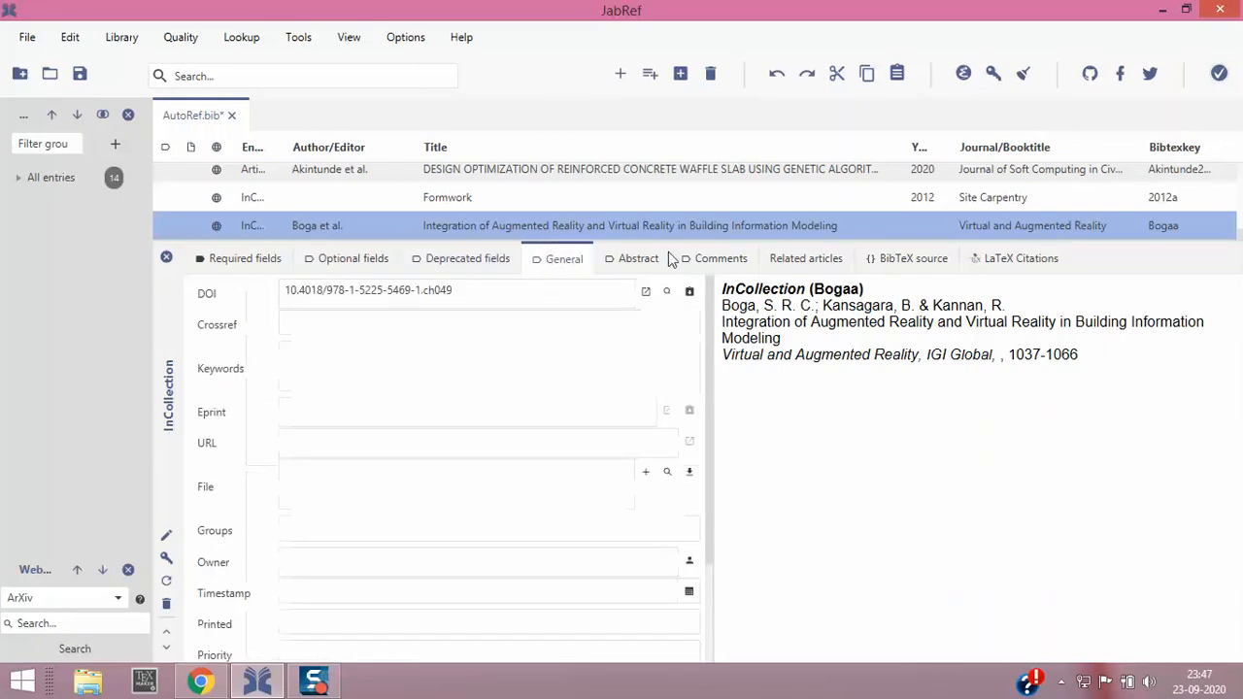
{"action": "left_click", "coordinate": [651, 256]}
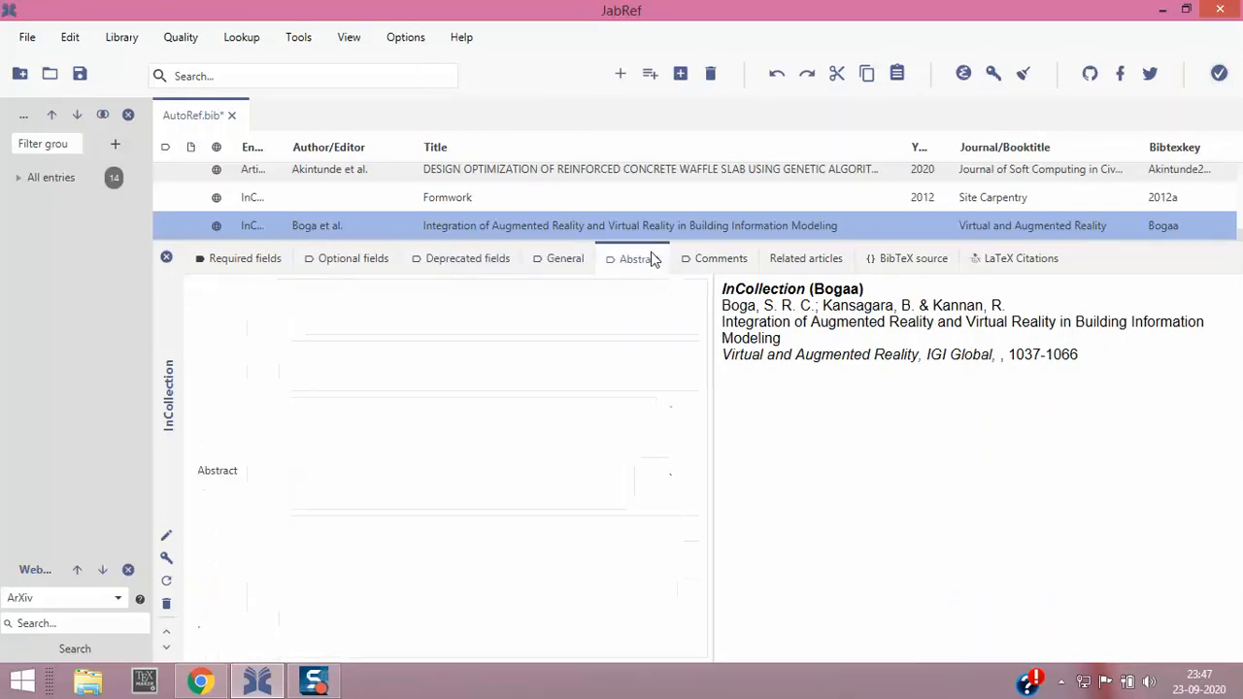
{"action": "left_click", "coordinate": [707, 260]}
{"action": "left_click", "coordinate": [783, 273]}
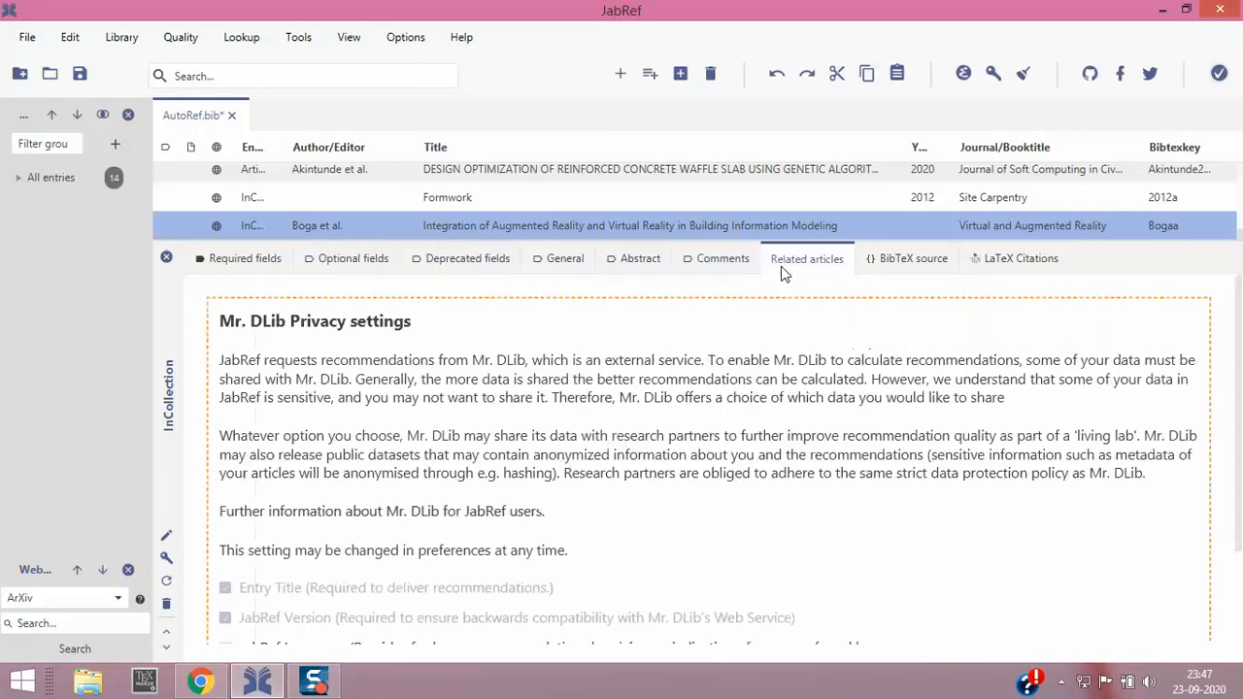
{"action": "left_click", "coordinate": [913, 260]}
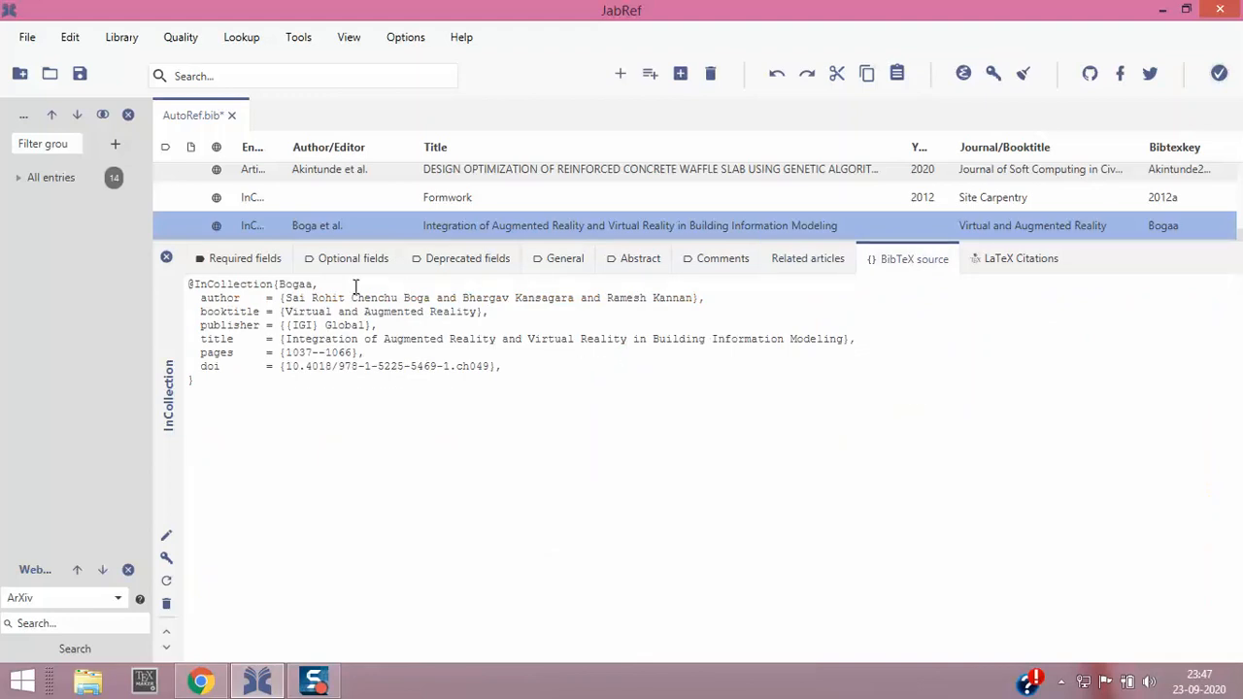
Step: Remove the curly braces around IGI in the entry's Publisher field so that it reads IGI Global
{"action": "left_click", "coordinate": [223, 259]}
{"action": "left_click", "coordinate": [281, 501]}
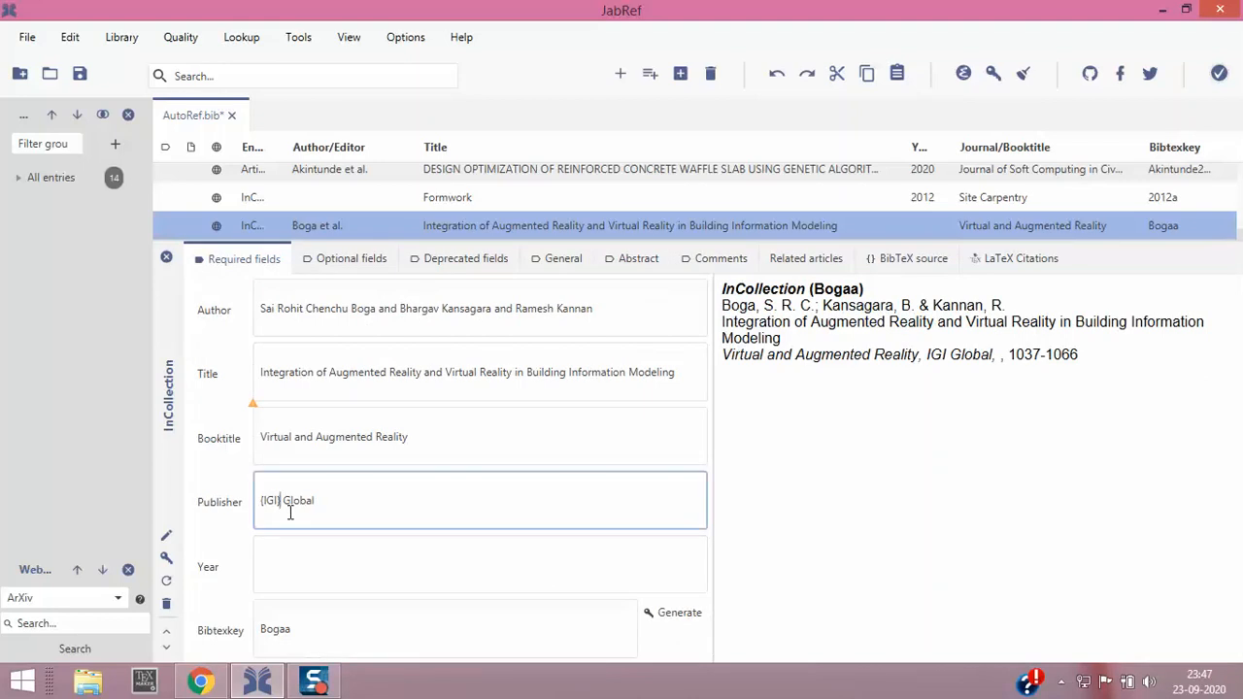
{"action": "key", "text": "BackSpace"}
{"action": "left_click", "coordinate": [188, 485]}
{"action": "left_click", "coordinate": [265, 502]}
{"action": "key", "text": "BackSpace"}
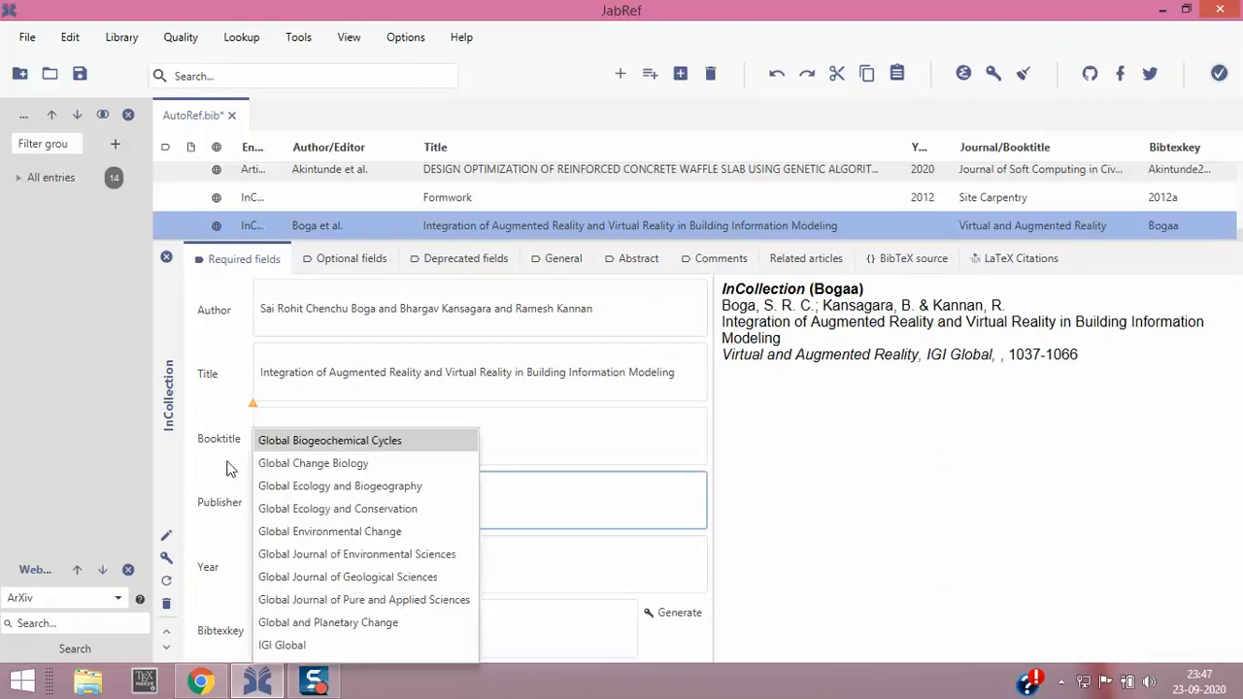
{"action": "left_click", "coordinate": [220, 474]}
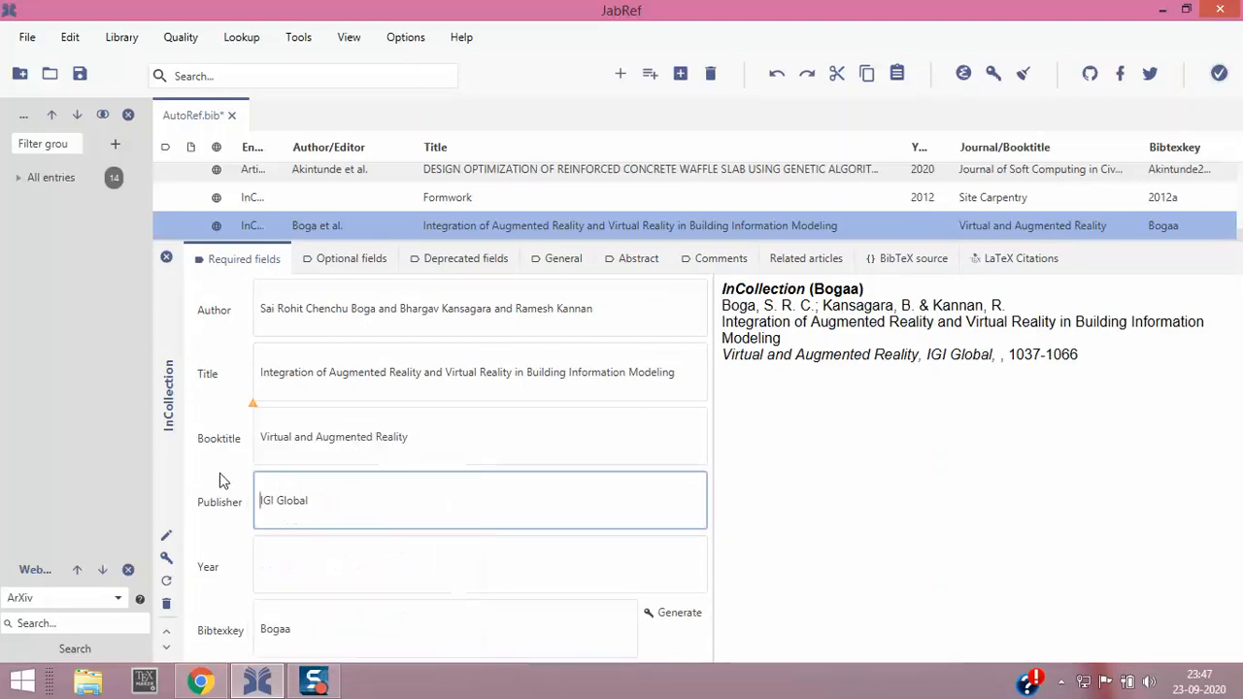
Step: Check the publisher line in the entry's BibTeX source and close the entry editor
{"action": "left_click", "coordinate": [691, 386]}
{"action": "left_click", "coordinate": [889, 255]}
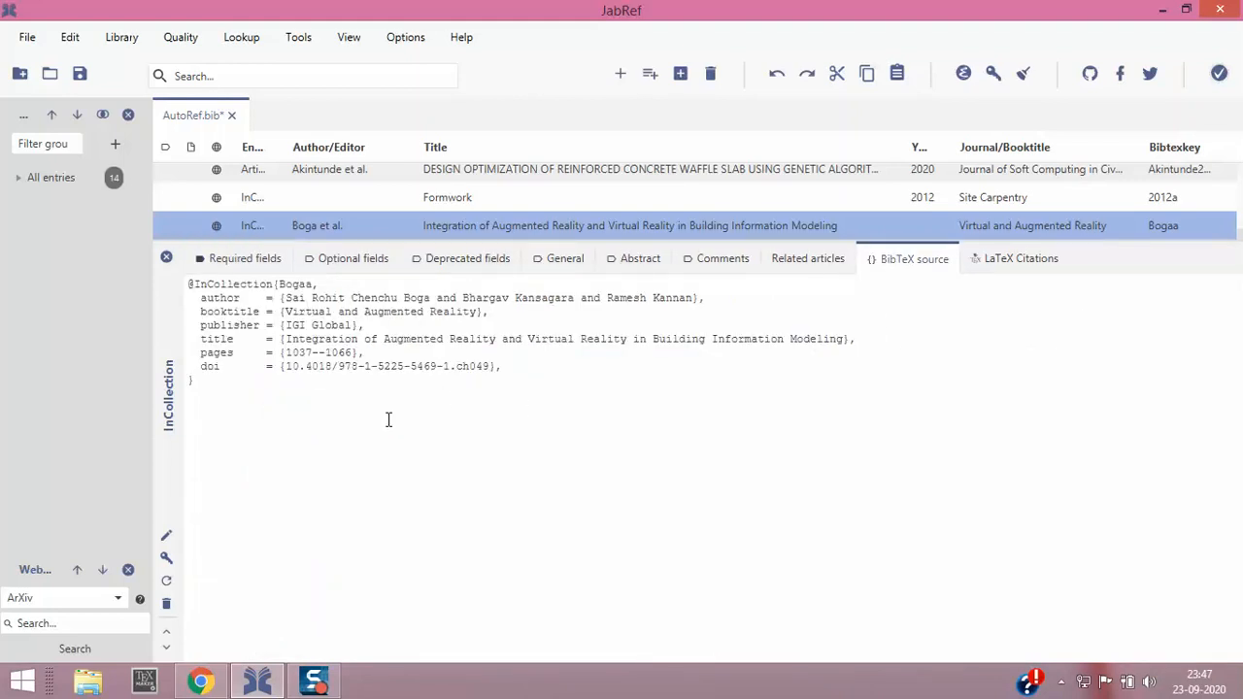
{"action": "left_click", "coordinate": [166, 256]}
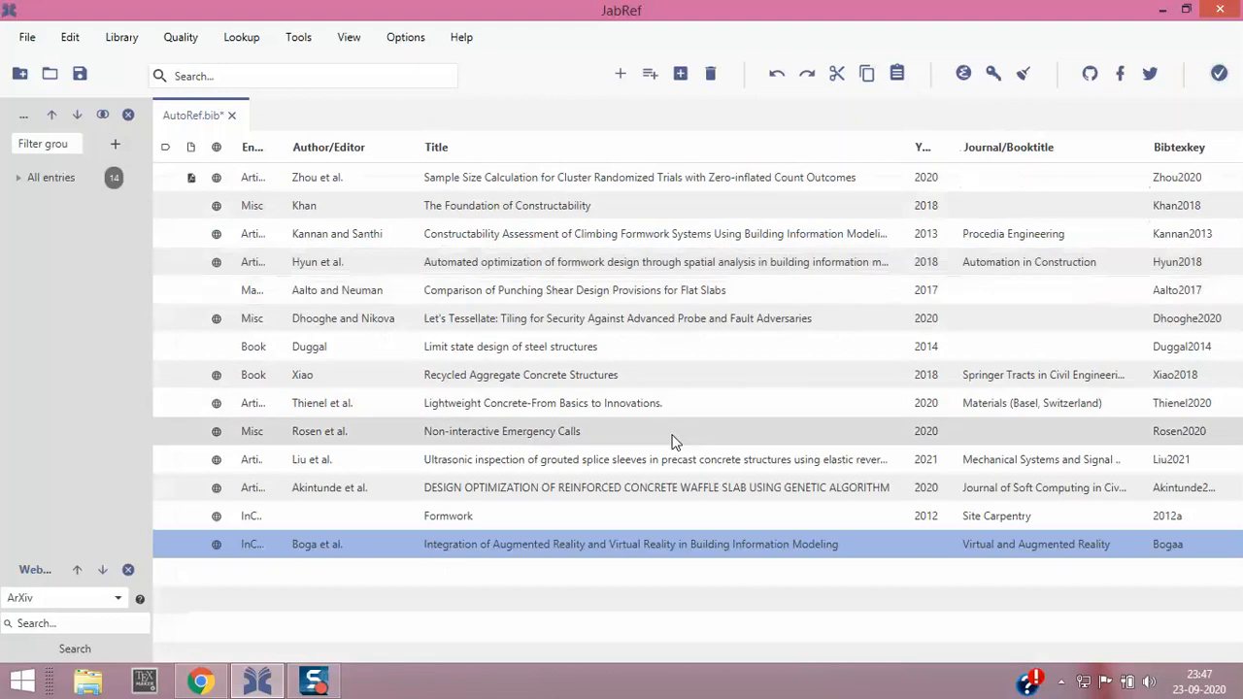